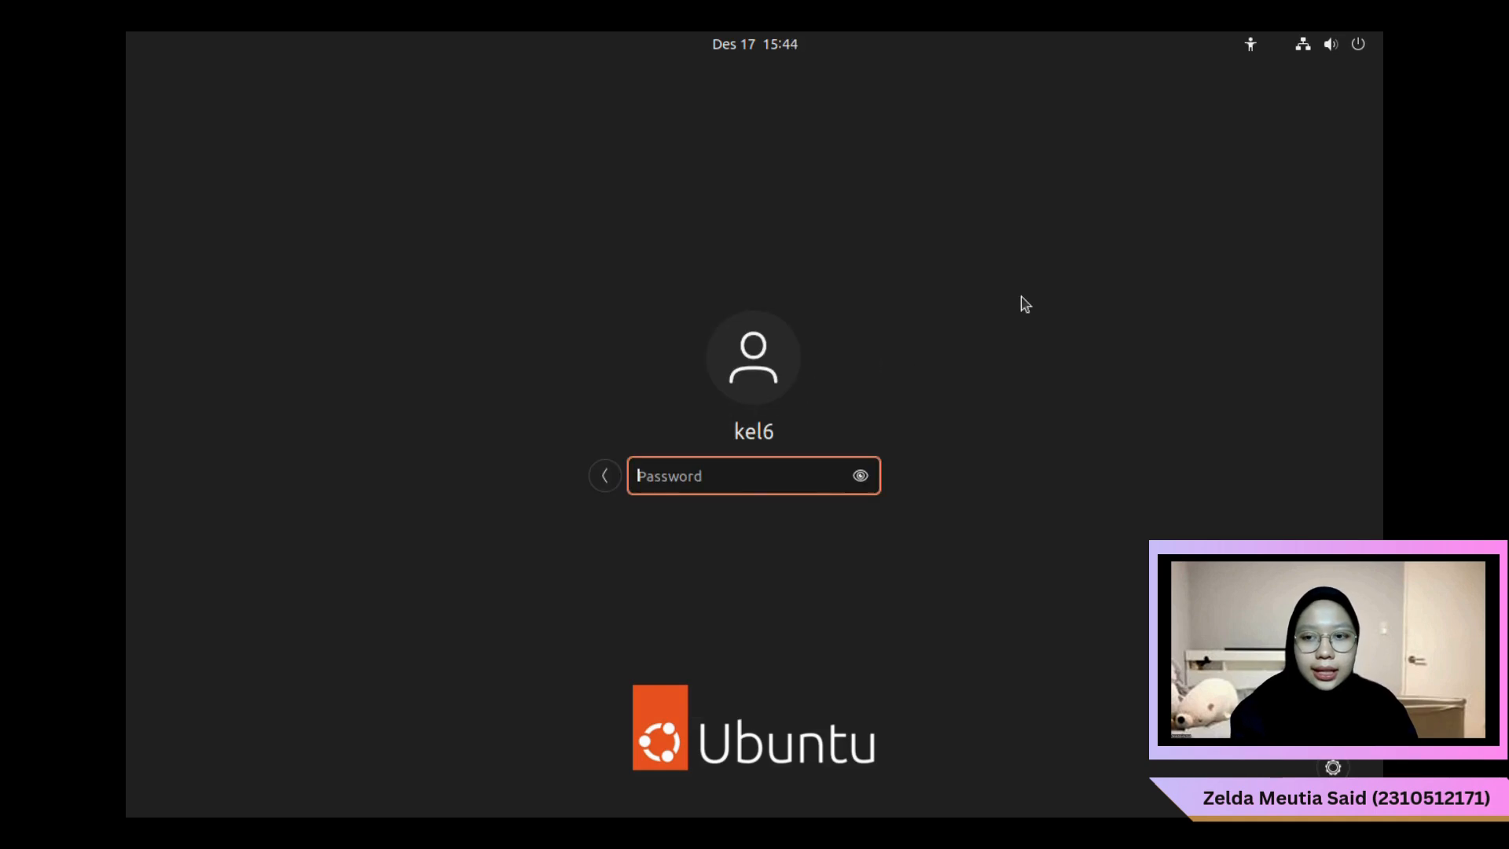
Log in to the kel6 account by entering its password, and open a Terminal window
{"action": "type", "text": "******"}
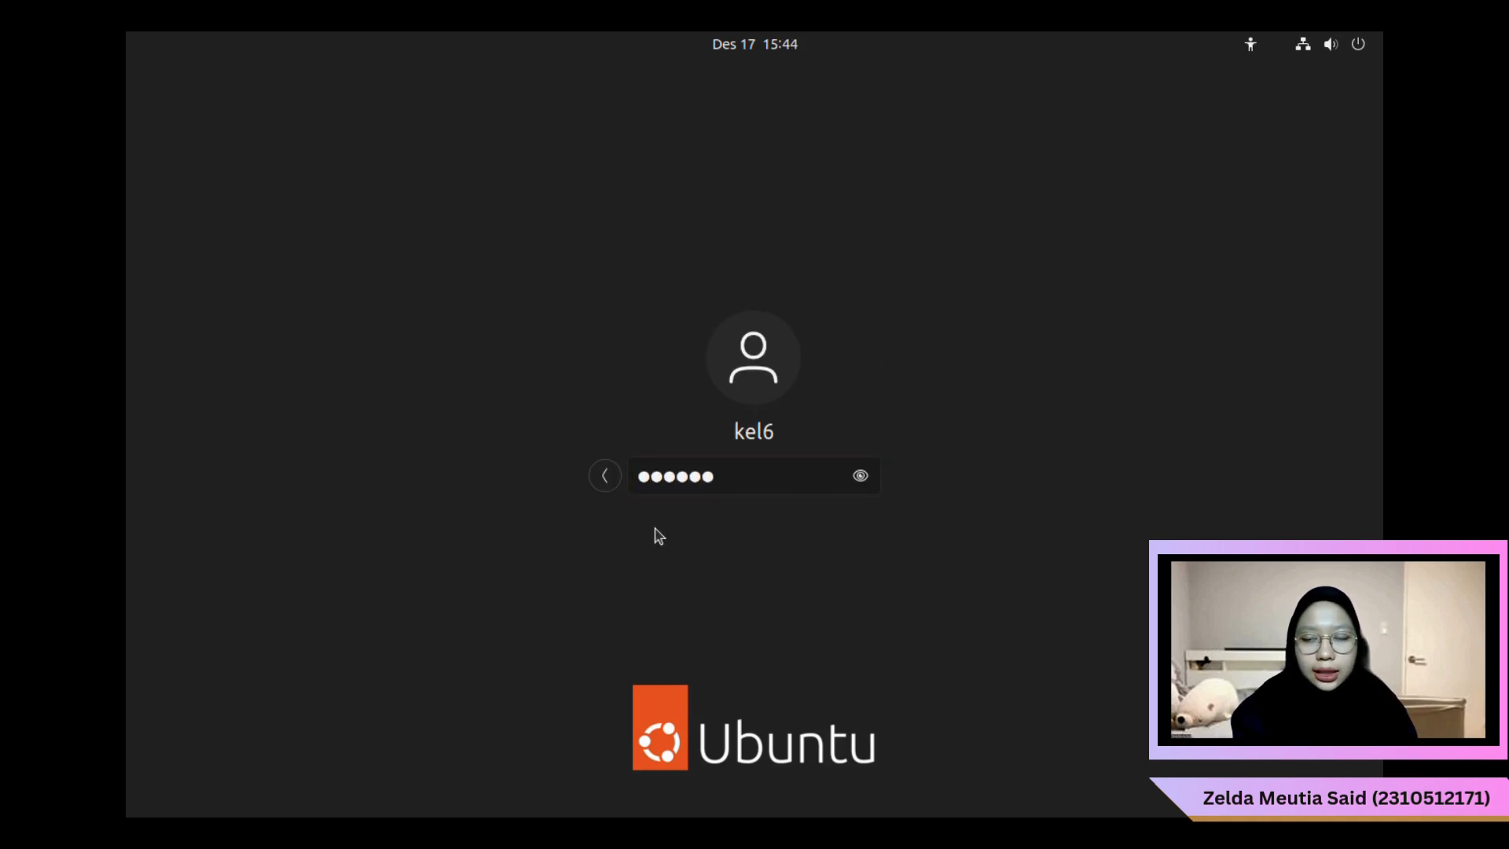
{"action": "key", "text": "Return"}
{"action": "left_click", "coordinate": [160, 778]}
{"action": "left_click", "coordinate": [959, 383]}
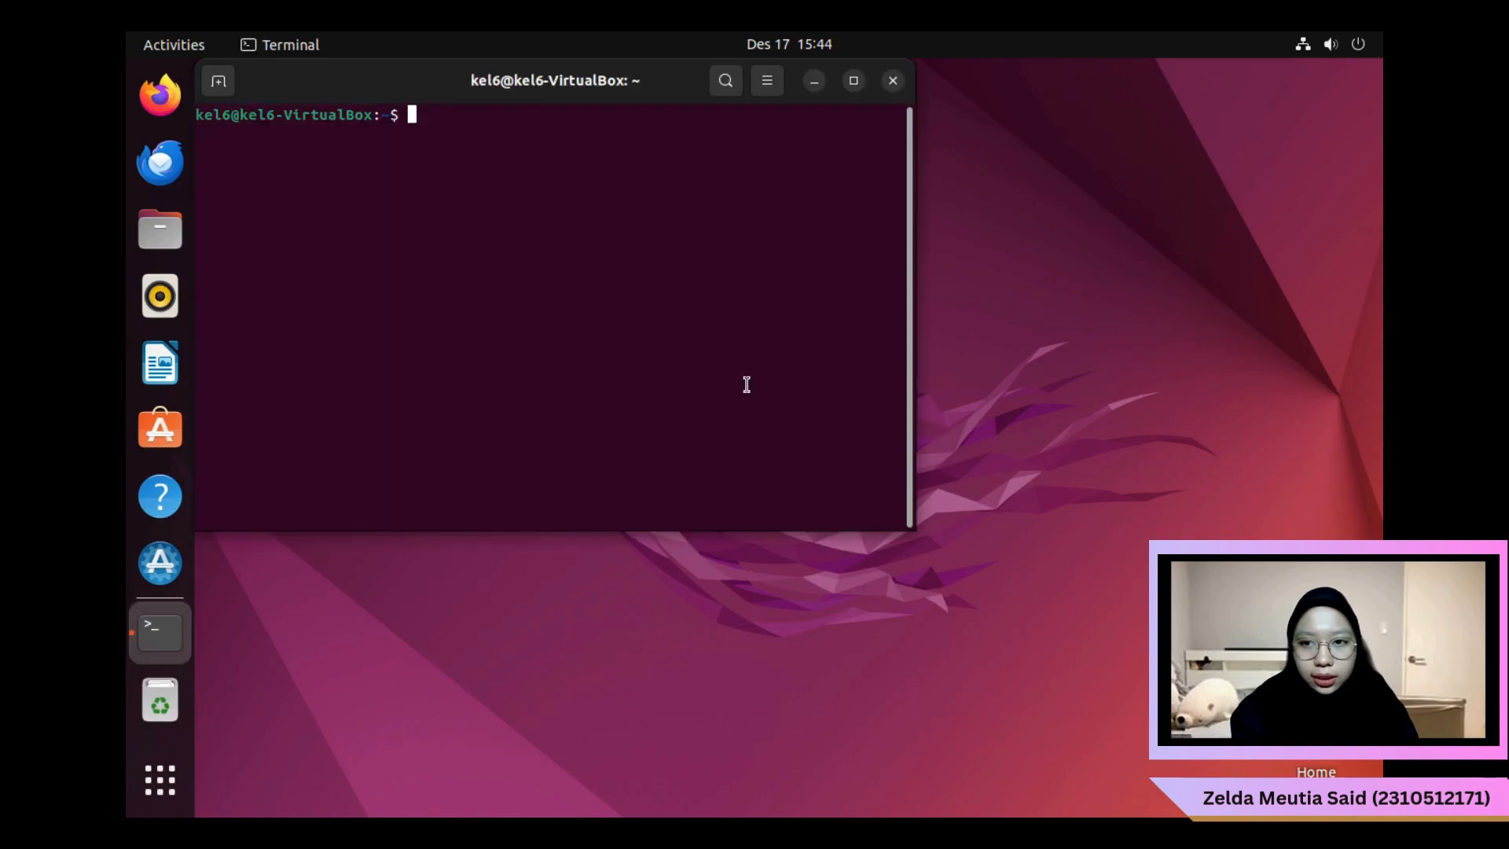
Add the repository ppa:cubic-wizard/release with sudo apt-add-repository, supplying the sudo password and confirming the addition
{"action": "type", "text": "sudo"}
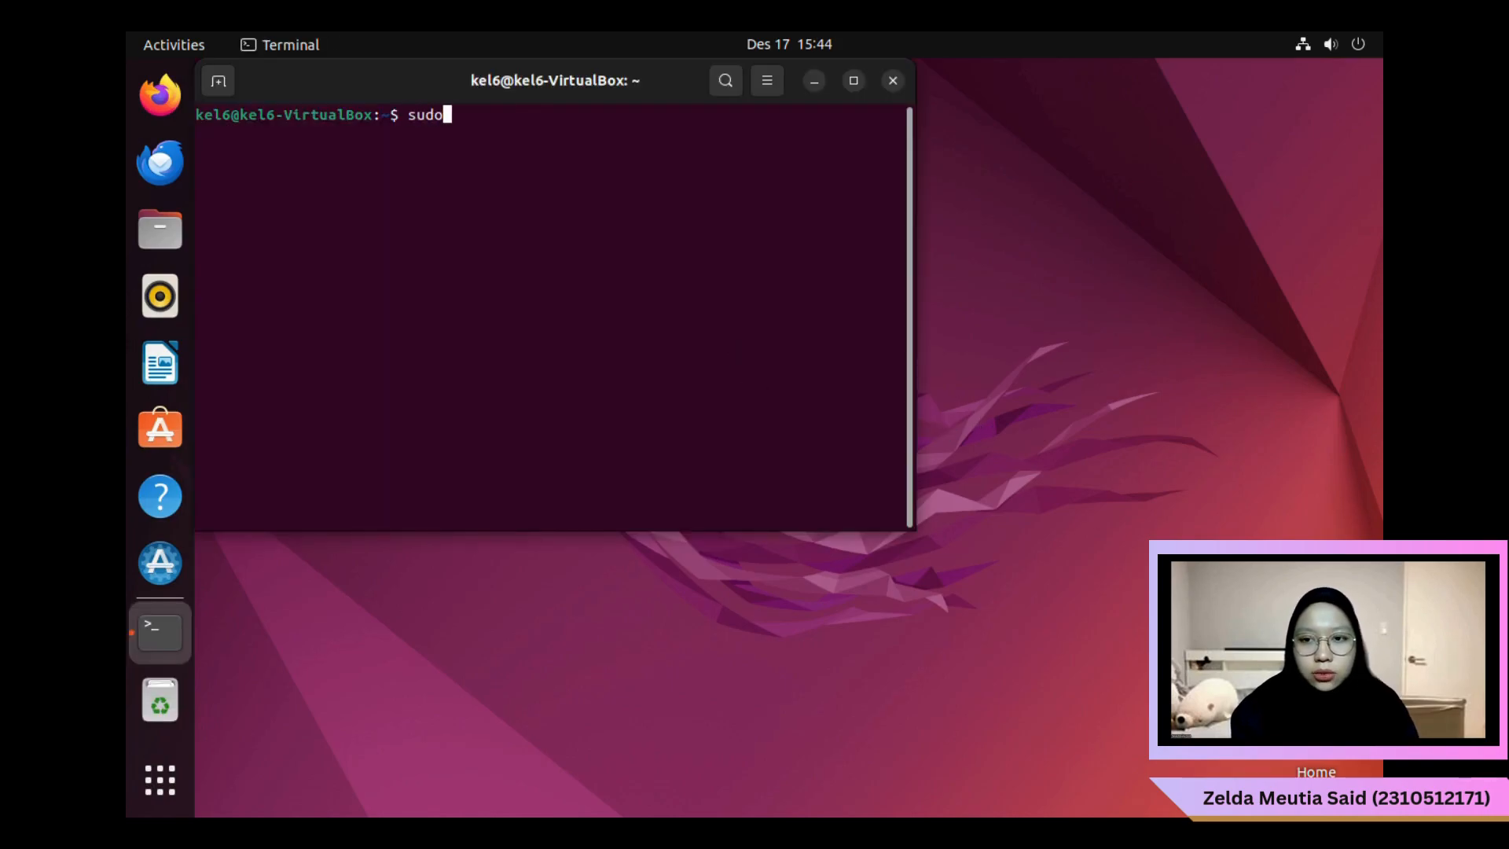
{"action": "type", "text": " apt-add"}
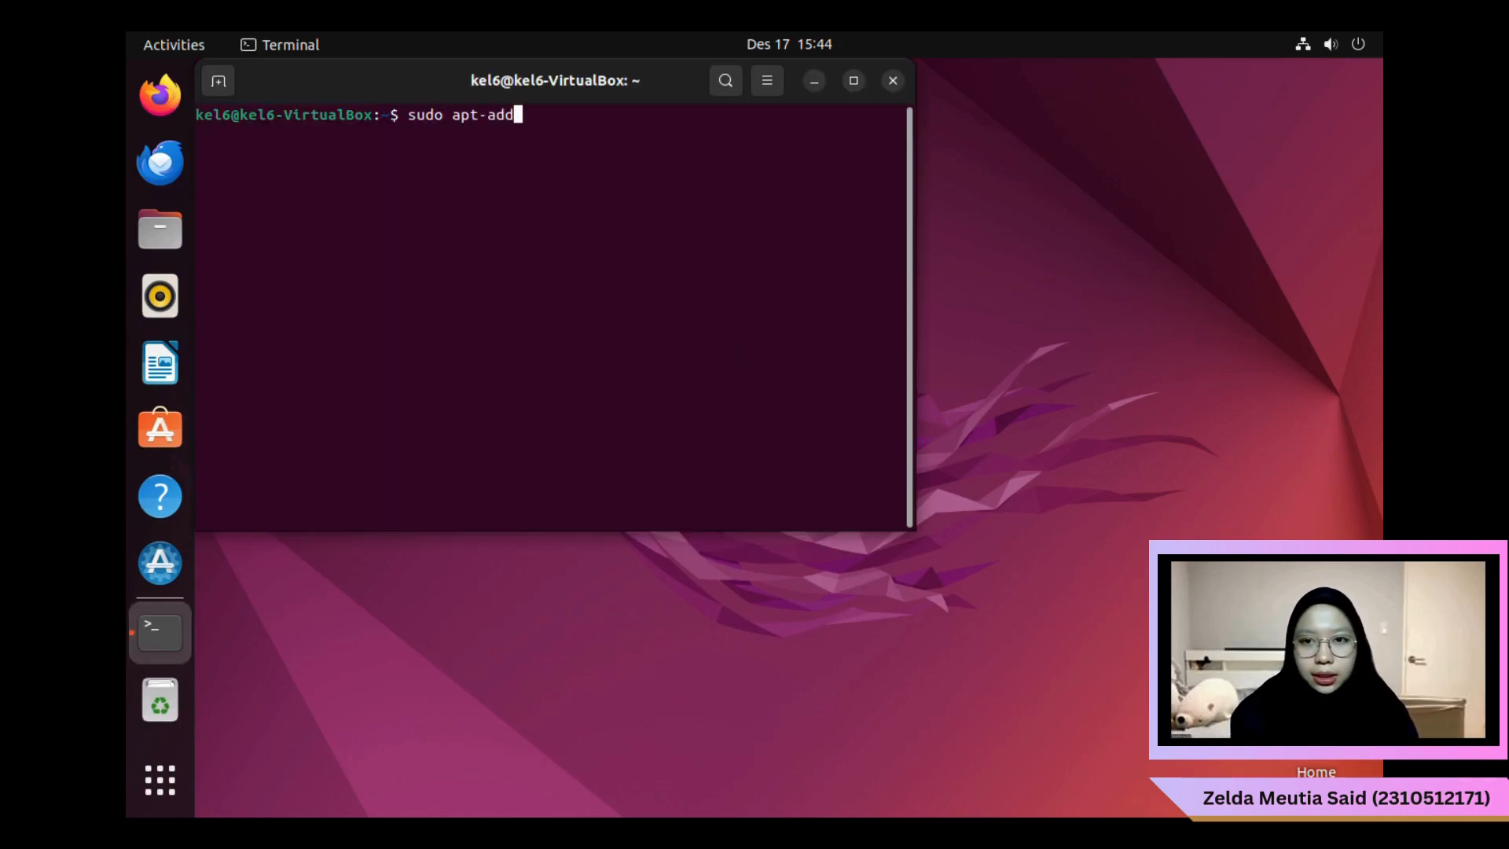
{"action": "type", "text": "-repo"}
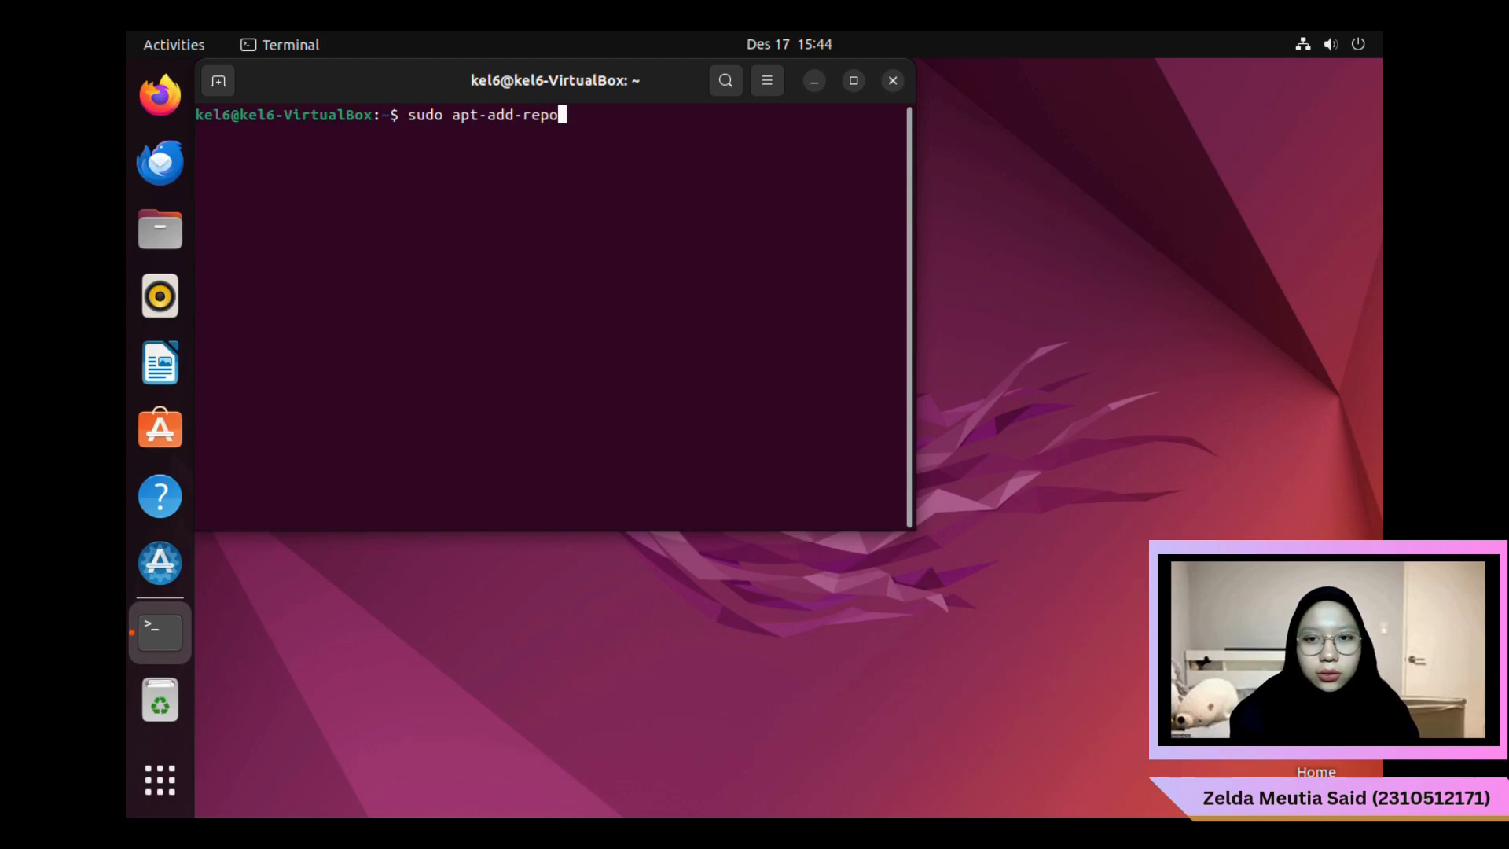
{"action": "type", "text": "sitory ppa:"}
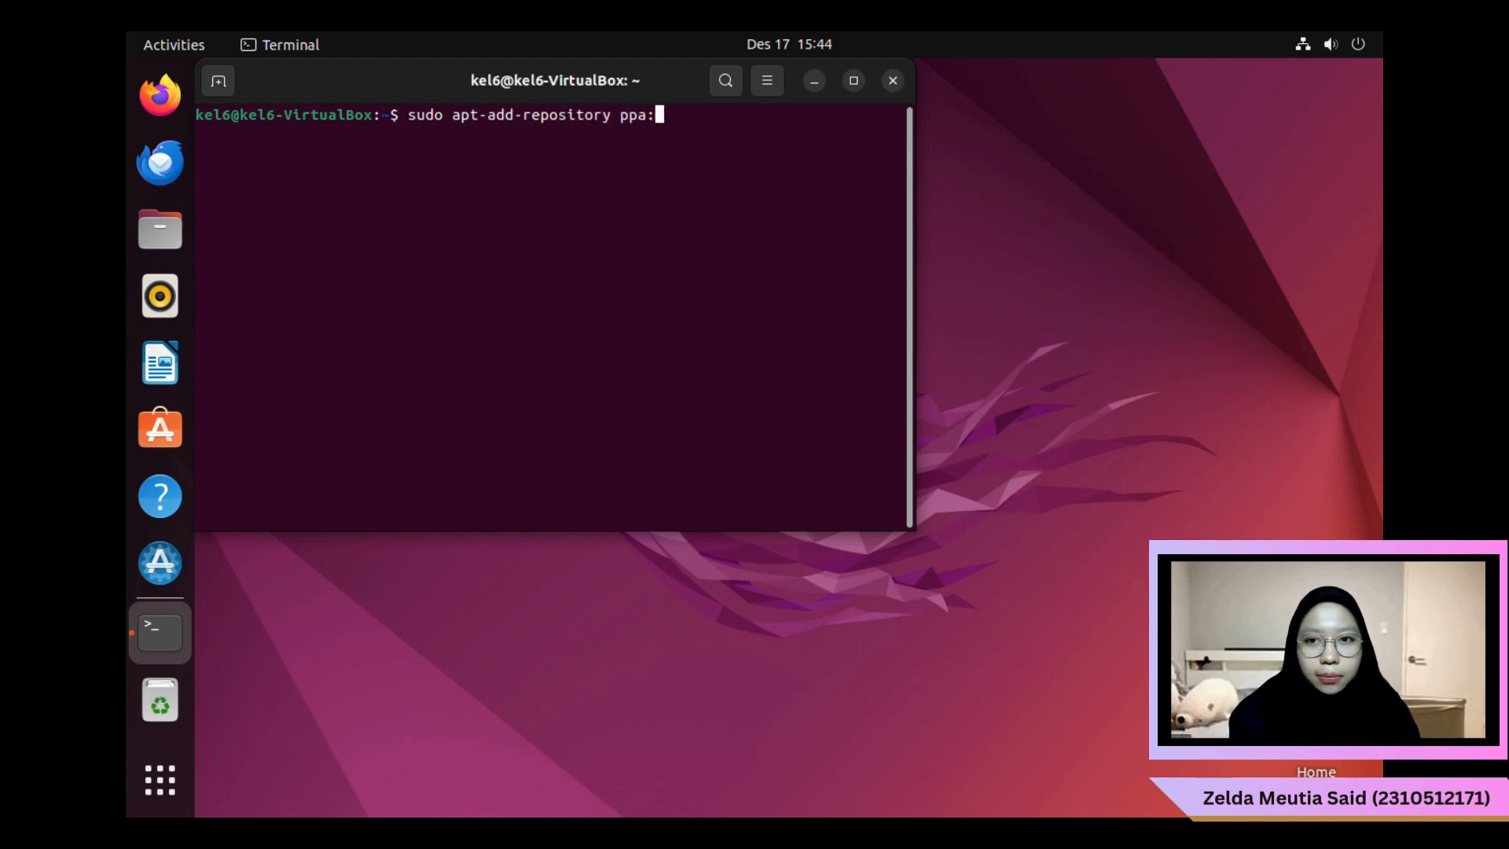
{"action": "type", "text": "cubic"}
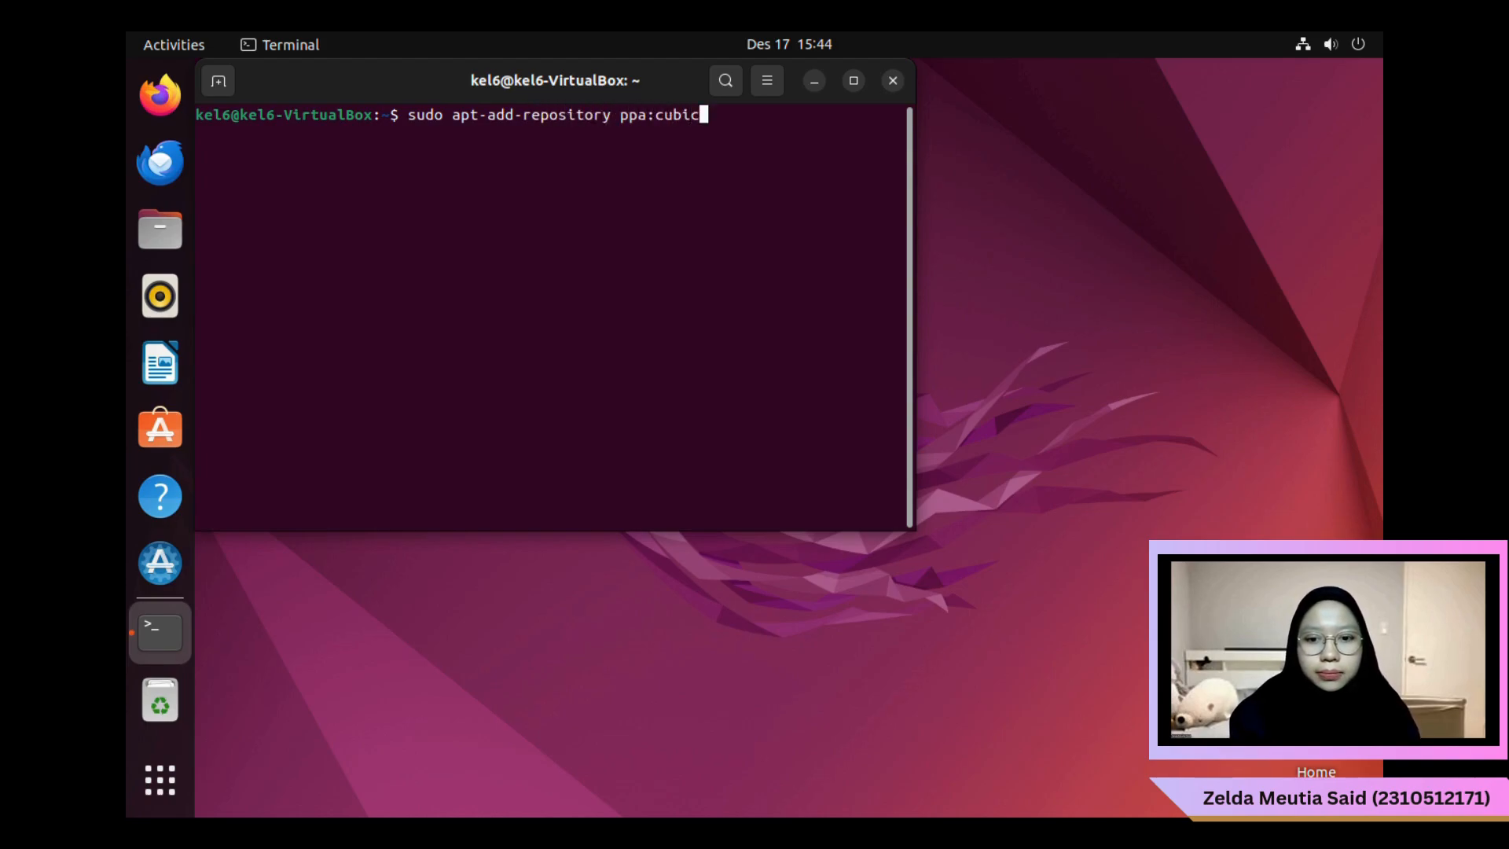
{"action": "type", "text": "-wizard/"}
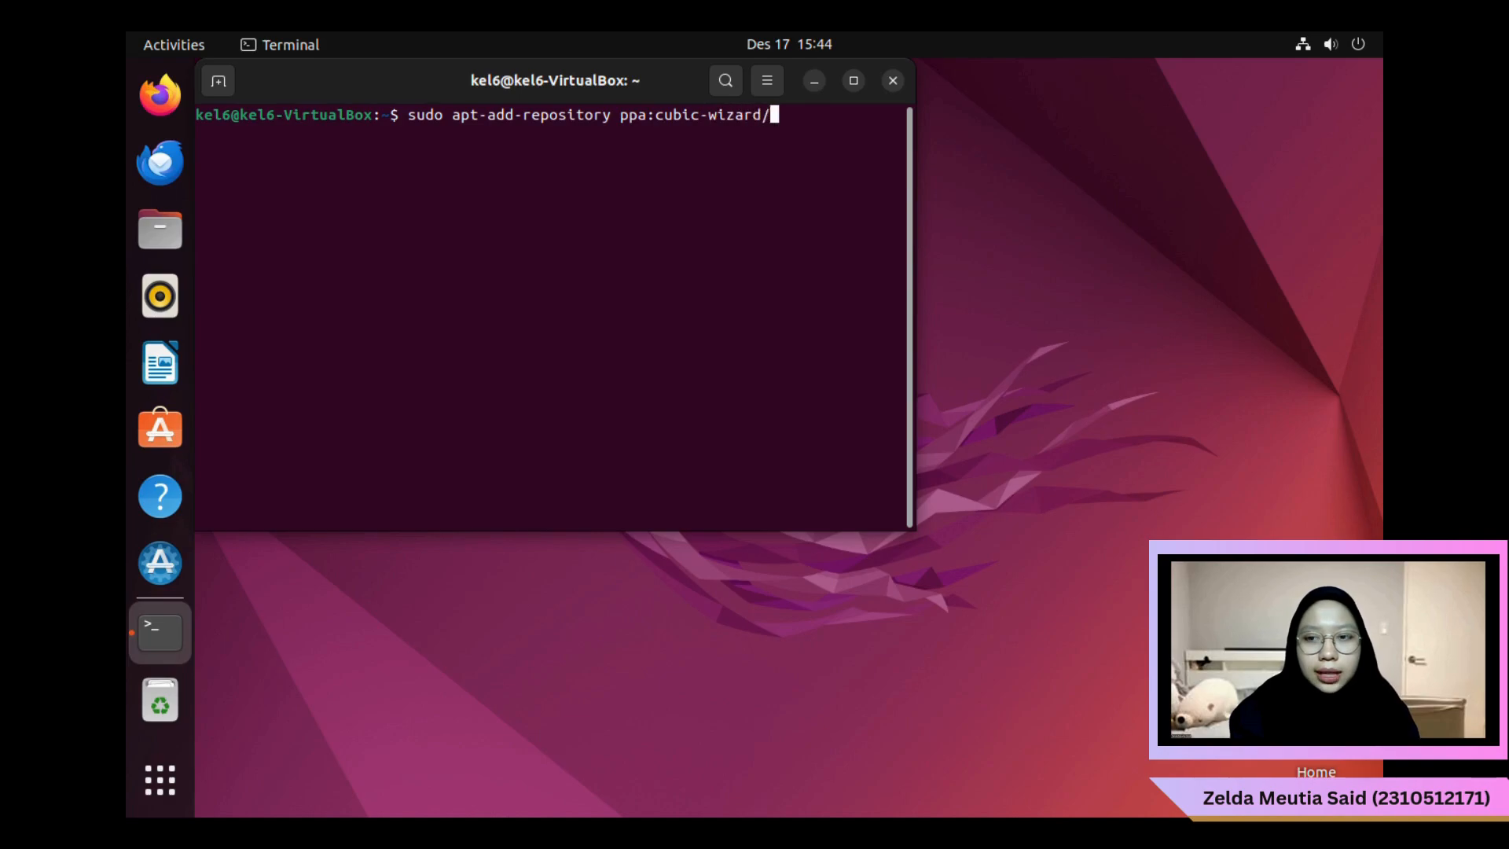
{"action": "type", "text": "release"}
{"action": "key", "text": "Return"}
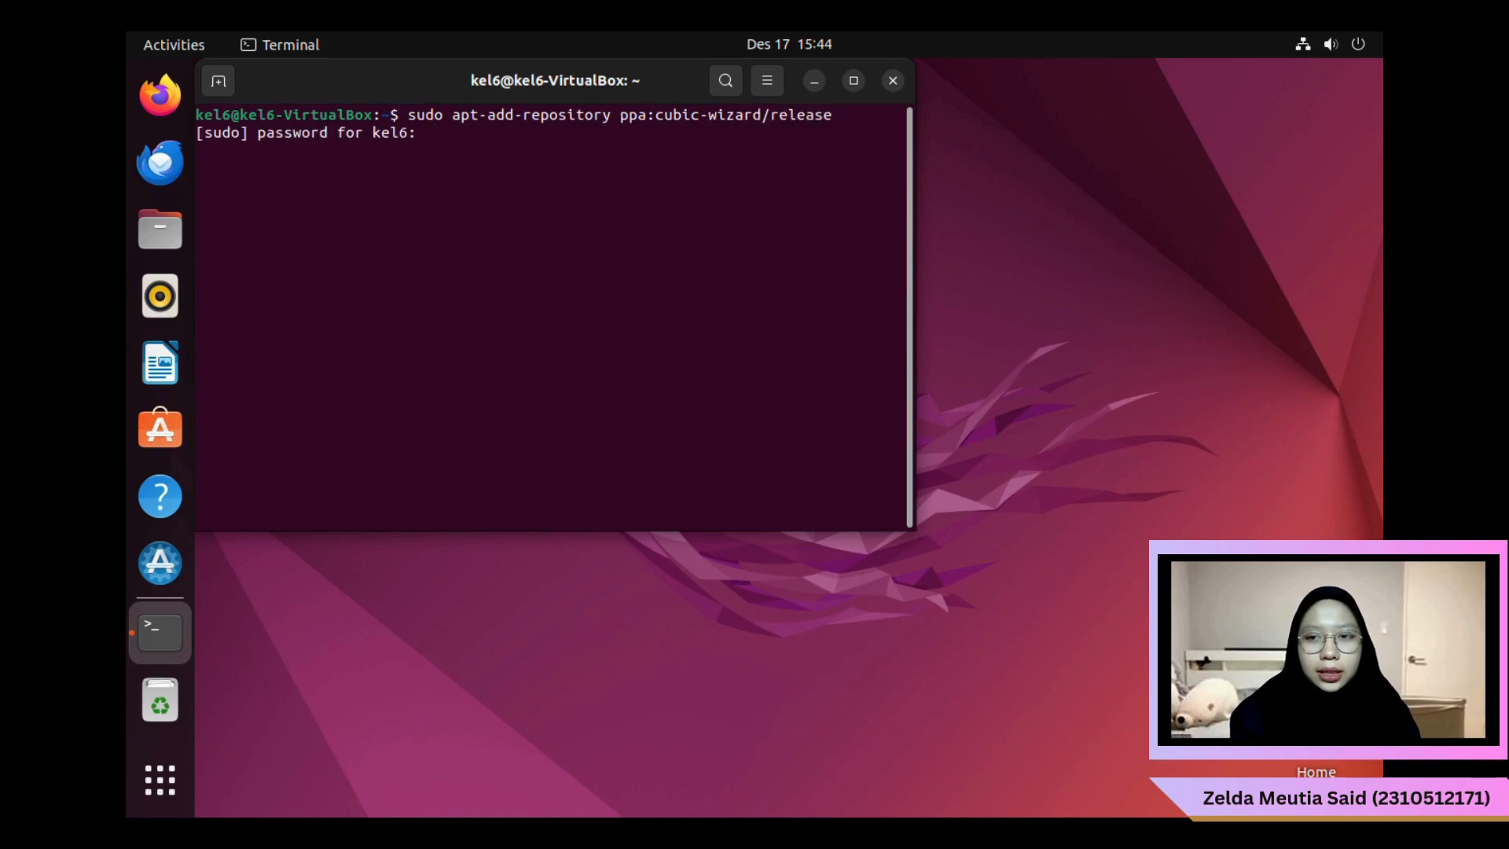
{"action": "key", "text": "Return"}
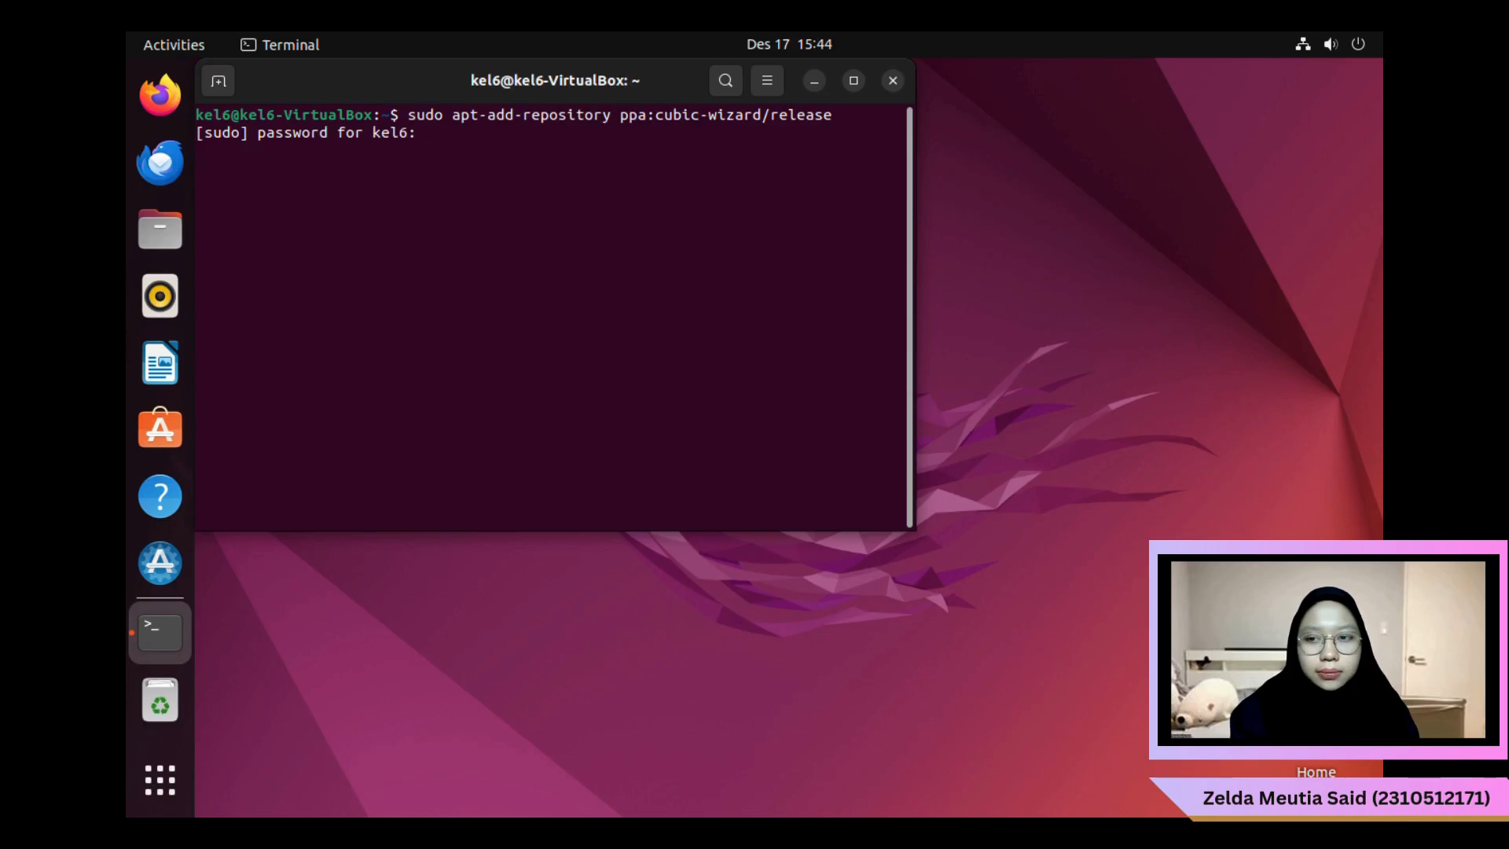
{"action": "key", "text": "Return"}
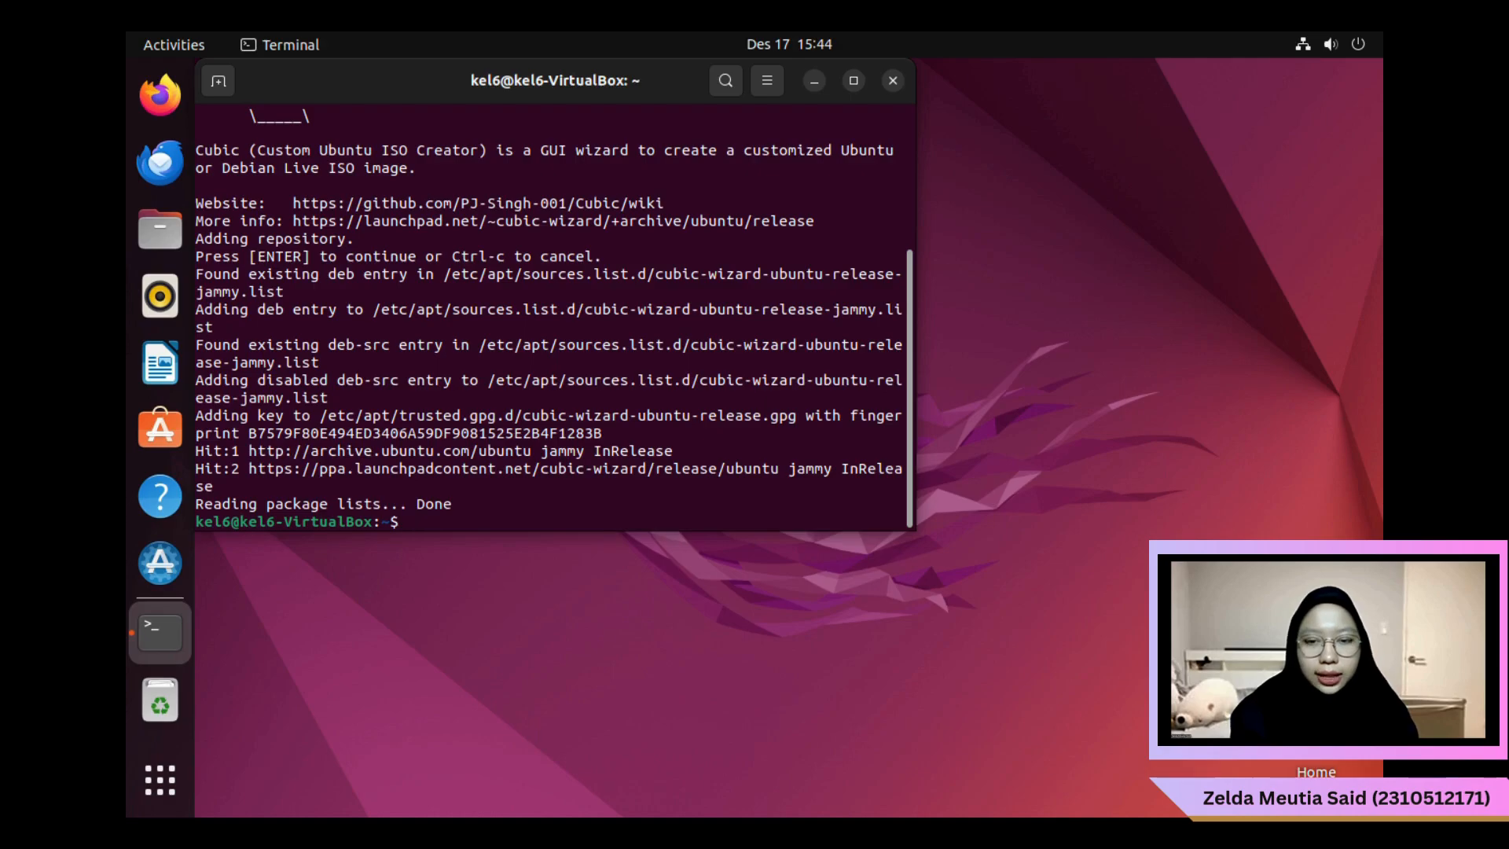
Refresh the package lists with sudo apt update and install the cubic package with sudo apt install
{"action": "type", "text": "sudo apt upda"}
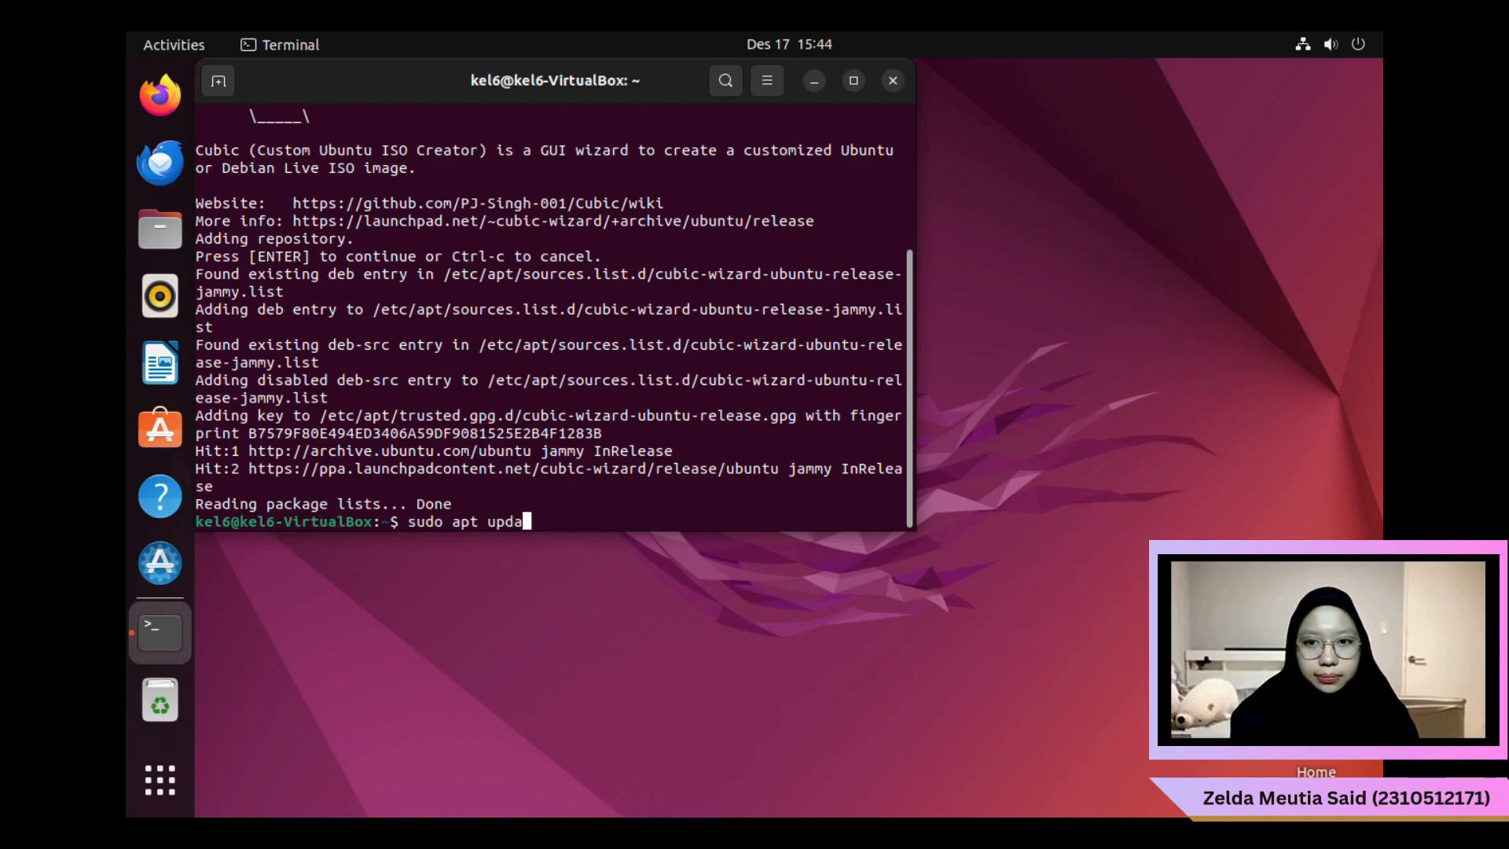
{"action": "type", "text": "te"}
{"action": "key", "text": "Return"}
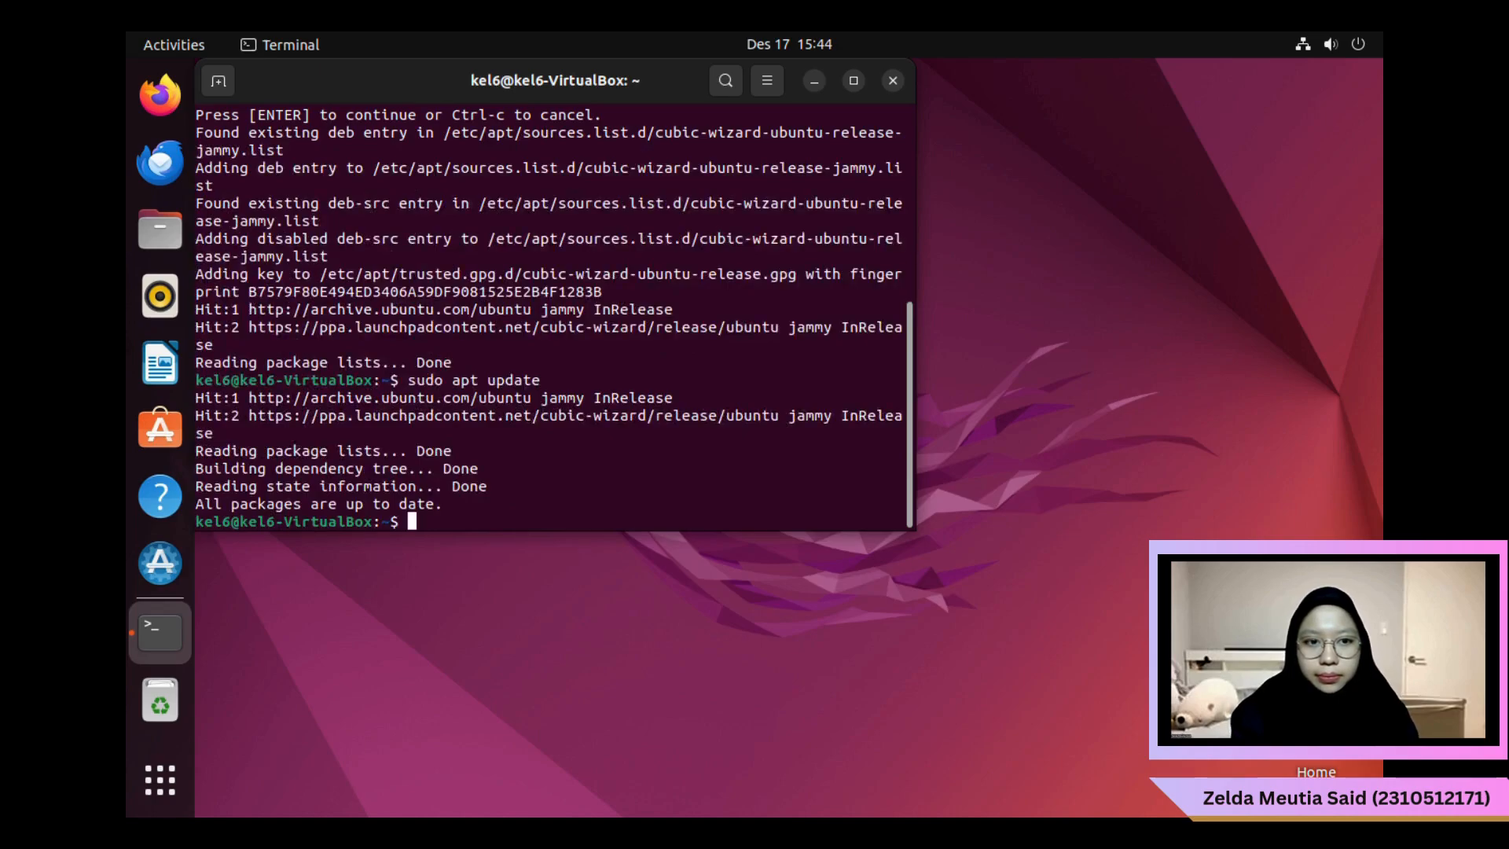
{"action": "type", "text": "sudo apt instl"}
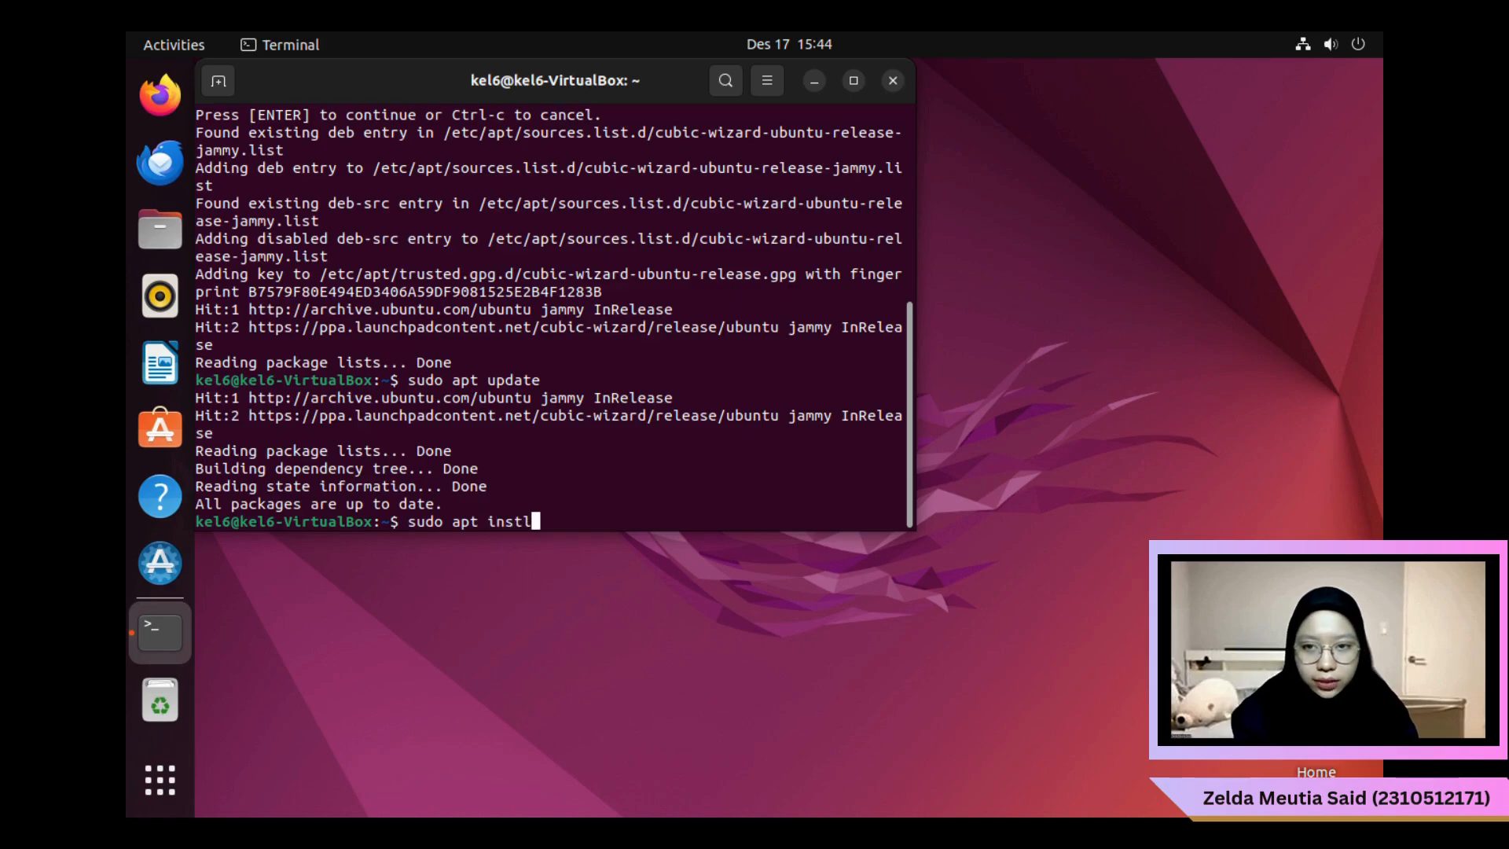
{"action": "key", "text": "BackSpace"}
{"action": "type", "text": "all cubic"}
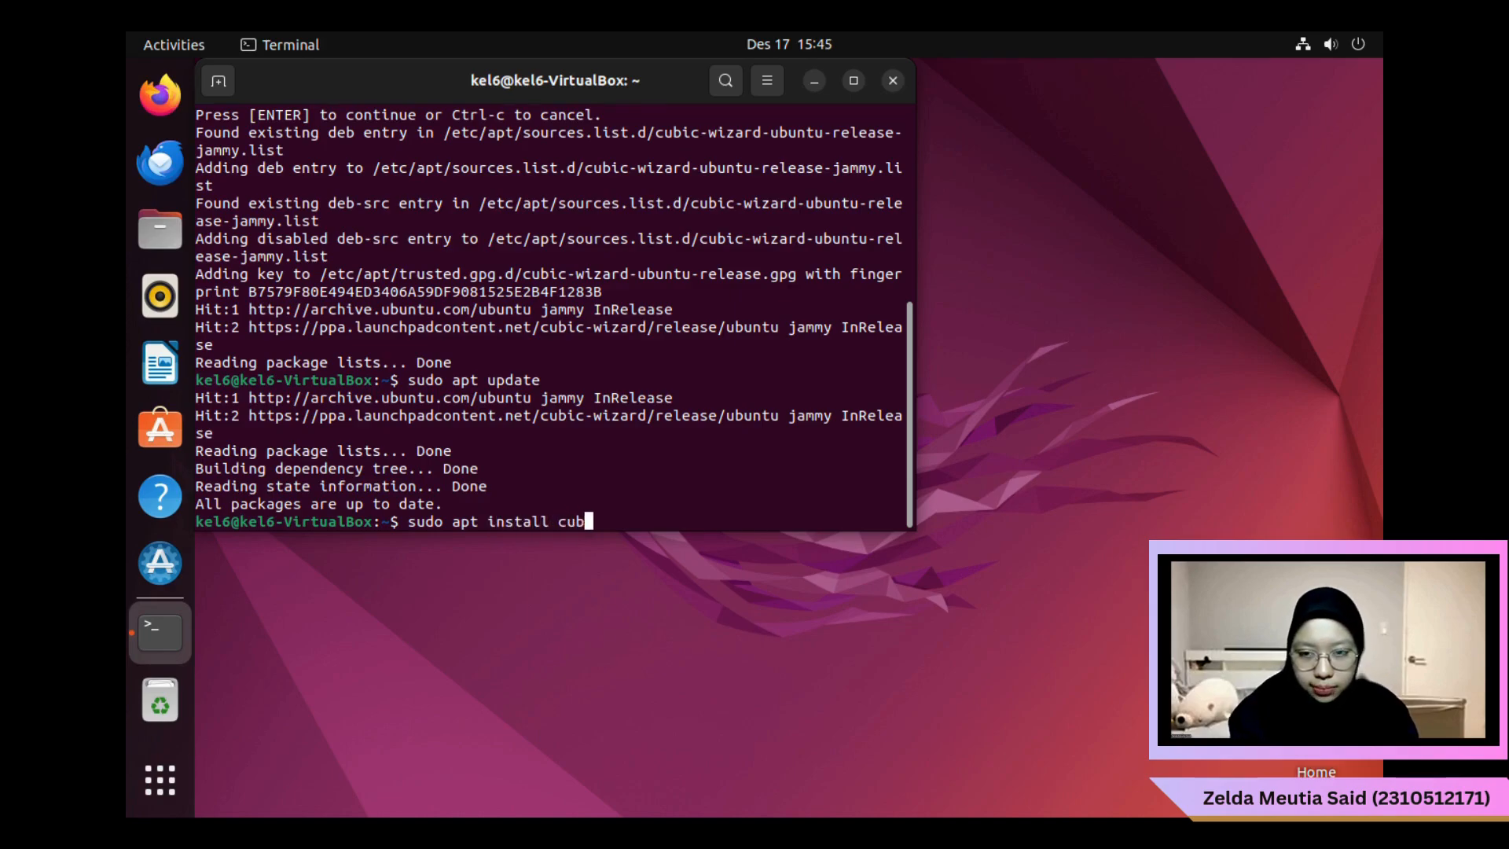
{"action": "key", "text": "Return"}
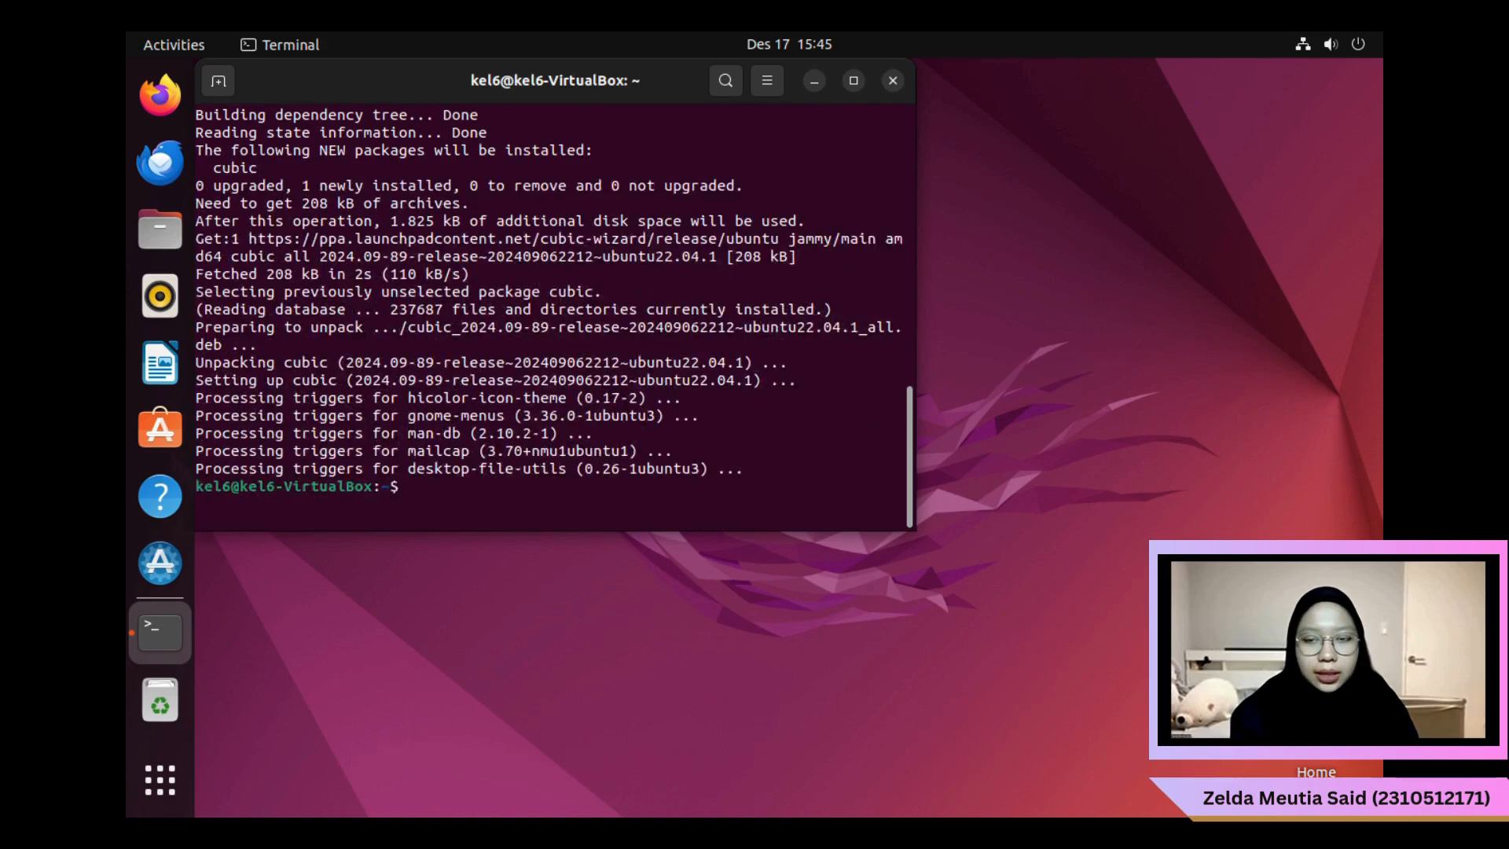
Create the project directory /home/kel6/uasso using mkdir -p
{"action": "type", "text": "mkdir"}
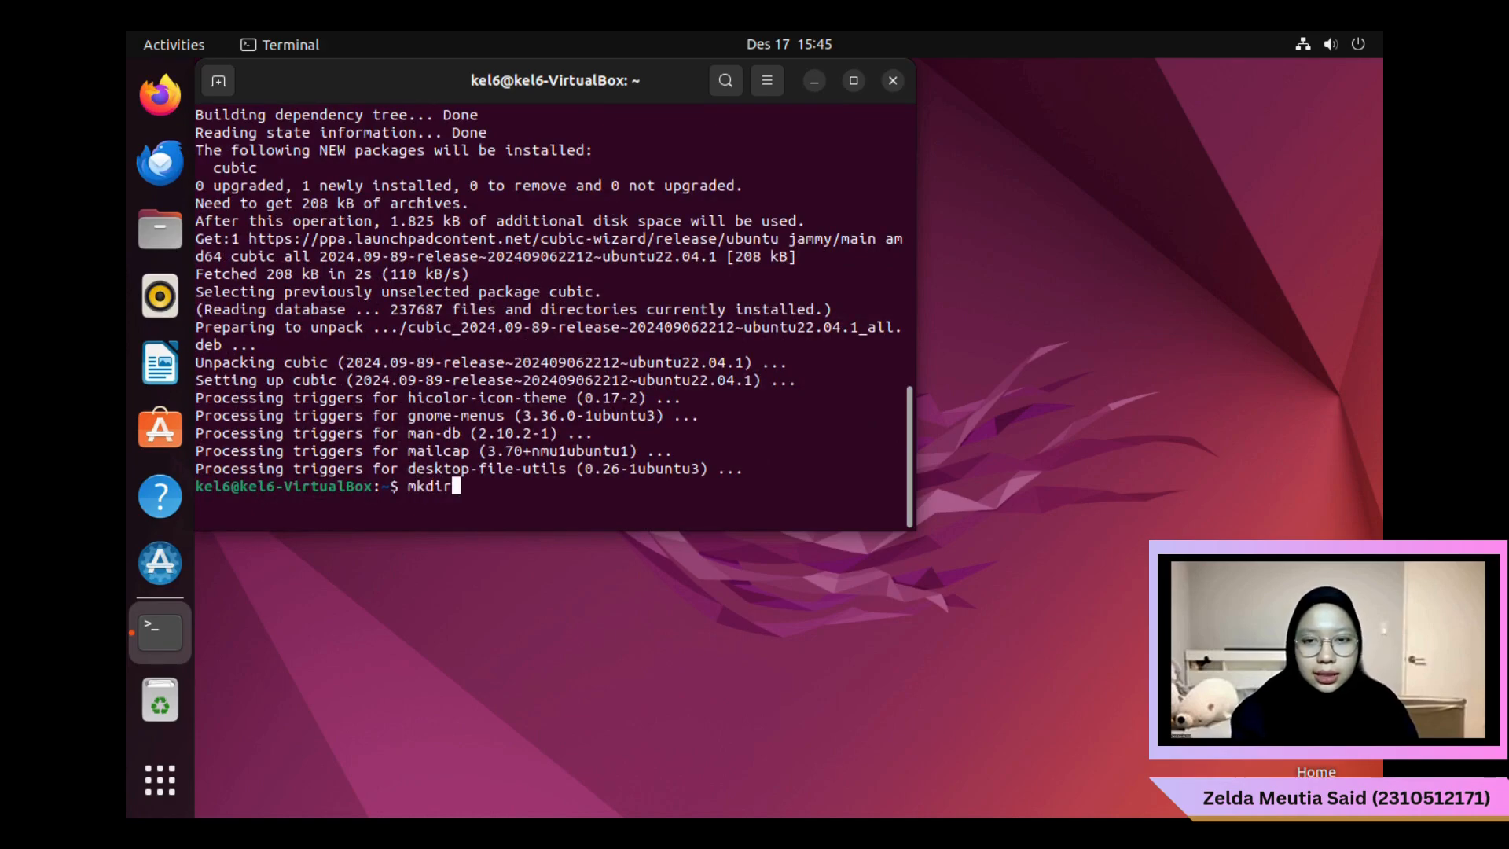
{"action": "type", "text": " -p "}
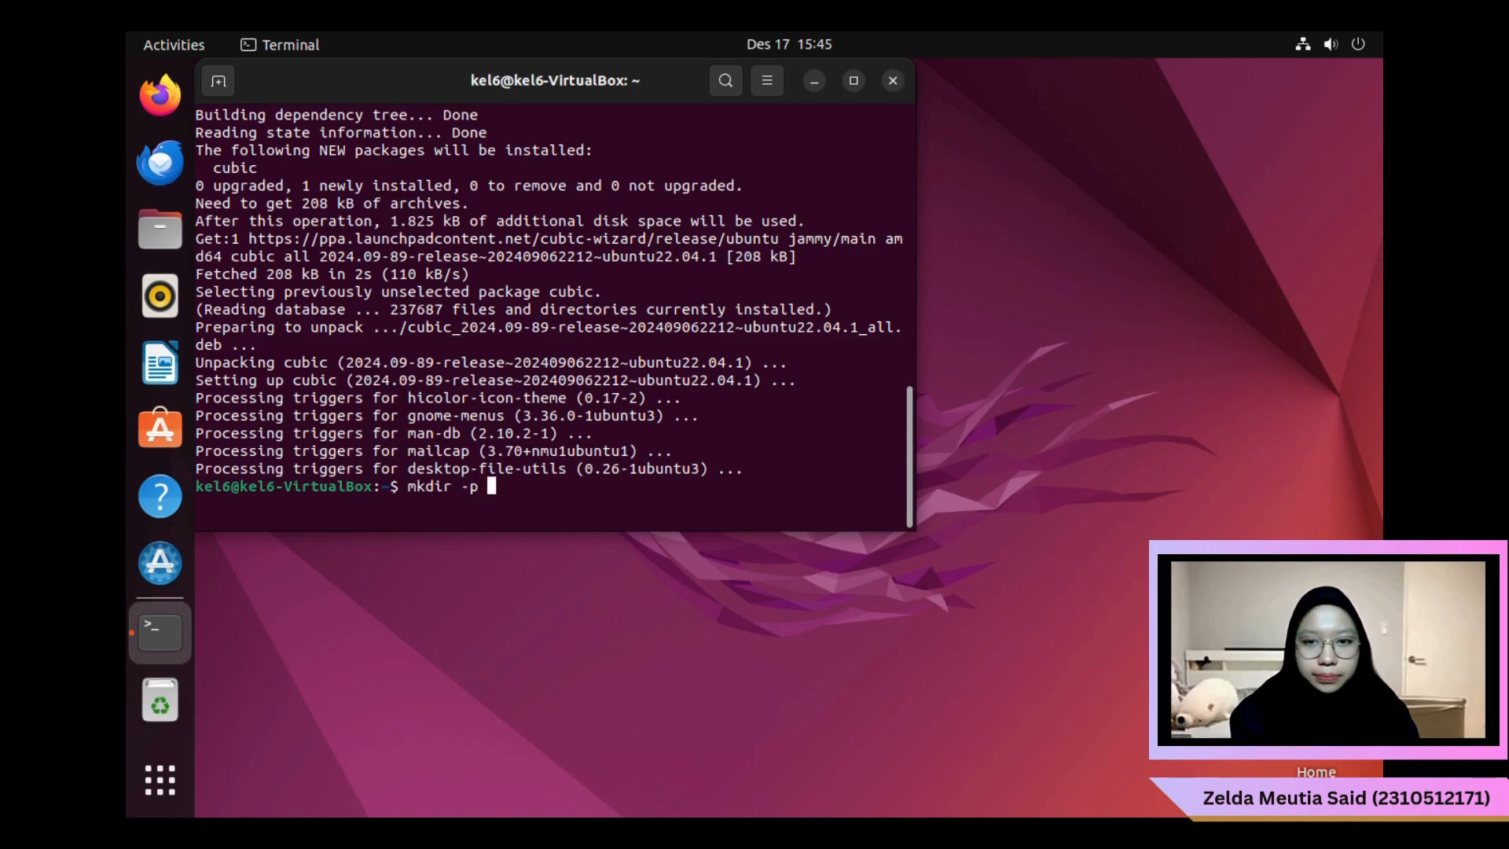
{"action": "type", "text": "/home/"}
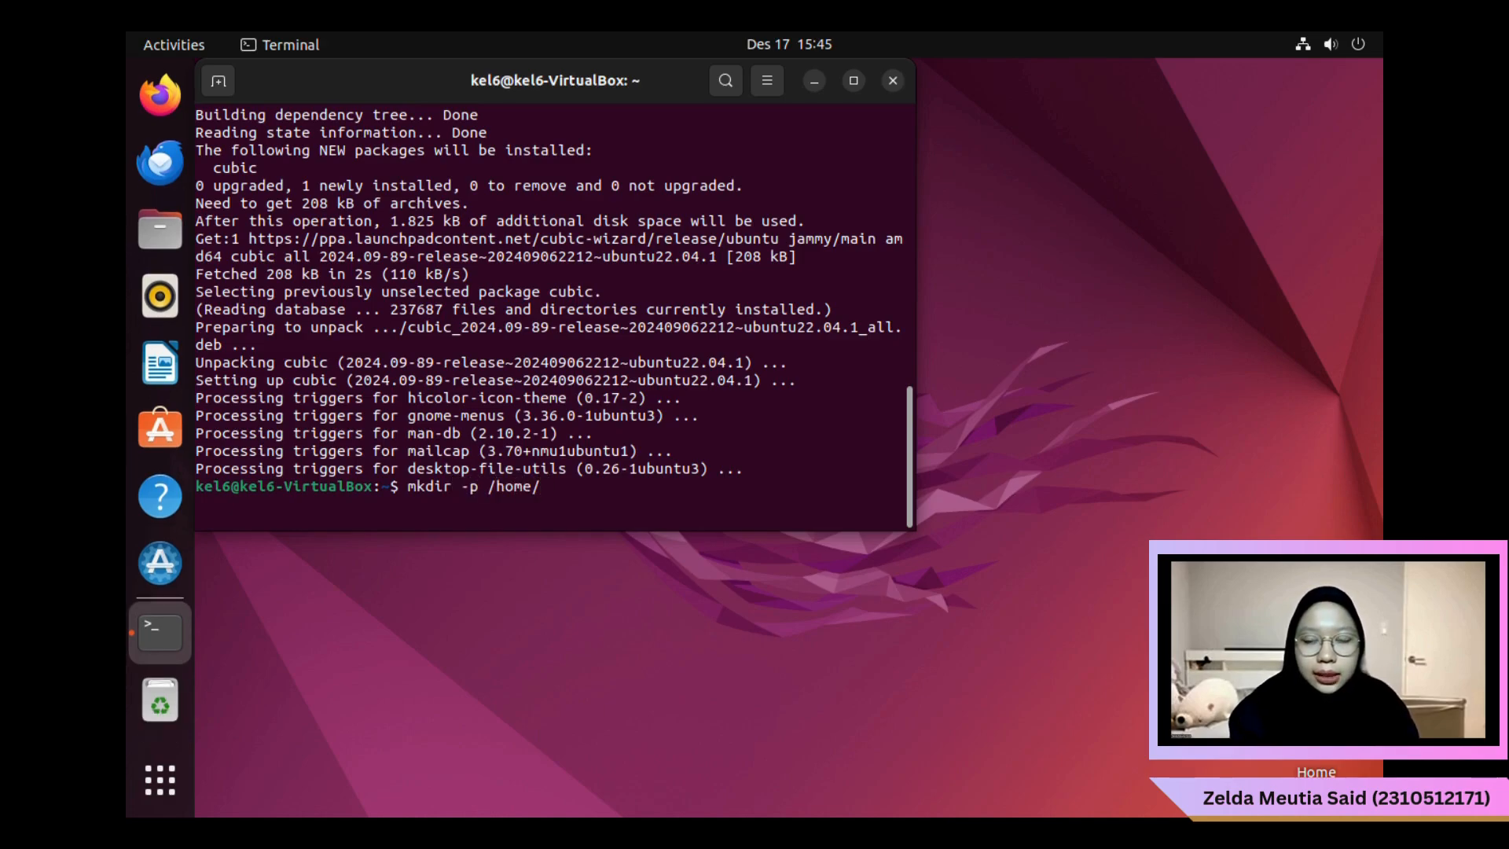
{"action": "type", "text": "kel6"}
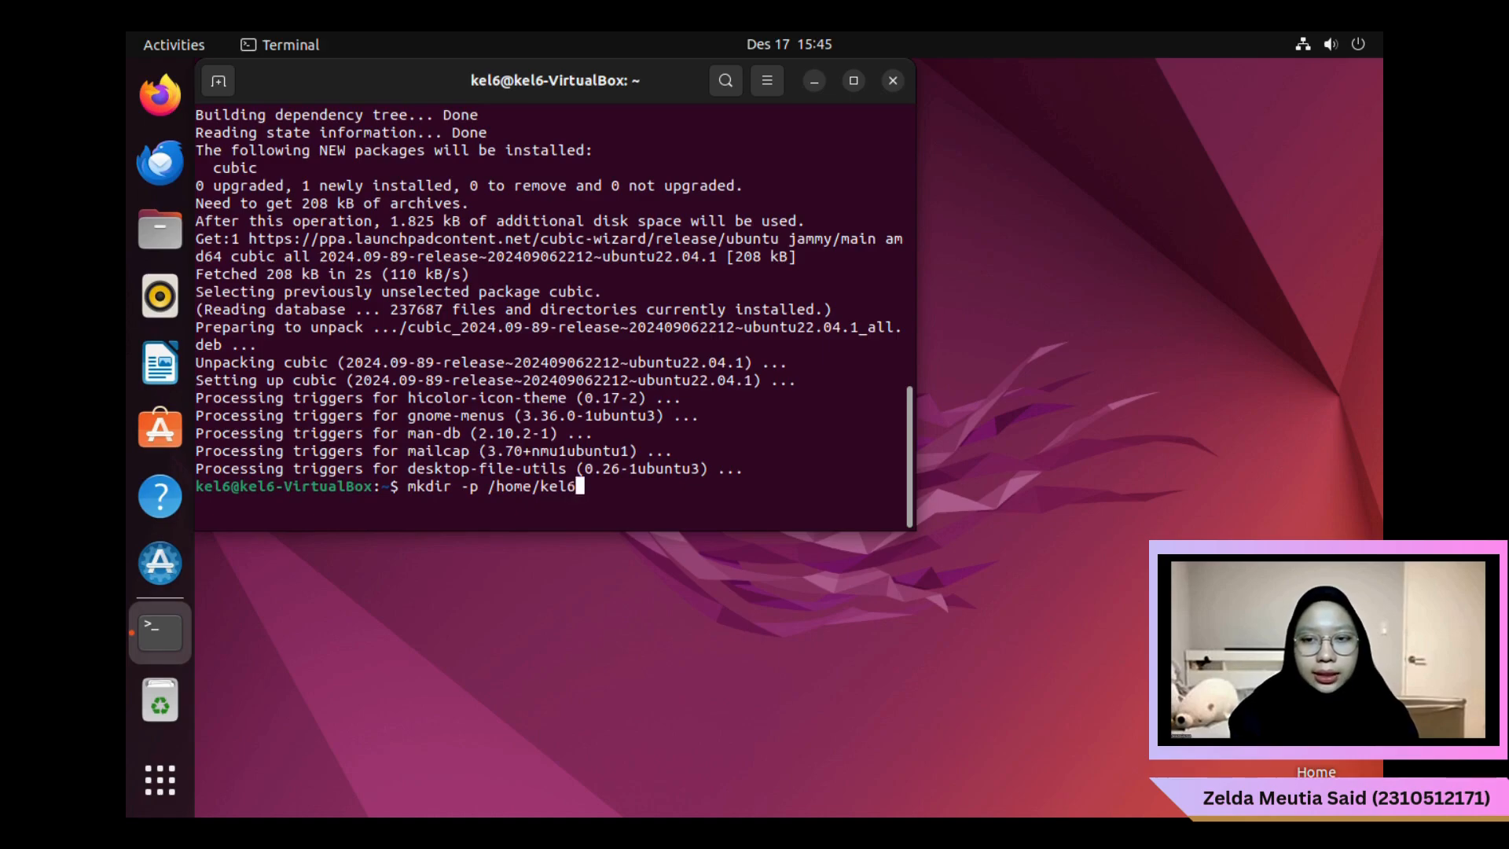
{"action": "type", "text": "/uas"}
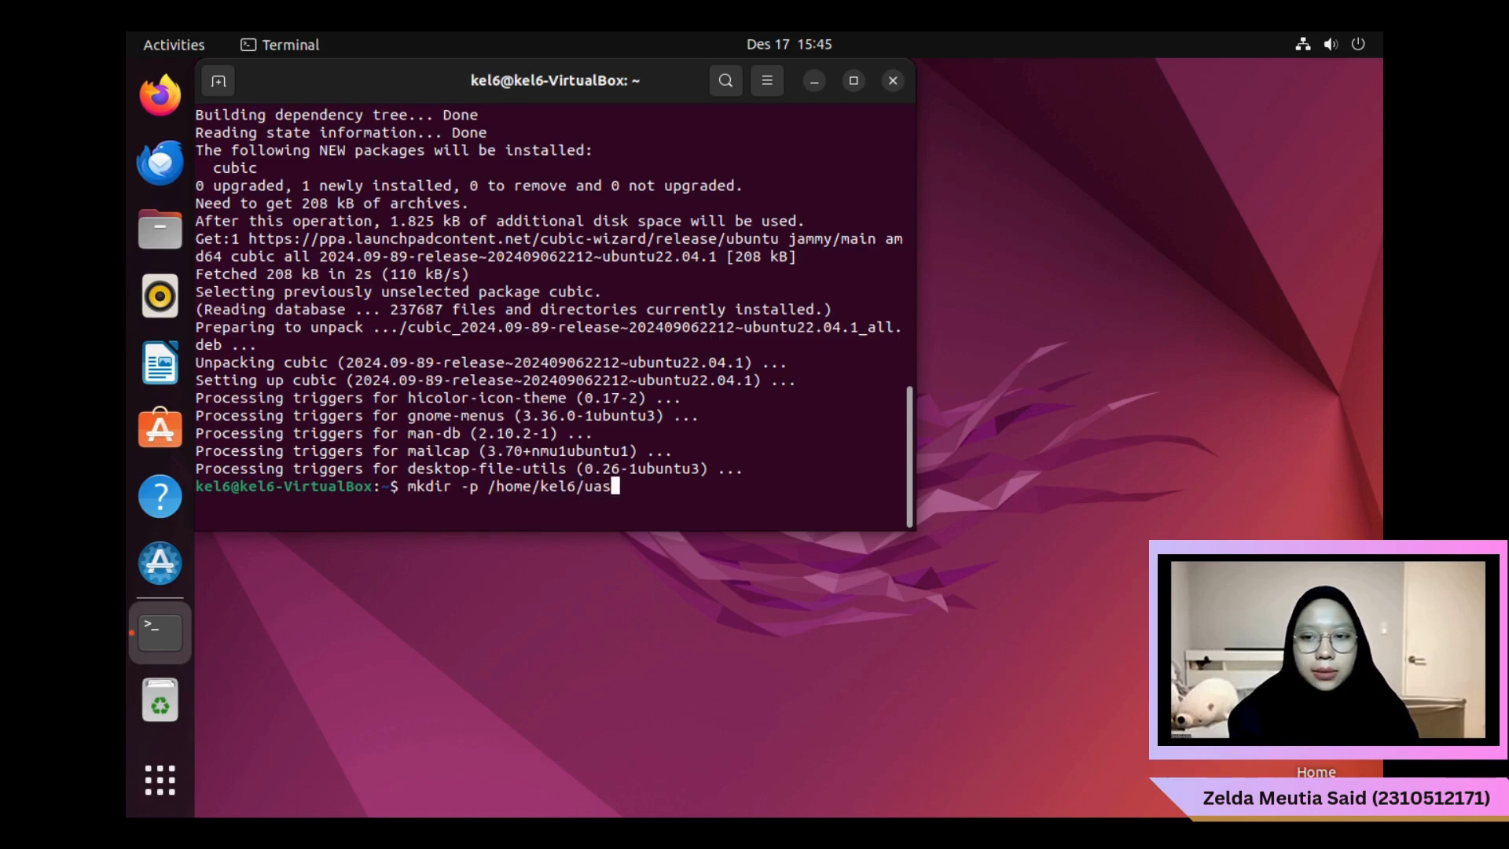
{"action": "type", "text": "SO"}
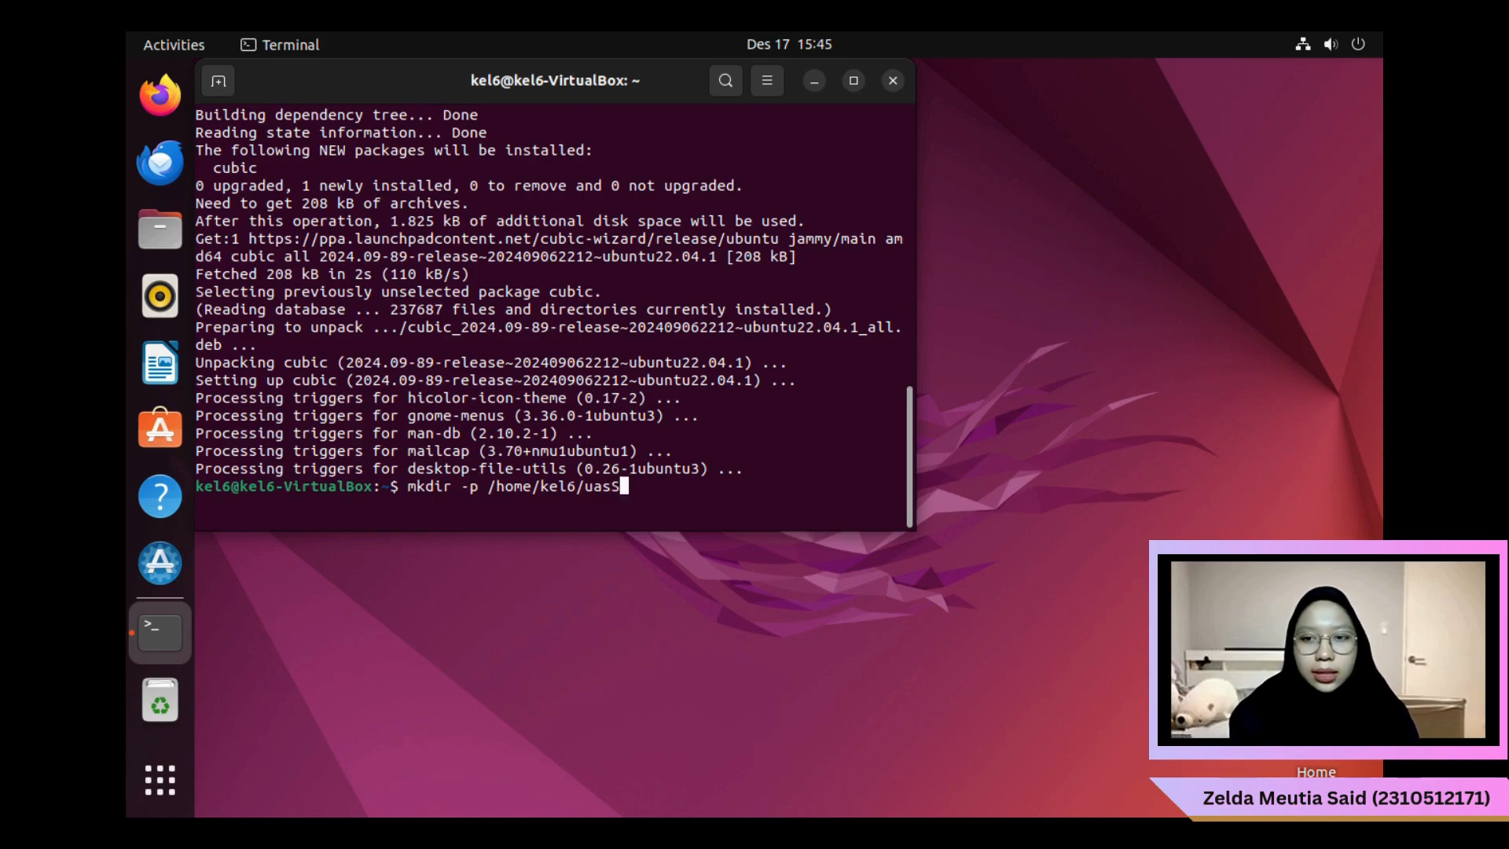
{"action": "type", "text": "o"}
{"action": "key", "text": "Return"}
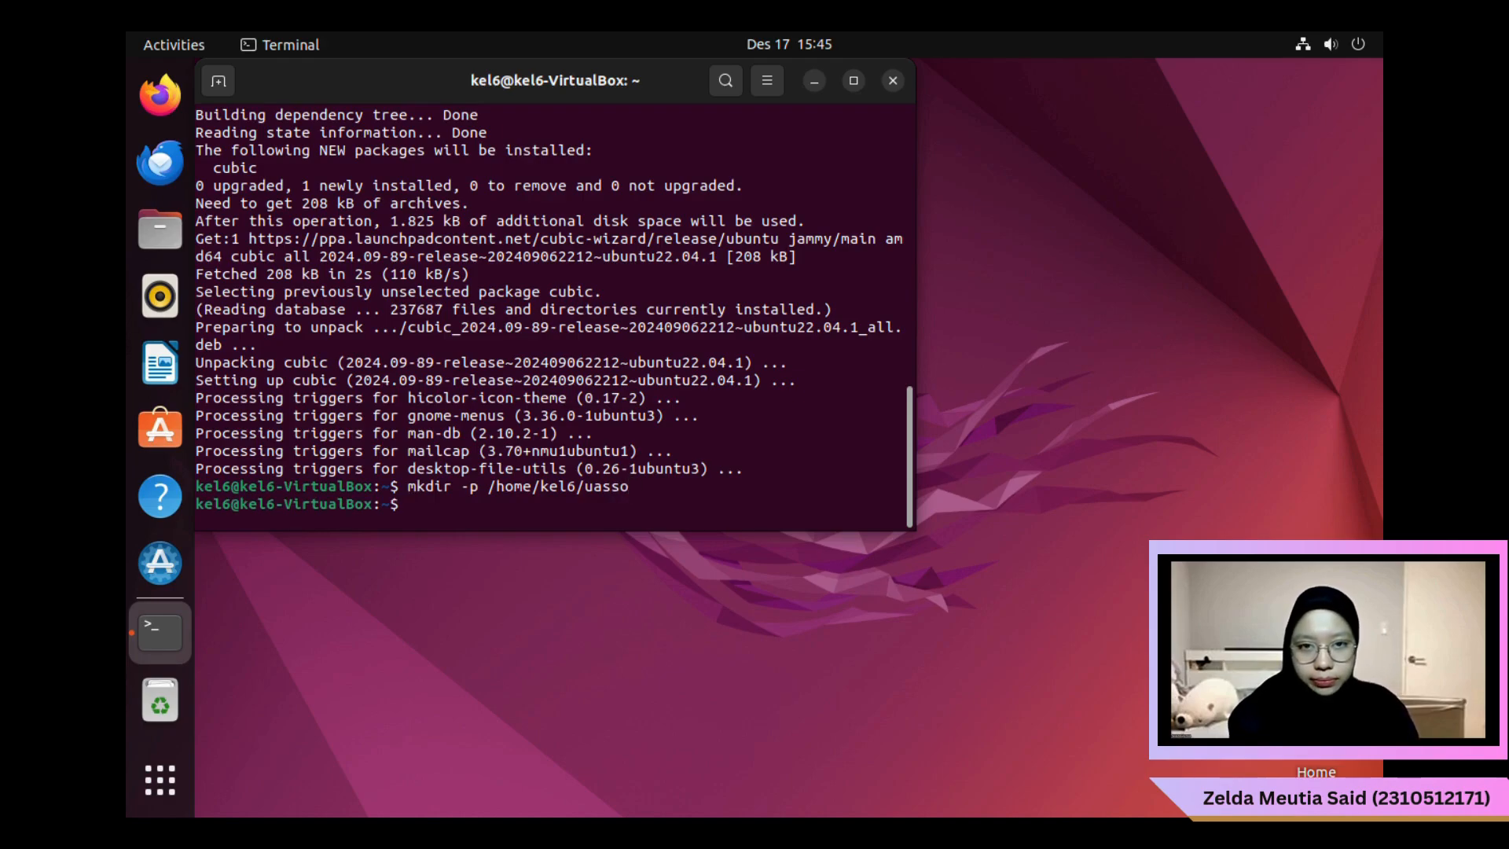
Launch Cubic from the terminal and choose the uasso folder in Home as the project directory
{"action": "type", "text": "cubic"}
{"action": "key", "text": "Return"}
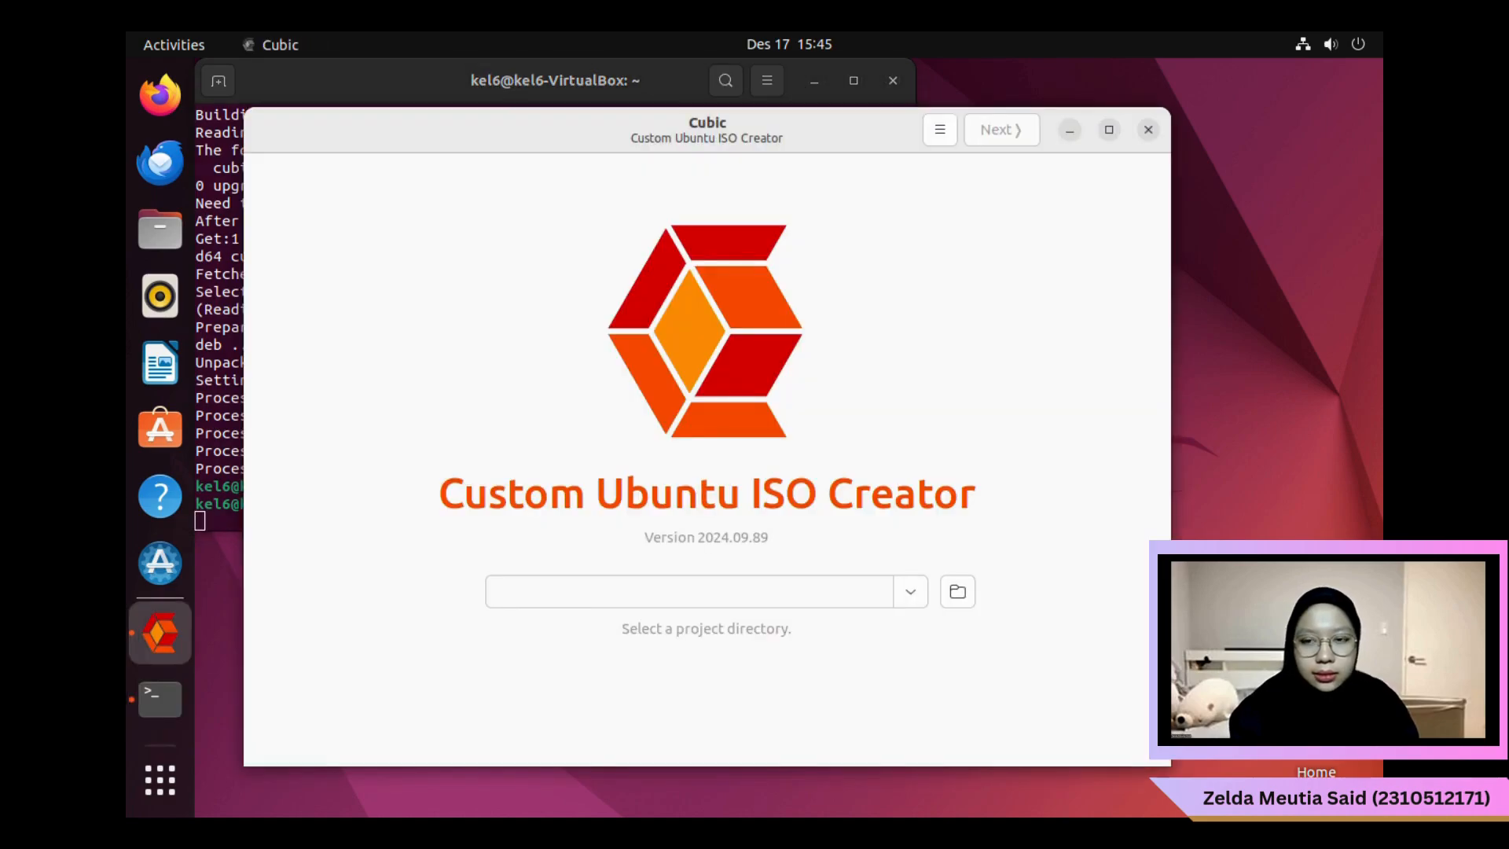
{"action": "left_click", "coordinate": [957, 591]}
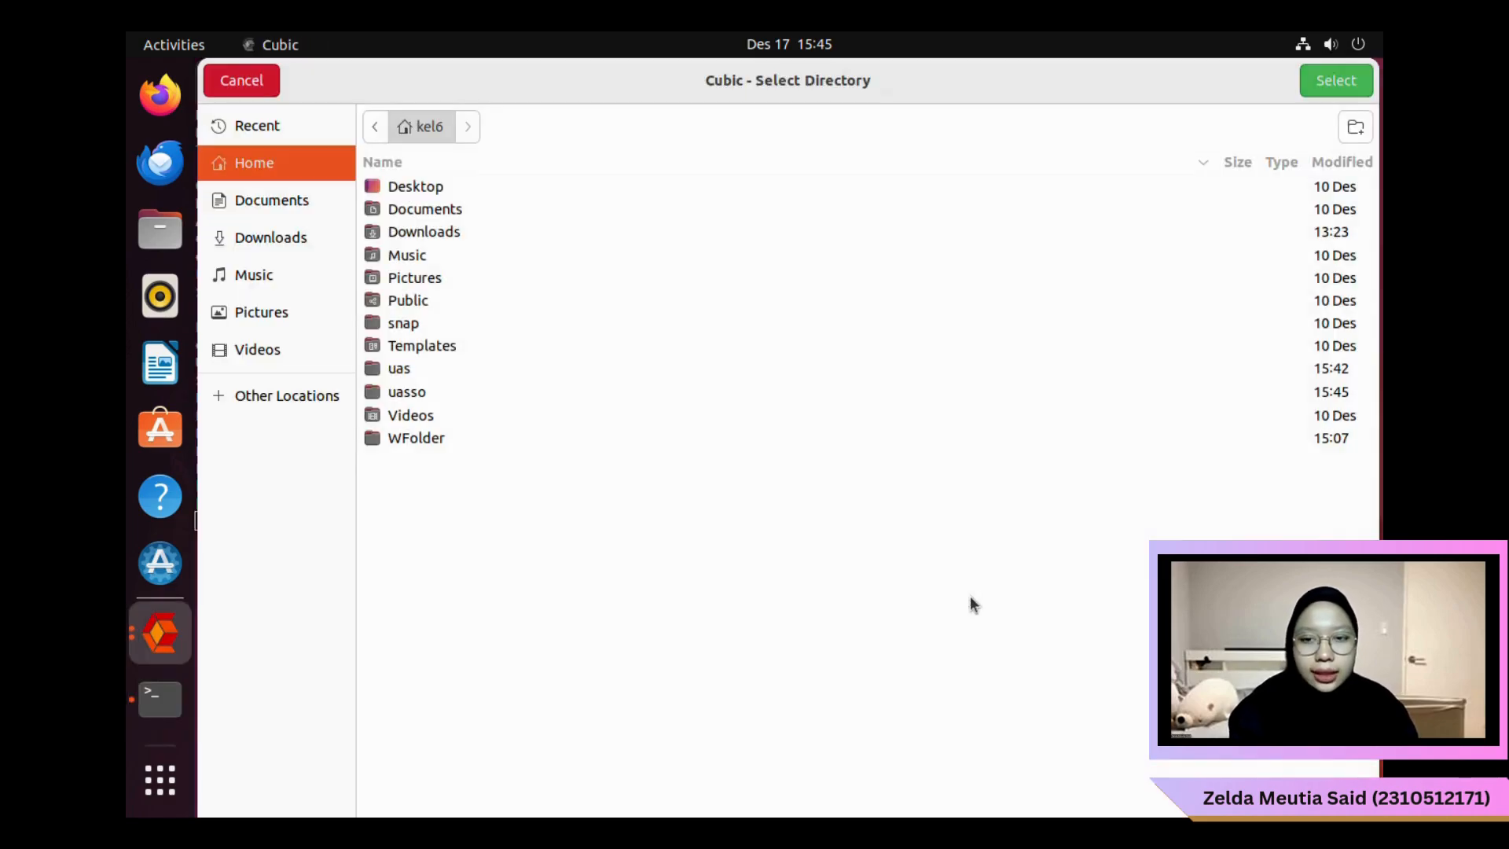
{"action": "left_click", "coordinate": [407, 391]}
{"action": "left_click", "coordinate": [1325, 84]}
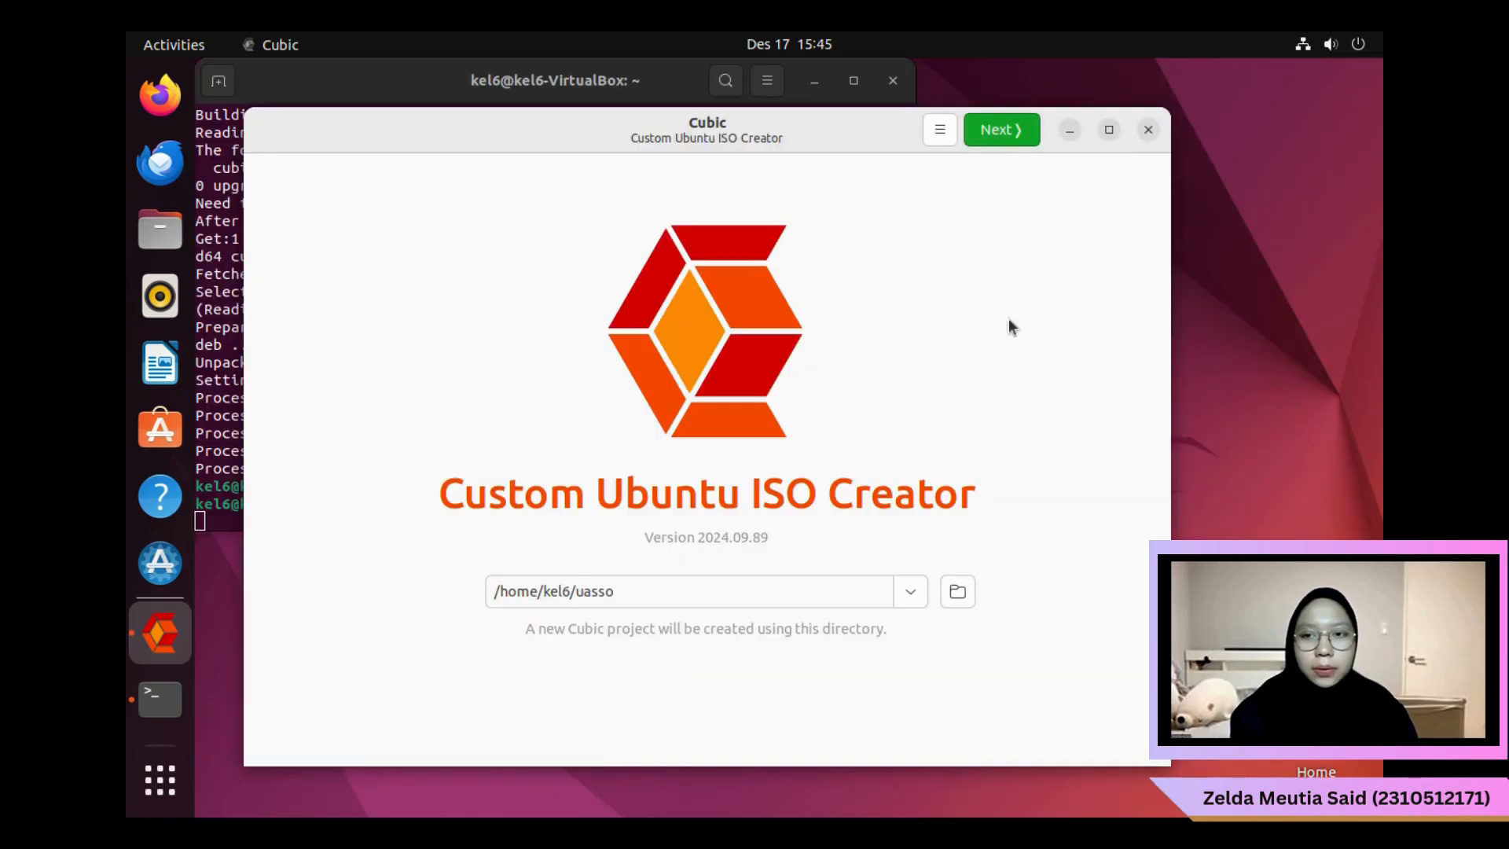
Continue to the disk image settings and choose ubuntu-22.04.5-desktop-amd64.iso from Downloads as the original disk
{"action": "left_click", "coordinate": [1021, 131]}
{"action": "left_click", "coordinate": [649, 369]}
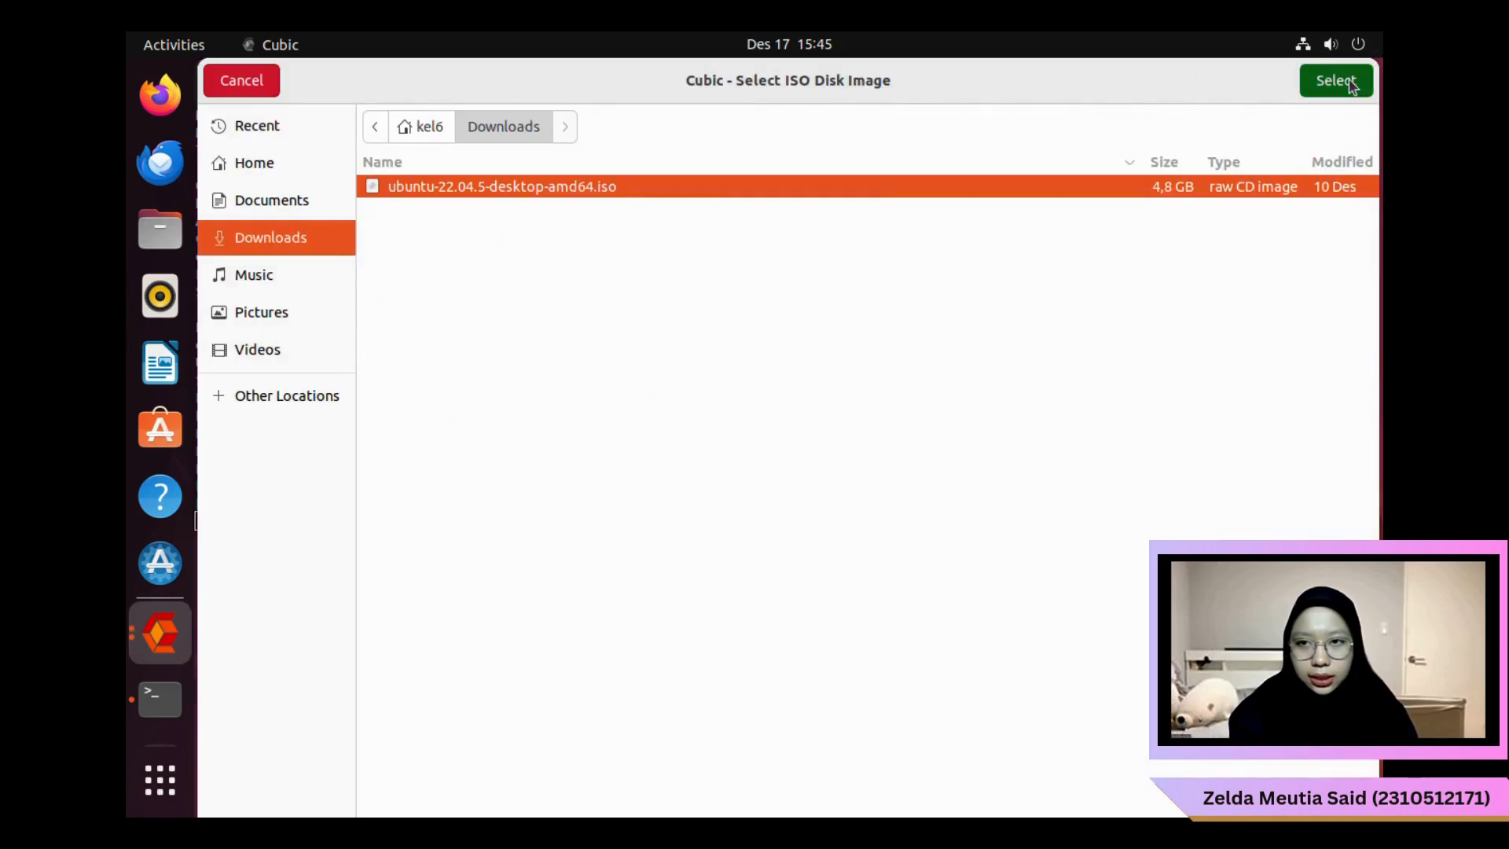
{"action": "left_click", "coordinate": [1347, 82]}
Rename the custom disk's output file to ubuntu-kel6-uas-so.iso
{"action": "left_click_drag", "start_coordinate": [1101, 370], "coordinate": [870, 369]}
{"action": "key", "text": "BackSpace"}
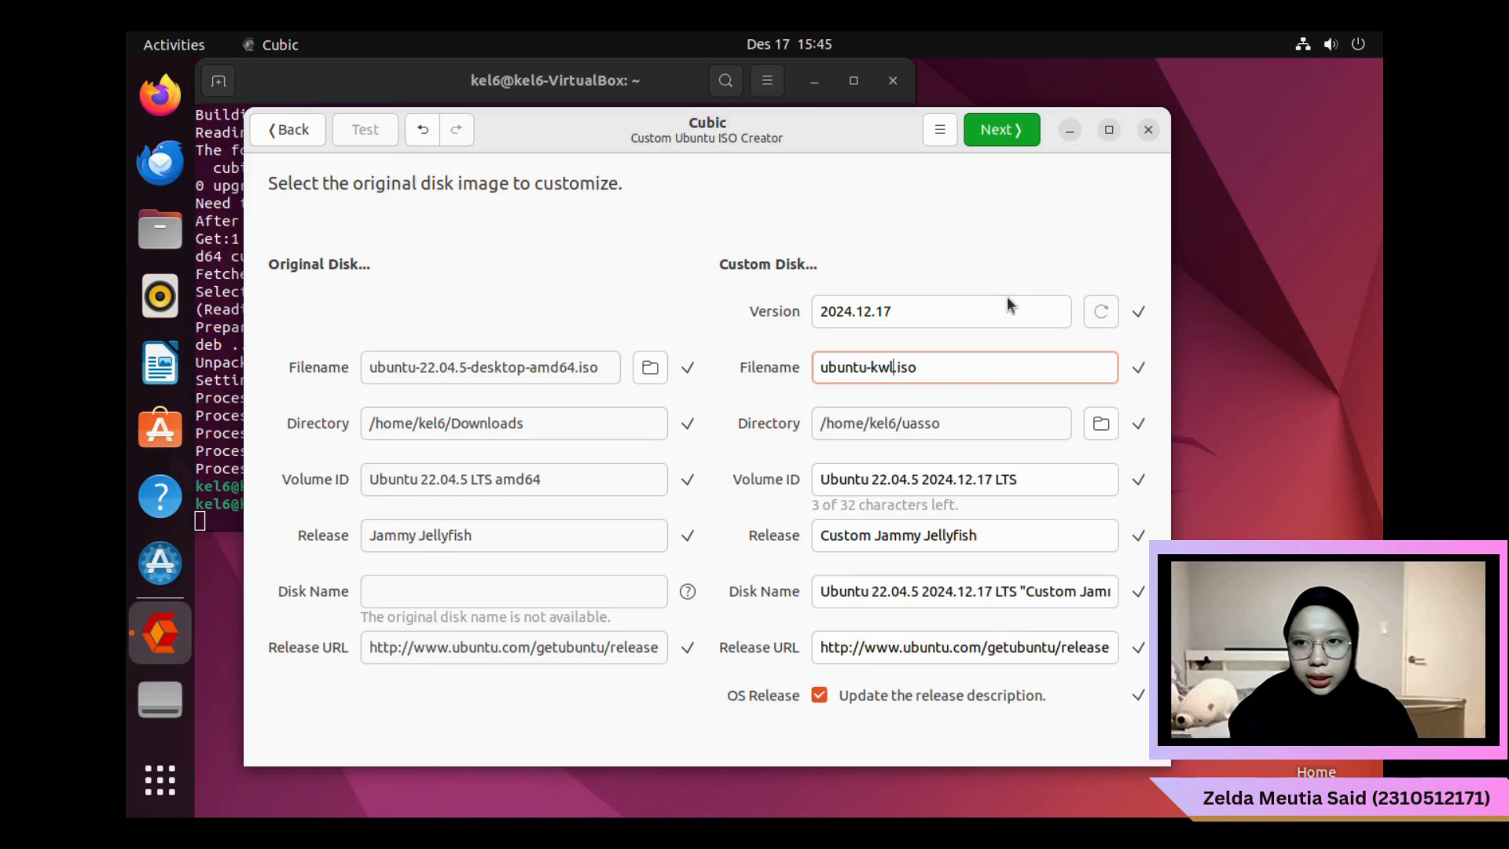
{"action": "type", "text": "kel6"}
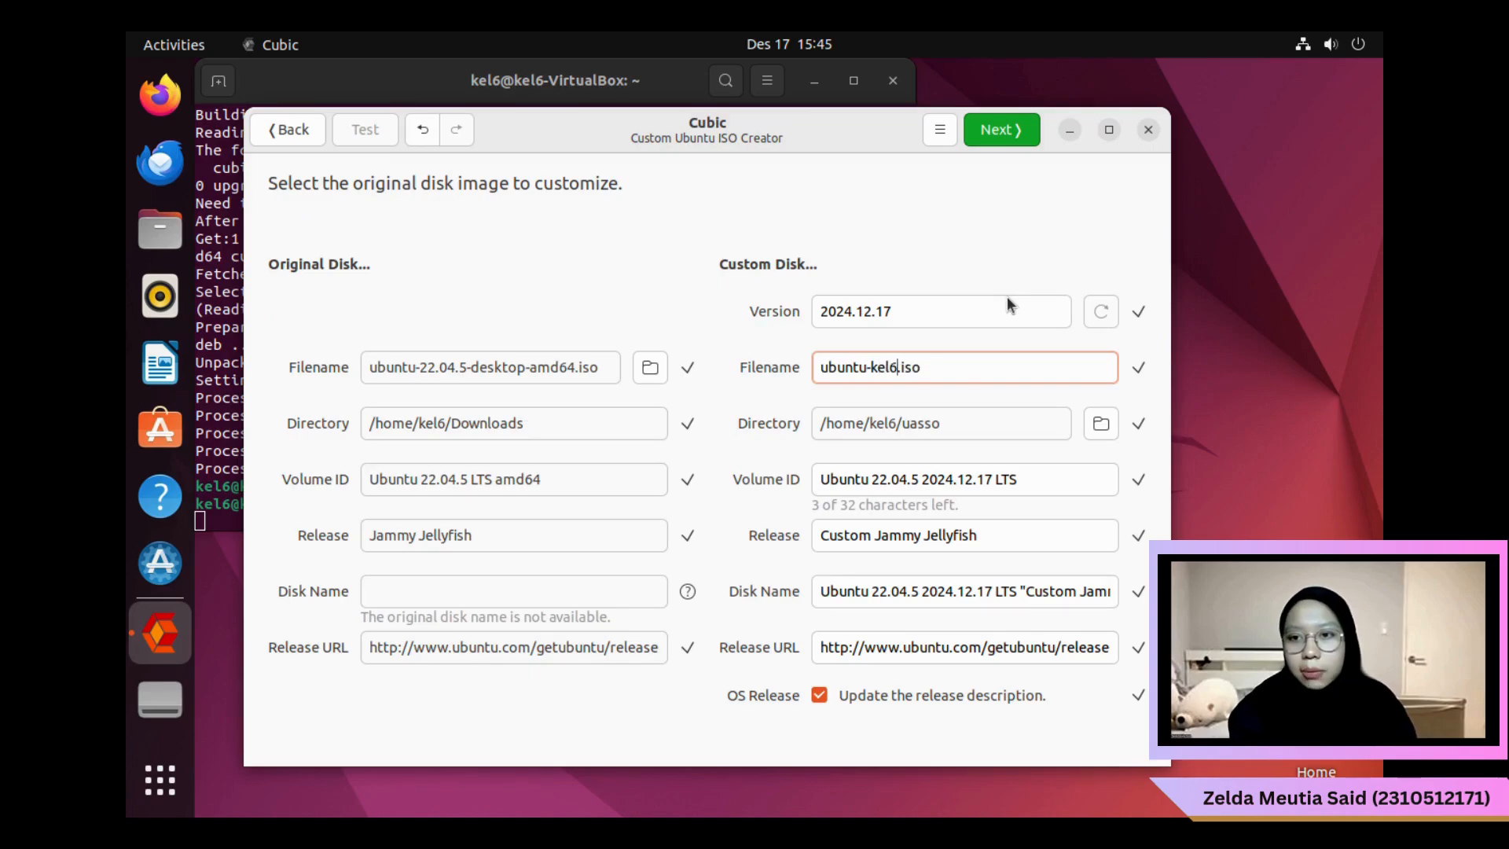
{"action": "type", "text": "-ia"}
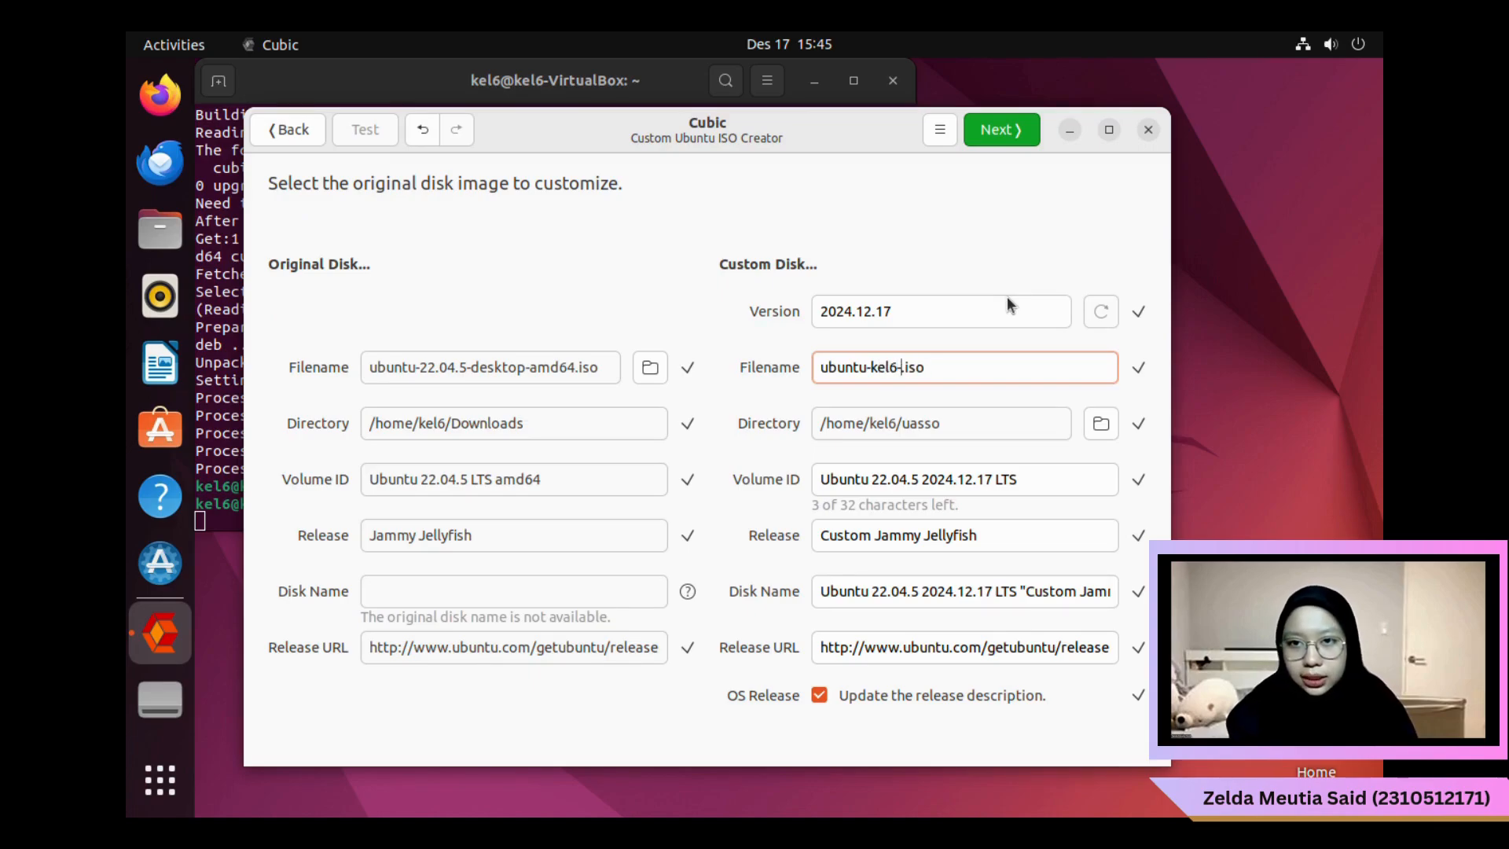
{"action": "key", "text": "BackSpace"}
{"action": "key", "text": "BackSpace"}
{"action": "type", "text": "uas-so"}
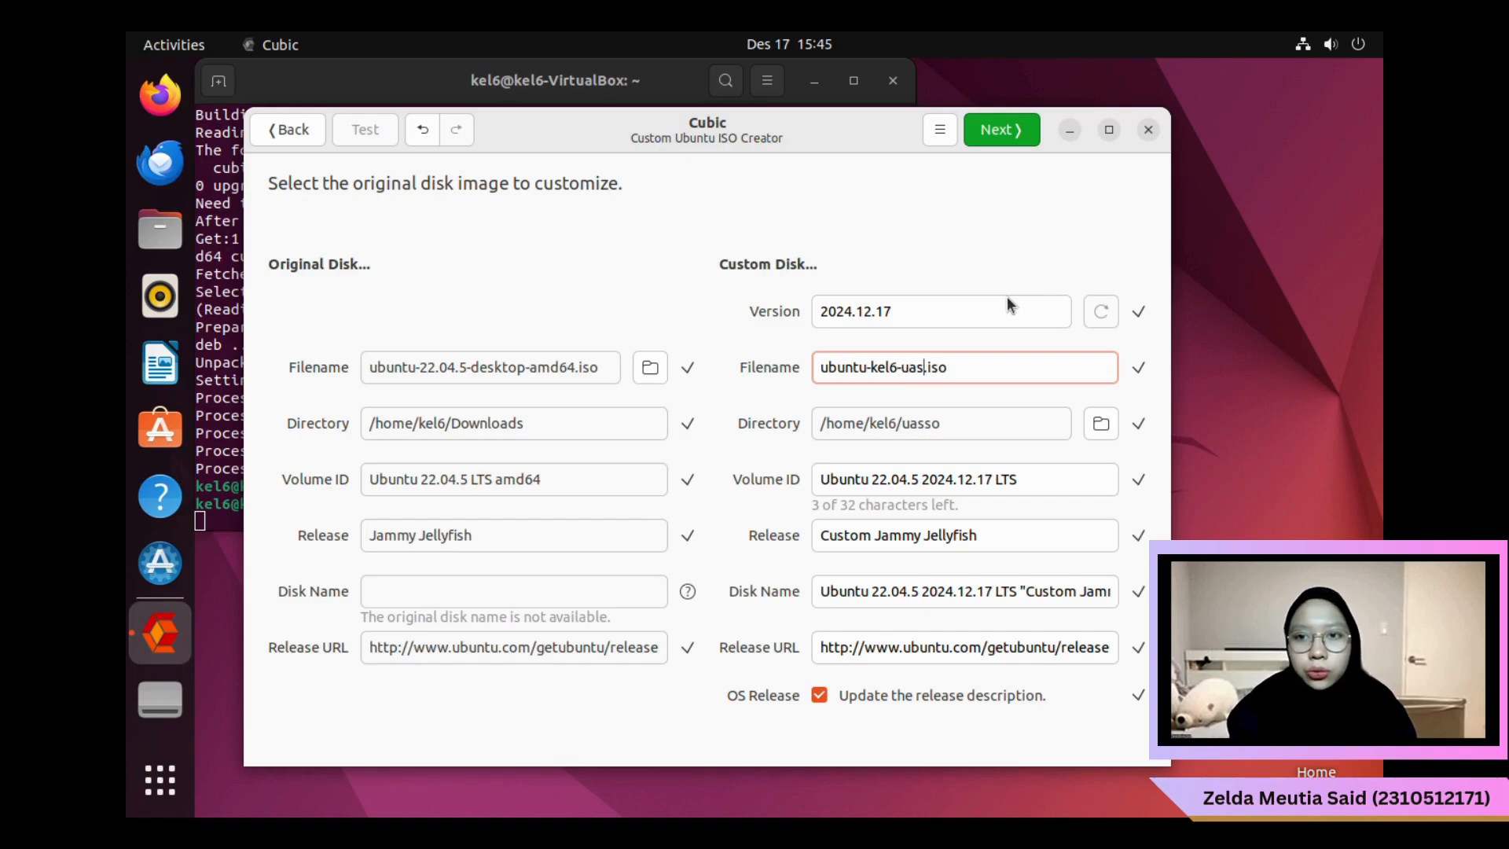
Set the custom disk's volume ID to "Ubuntu Kel6 1.0"
{"action": "left_click_drag", "start_coordinate": [1021, 480], "coordinate": [870, 479]}
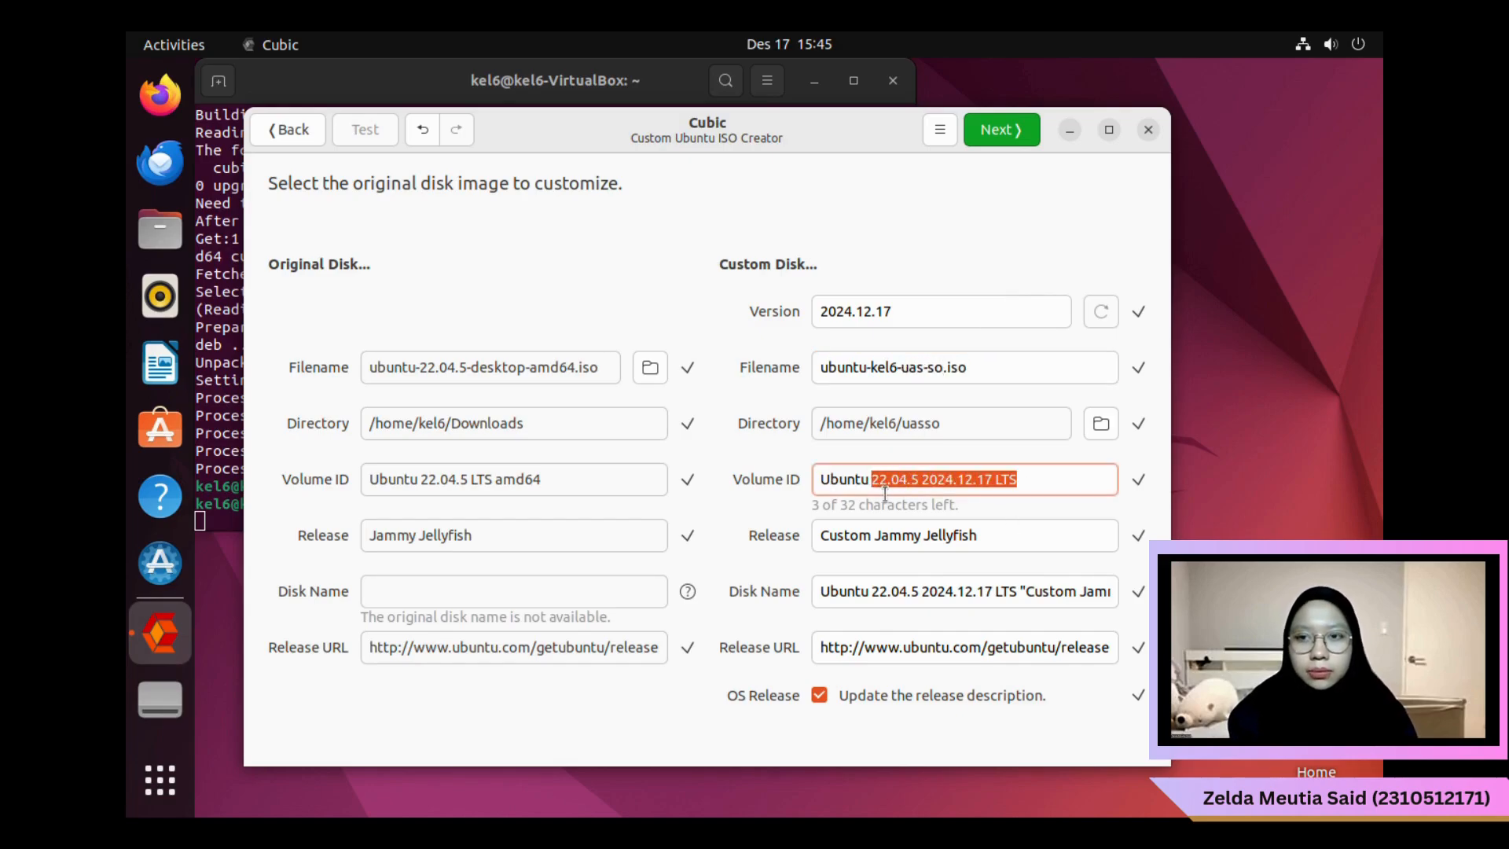
{"action": "type", "text": "Kel"}
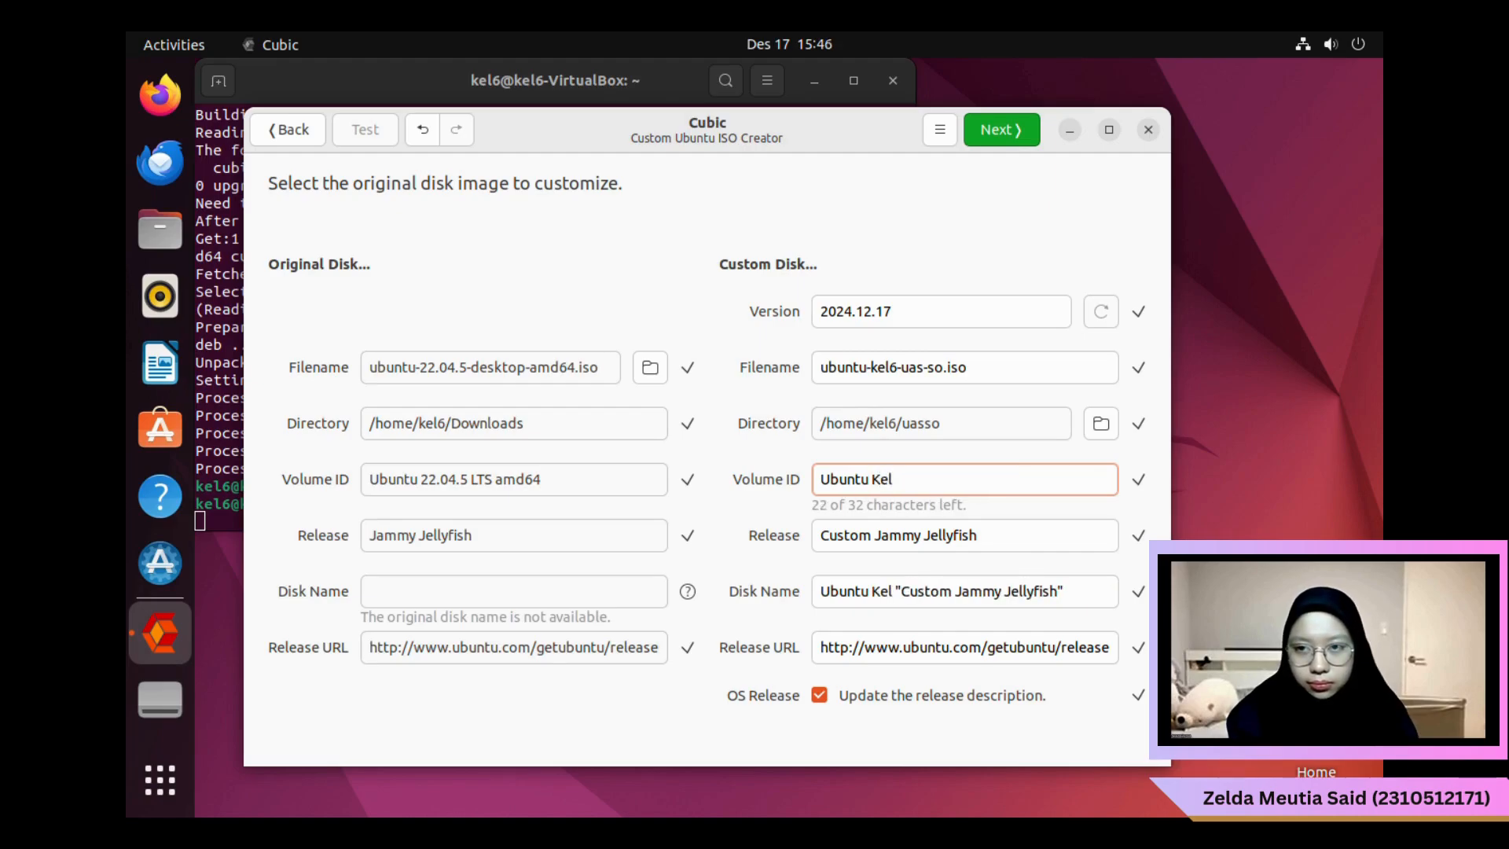
{"action": "type", "text": "6 1.0"}
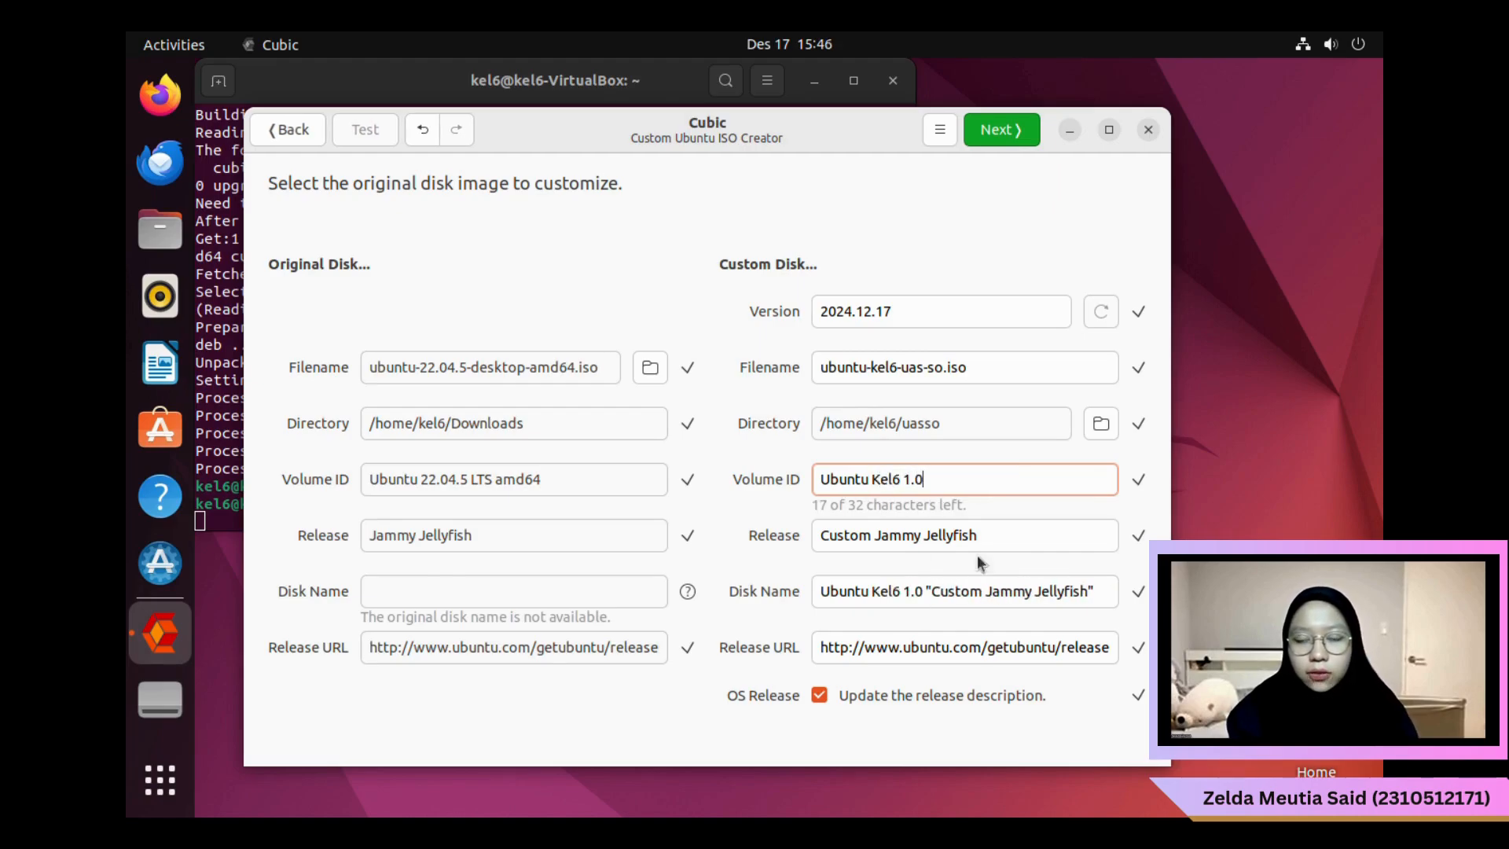
Set the custom disk's release to "Kelompok 6" and continue to the virtual environment terminal
{"action": "key", "text": "Tab"}
{"action": "type", "text": "Kelom"}
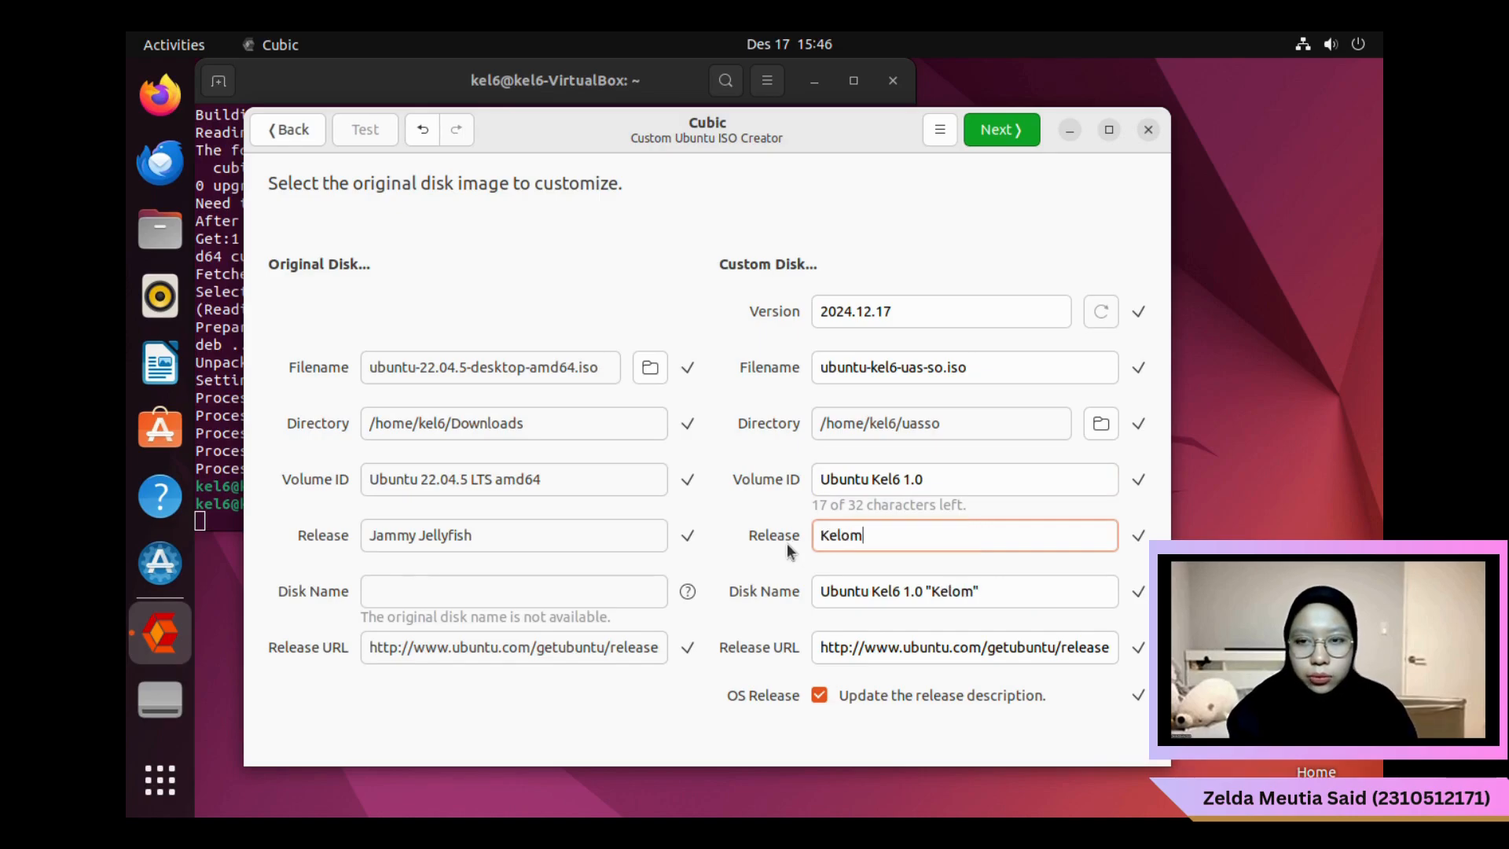
{"action": "type", "text": "pok 6"}
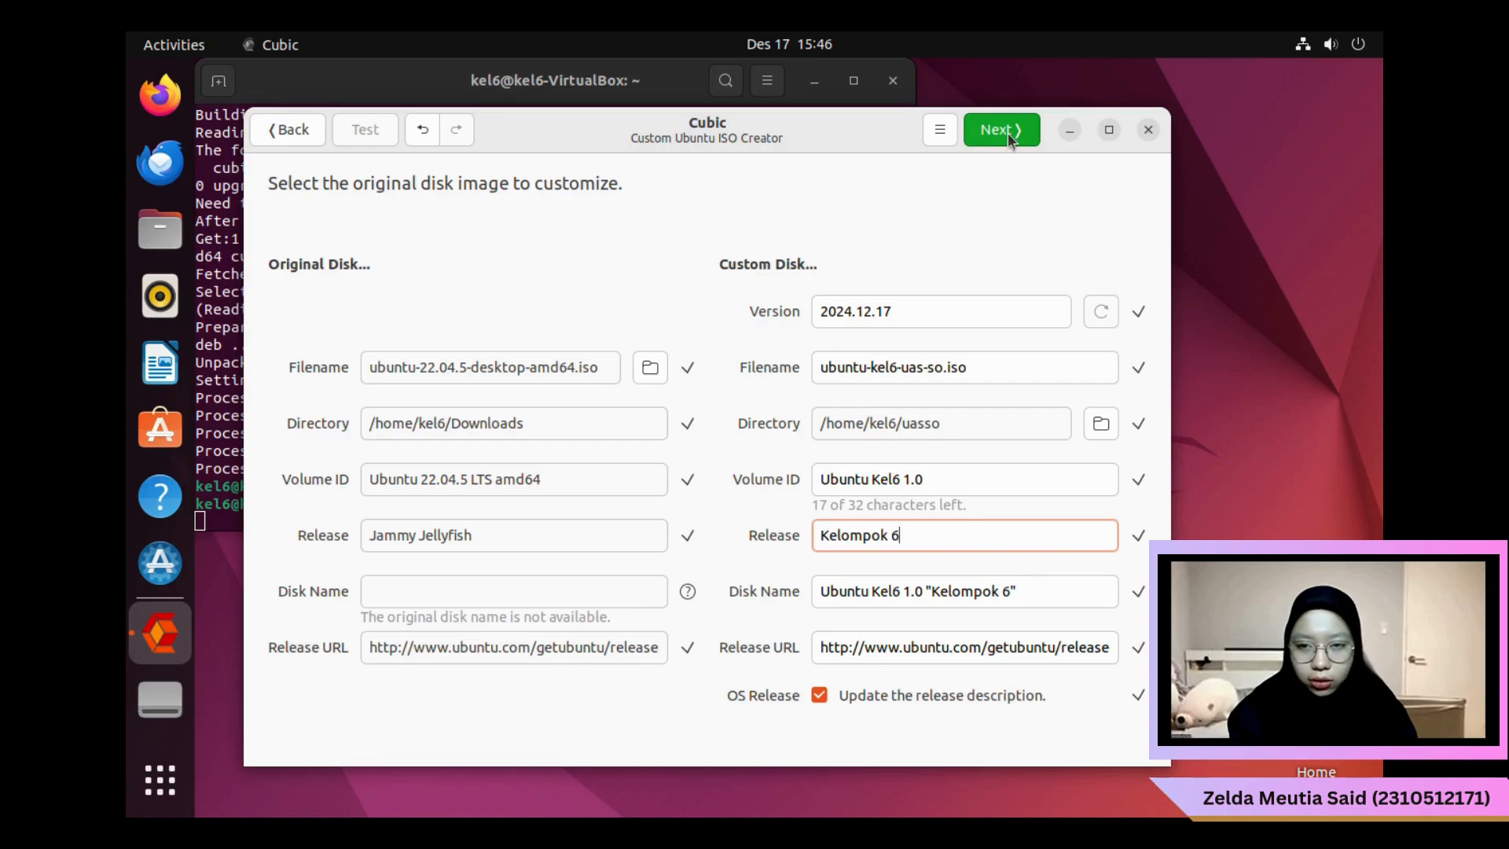
{"action": "left_click", "coordinate": [1009, 132]}
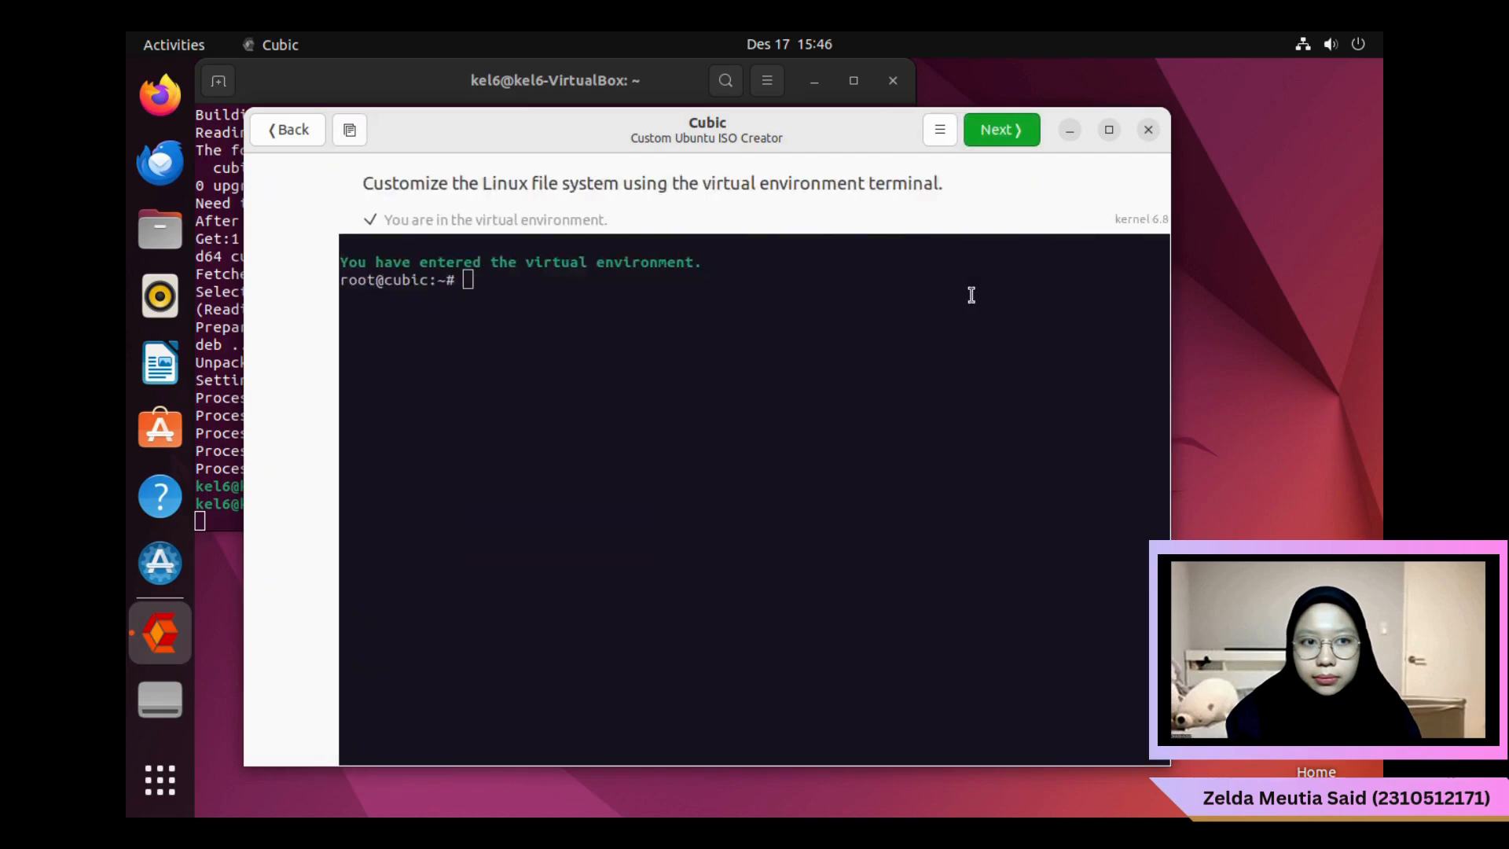
Refresh the package lists in the virtual environment with apt update
{"action": "left_click", "coordinate": [791, 297]}
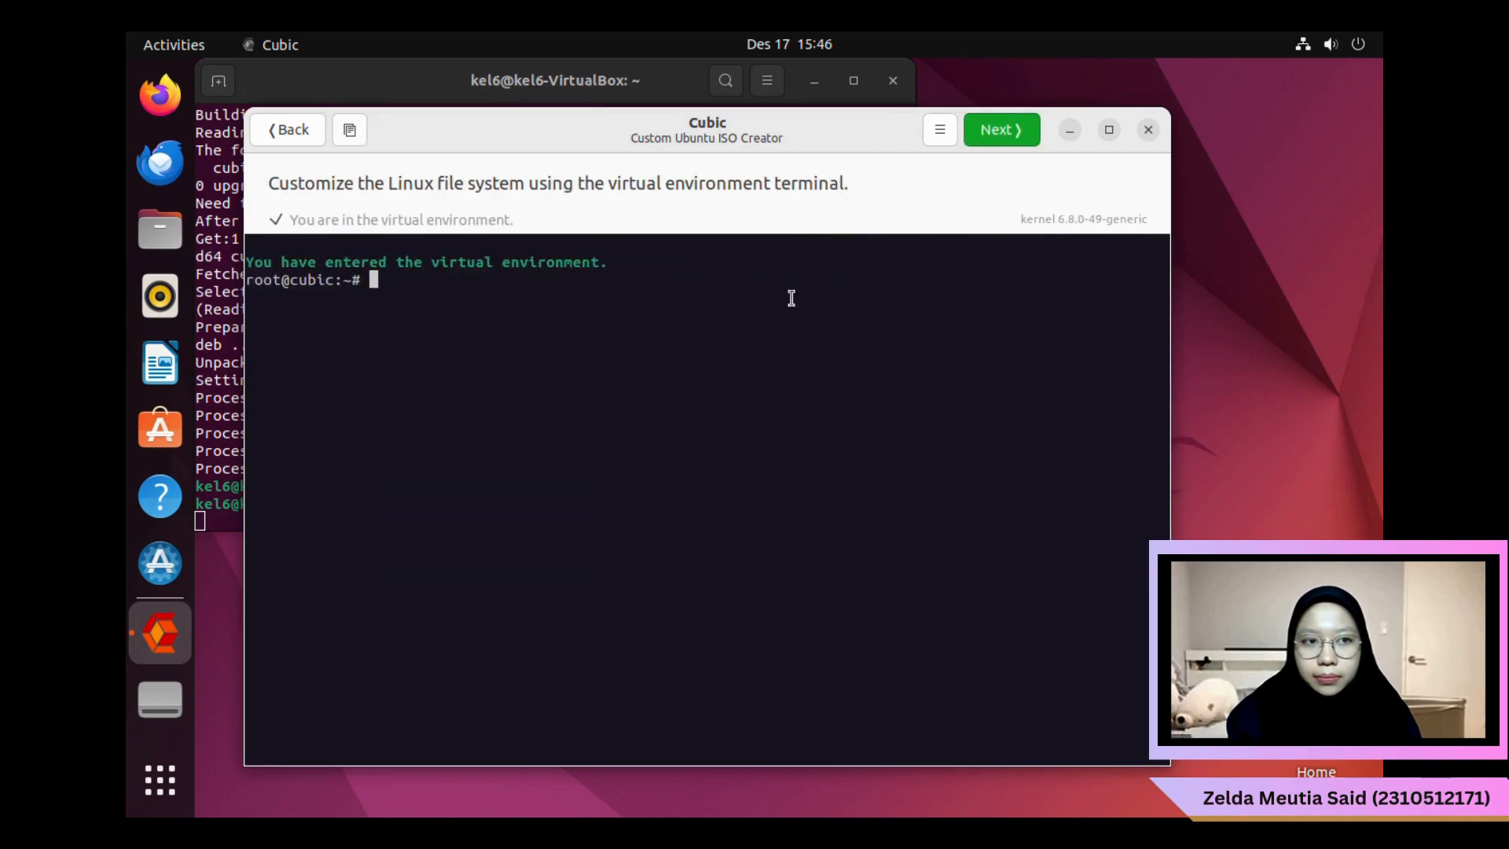
{"action": "type", "text": "apt u"}
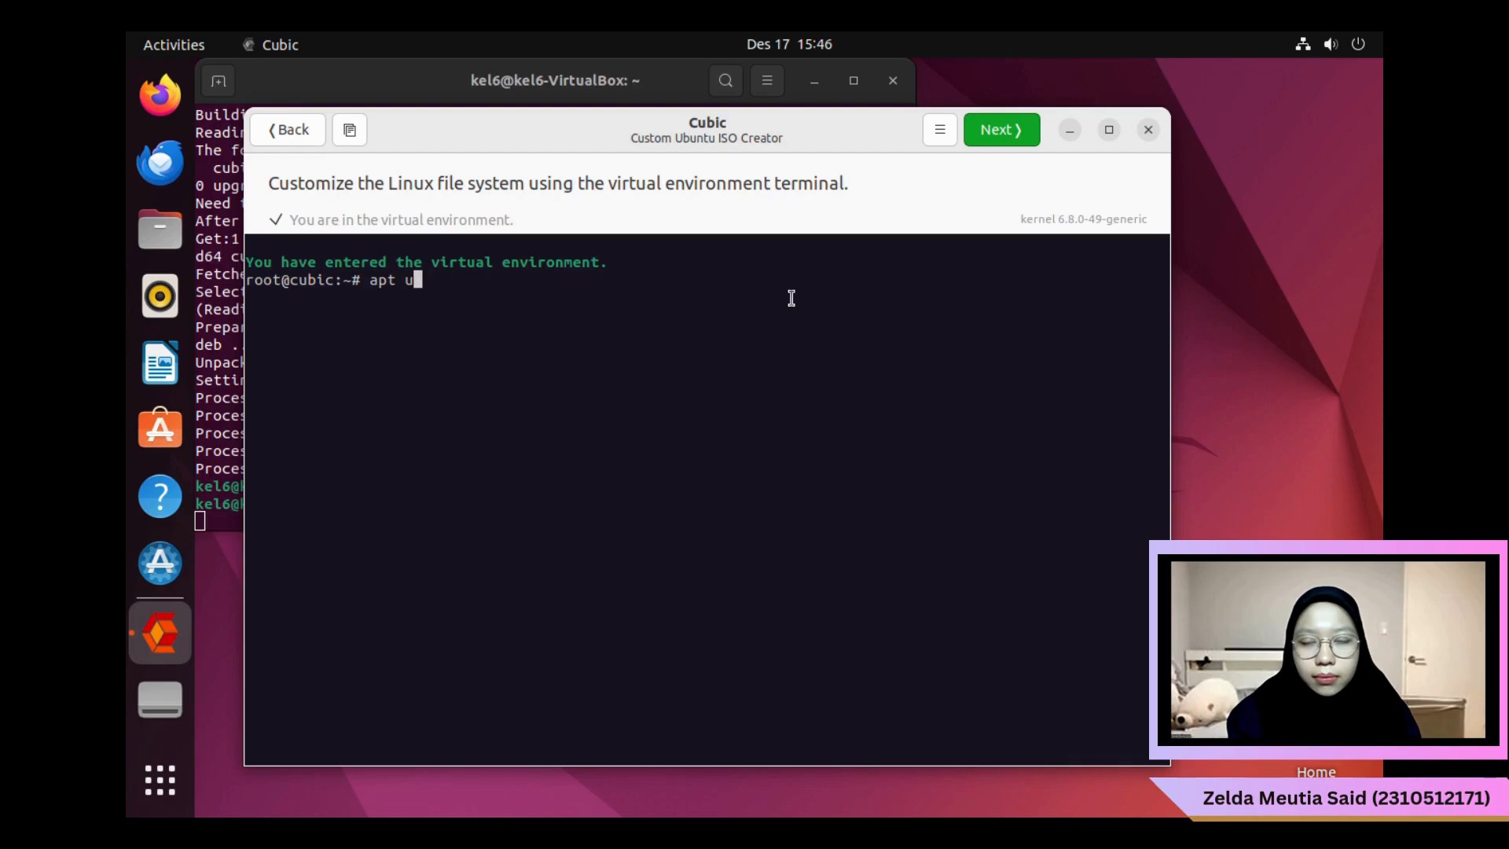
{"action": "type", "text": "pdate"}
{"action": "key", "text": "Return"}
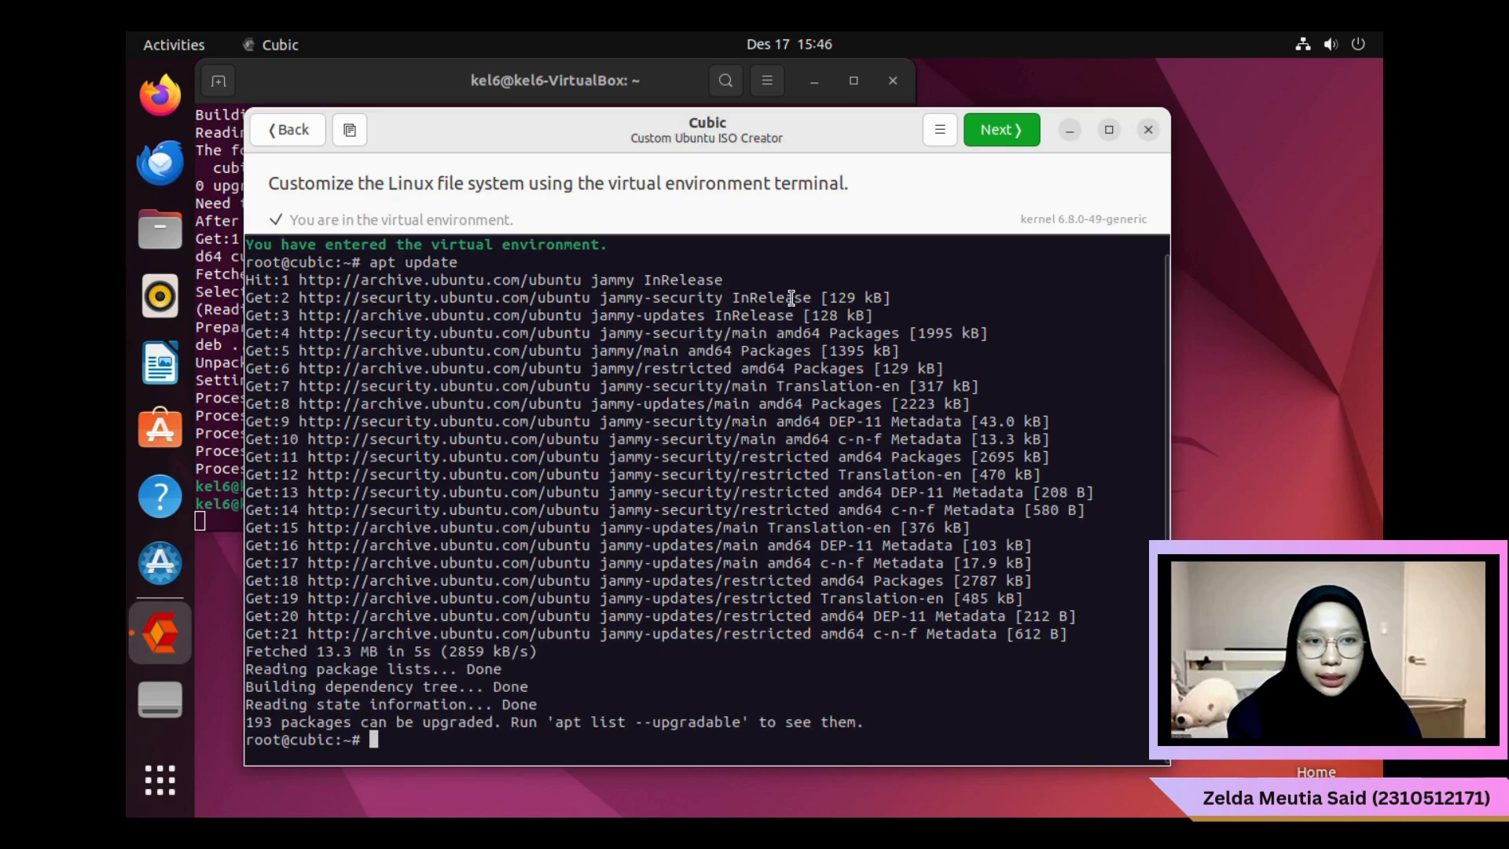
Add the universe repository with add-apt-repository and accept the addition
{"action": "type", "text": "add-apt"}
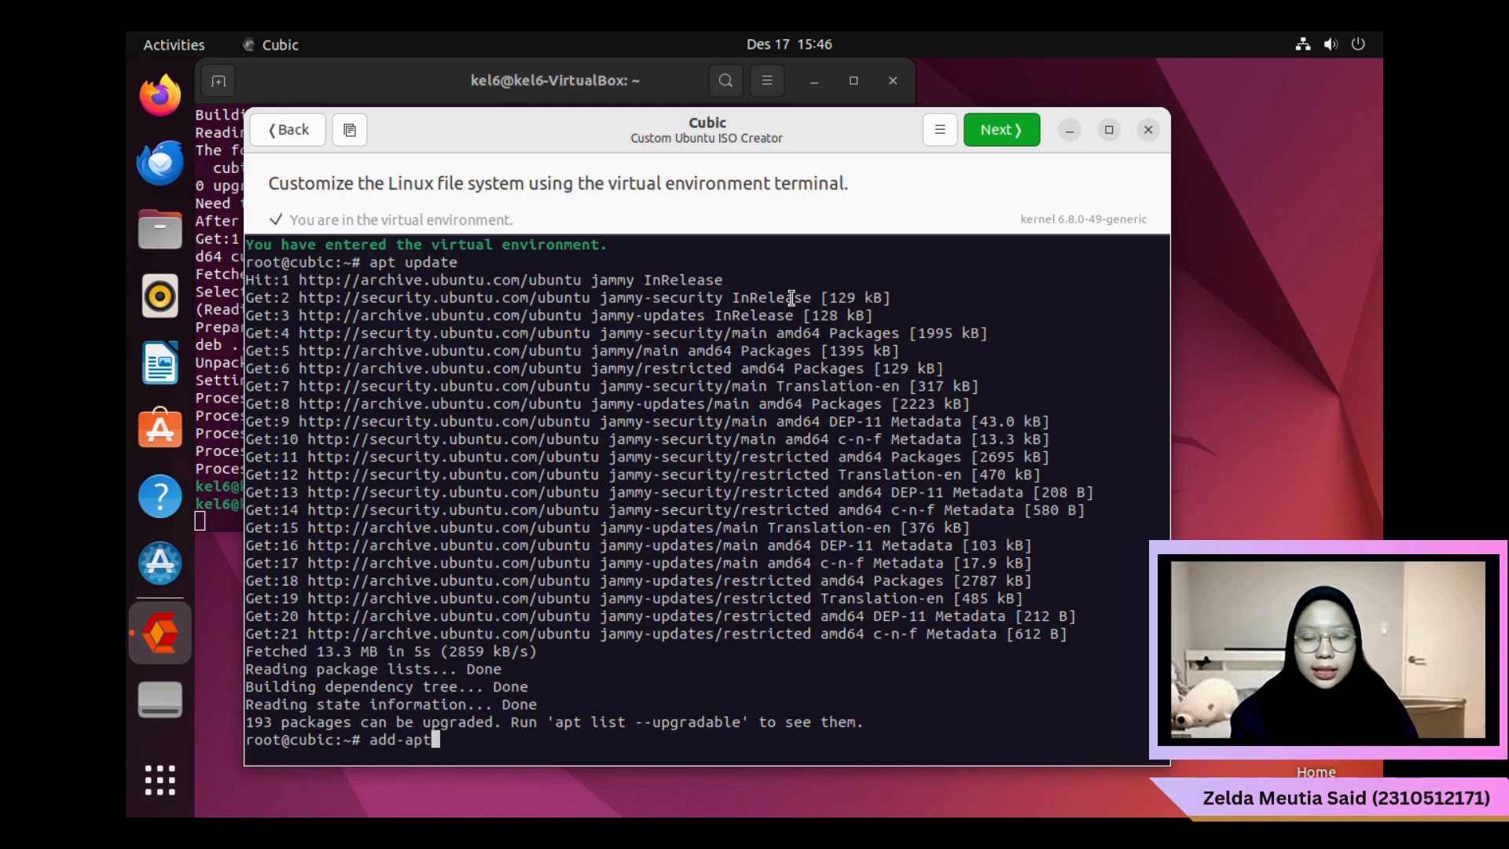
{"action": "type", "text": "-repository"}
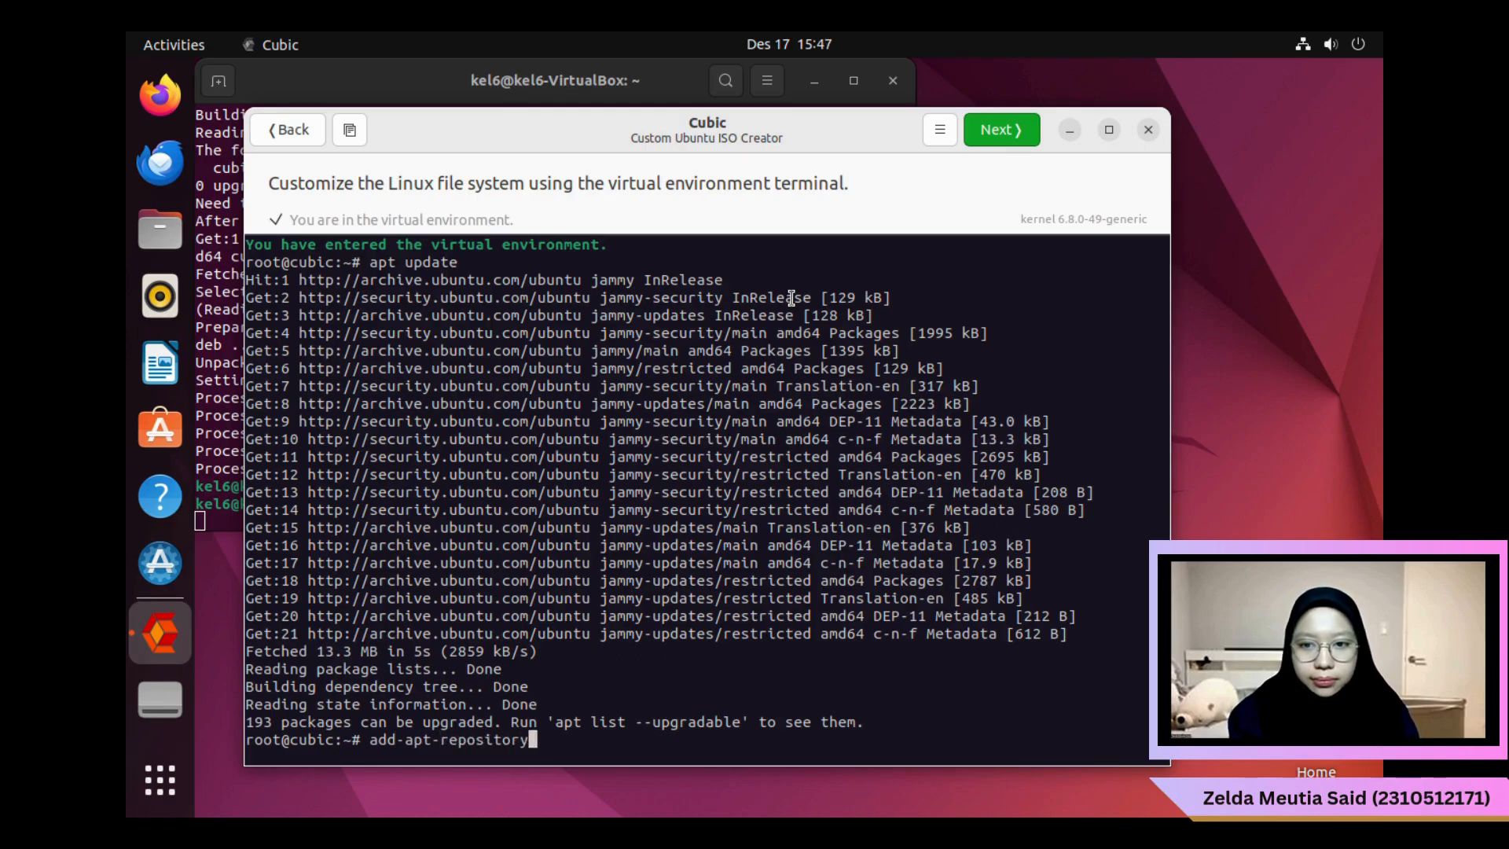
{"action": "type", "text": " universe"}
{"action": "key", "text": "Return"}
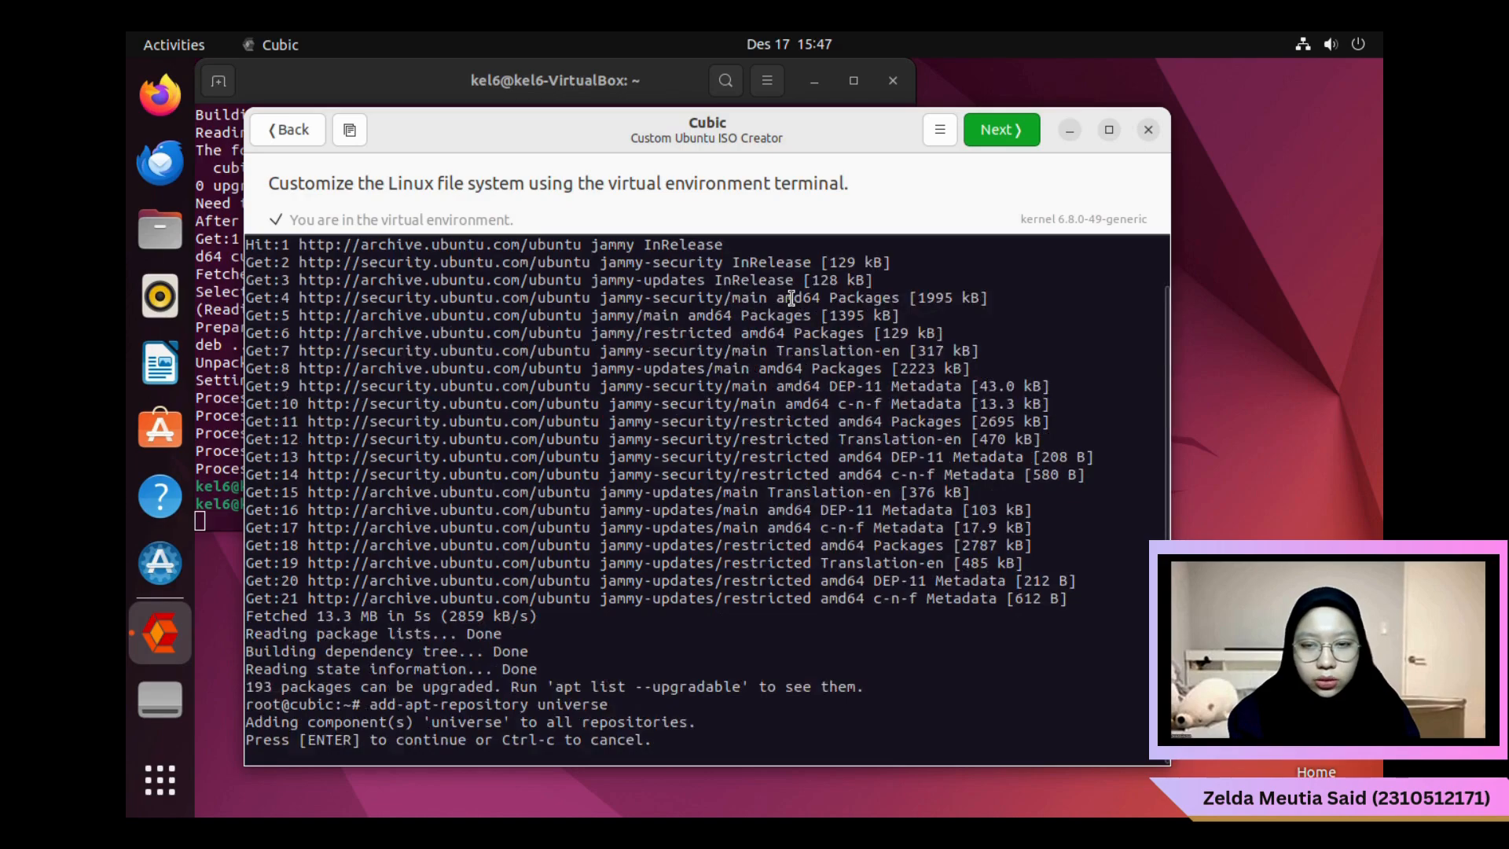
{"action": "key", "text": "Return"}
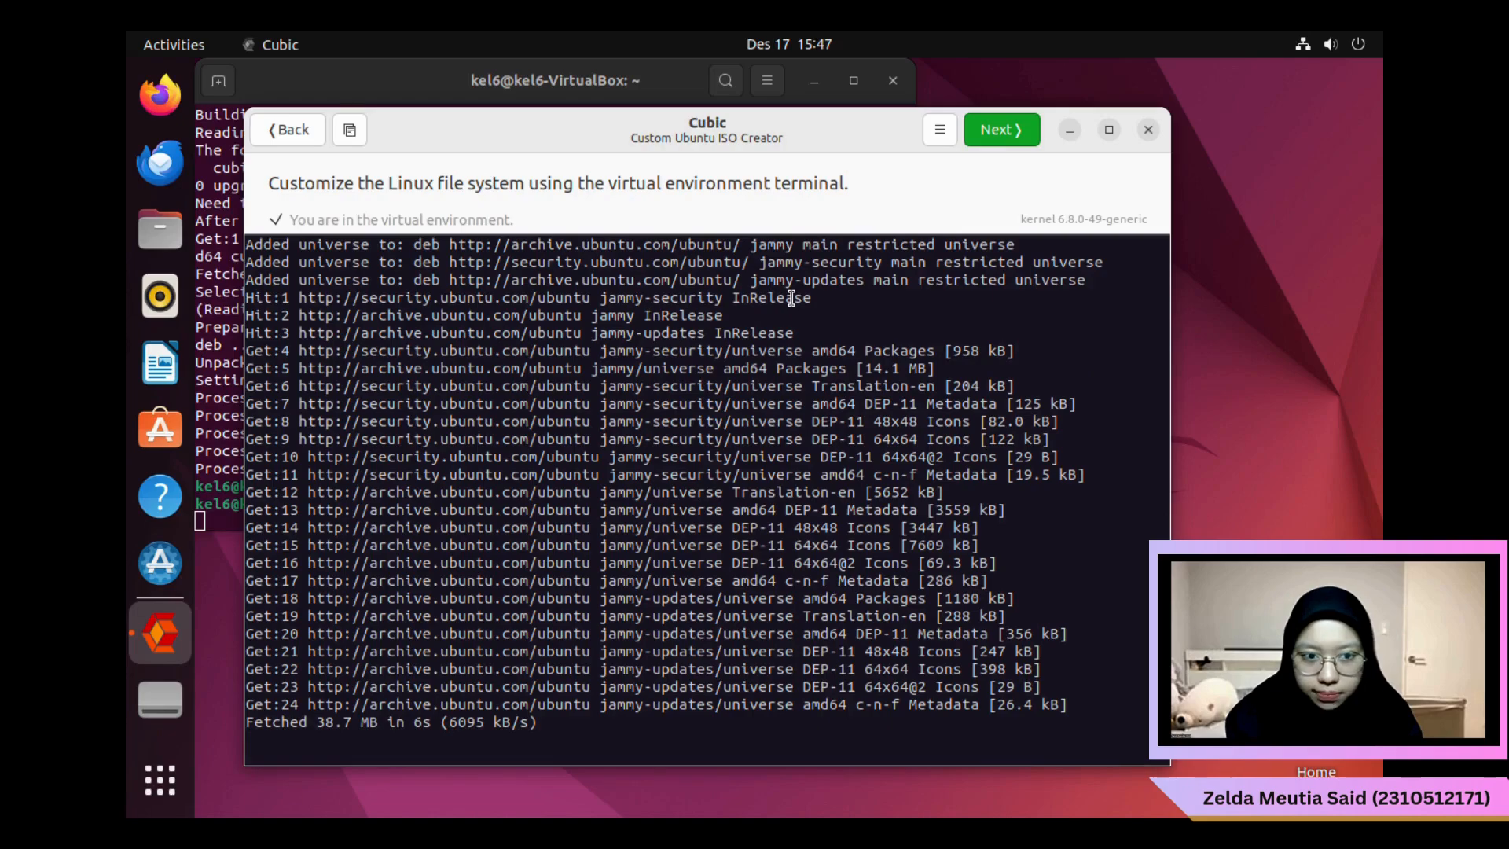
Add the multiverse repository with add-apt-repository, accept it, and run apt update again
{"action": "key", "text": "Up"}
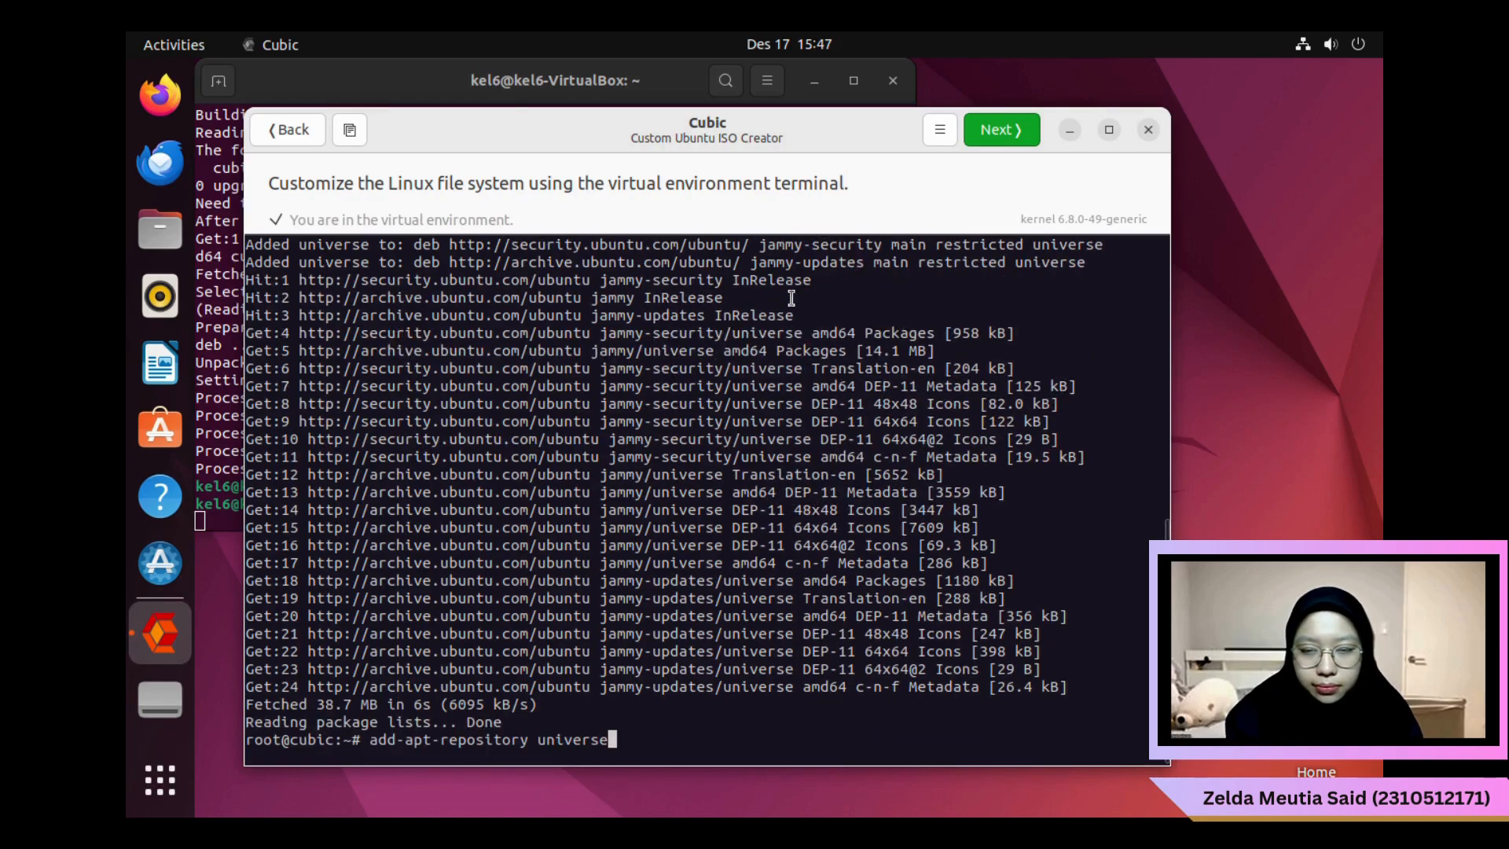
{"action": "key", "text": "Left"}
{"action": "key", "text": "Left"}
{"action": "key", "text": "Left"}
{"action": "key", "text": "Left"}
{"action": "key", "text": "BackSpace"}
{"action": "key", "text": "BackSpace"}
{"action": "key", "text": "BackSpace"}
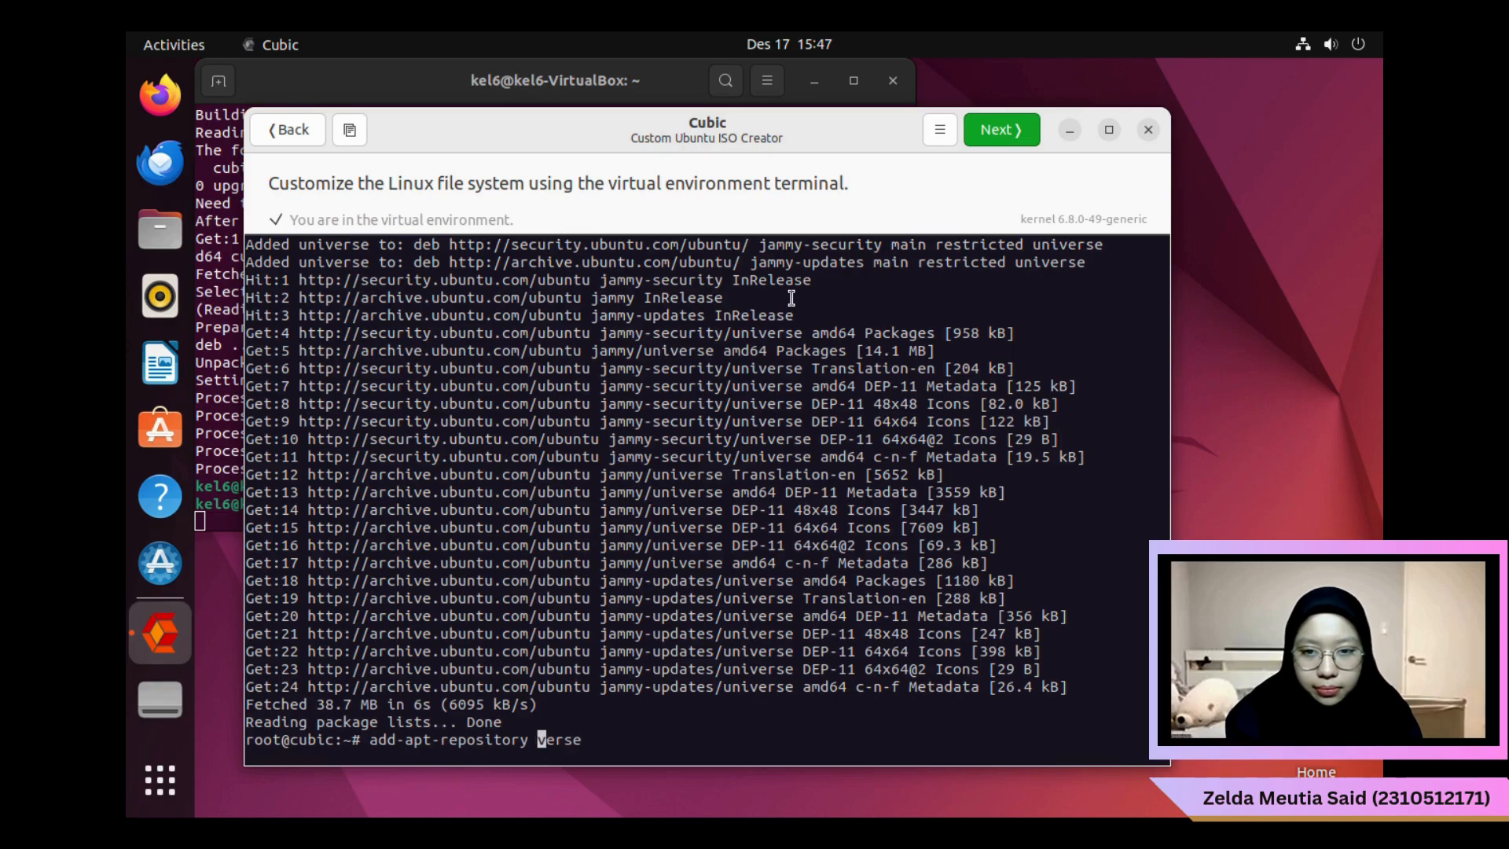
{"action": "type", "text": "multi"}
{"action": "key", "text": "Return"}
{"action": "key", "text": "Return"}
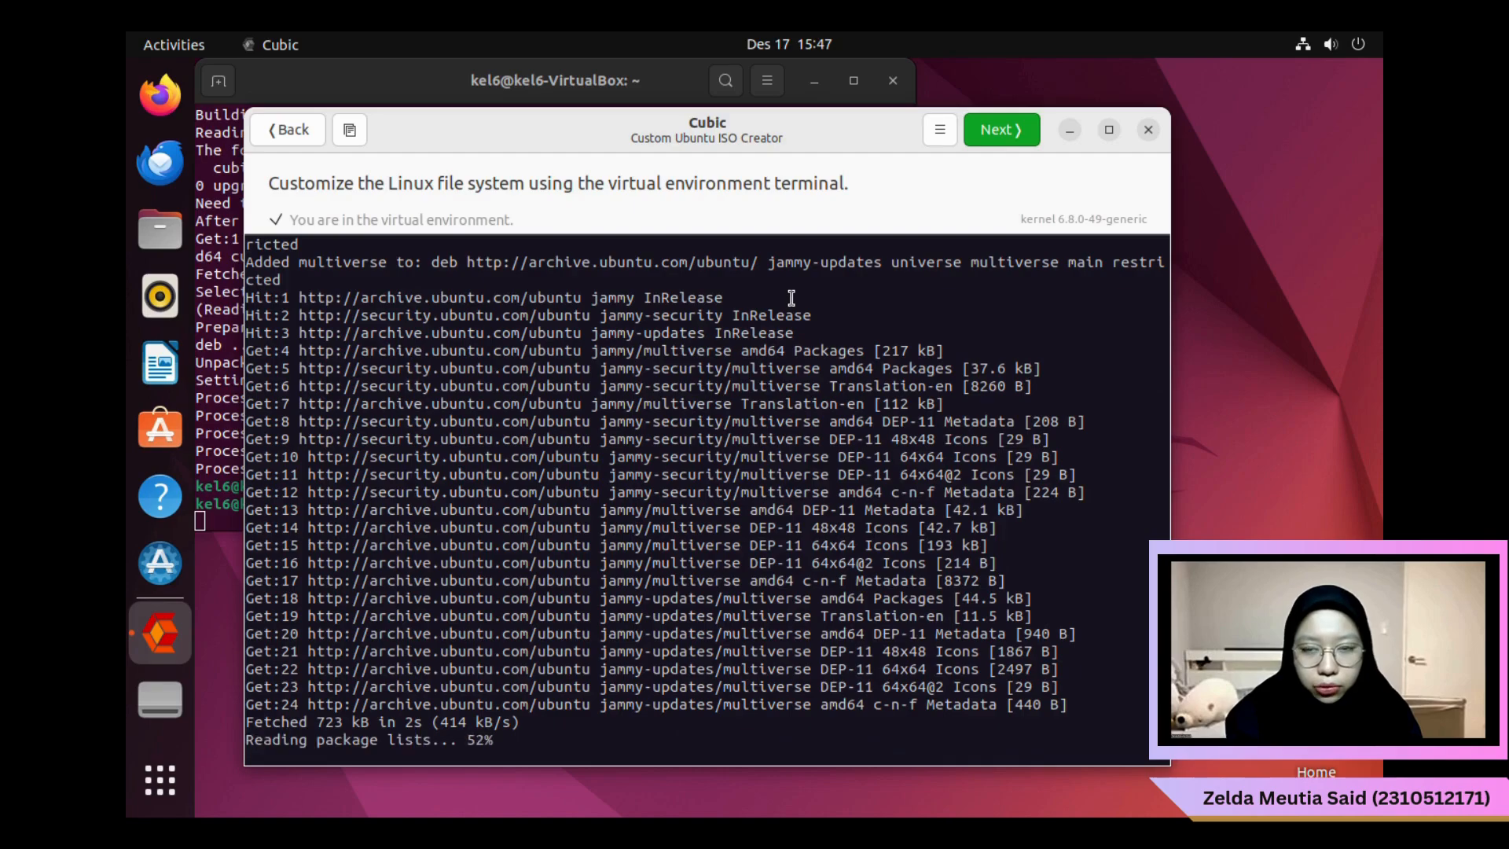
{"action": "type", "text": "apt update"}
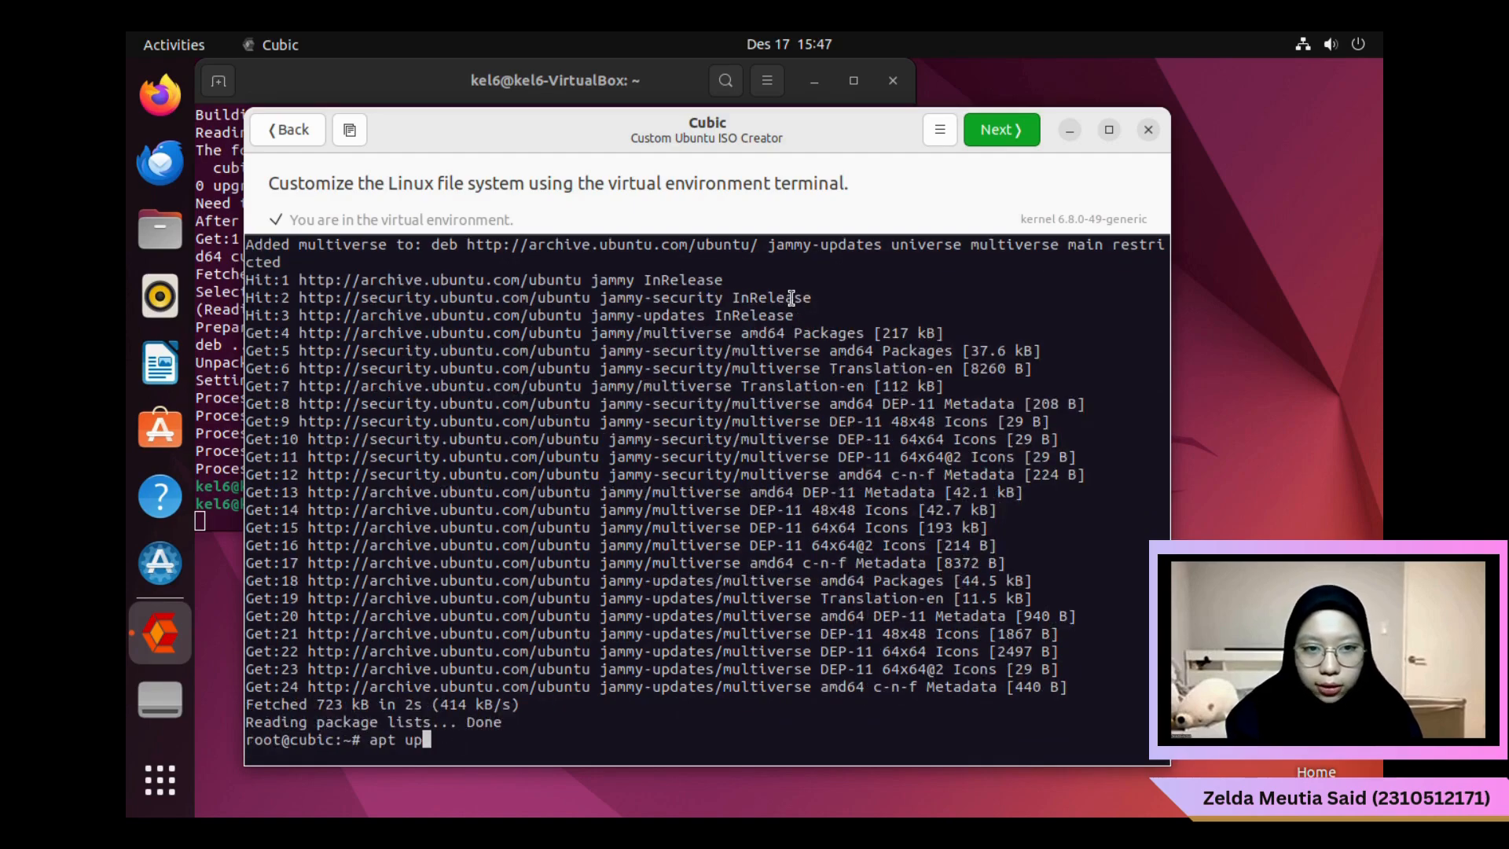
{"action": "key", "text": "Return"}
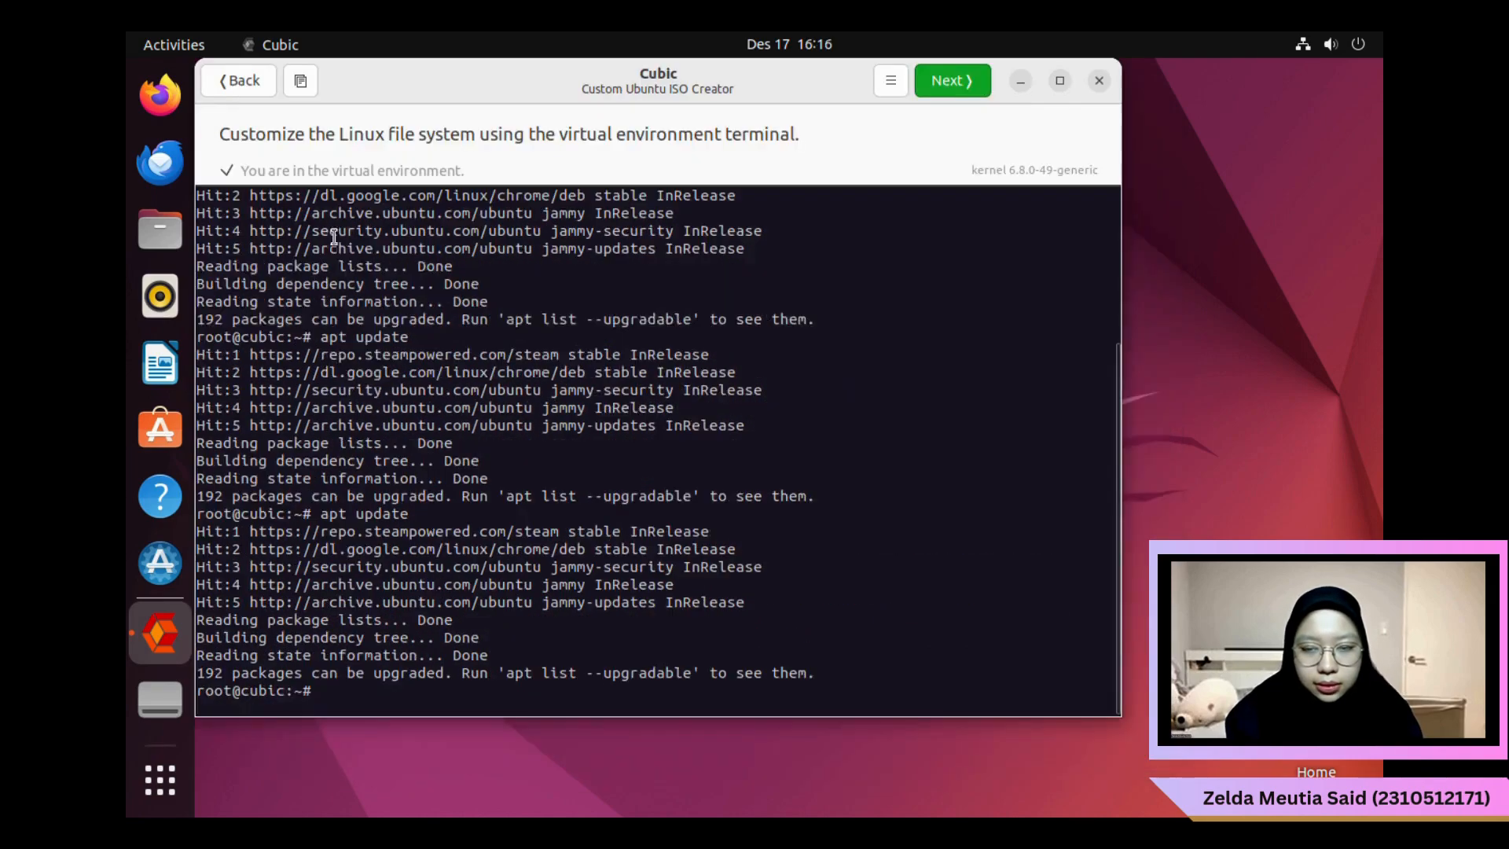
Change the virtual environment's working directory to /usr/share/backgrounds
{"action": "type", "text": "cd "}
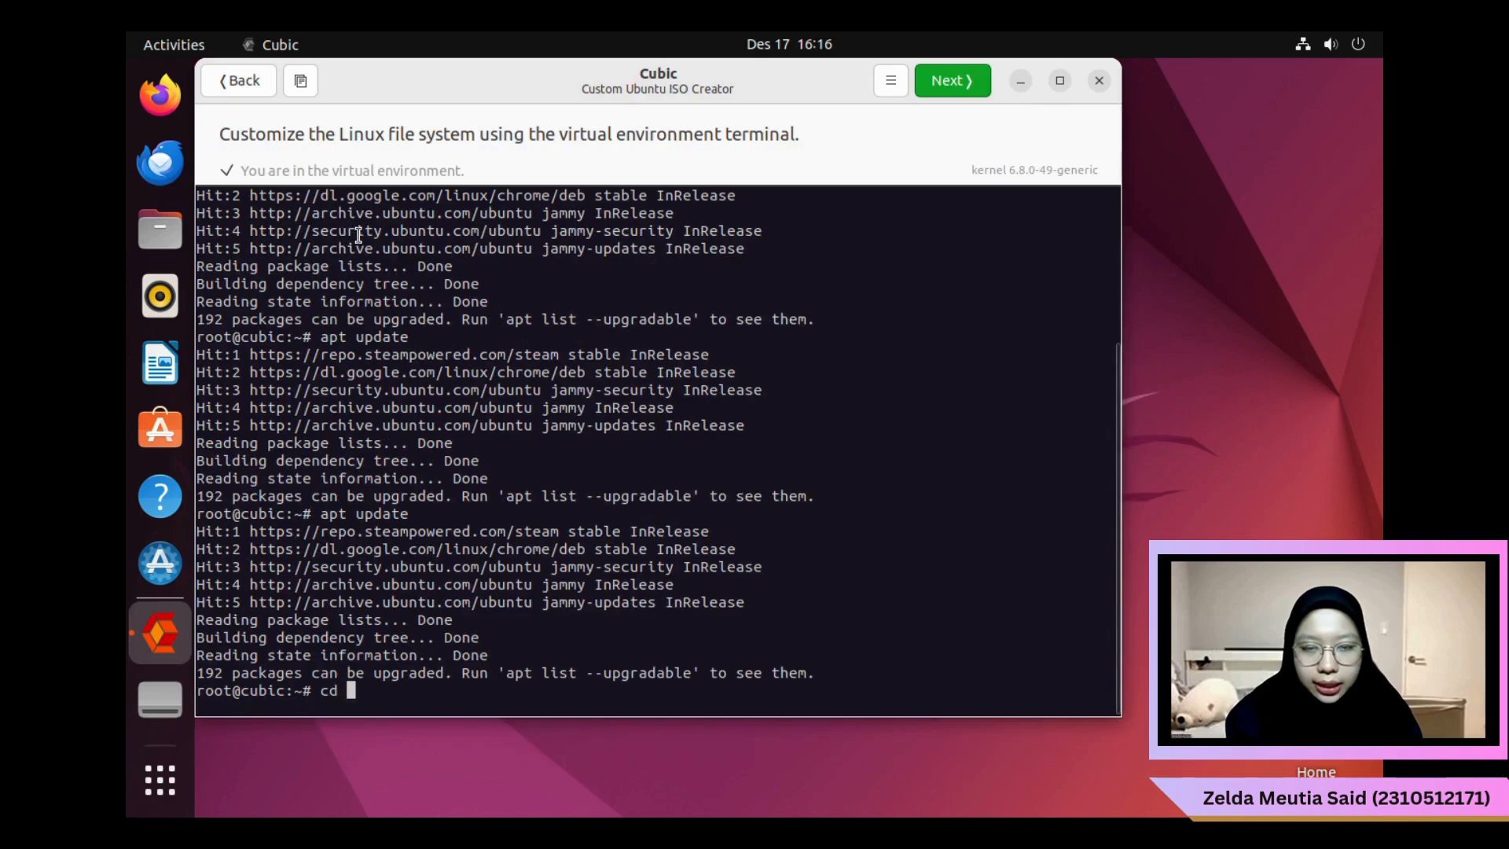
{"action": "type", "text": "/usr/"}
{"action": "type", "text": "share/"}
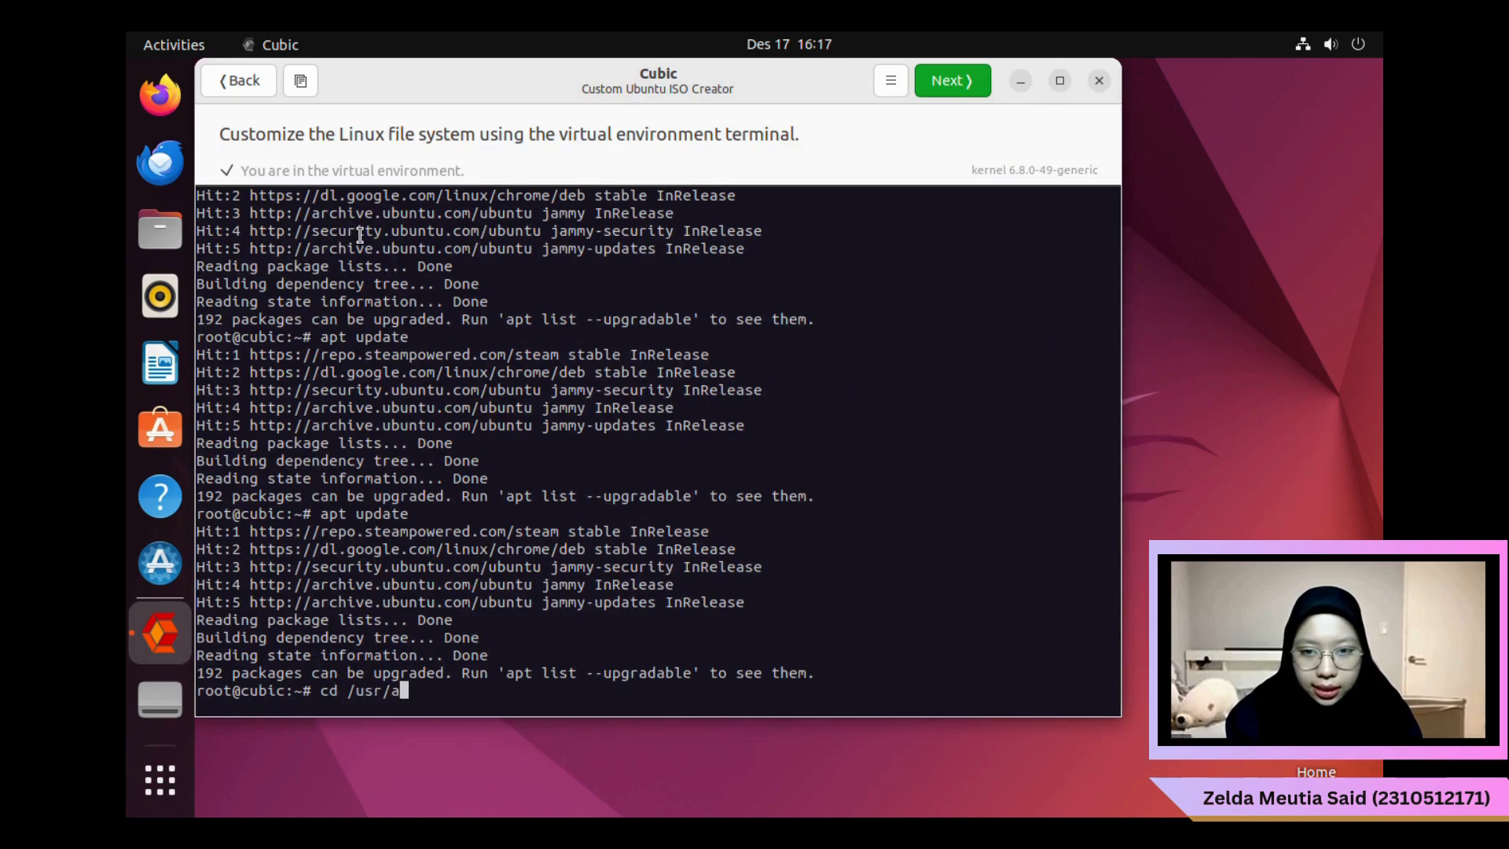
{"action": "type", "text": "backrounds"}
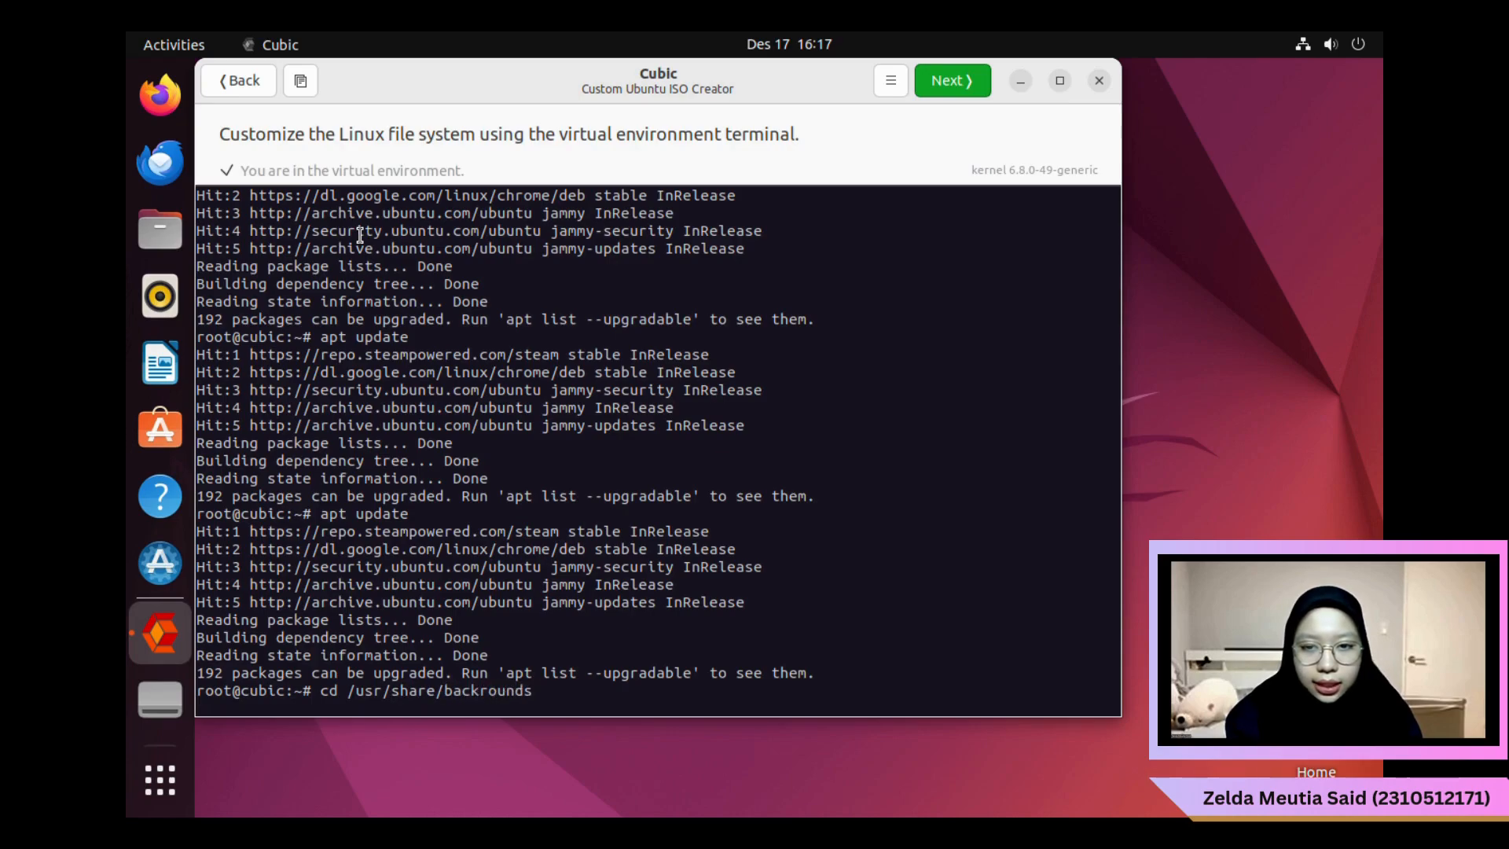
{"action": "key", "text": "Return"}
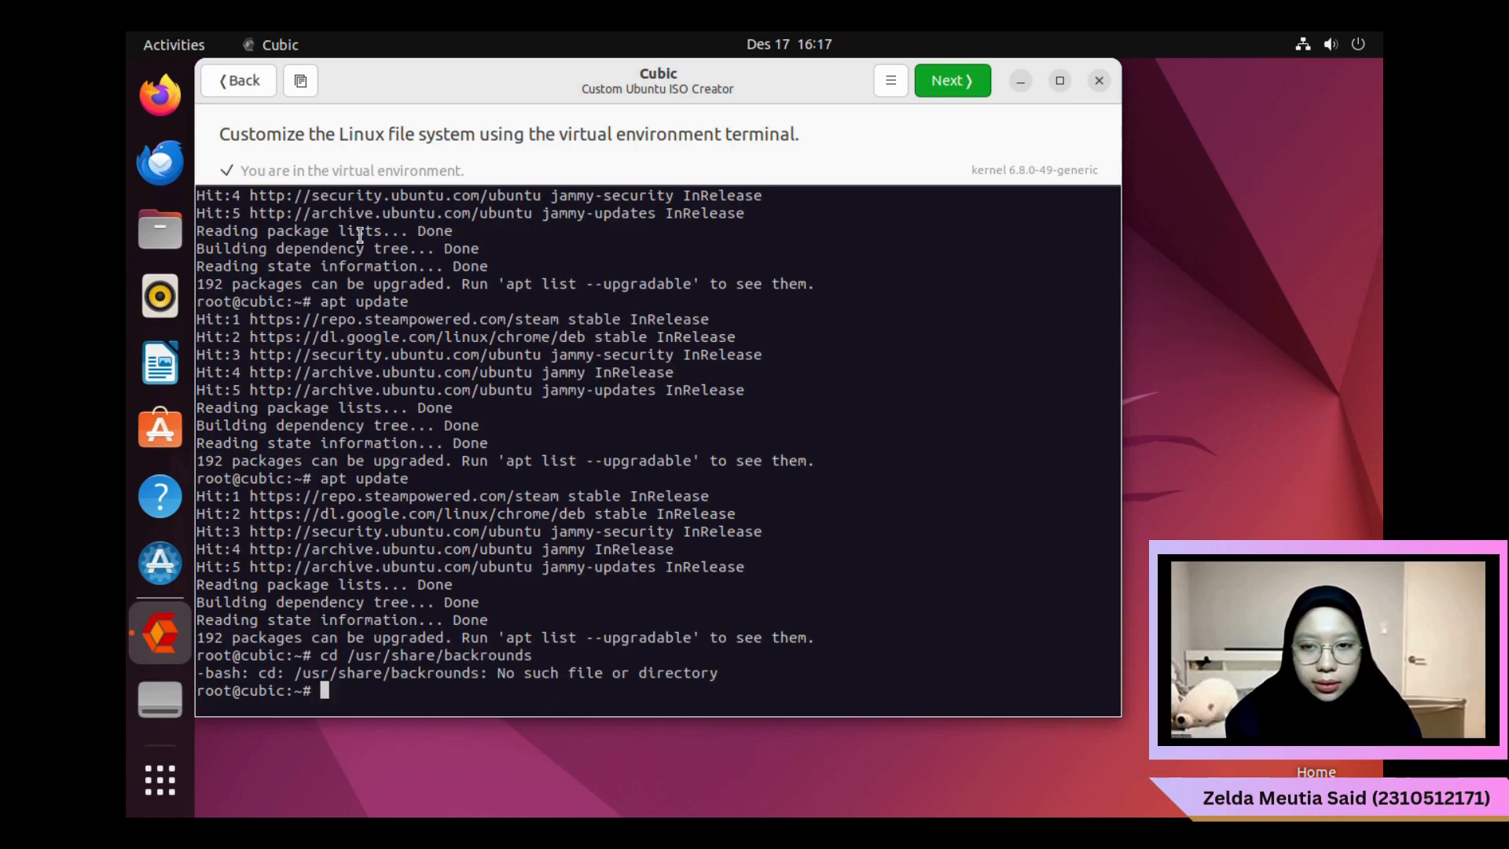
{"action": "key", "text": "Up"}
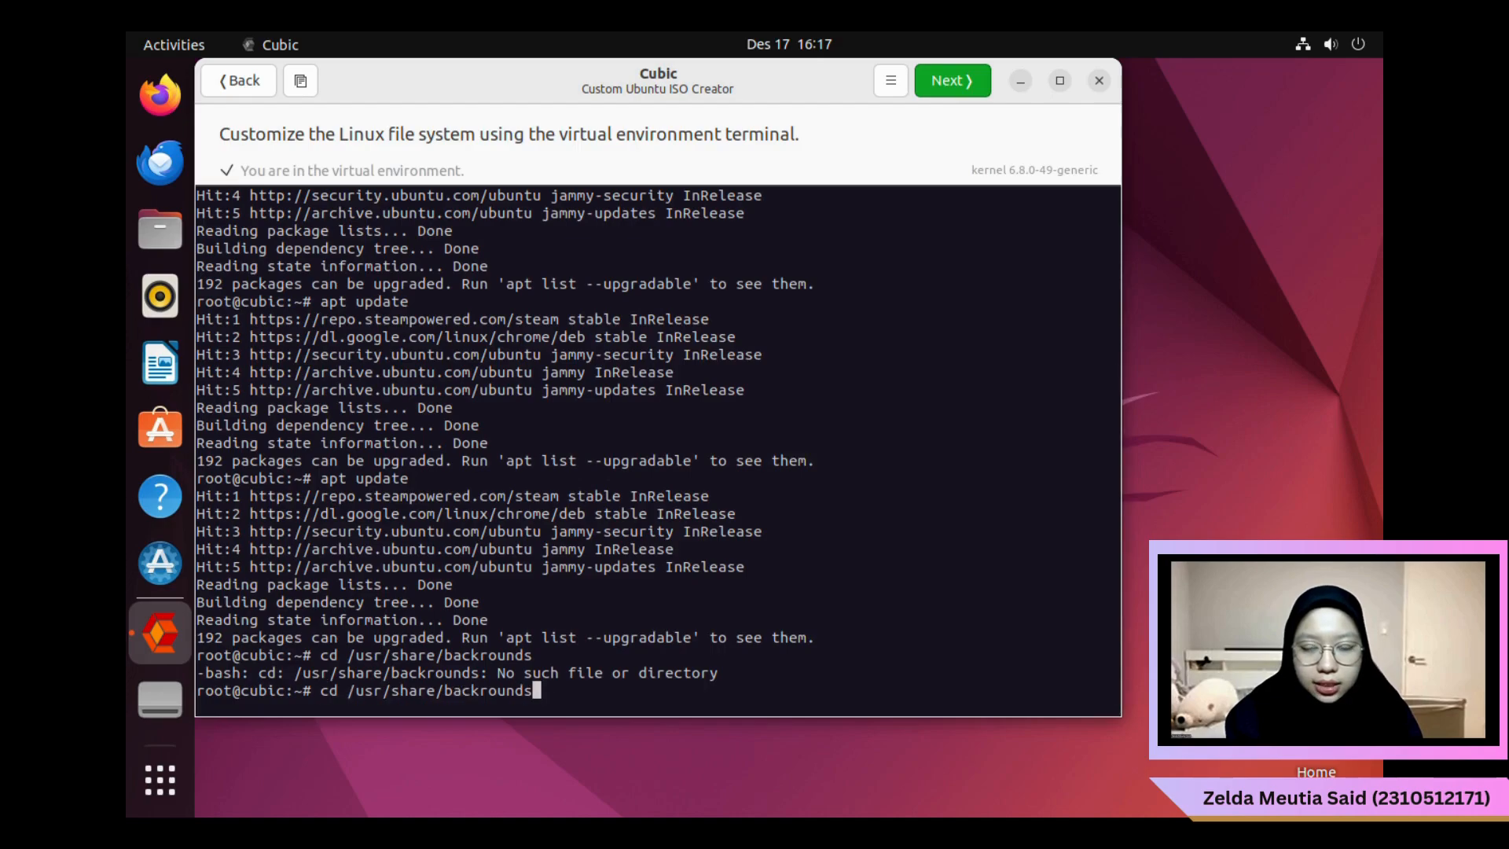
{"action": "key", "text": "Left"}
{"action": "key", "text": "Left"}
{"action": "key", "text": "Left"}
{"action": "key", "text": "Left"}
{"action": "key", "text": "Left"}
{"action": "key", "text": "Left"}
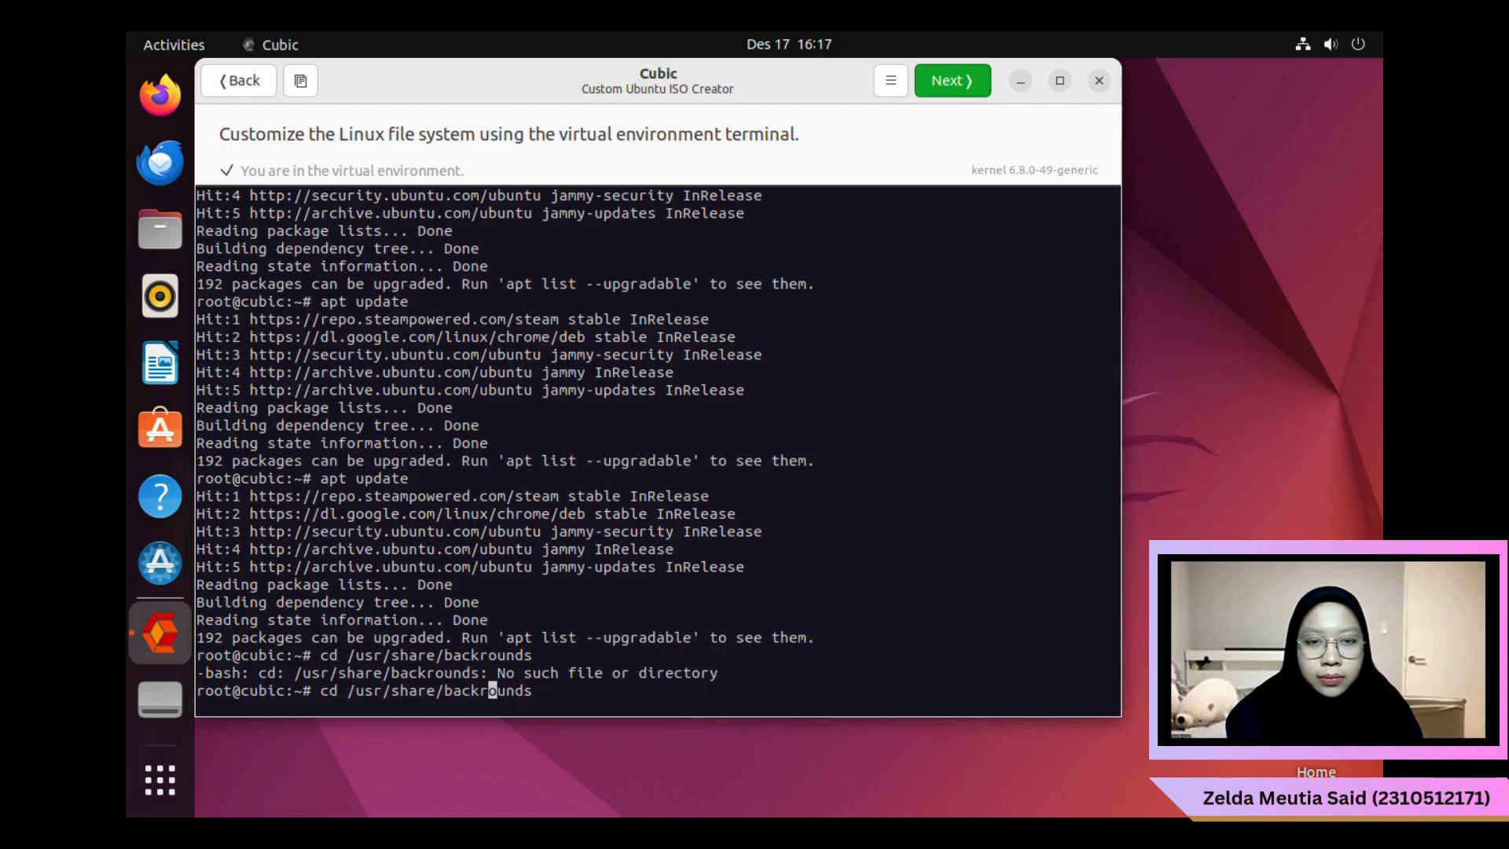
{"action": "type", "text": "g"}
{"action": "key", "text": "Return"}
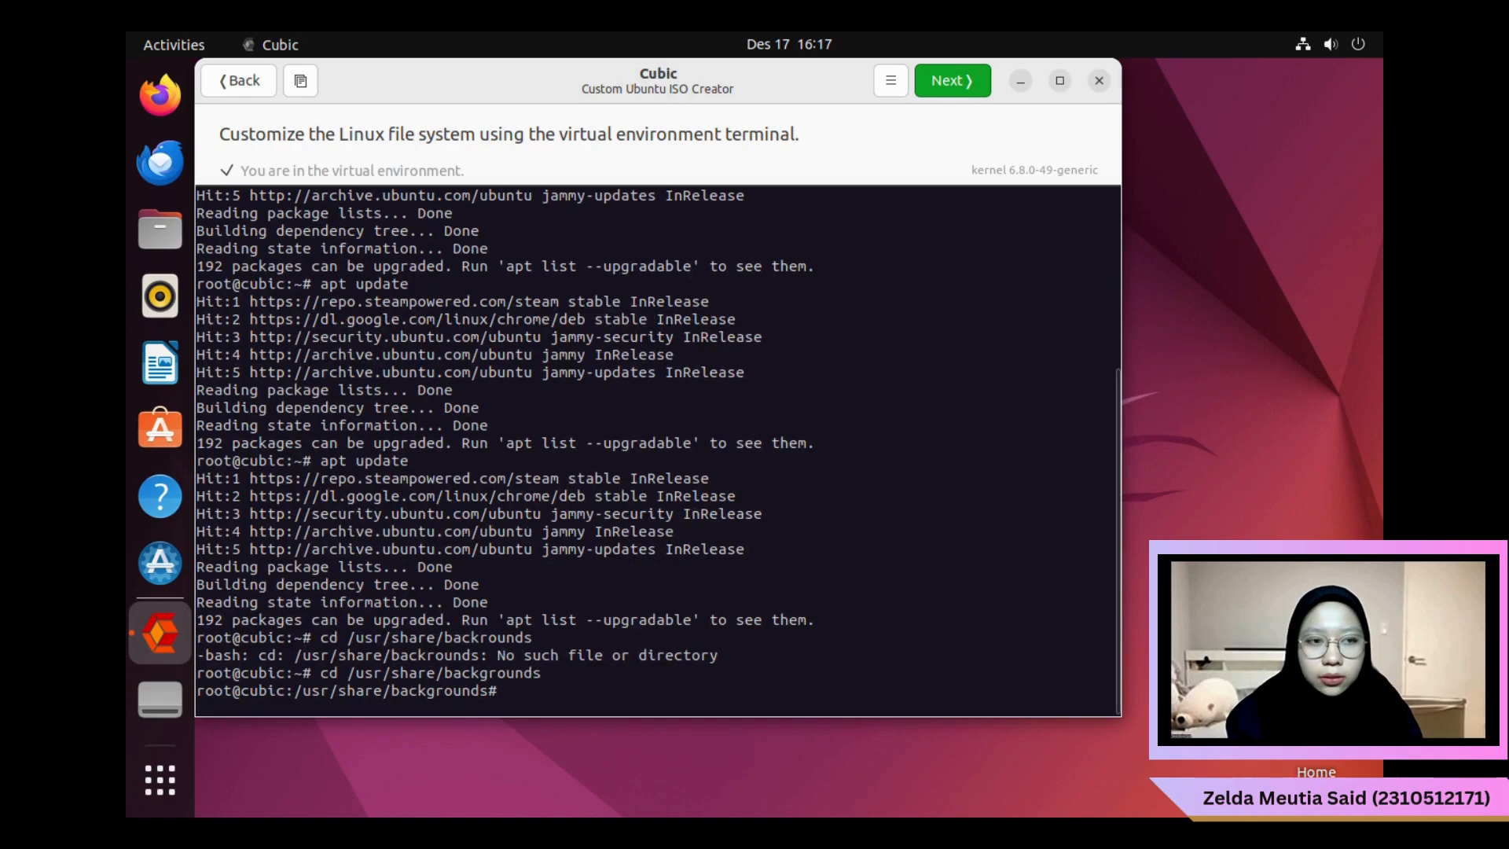
Copy bg.png from the Downloads folder in Files into the virtual environment's /usr/share/backgrounds and list that directory's contents
{"action": "type", "text": "l"}
{"action": "left_click", "coordinate": [160, 228]}
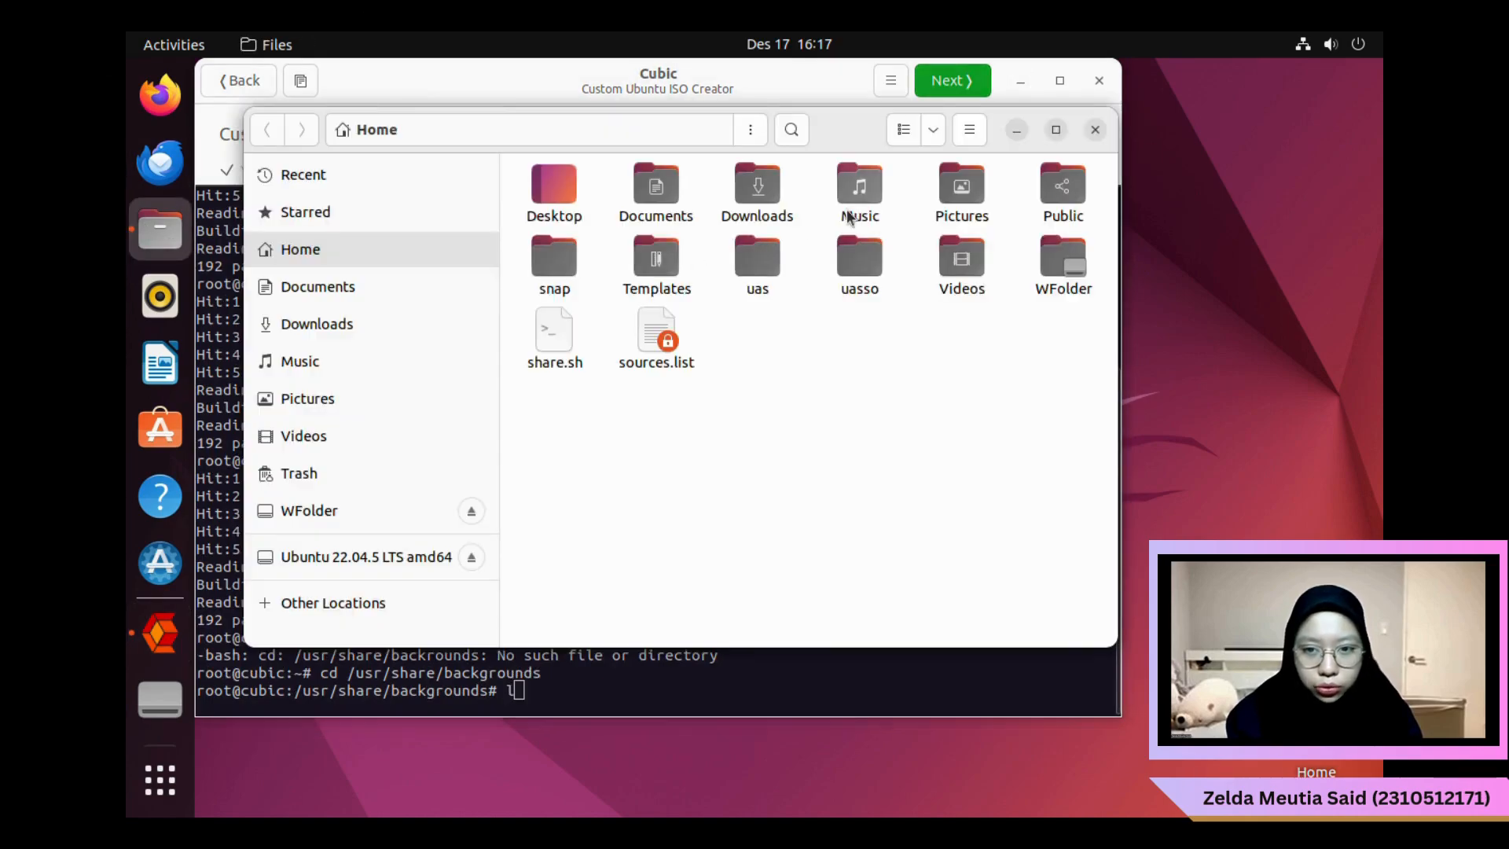
{"action": "double_click", "coordinate": [758, 185]}
{"action": "left_click_drag", "start_coordinate": [945, 184], "coordinate": [476, 683]}
{"action": "left_click", "coordinate": [1016, 132]}
{"action": "left_click", "coordinate": [960, 84]}
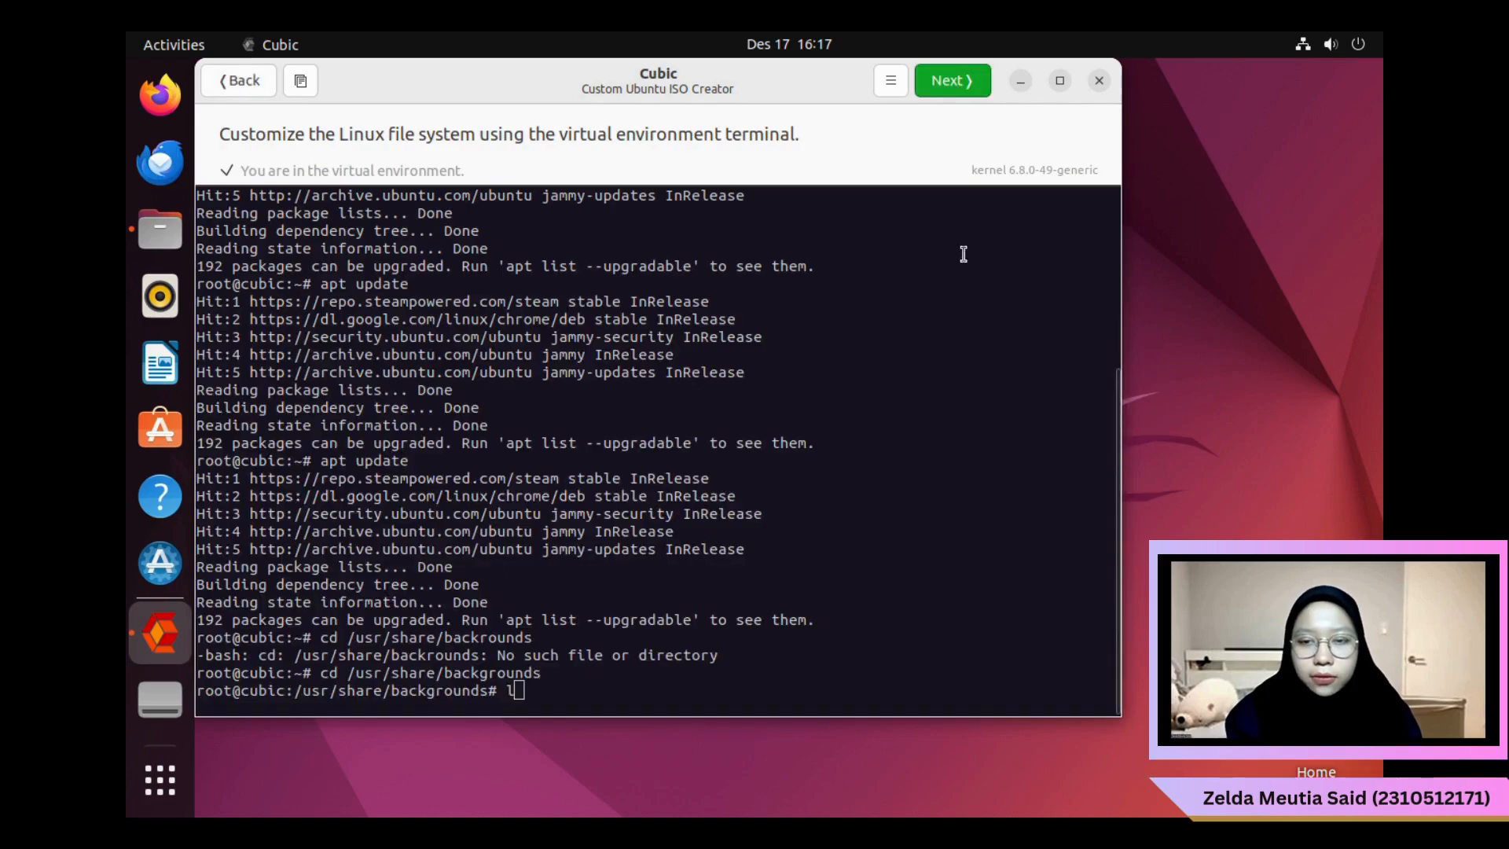
{"action": "type", "text": "s"}
{"action": "key", "text": "Return"}
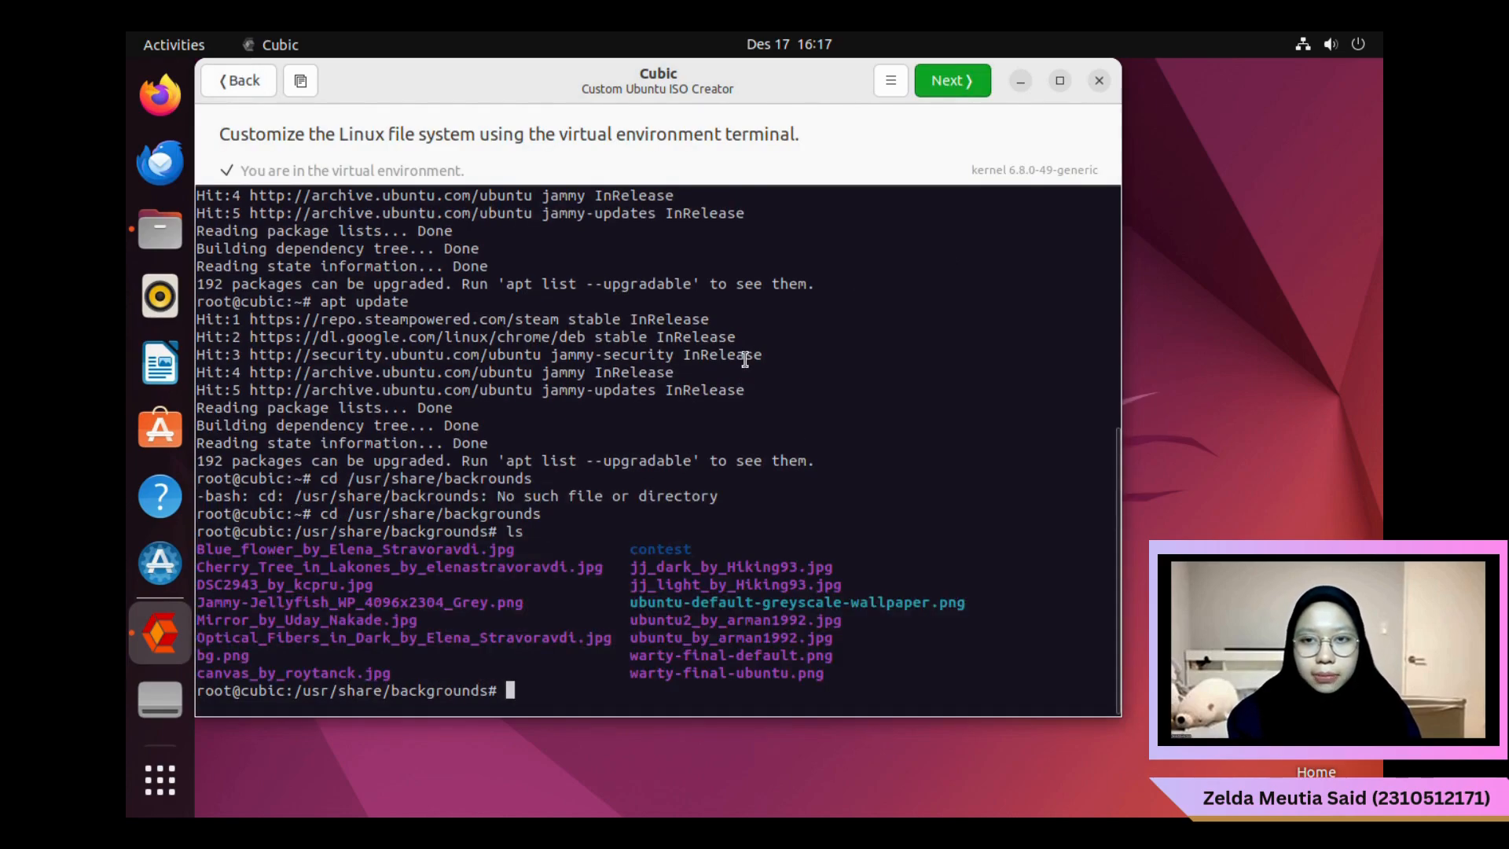
Rename bg.png to warty-final-ubuntu.png with mv so it replaces the existing wallpaper
{"action": "type", "text": "m"}
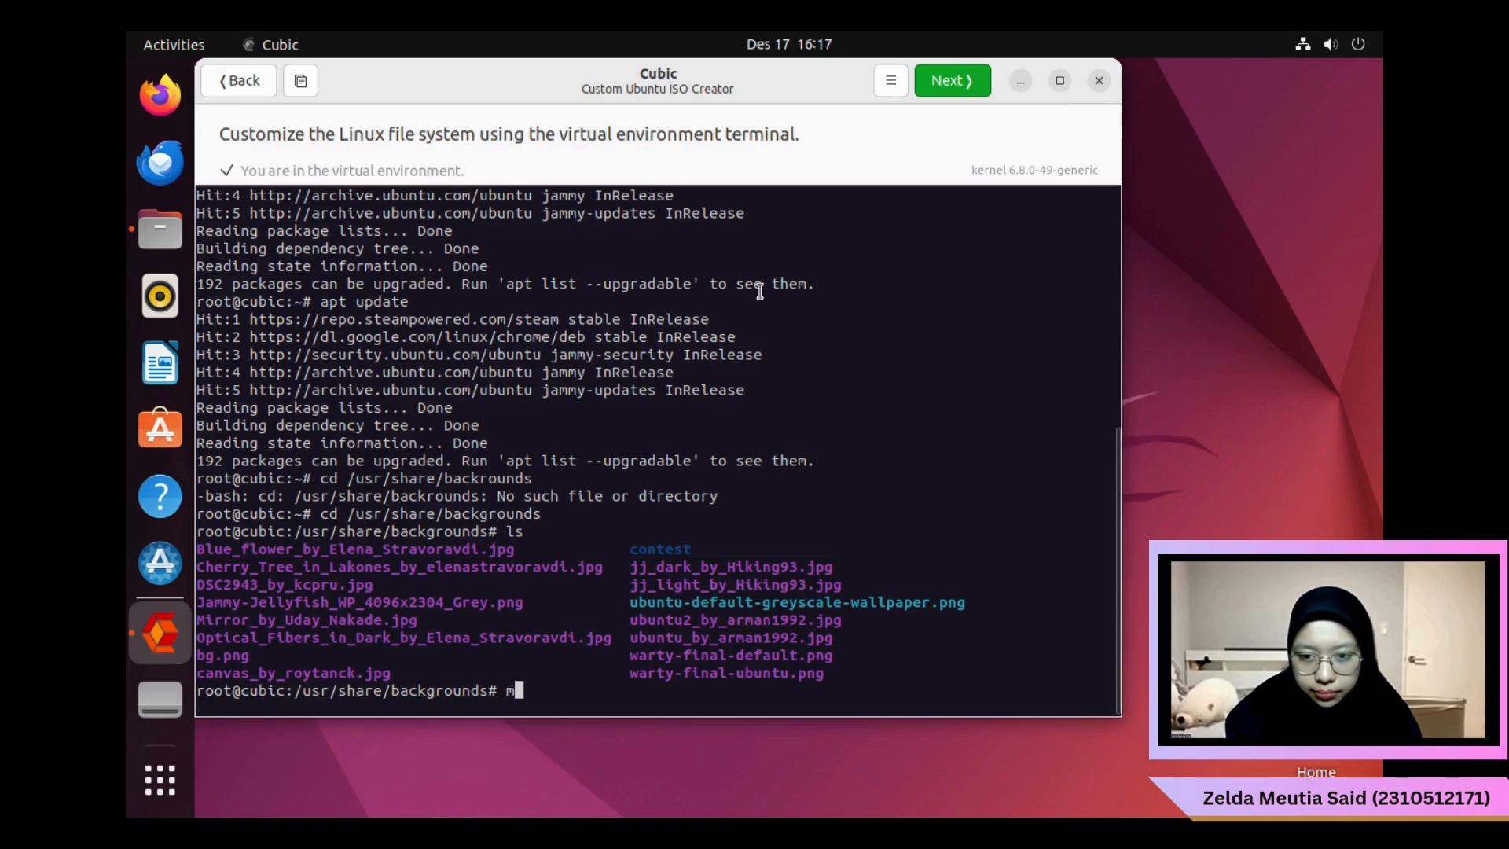
{"action": "type", "text": "v b"}
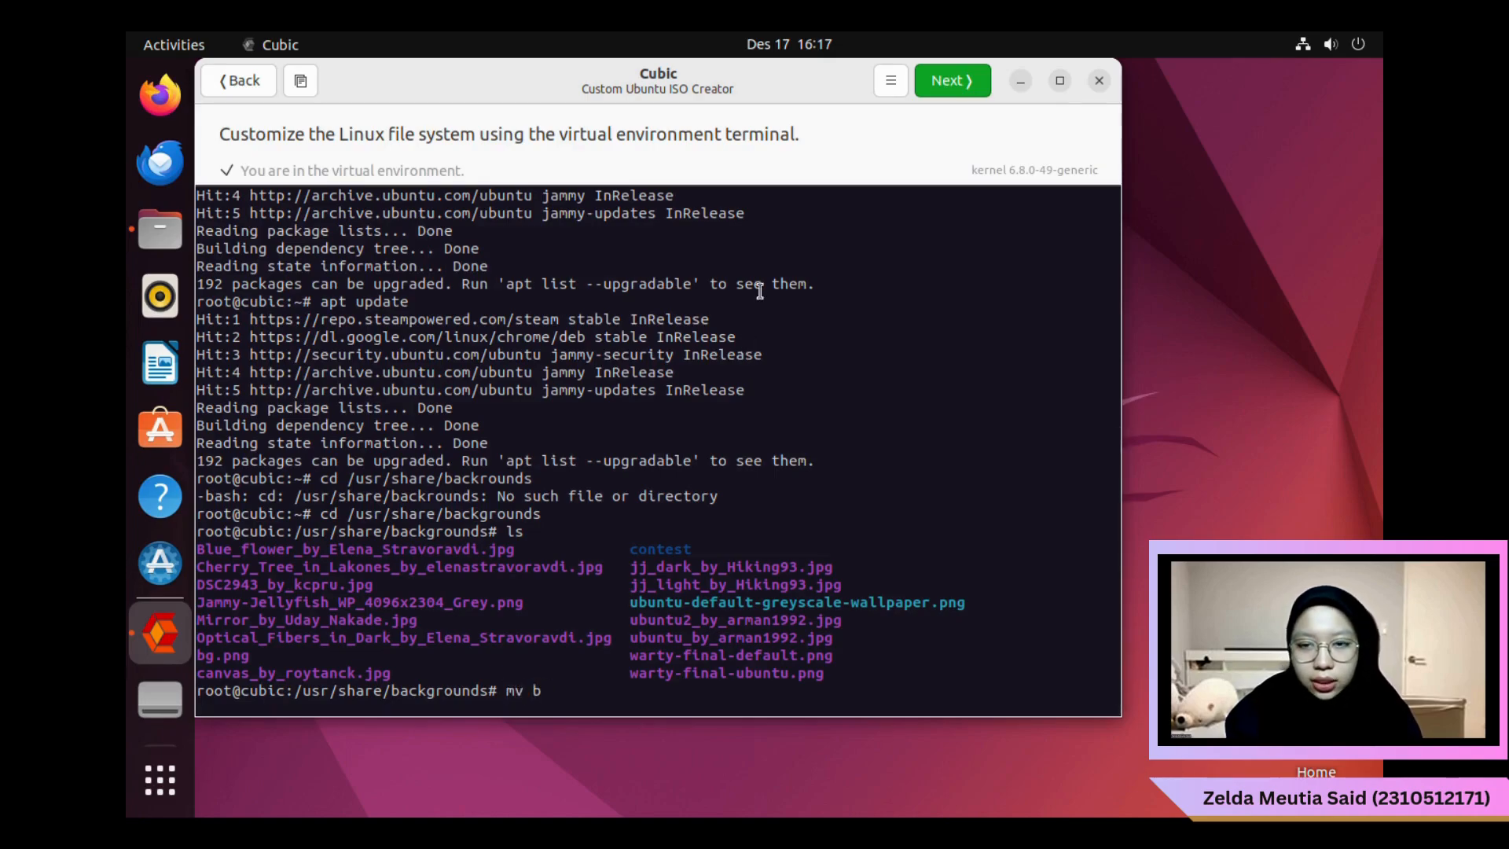
{"action": "type", "text": "g.png wa"}
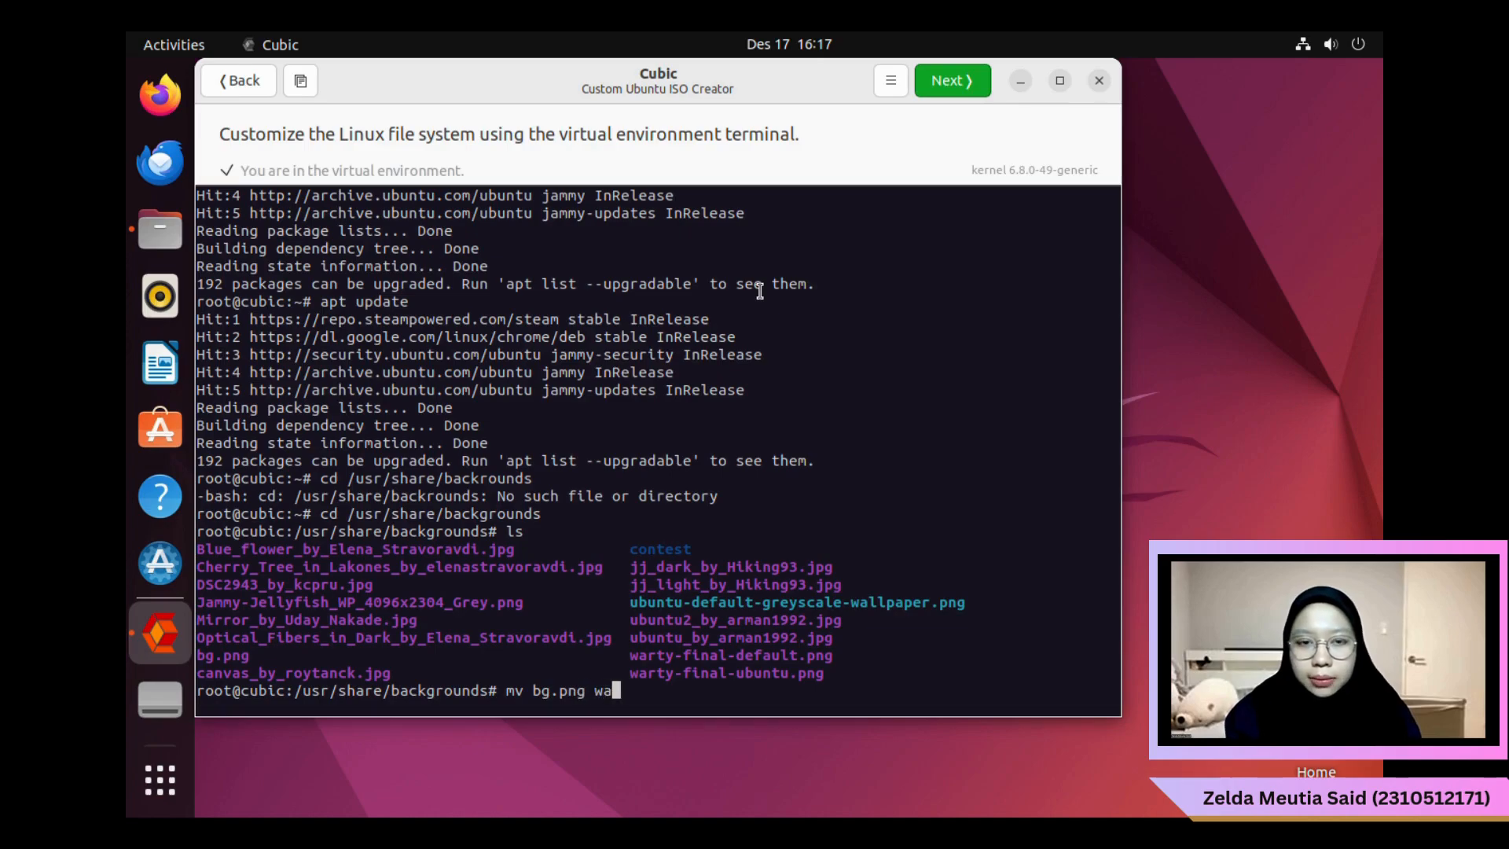
{"action": "type", "text": "rty-f"}
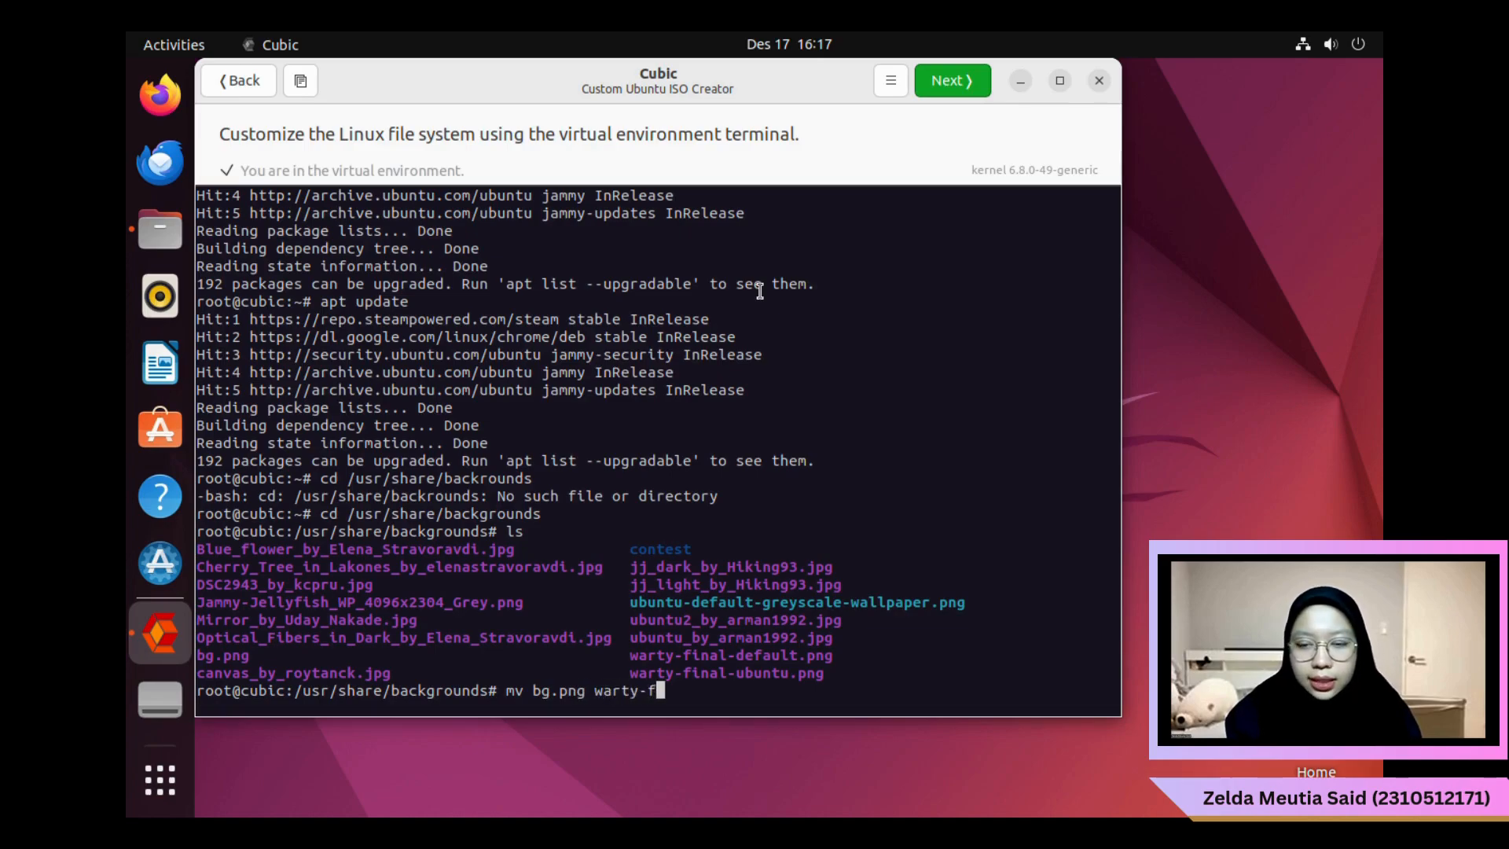
{"action": "type", "text": "inal-ubuntu.png"}
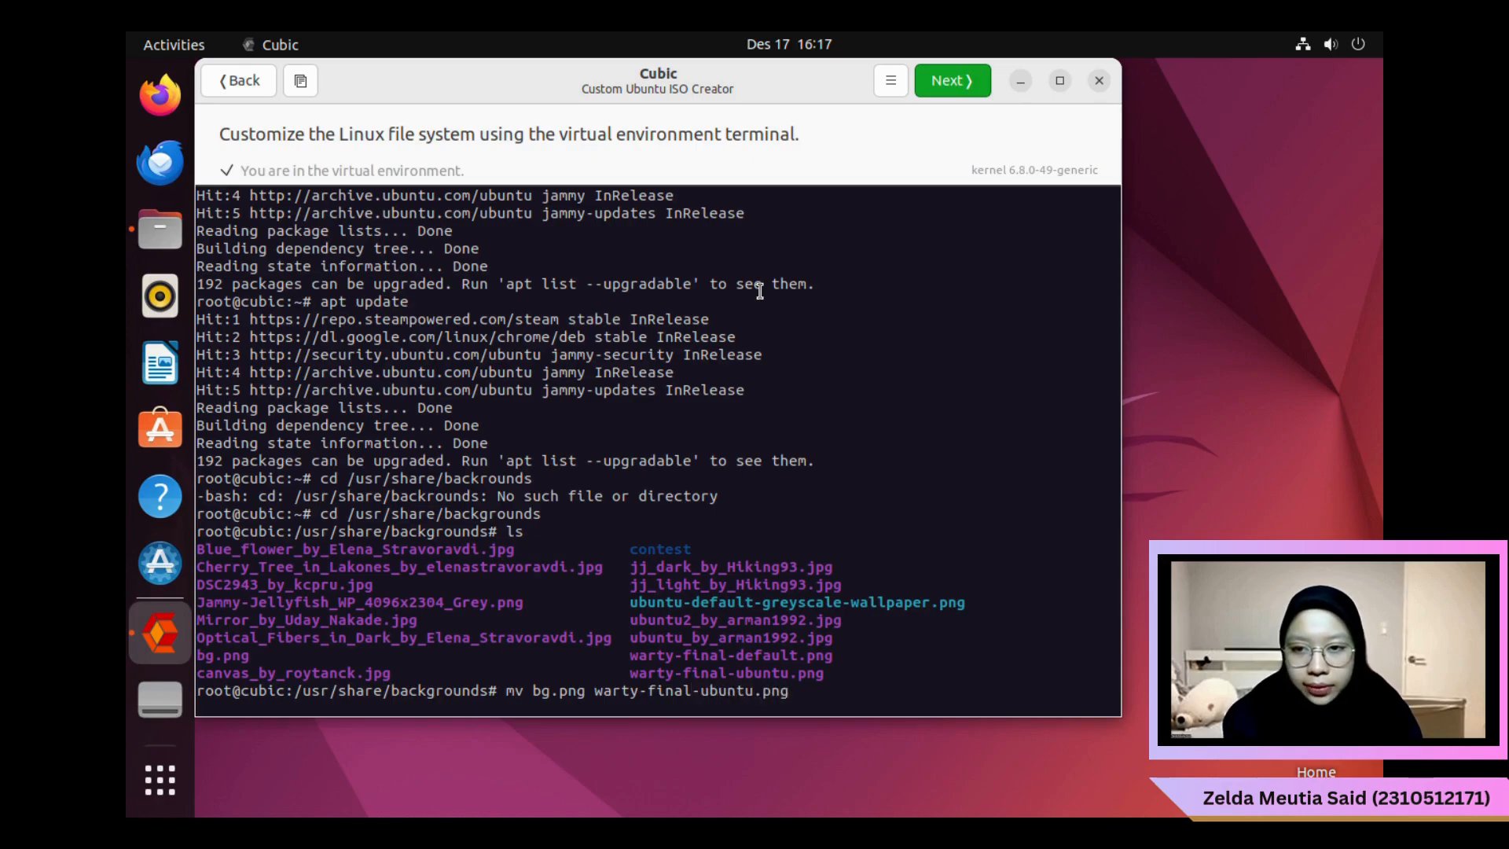
{"action": "key", "text": "Return"}
List the backgrounds directory's contents again and return to the home directory
{"action": "type", "text": "ls"}
{"action": "key", "text": "Return"}
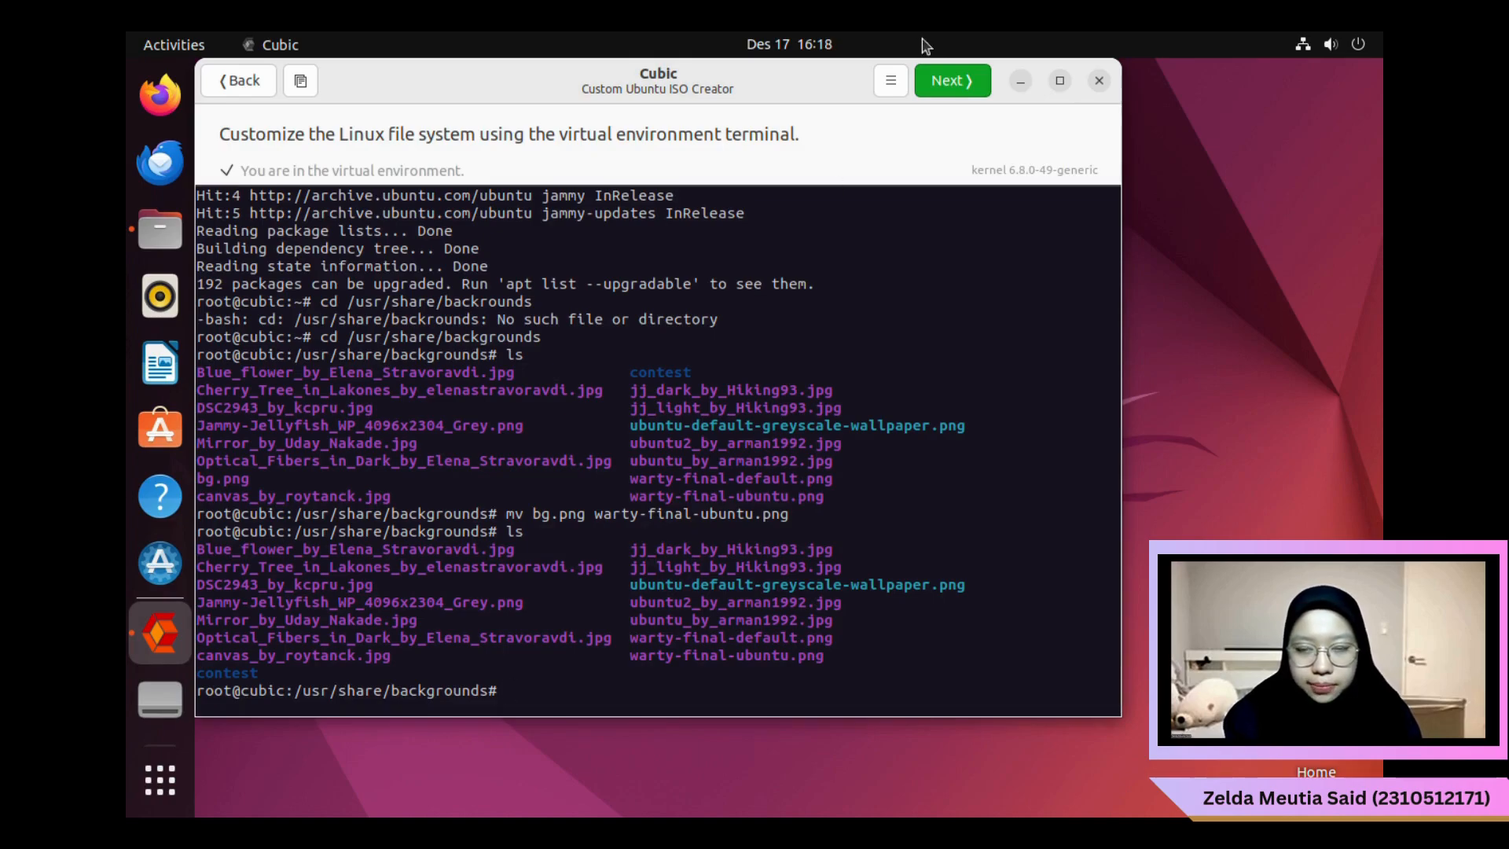
{"action": "type", "text": "cd"}
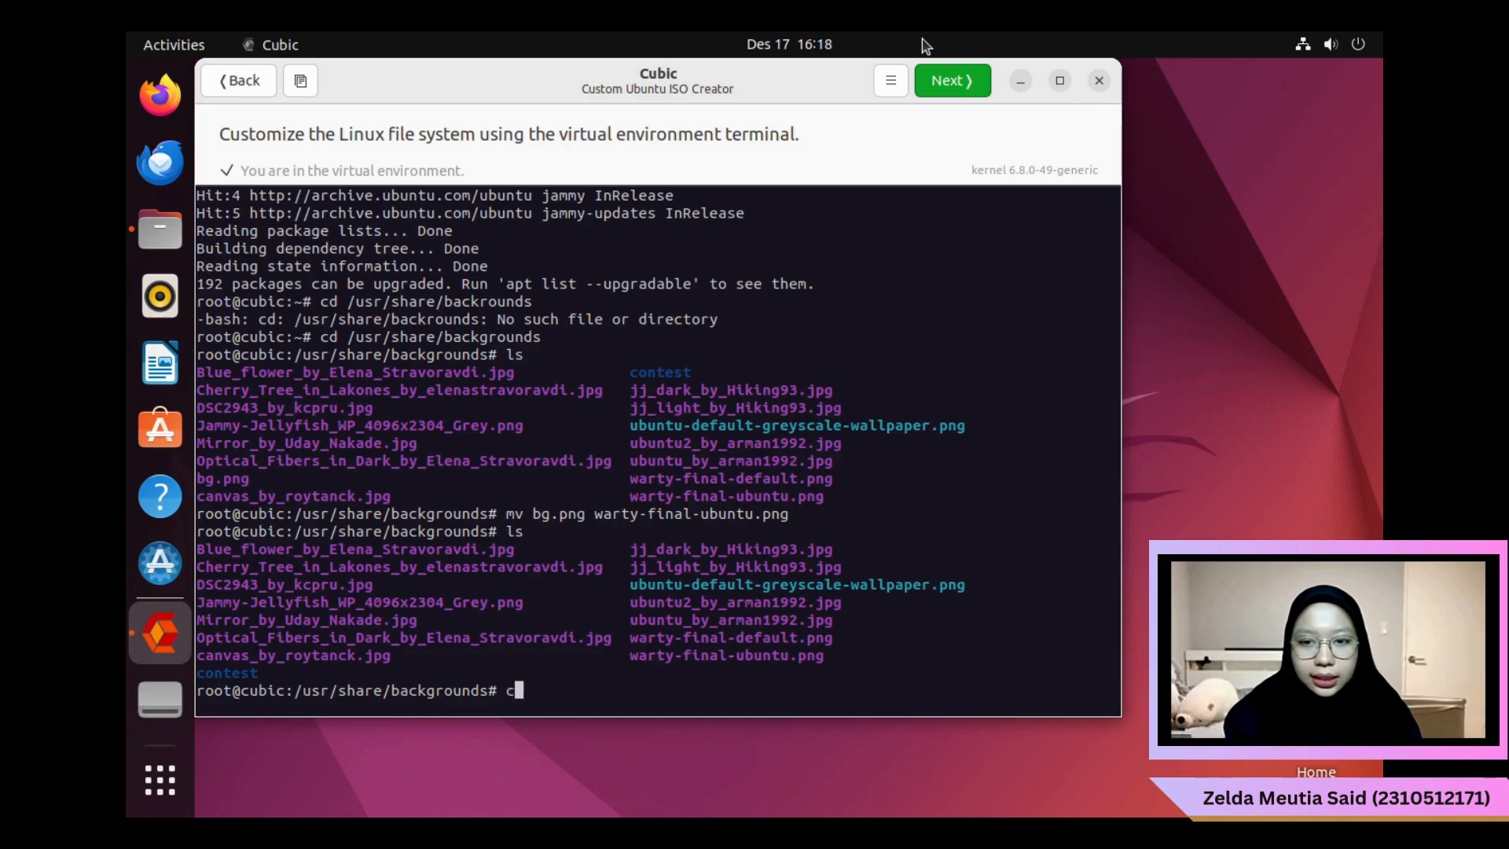
{"action": "key", "text": "Return"}
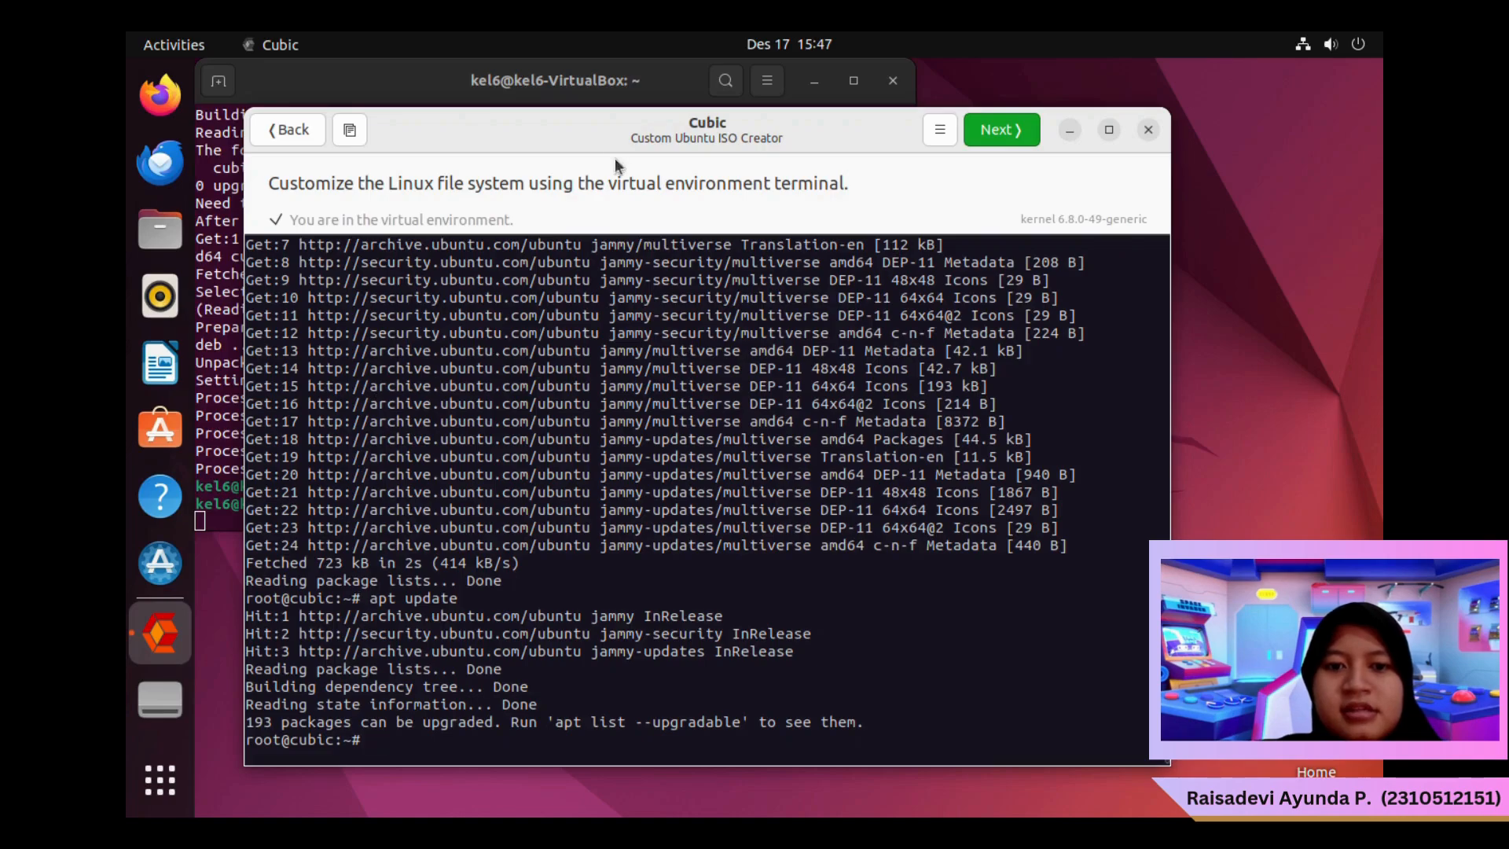
Copy steam.deb, discord.deb and chrome.deb from the Downloads folder in Files into the virtual environment's home directory
{"action": "left_click", "coordinate": [161, 229]}
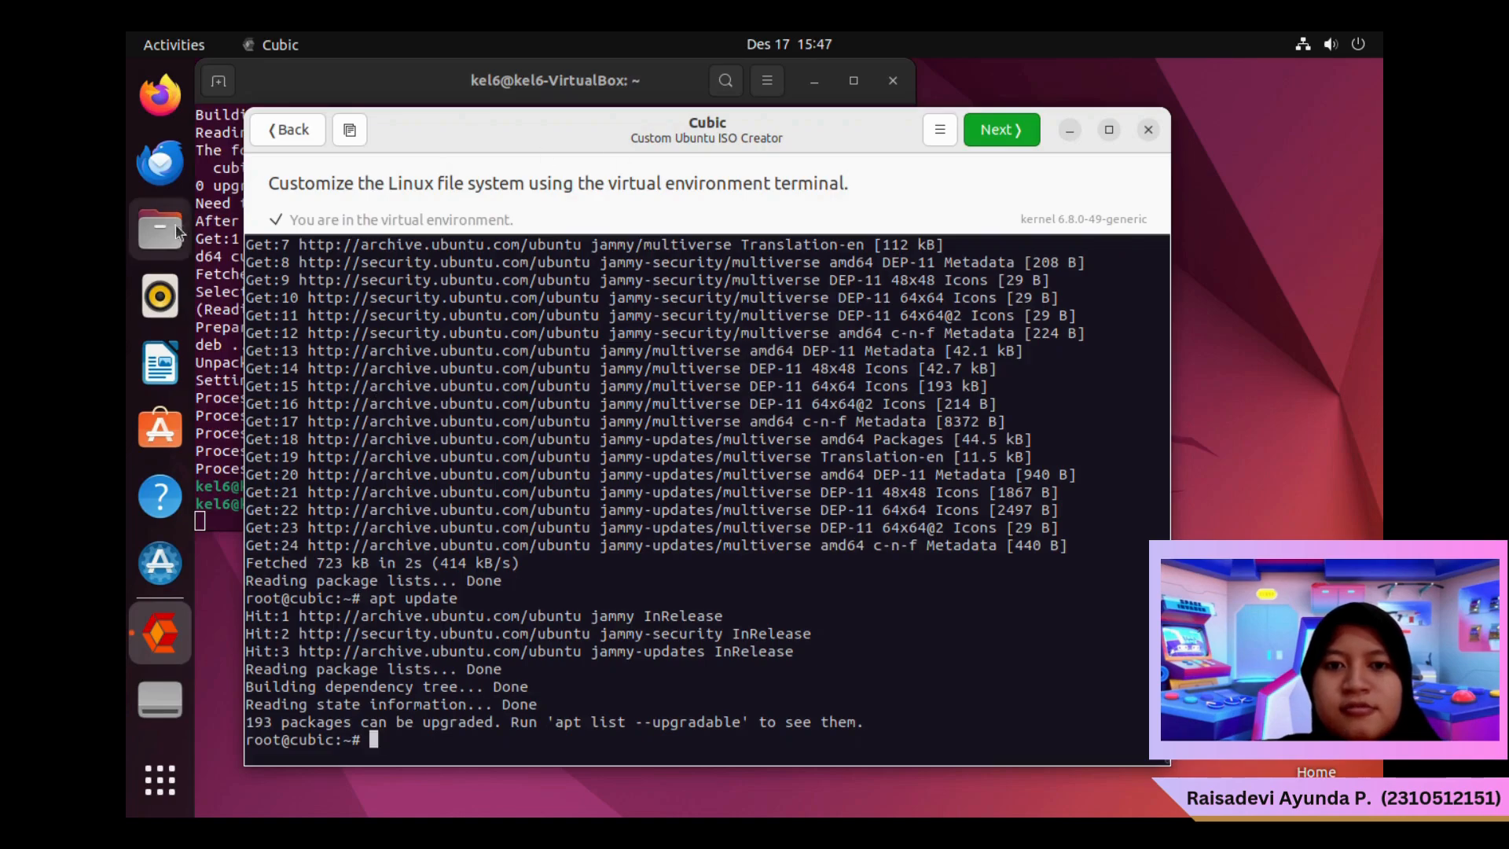
{"action": "double_click", "coordinate": [818, 259]}
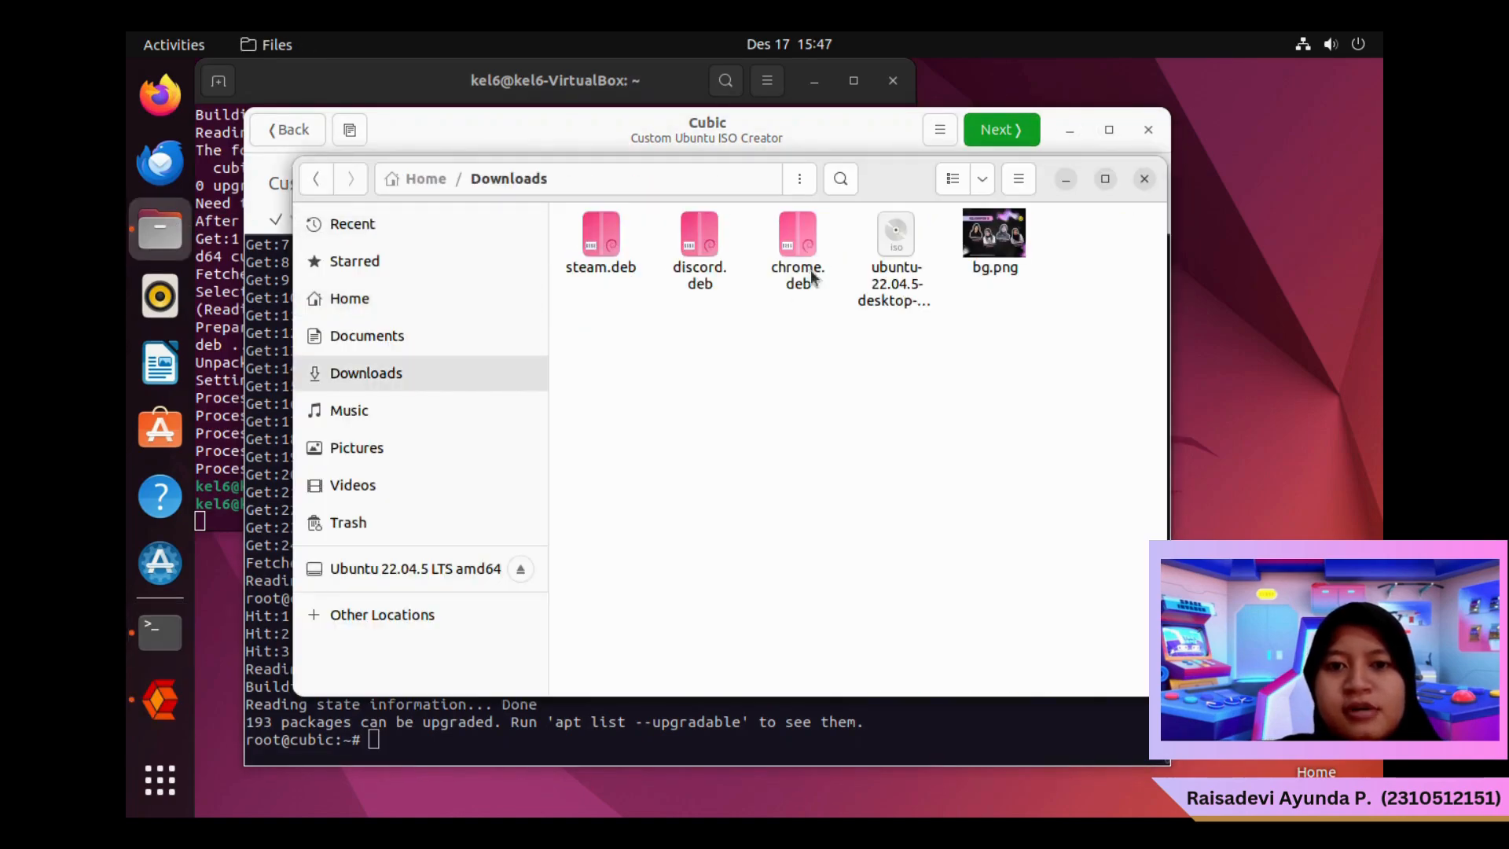
{"action": "left_click_drag", "start_coordinate": [606, 334], "coordinate": [431, 742]}
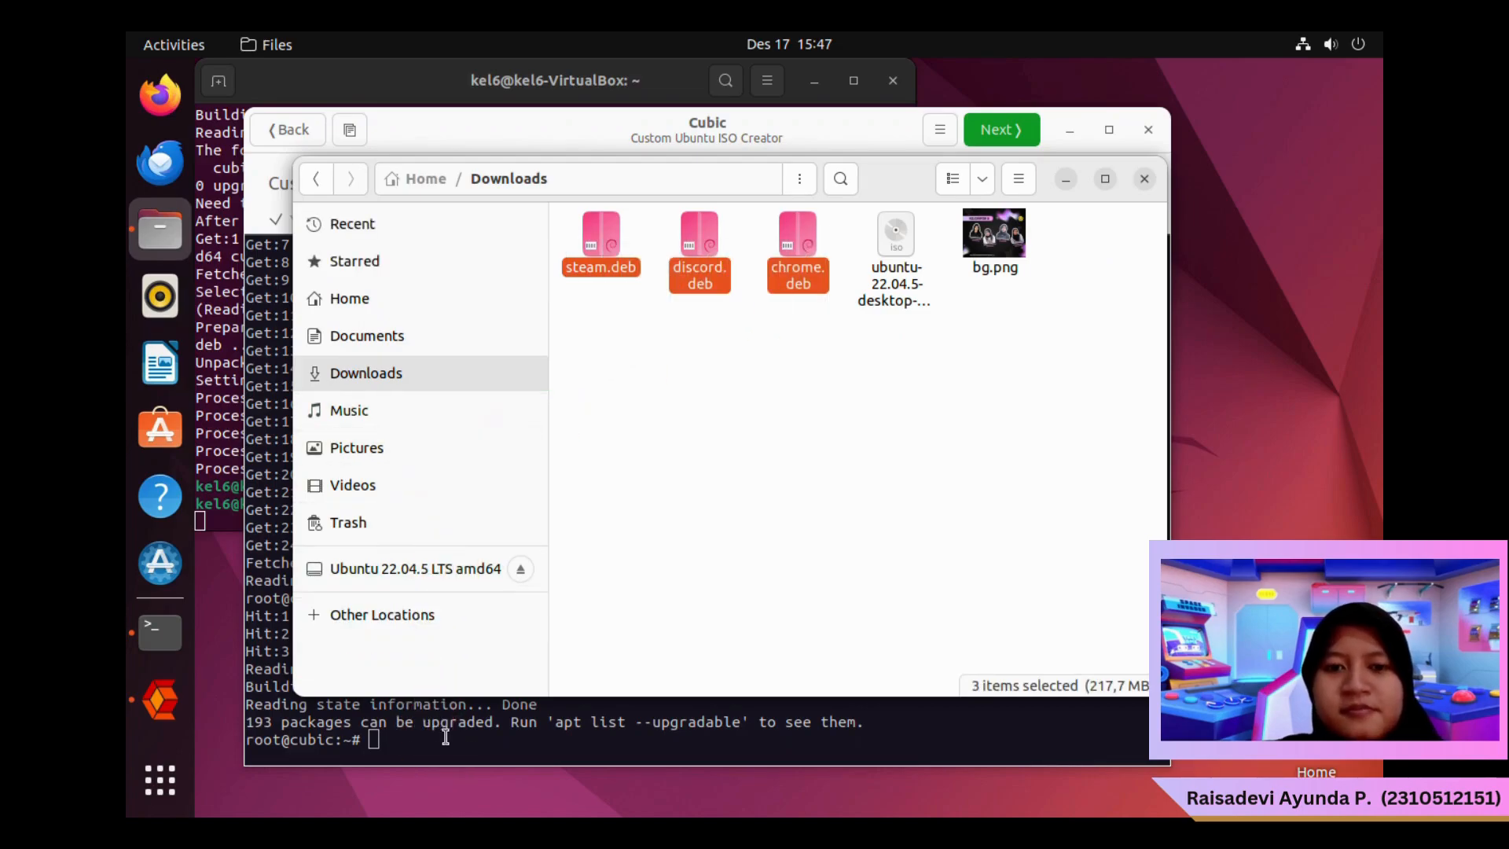
{"action": "left_click", "coordinate": [1066, 180]}
{"action": "left_click", "coordinate": [1006, 131]}
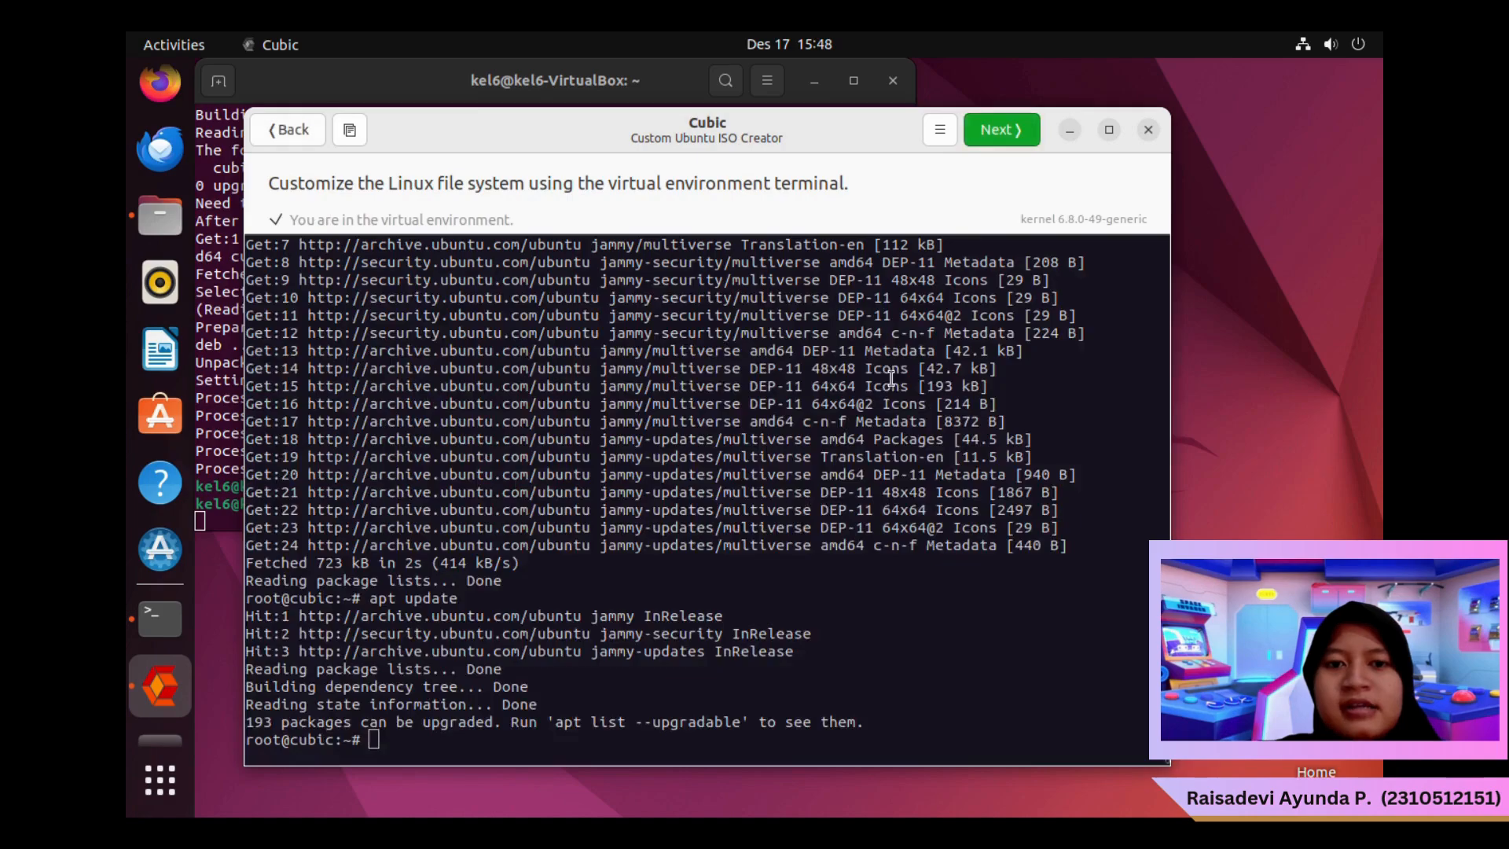
Install the Chrome package in the virtual environment with dpkg -i chrome.deb
{"action": "type", "text": "dpk"}
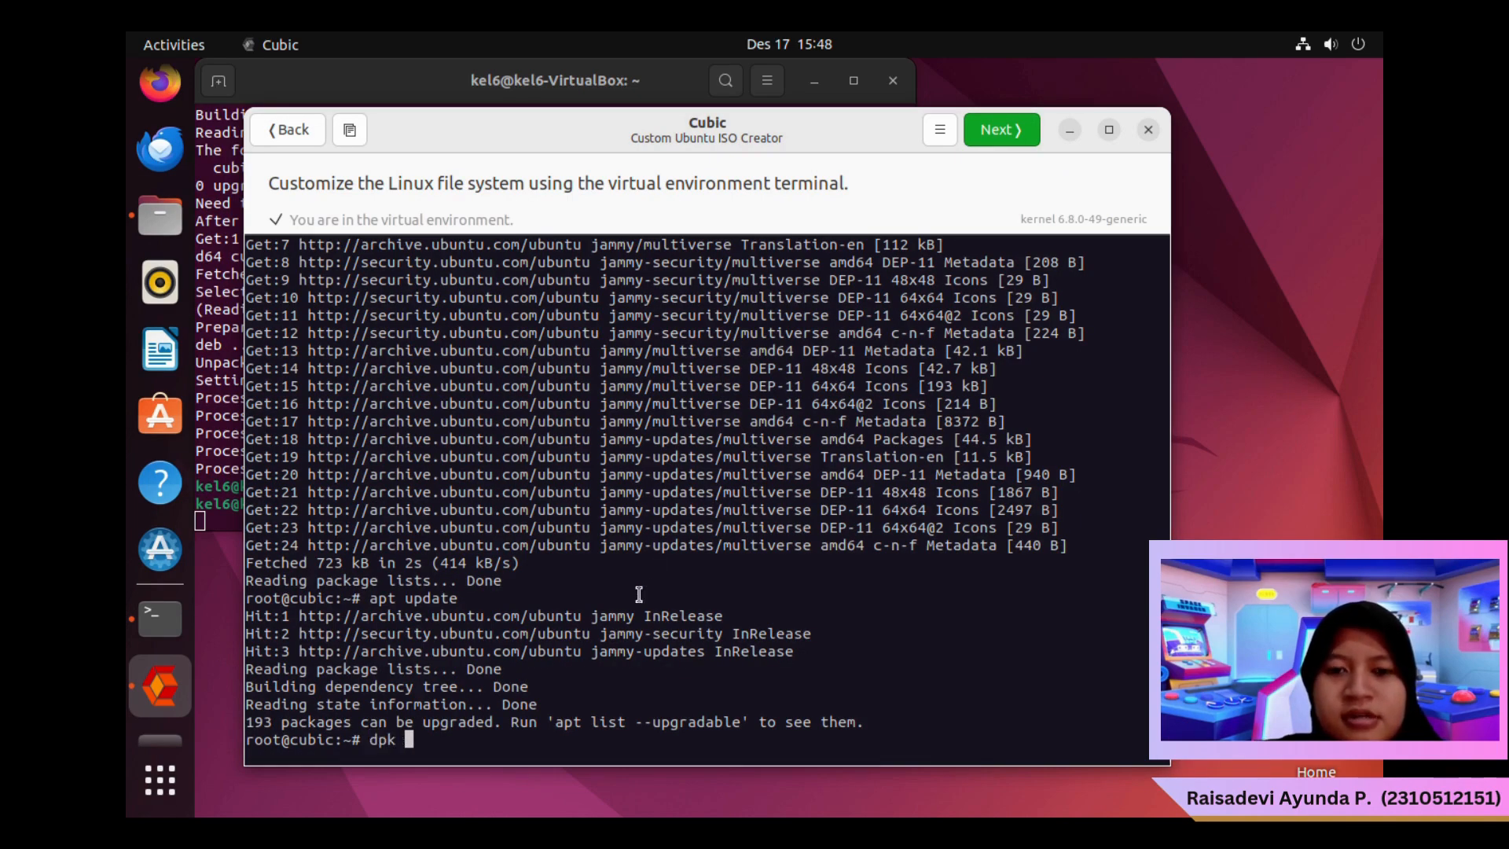
{"action": "key", "text": "BackSpace"}
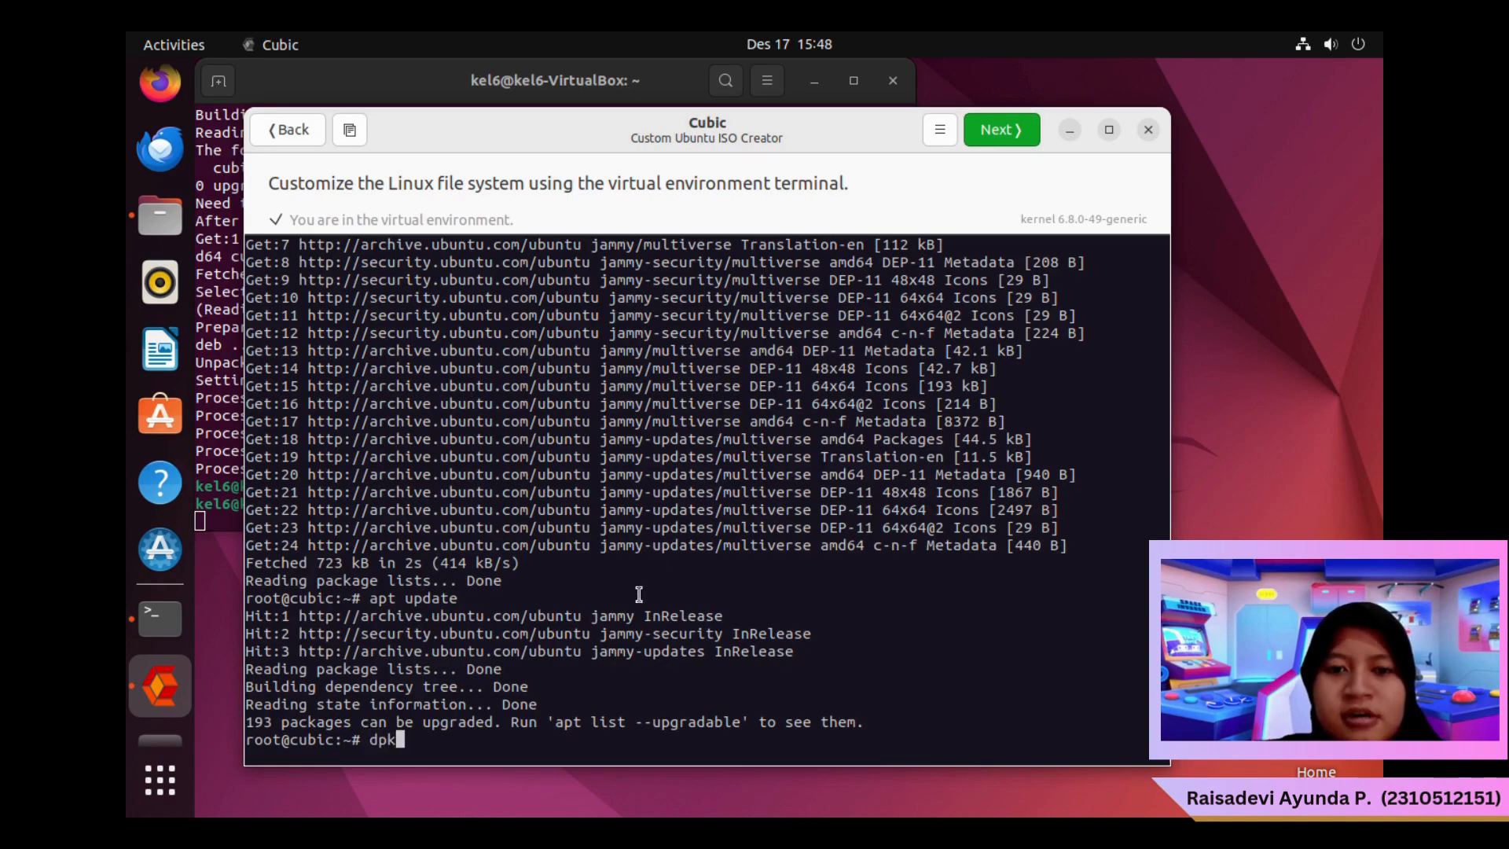
{"action": "type", "text": "g -i "}
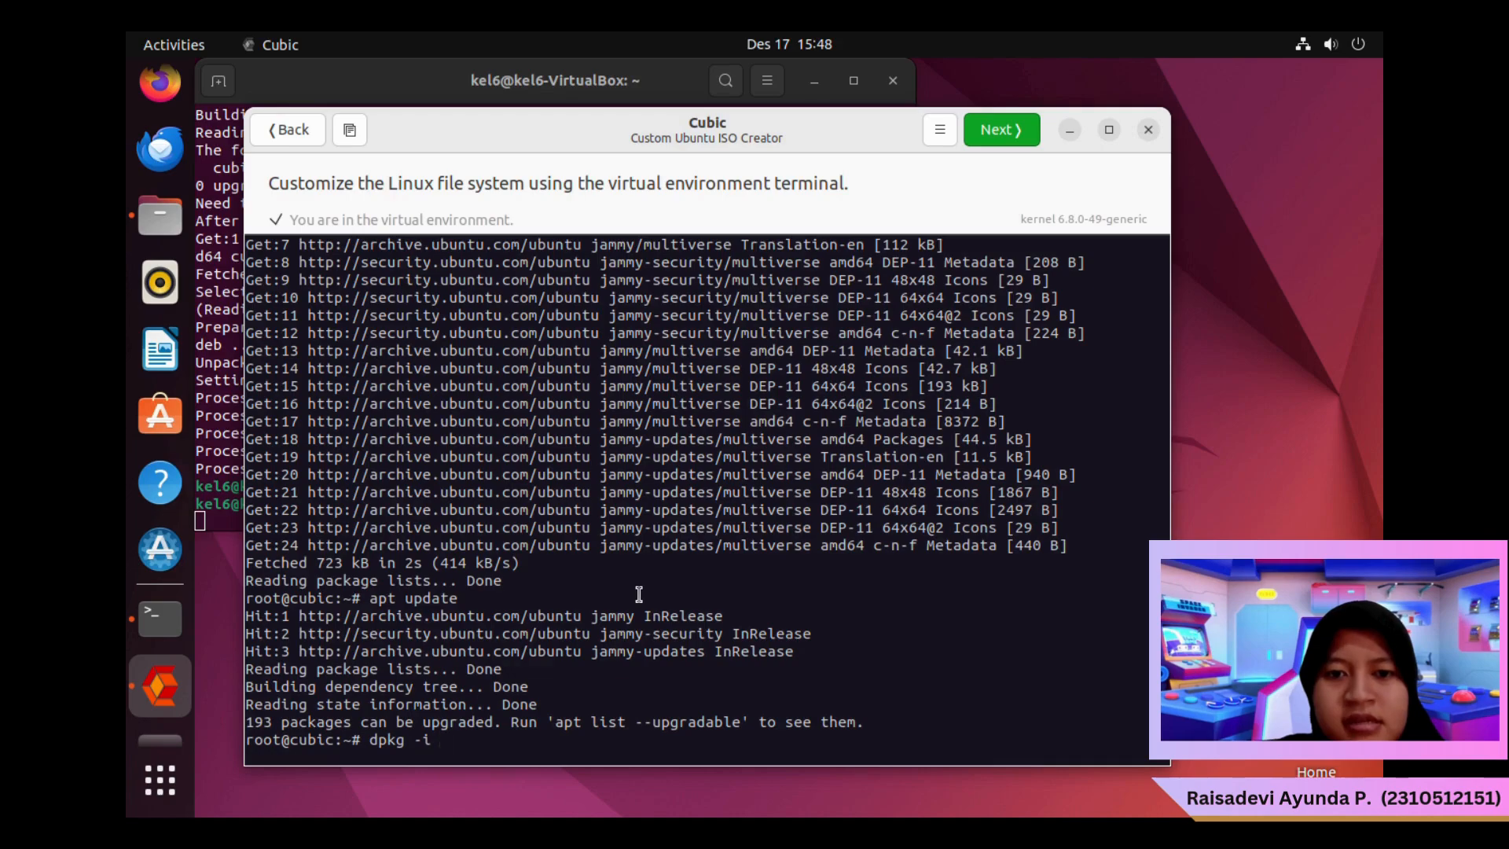
{"action": "type", "text": "chrome"}
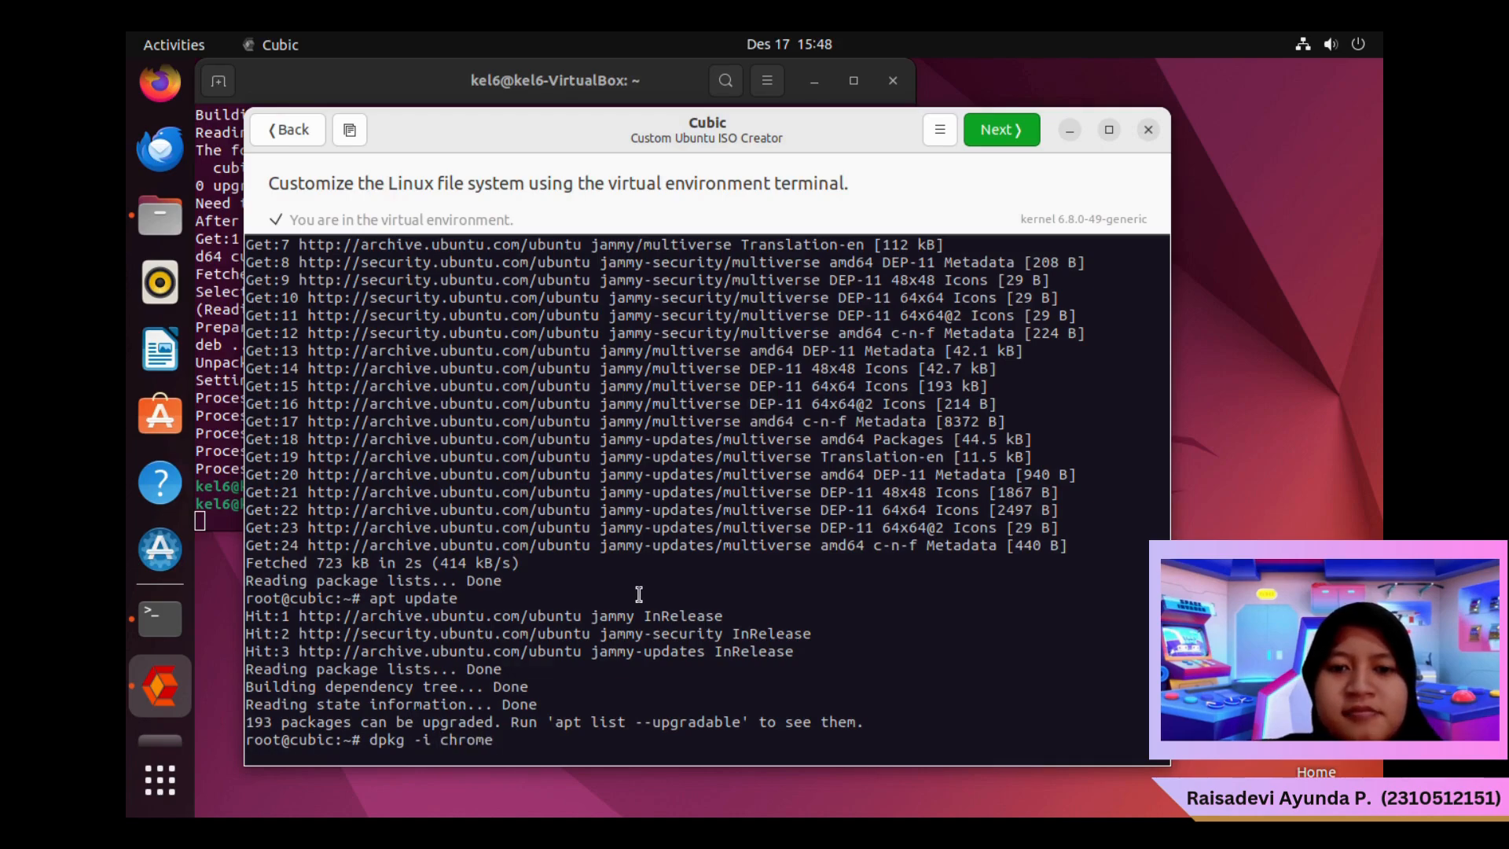
{"action": "type", "text": ".deb"}
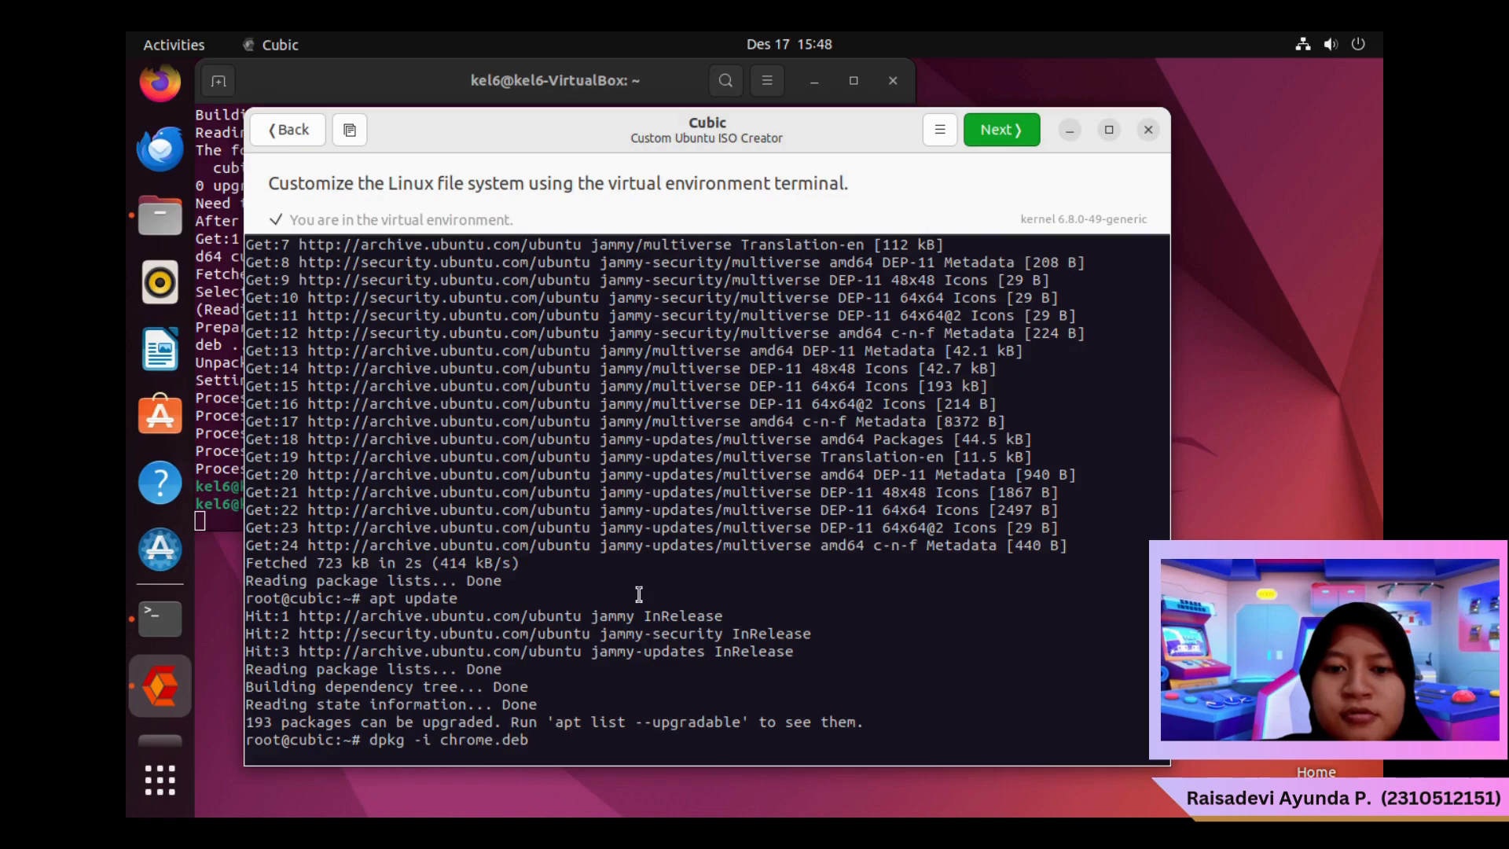
{"action": "key", "text": "Return"}
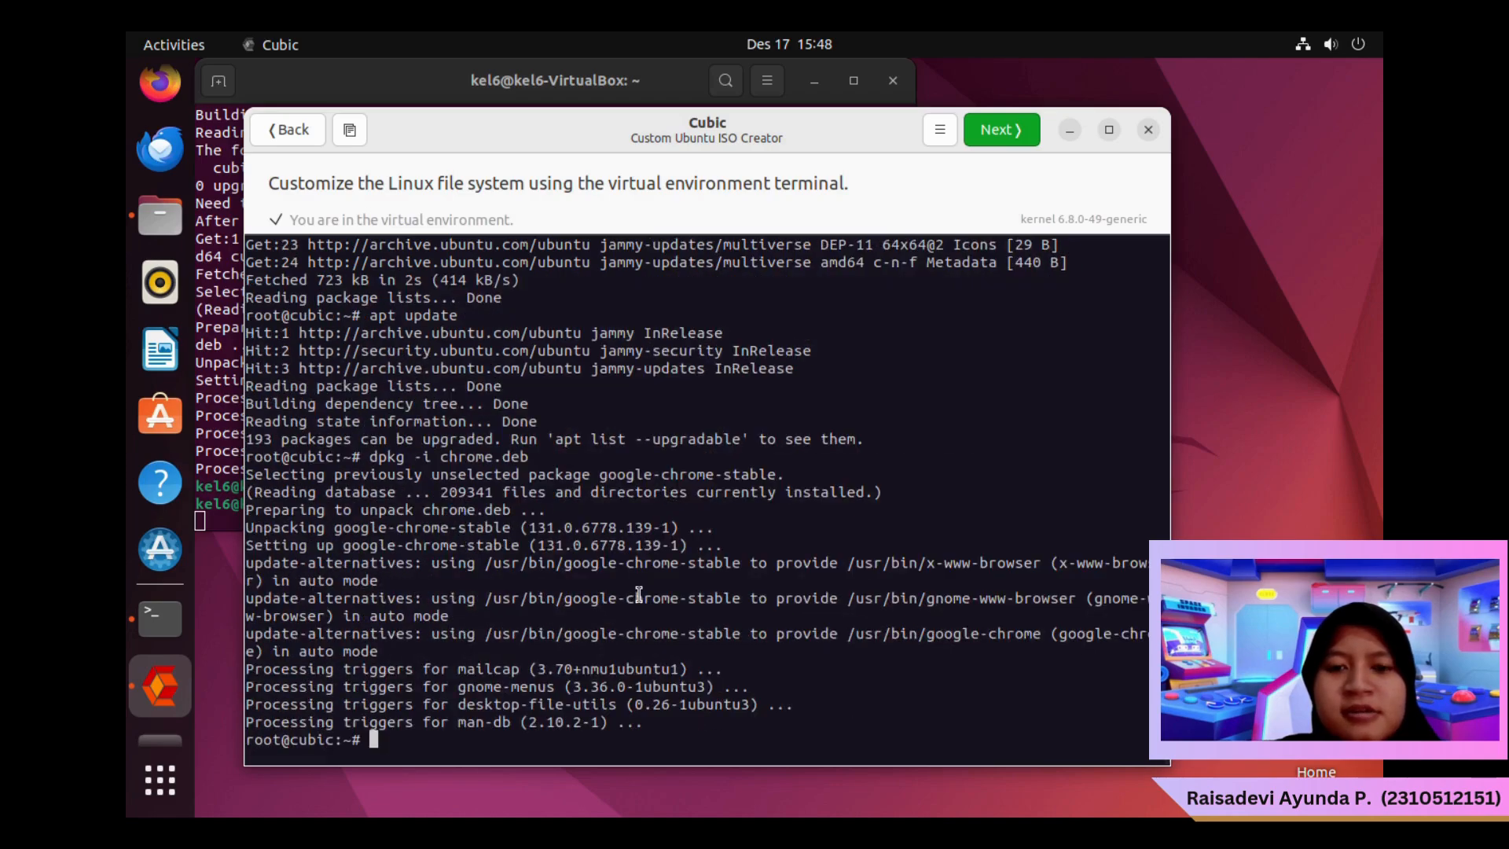
Install the qtwayland5 package with apt and accept the installation of its additional packages
{"action": "type", "text": "apt "}
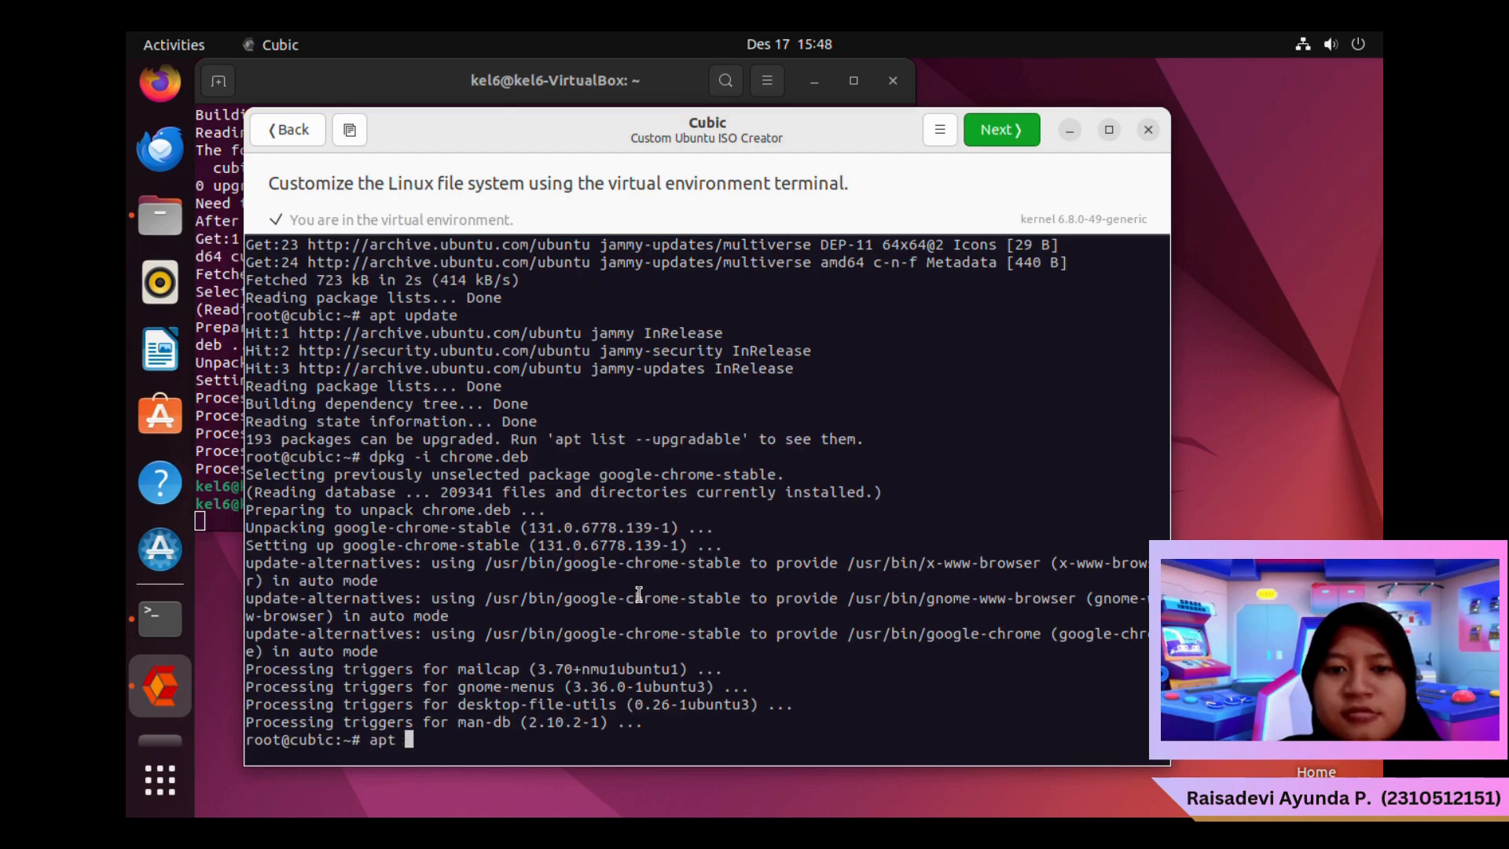
{"action": "type", "text": "install qtw"}
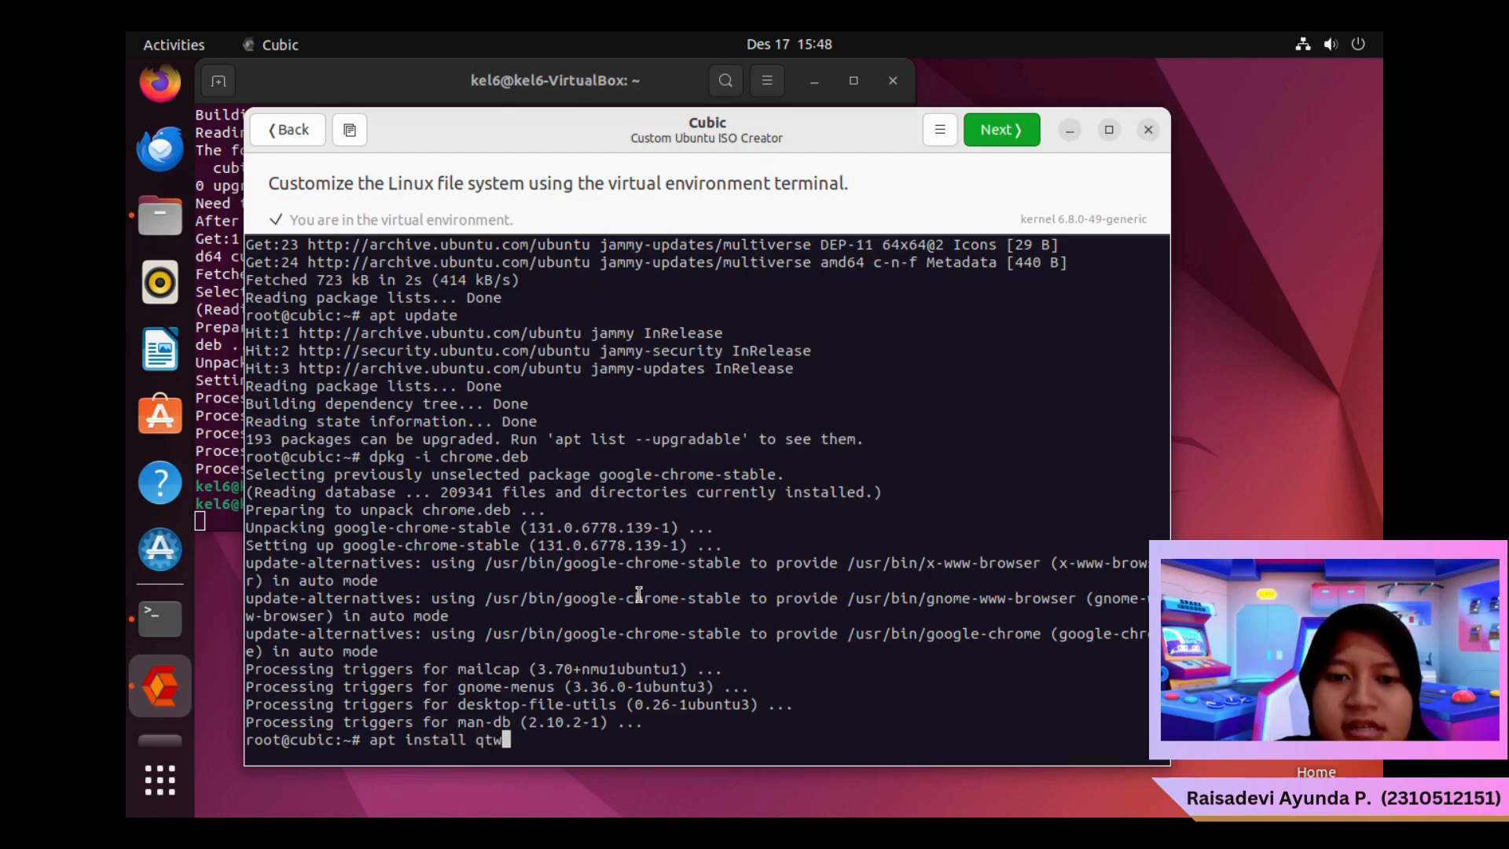
{"action": "type", "text": "ayland5"}
{"action": "key", "text": "Return"}
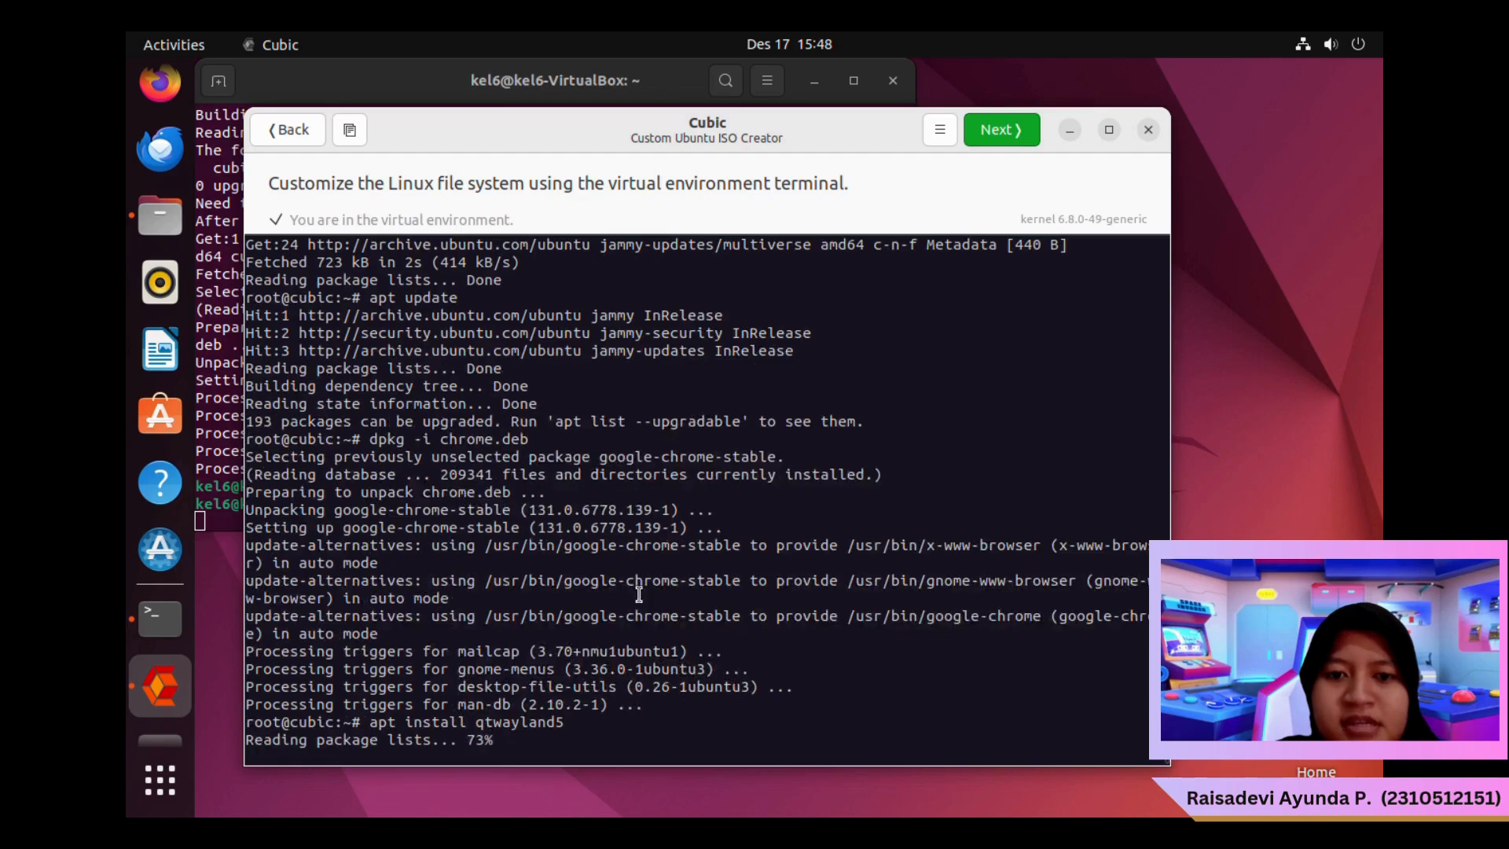
{"action": "type", "text": "y"}
{"action": "key", "text": "Return"}
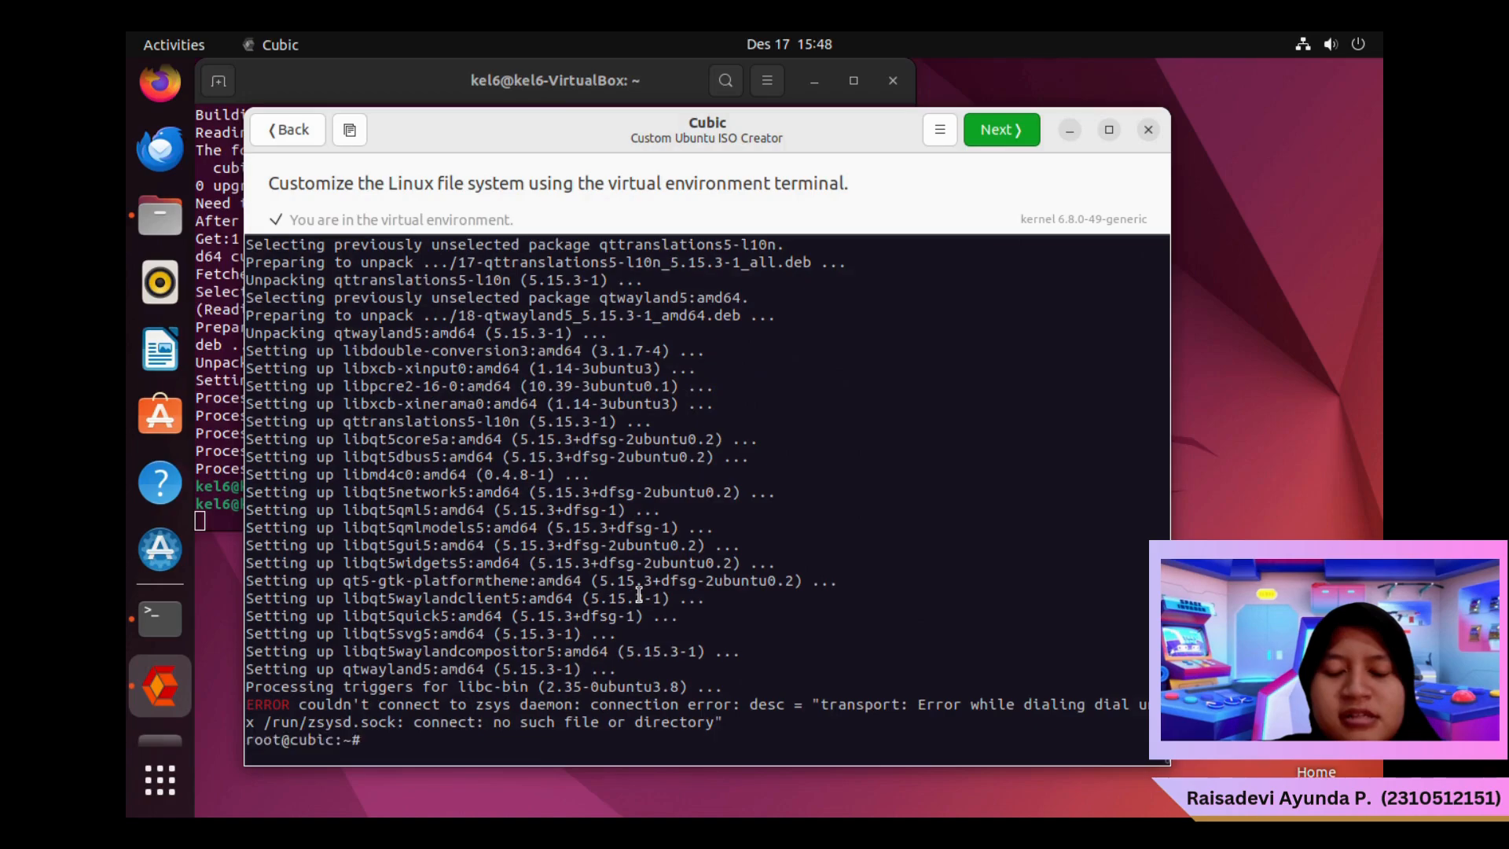
Install OBS Studio with apt install obs-studio and agree to continue
{"action": "type", "text": "pt install "}
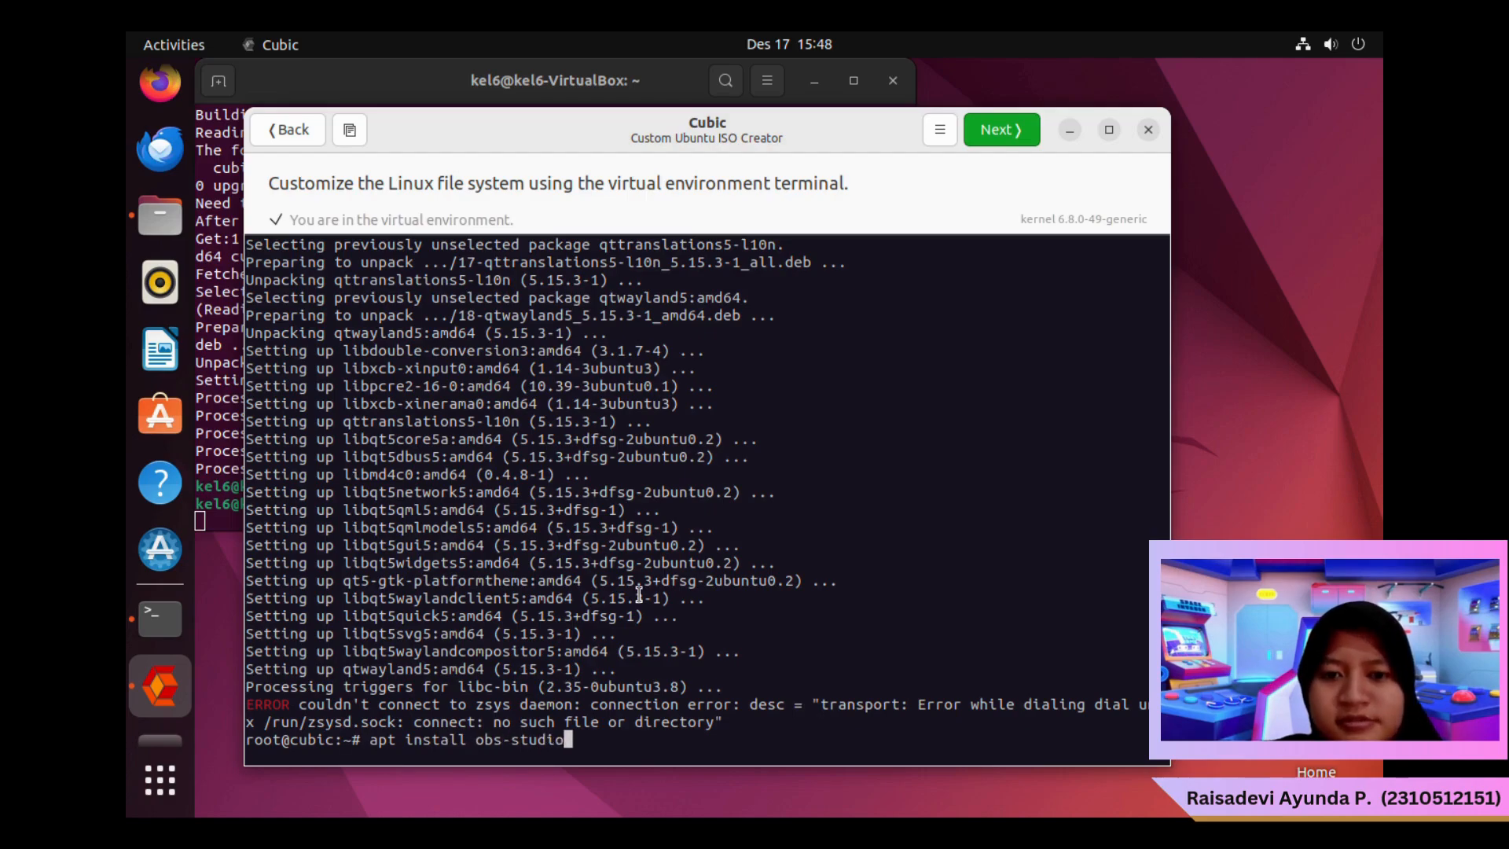
{"action": "type", "text": "obs-studio"}
{"action": "key", "text": "Return"}
{"action": "type", "text": "y"}
{"action": "key", "text": "Return"}
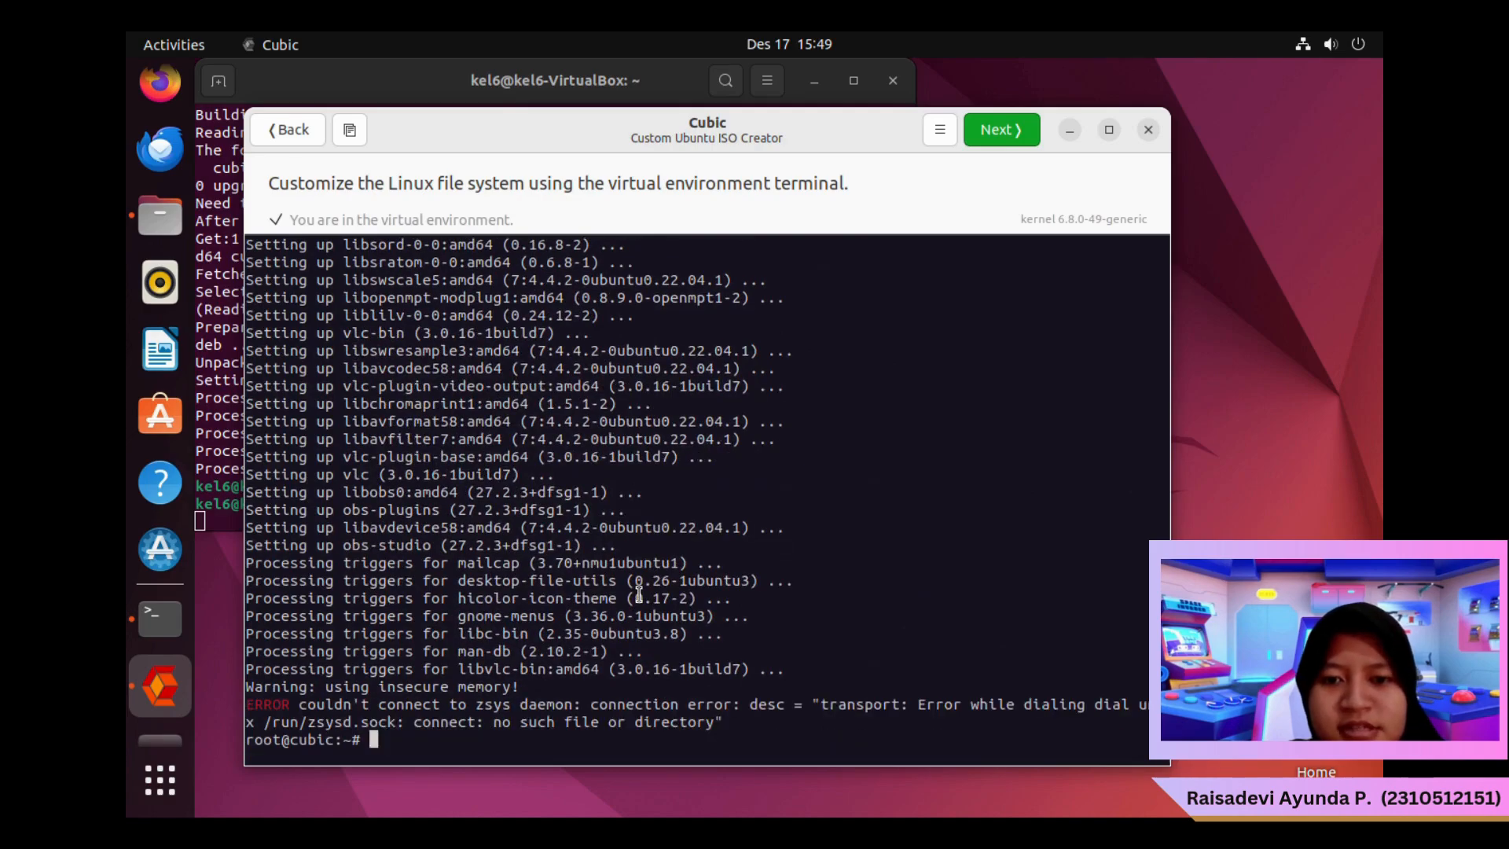
Install Blender with apt install blender and agree to continue
{"action": "type", "text": "apt "}
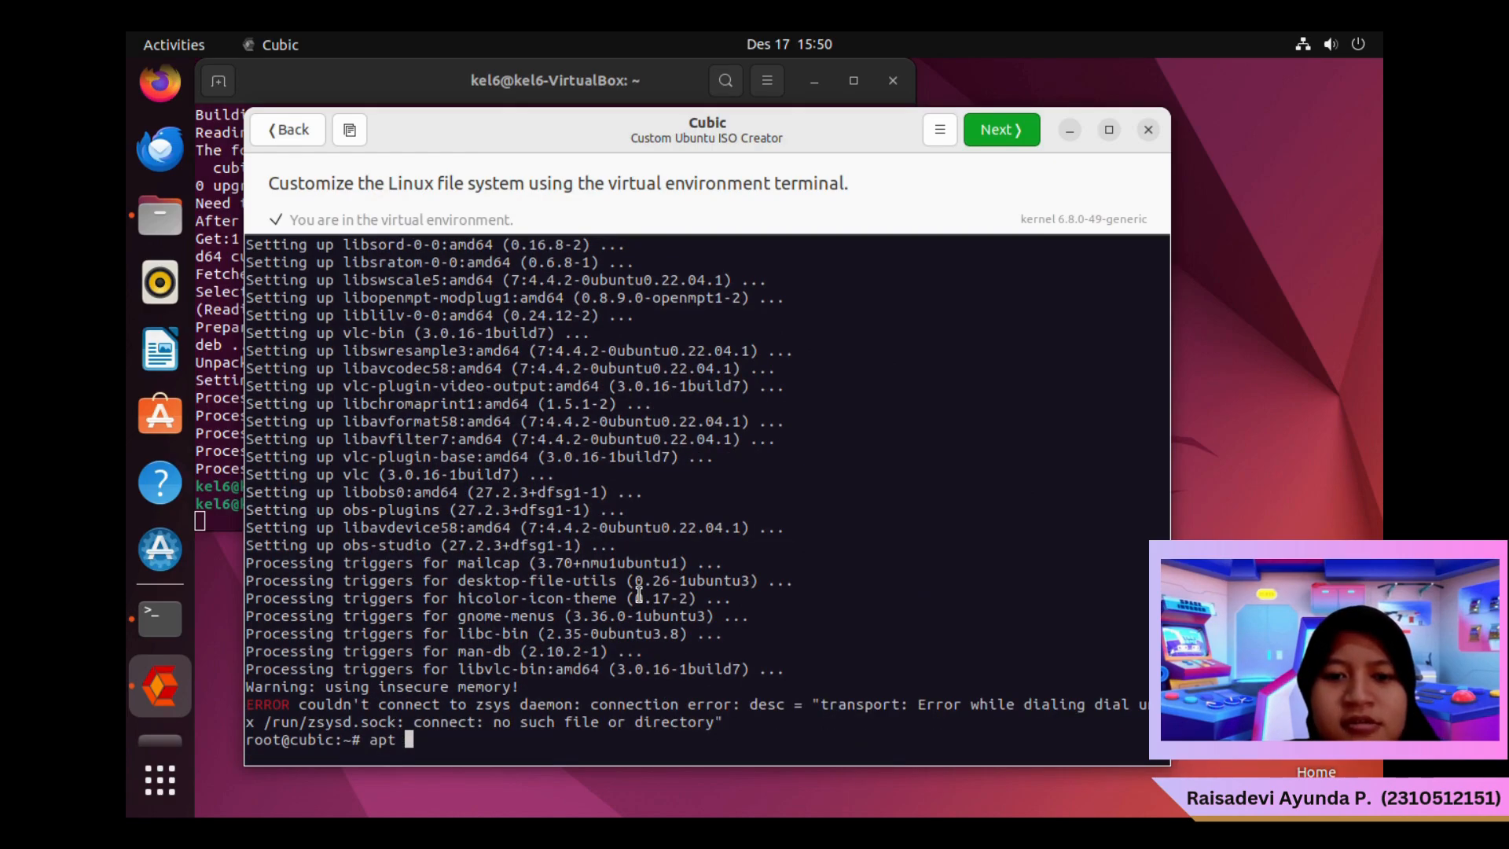
{"action": "type", "text": "install blender"}
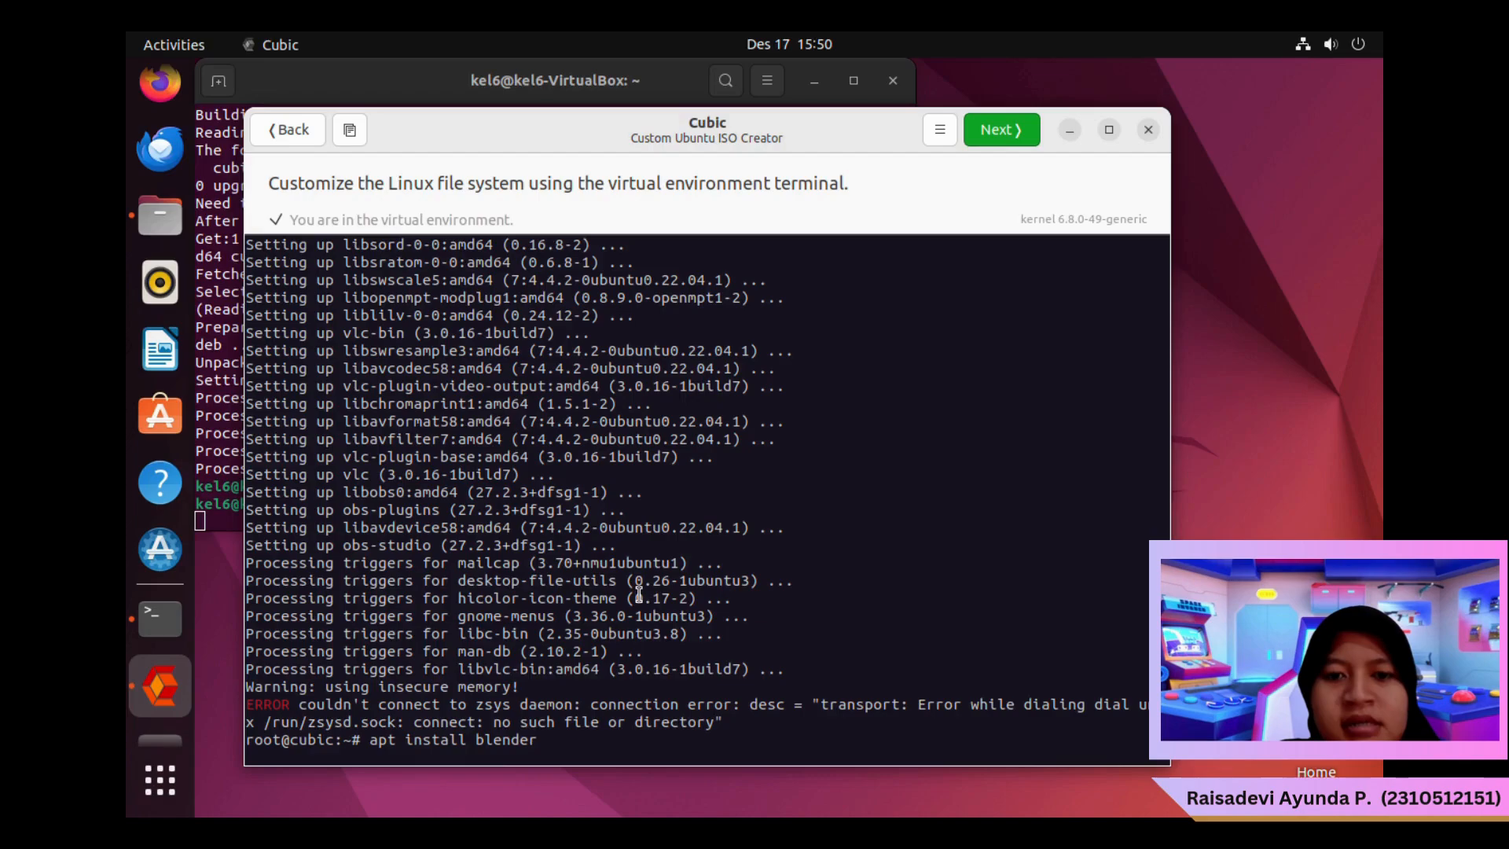
{"action": "key", "text": "Return"}
{"action": "type", "text": "y"}
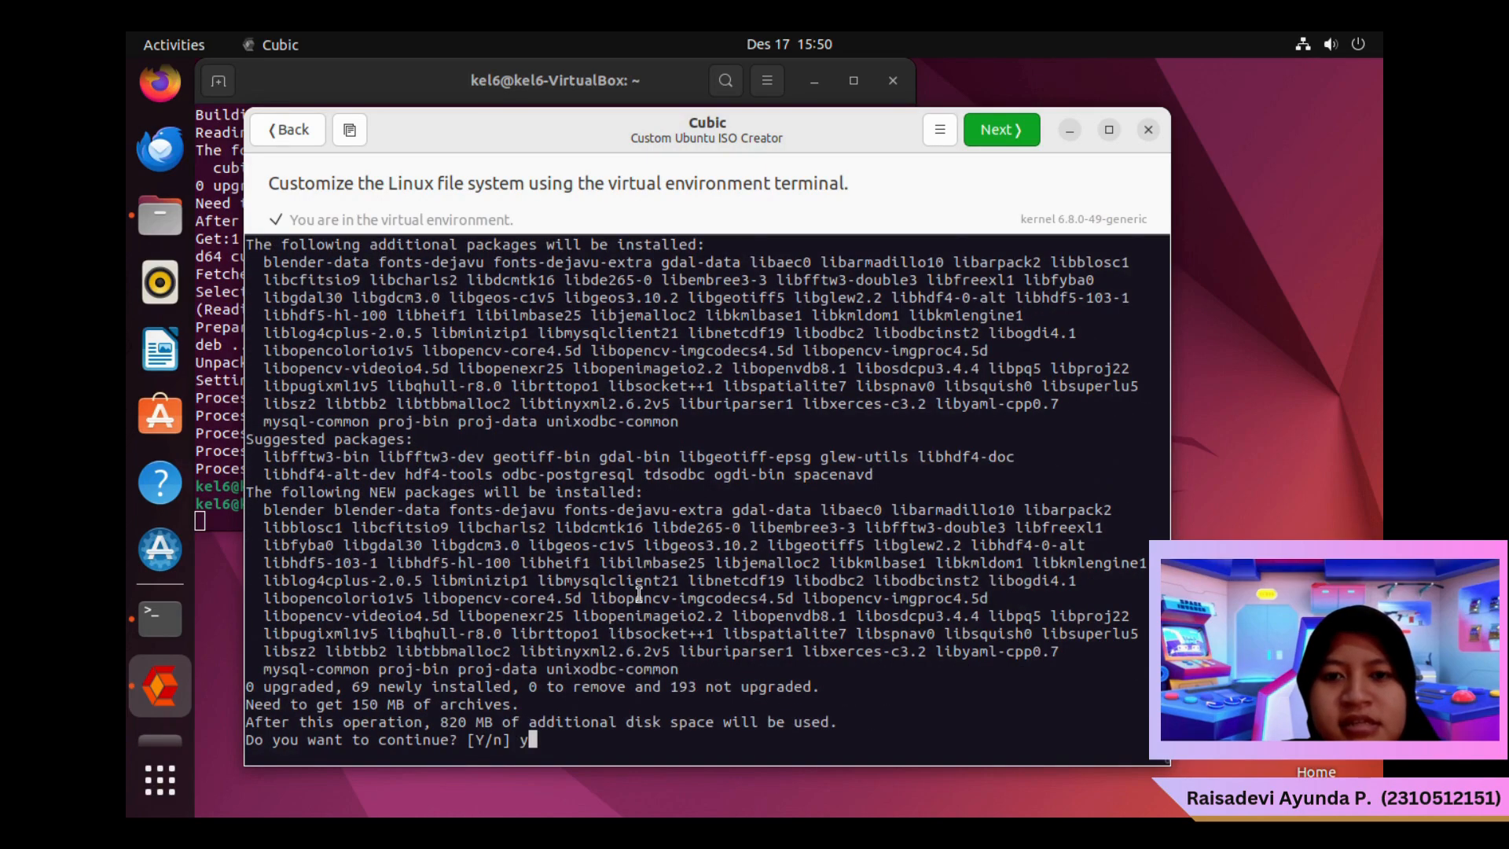
{"action": "key", "text": "Return"}
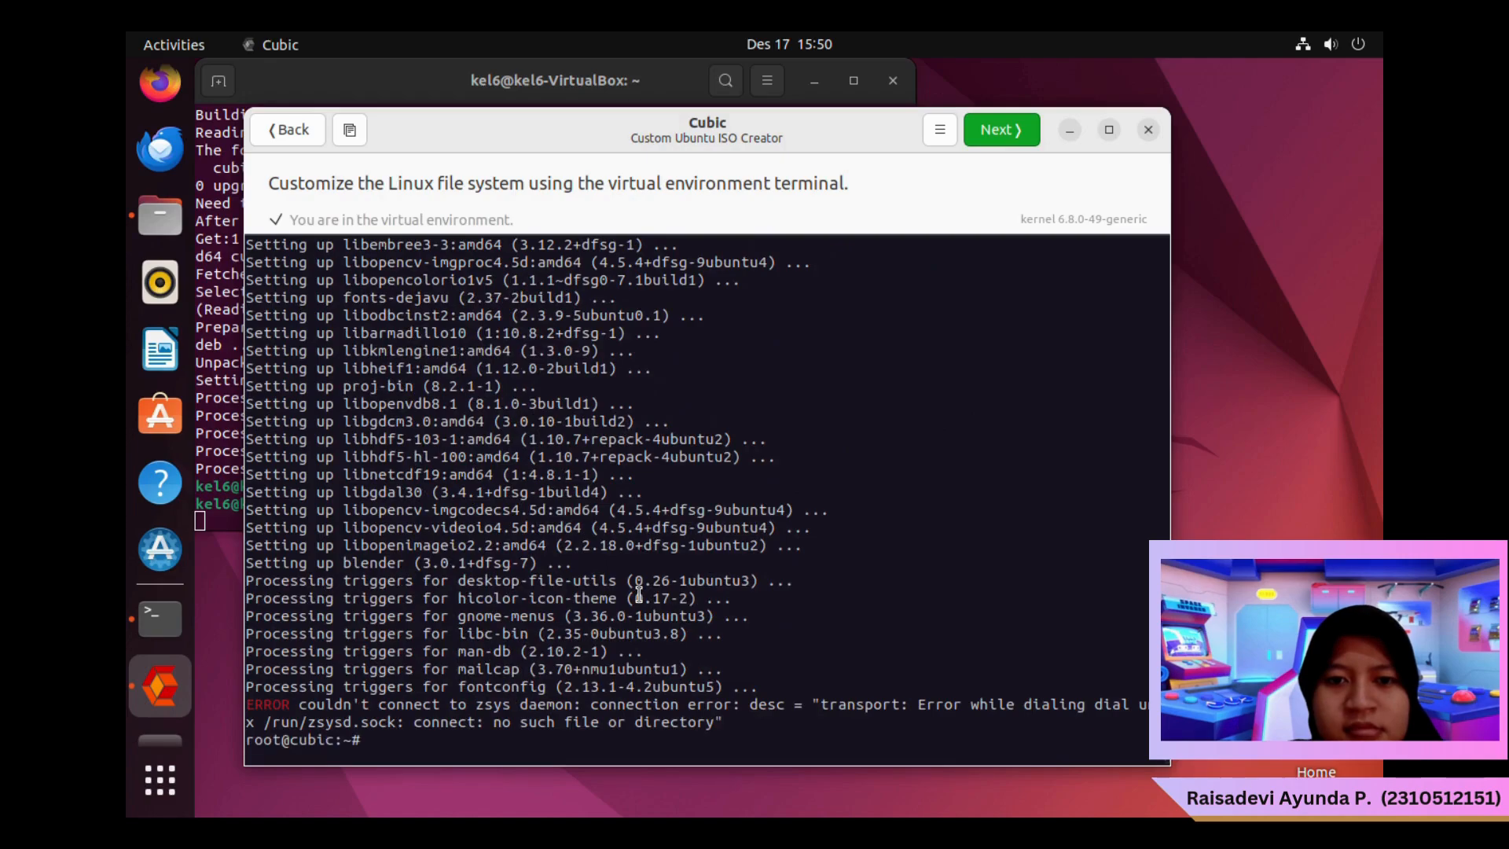
Run apt install vlc to add the VLC media player to the virtual environment
{"action": "type", "text": "t insta"}
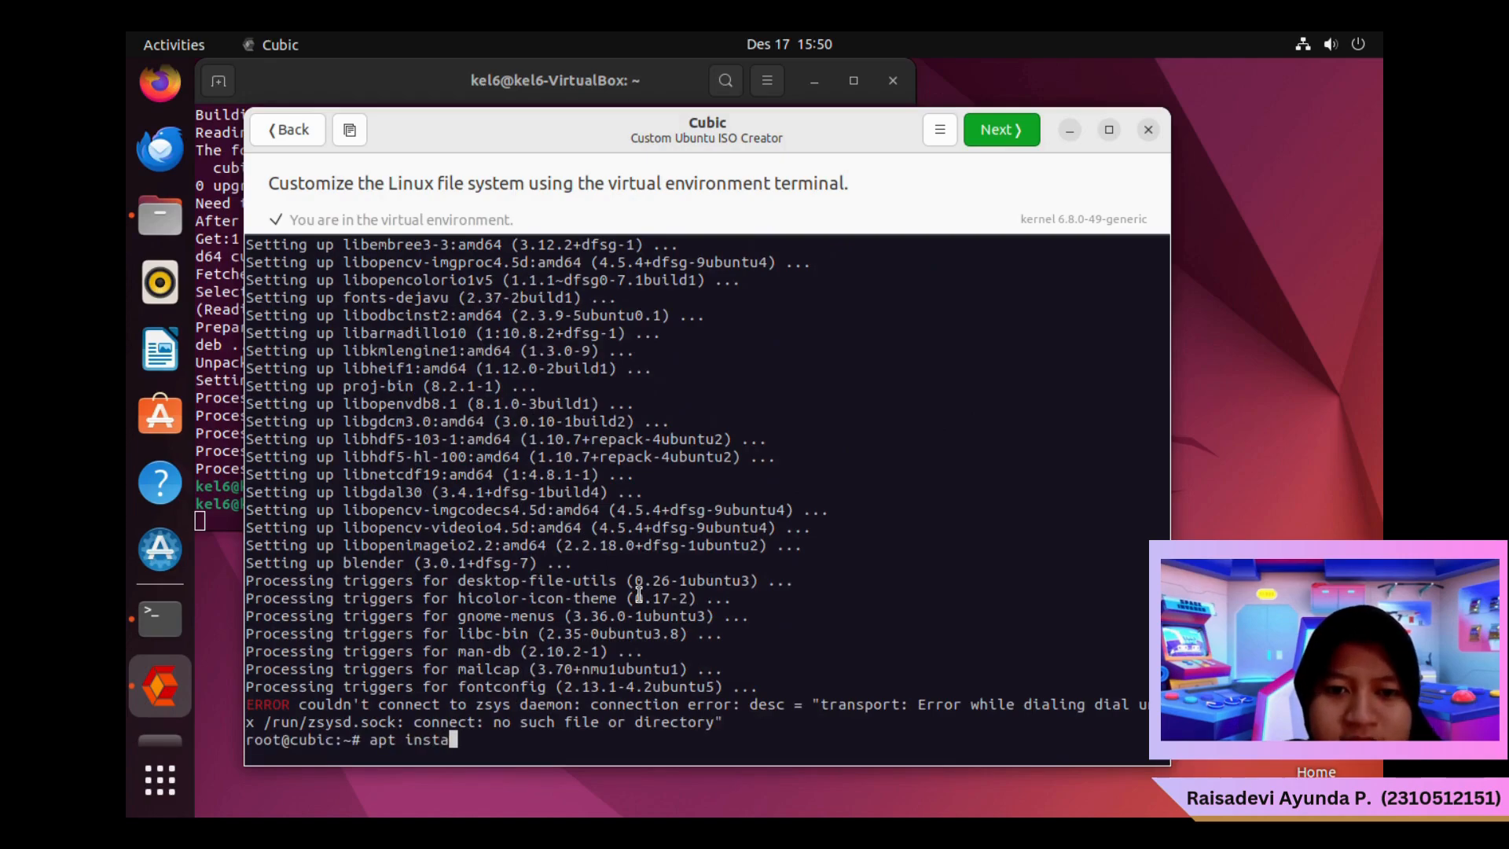
{"action": "type", "text": "ll vlc"}
{"action": "key", "text": "Return"}
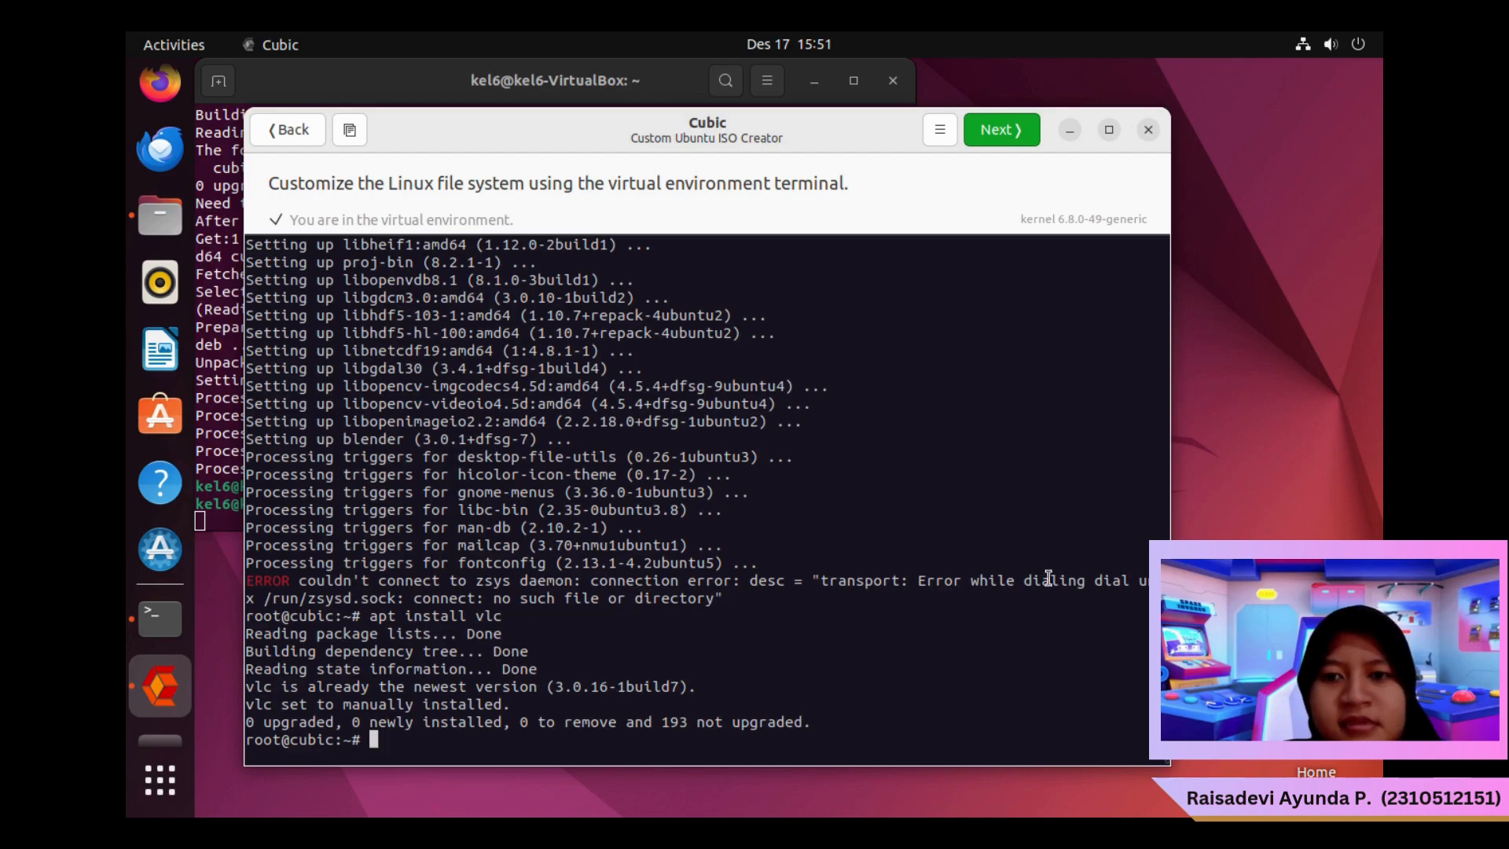
Run dpkg -i on steam.deb and on discord.deb to install the Steam and Discord packages
{"action": "type", "text": "dpkg "}
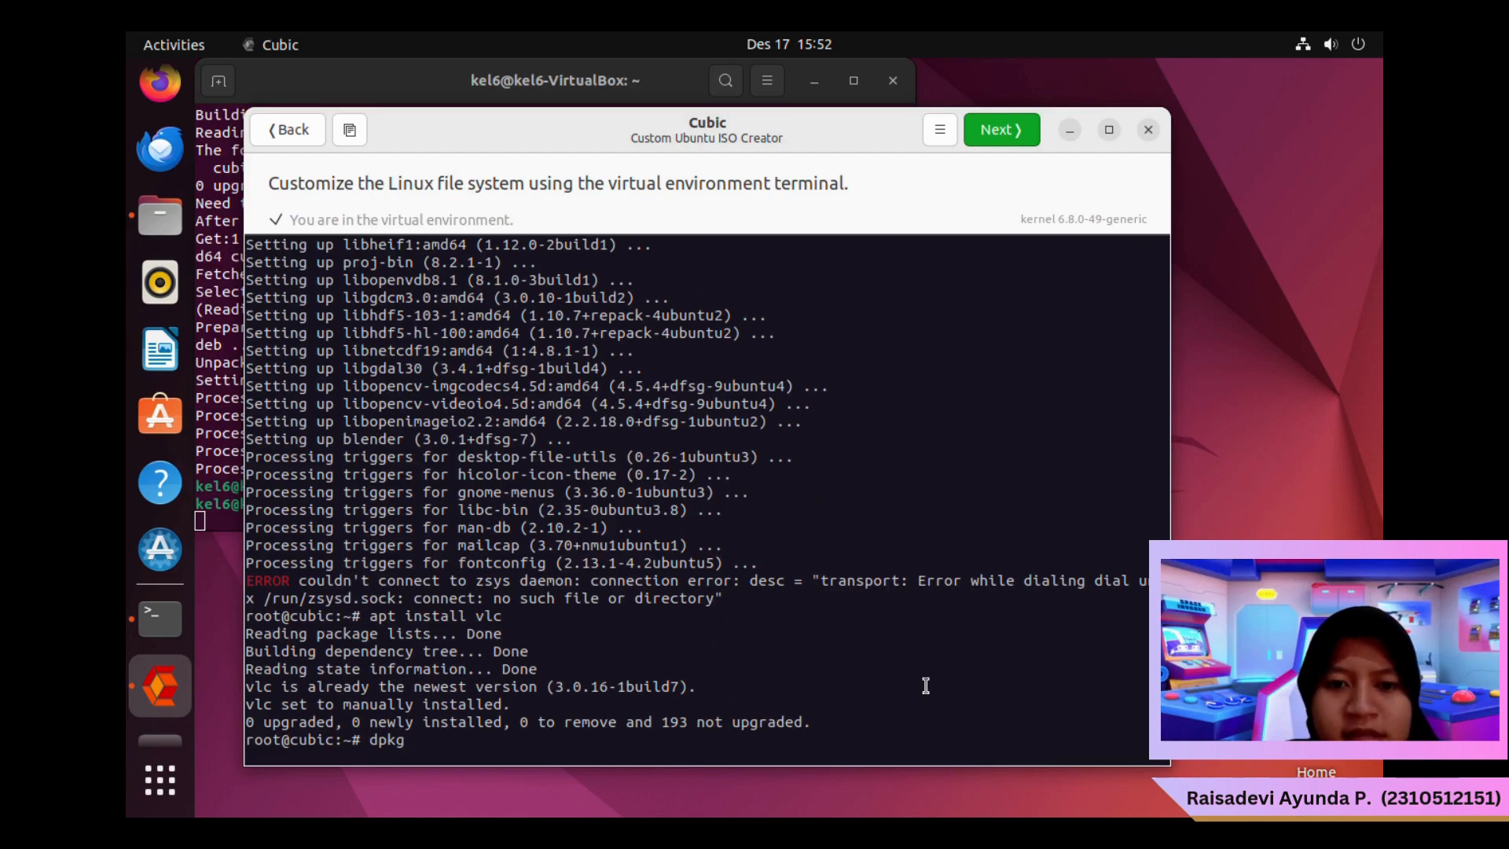
{"action": "type", "text": "-i steam.deb"}
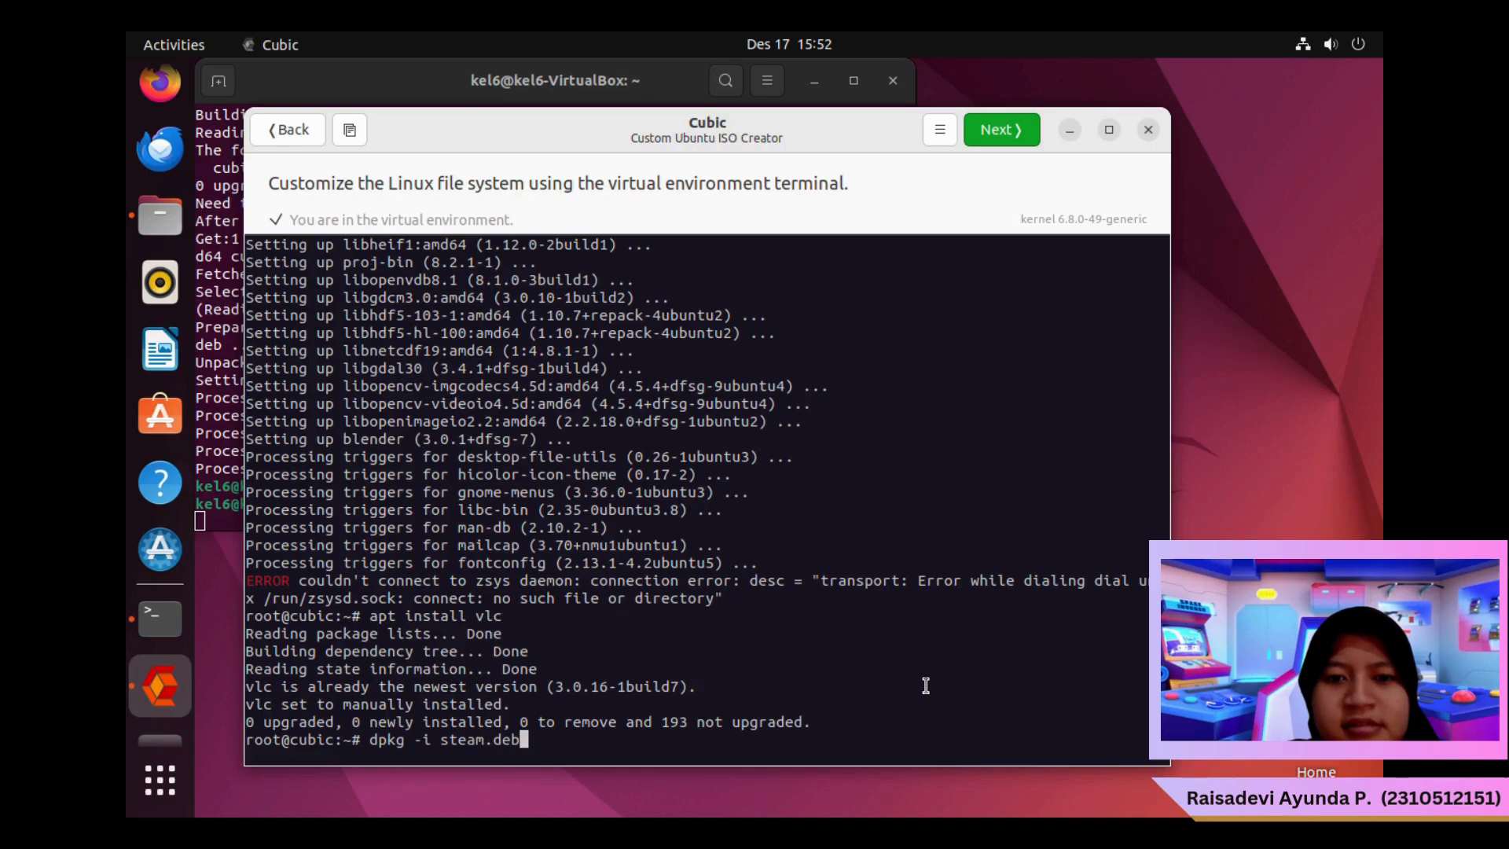
{"action": "key", "text": "Return"}
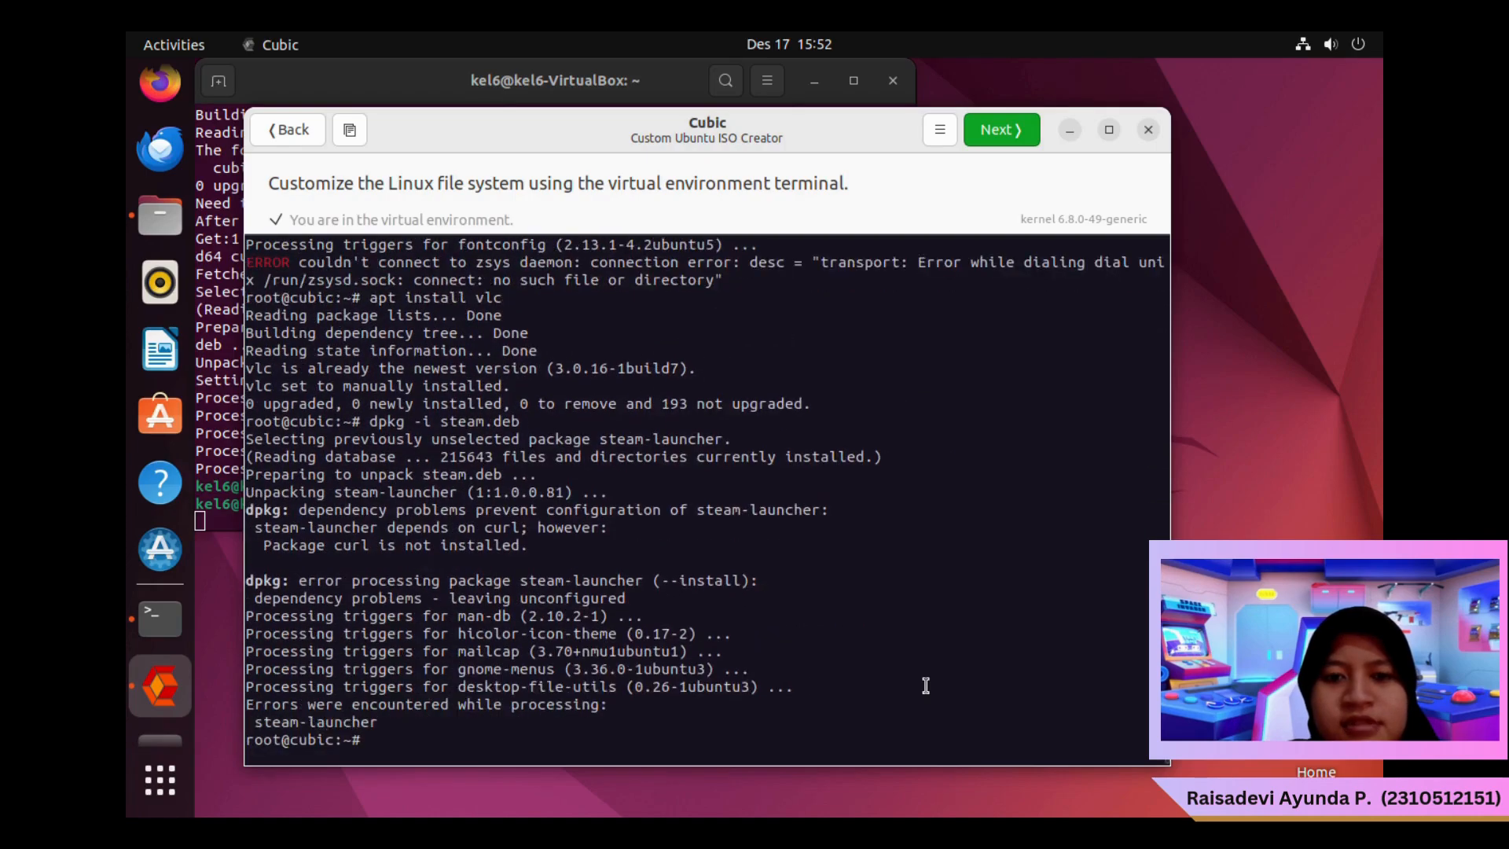
{"action": "type", "text": "dpkg -i "}
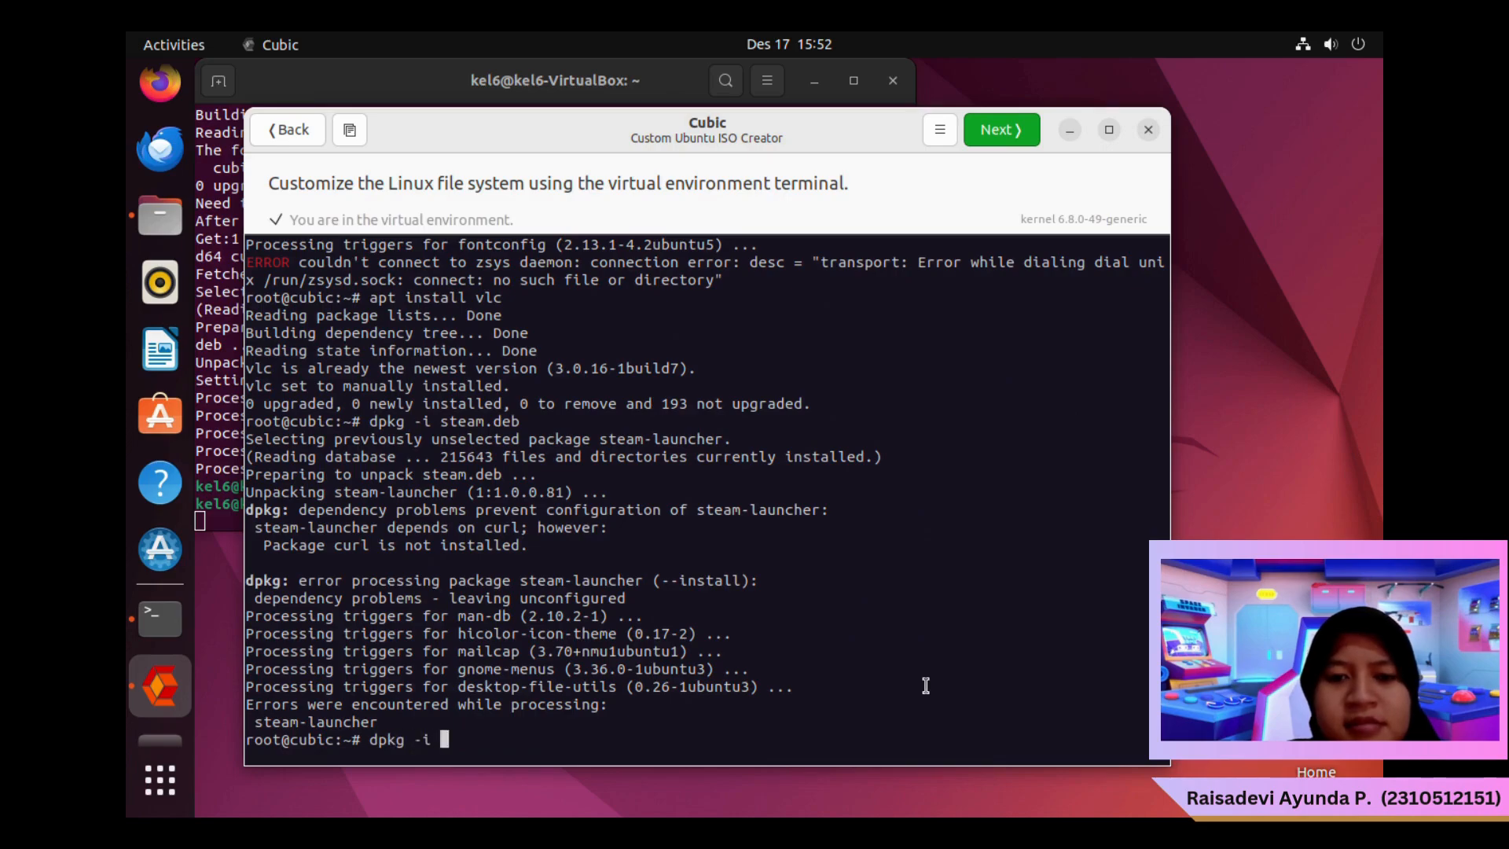
{"action": "type", "text": "discord.deb"}
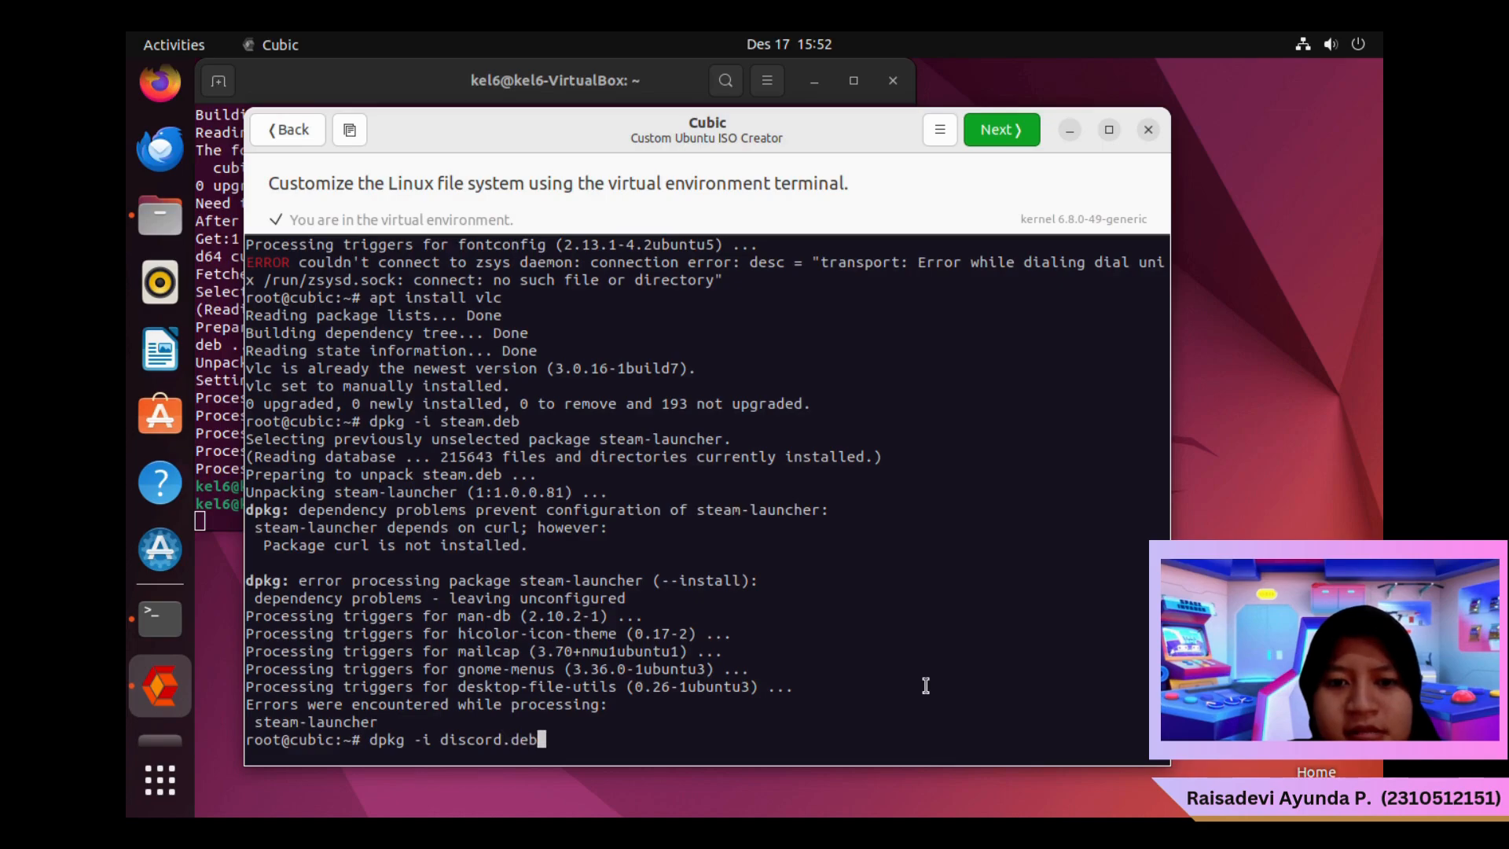
{"action": "key", "text": "Return"}
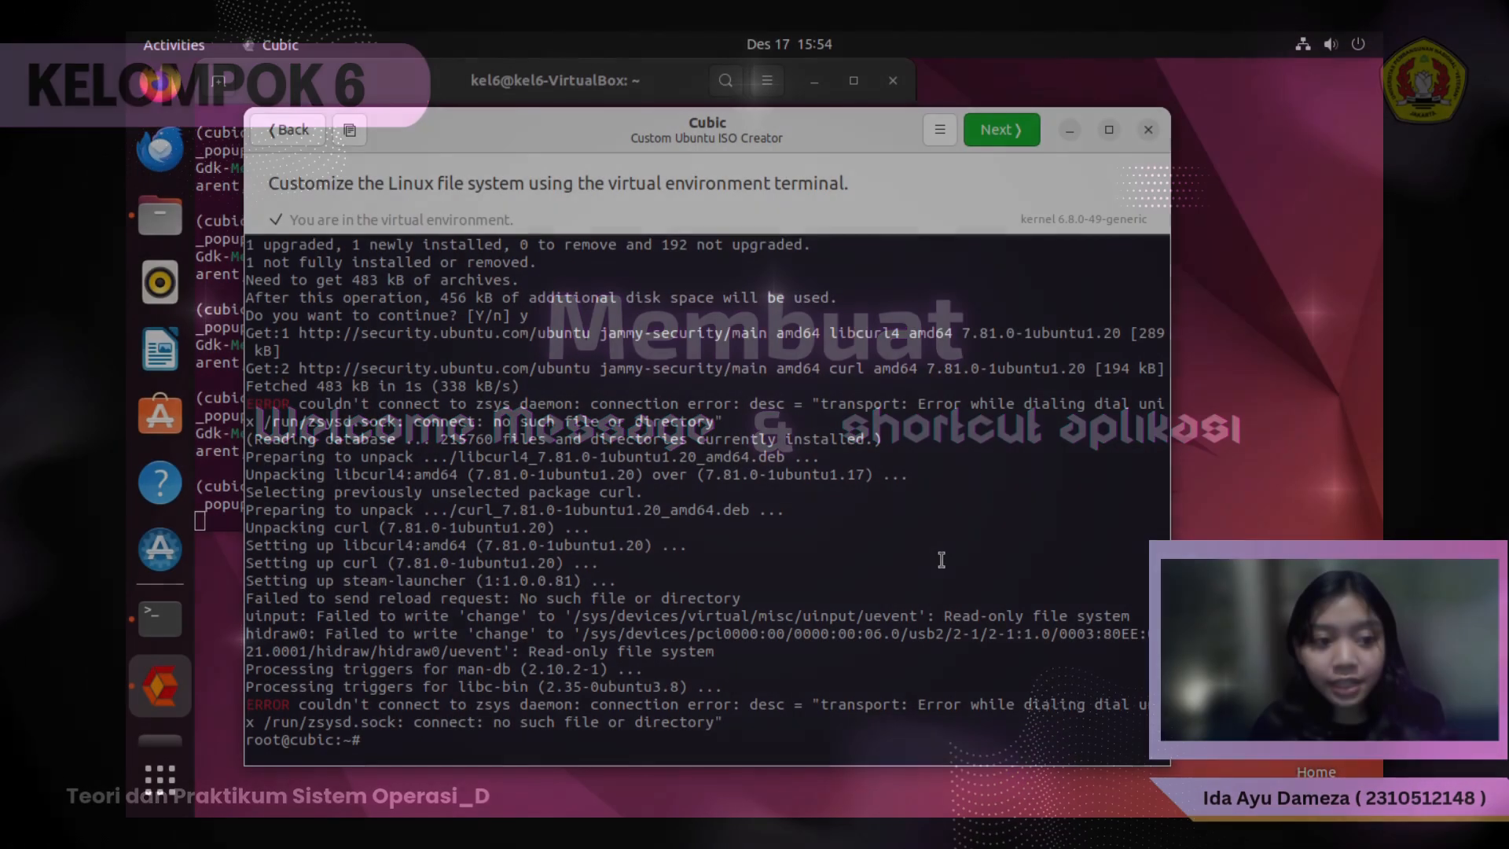
Install the figlet package with apt install -y figlet
{"action": "type", "text": "ap"}
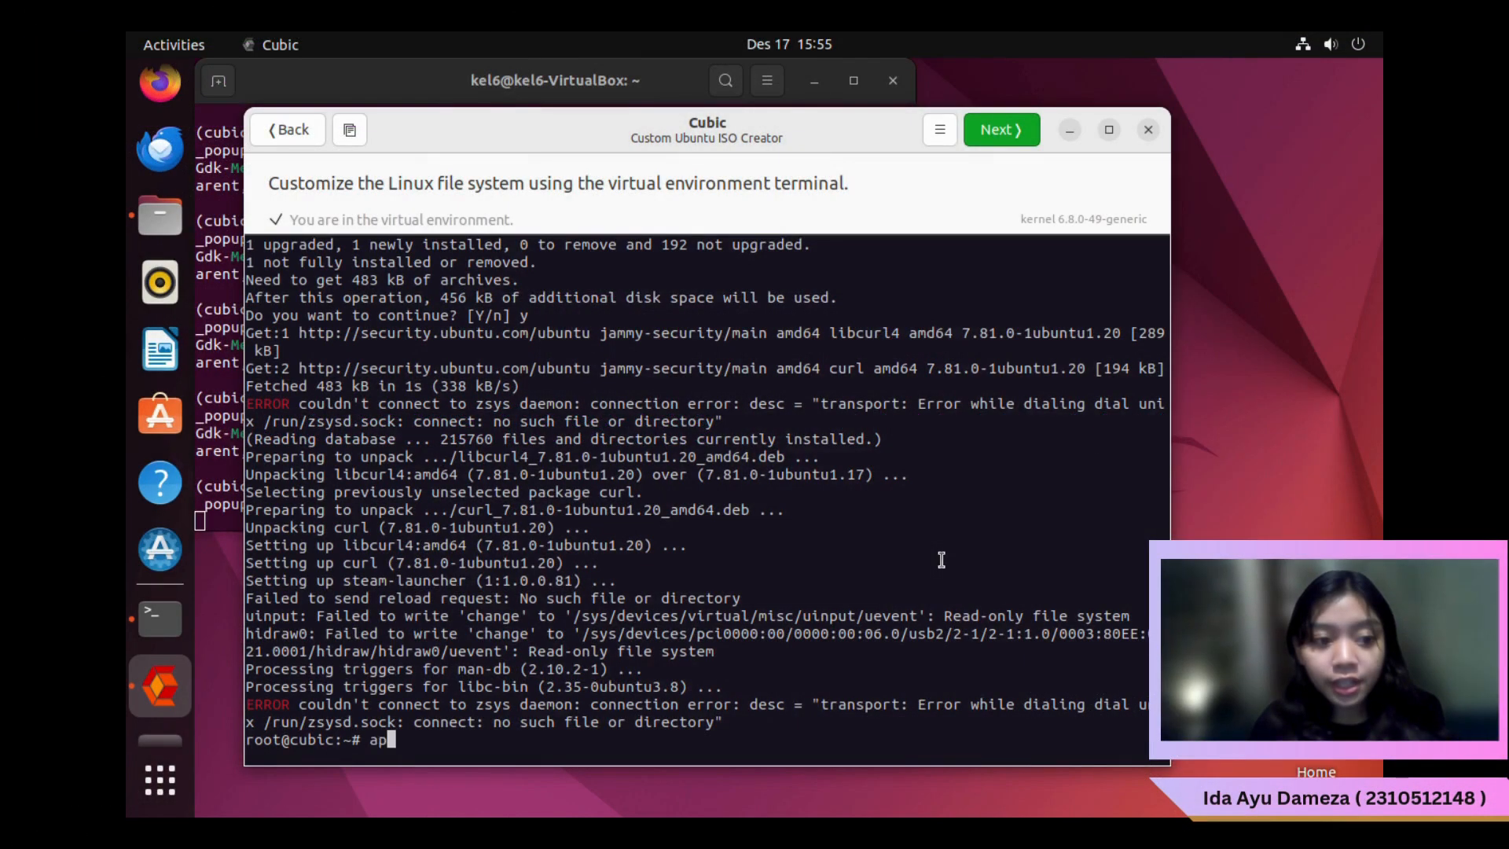
{"action": "type", "text": "t instal"}
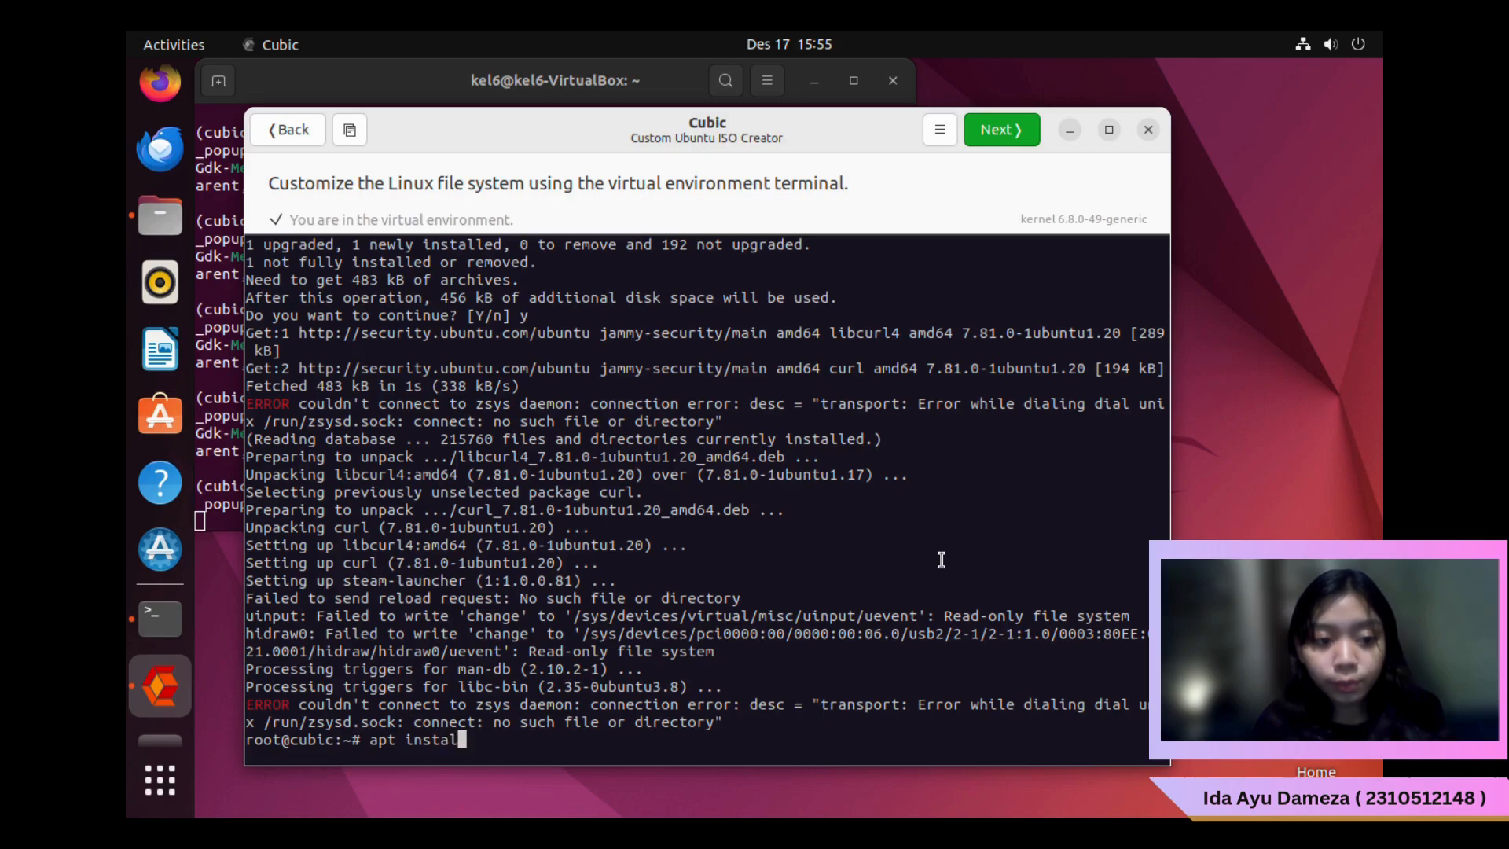
{"action": "type", "text": "l -y figlet"}
{"action": "key", "text": "Return"}
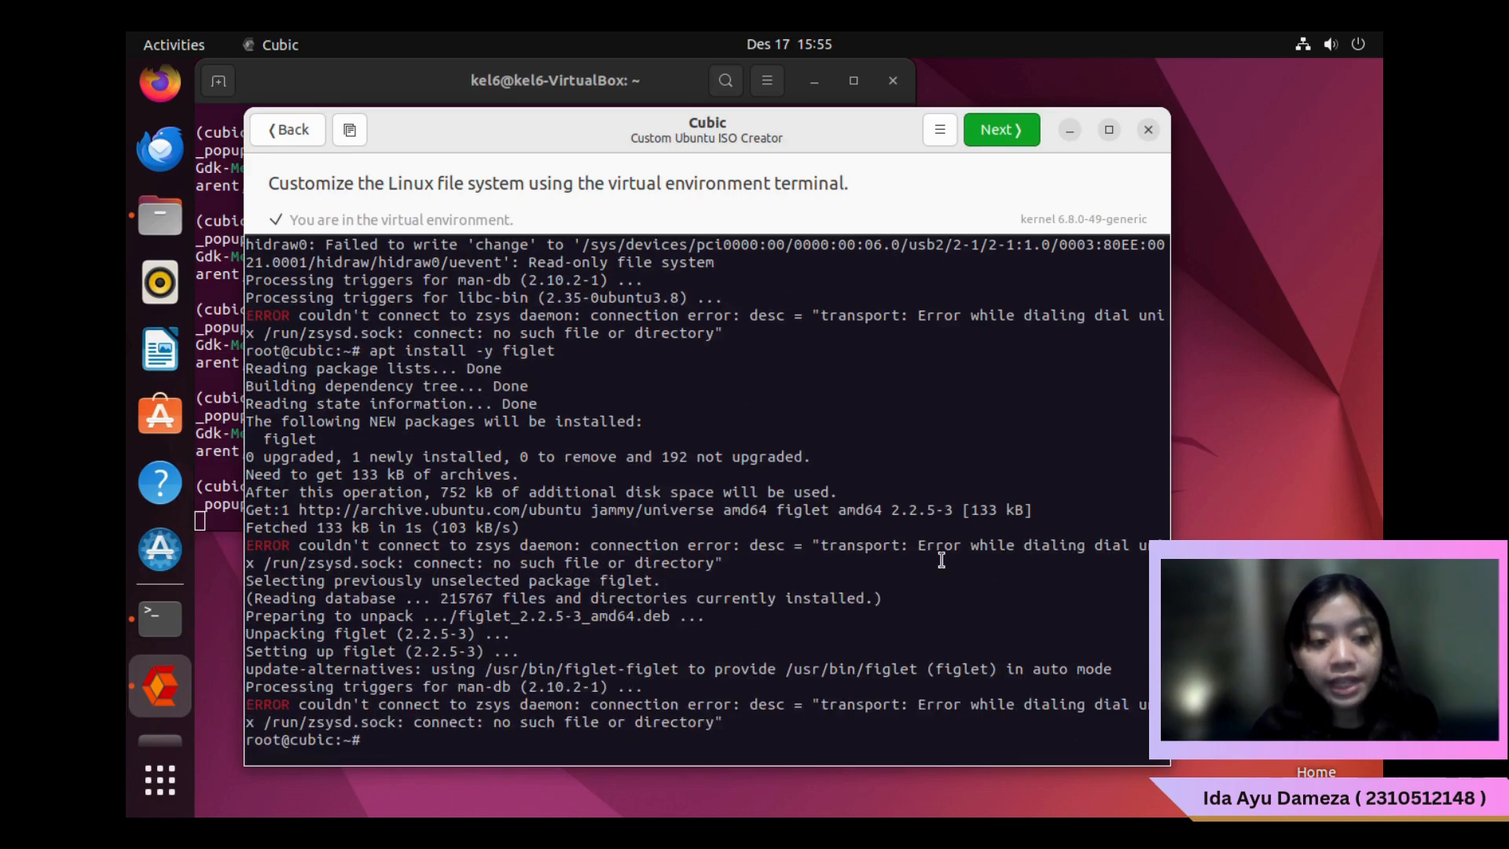
Test figlet by rendering the text "uas" as ASCII art and return to the shell prompt
{"action": "type", "text": "figlet"}
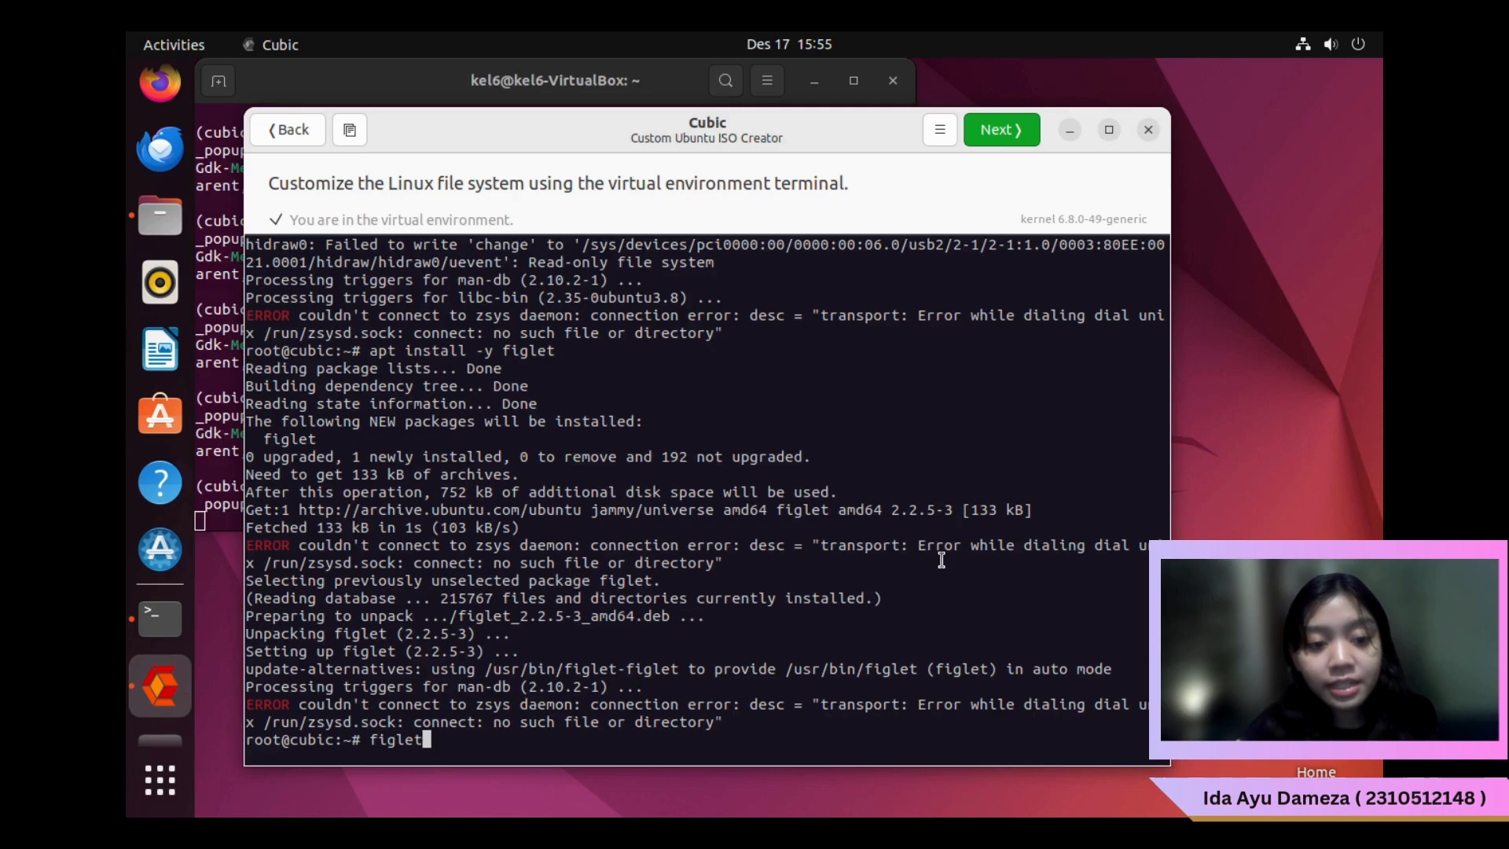
{"action": "key", "text": "Return"}
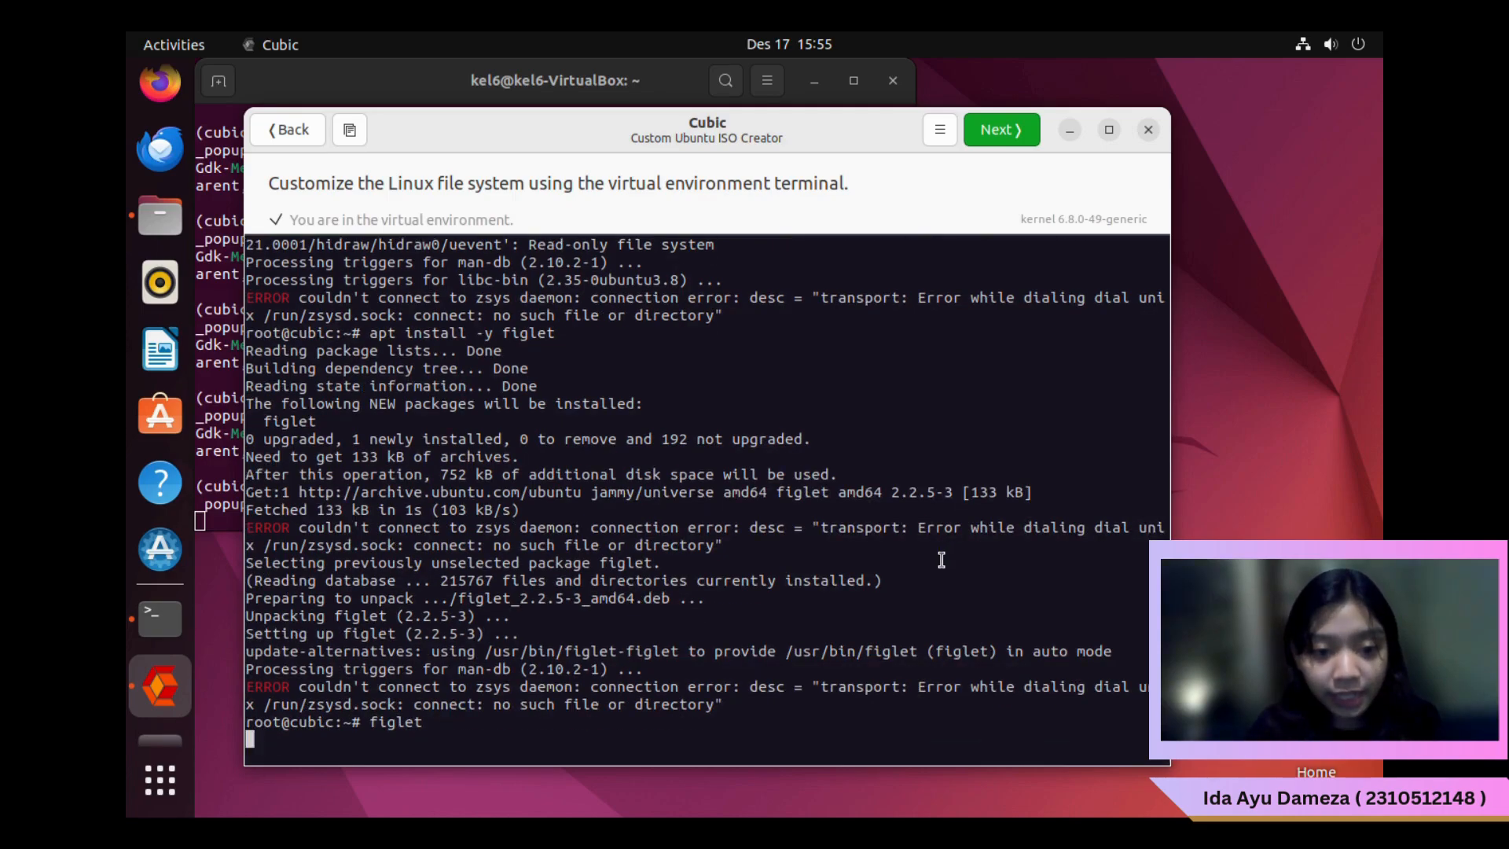
{"action": "type", "text": "uas"}
{"action": "key", "text": "Return"}
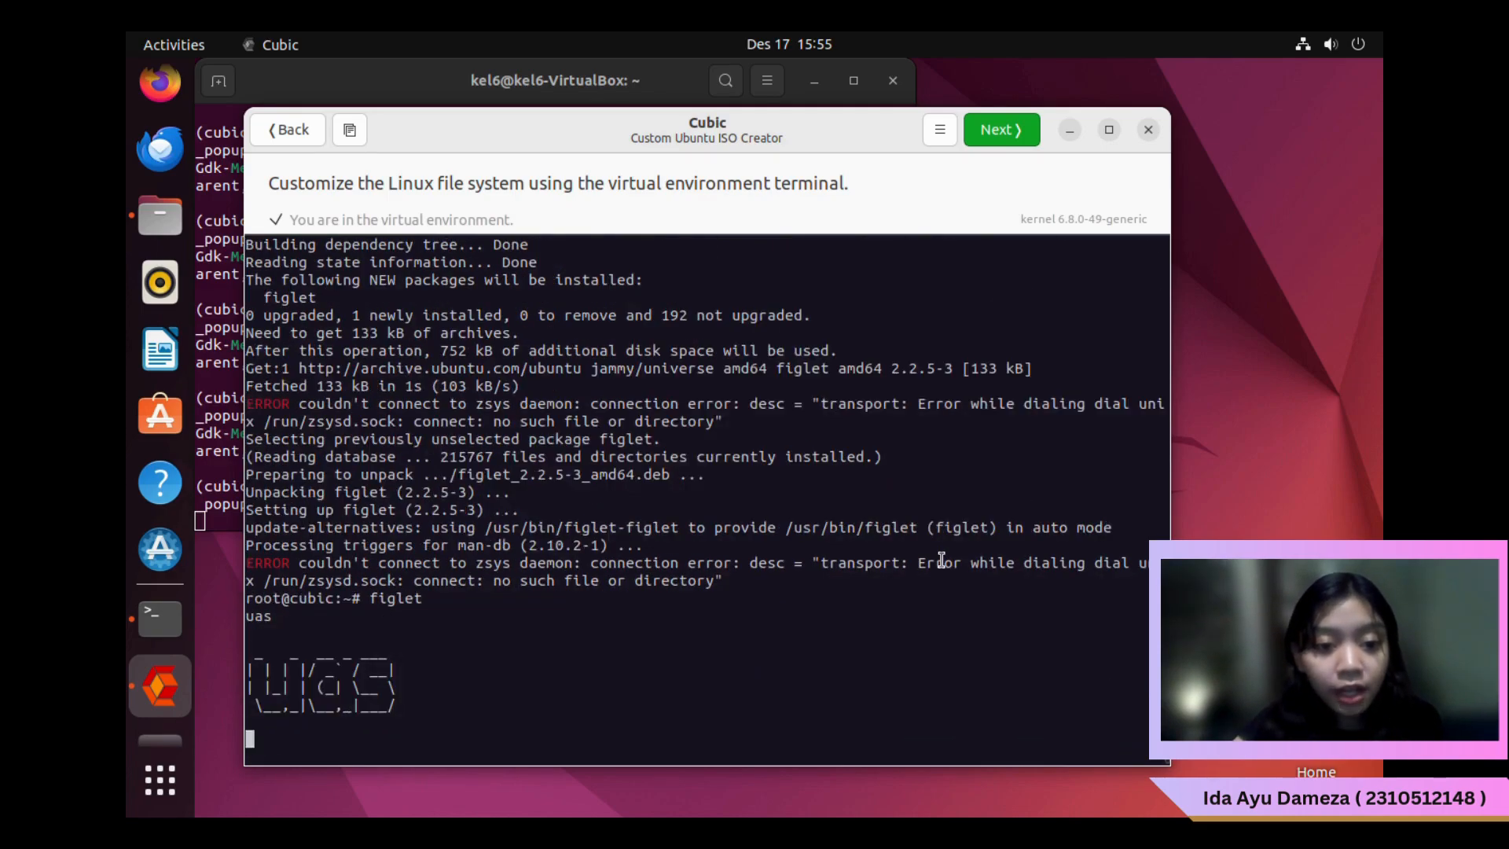
{"action": "key", "text": "ctrl+c"}
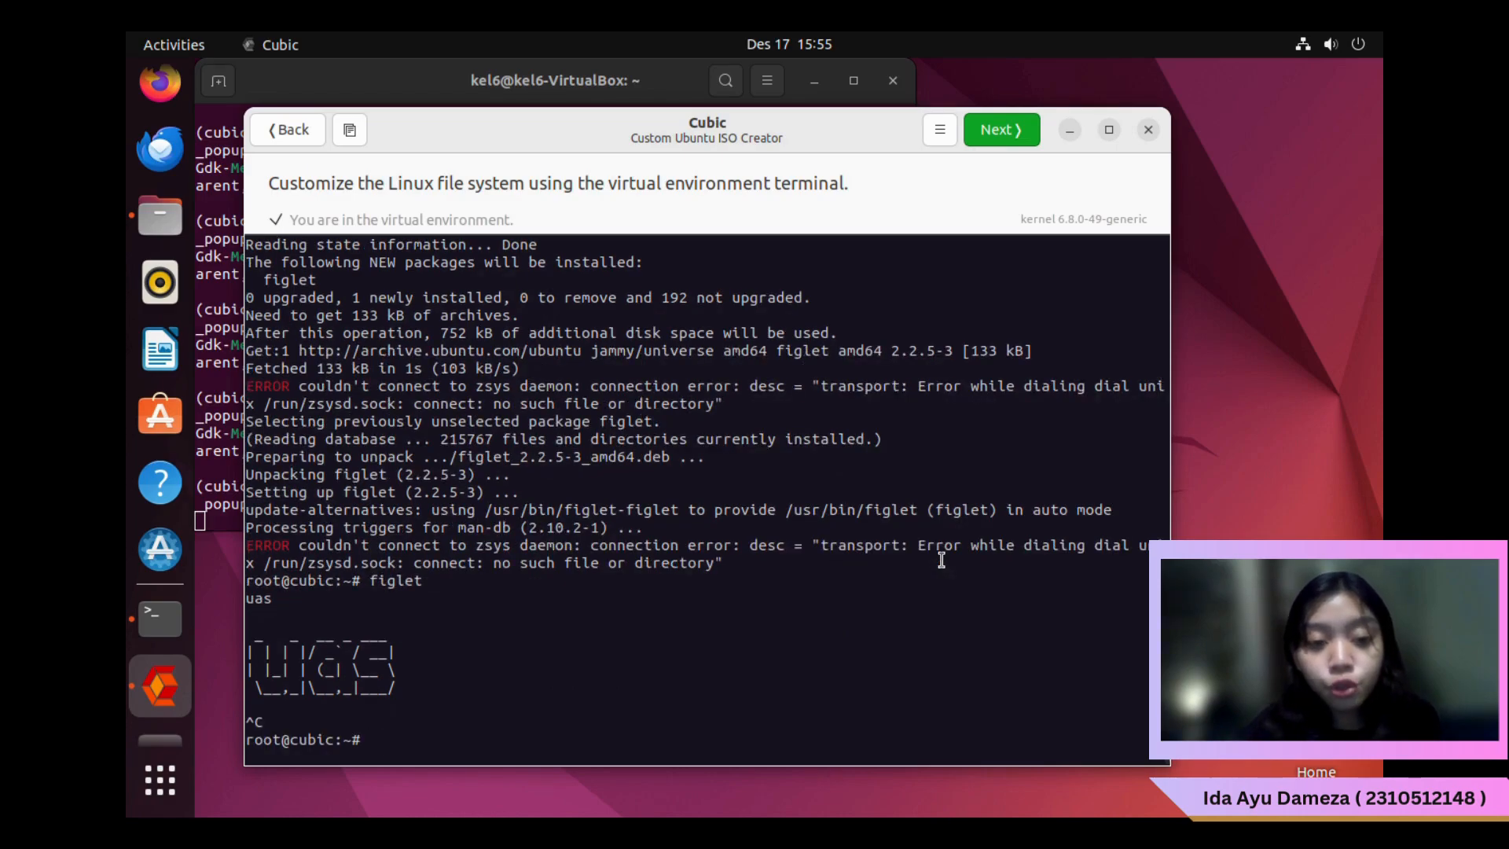
Open the system-wide shell configuration file /etc/bash.bashrc in nano
{"action": "type", "text": "nano"}
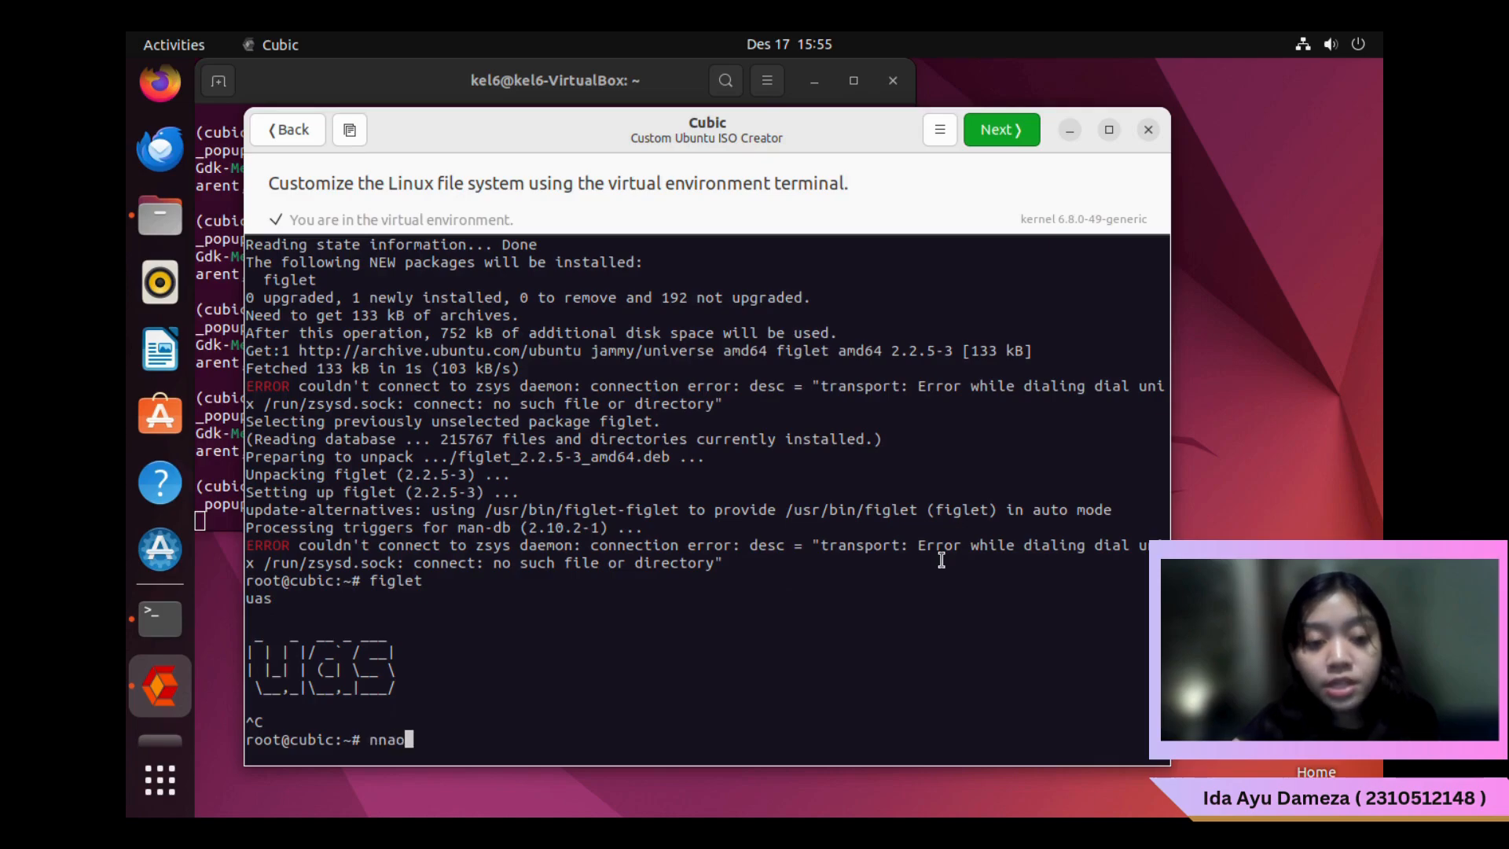
{"action": "type", "text": " /e"}
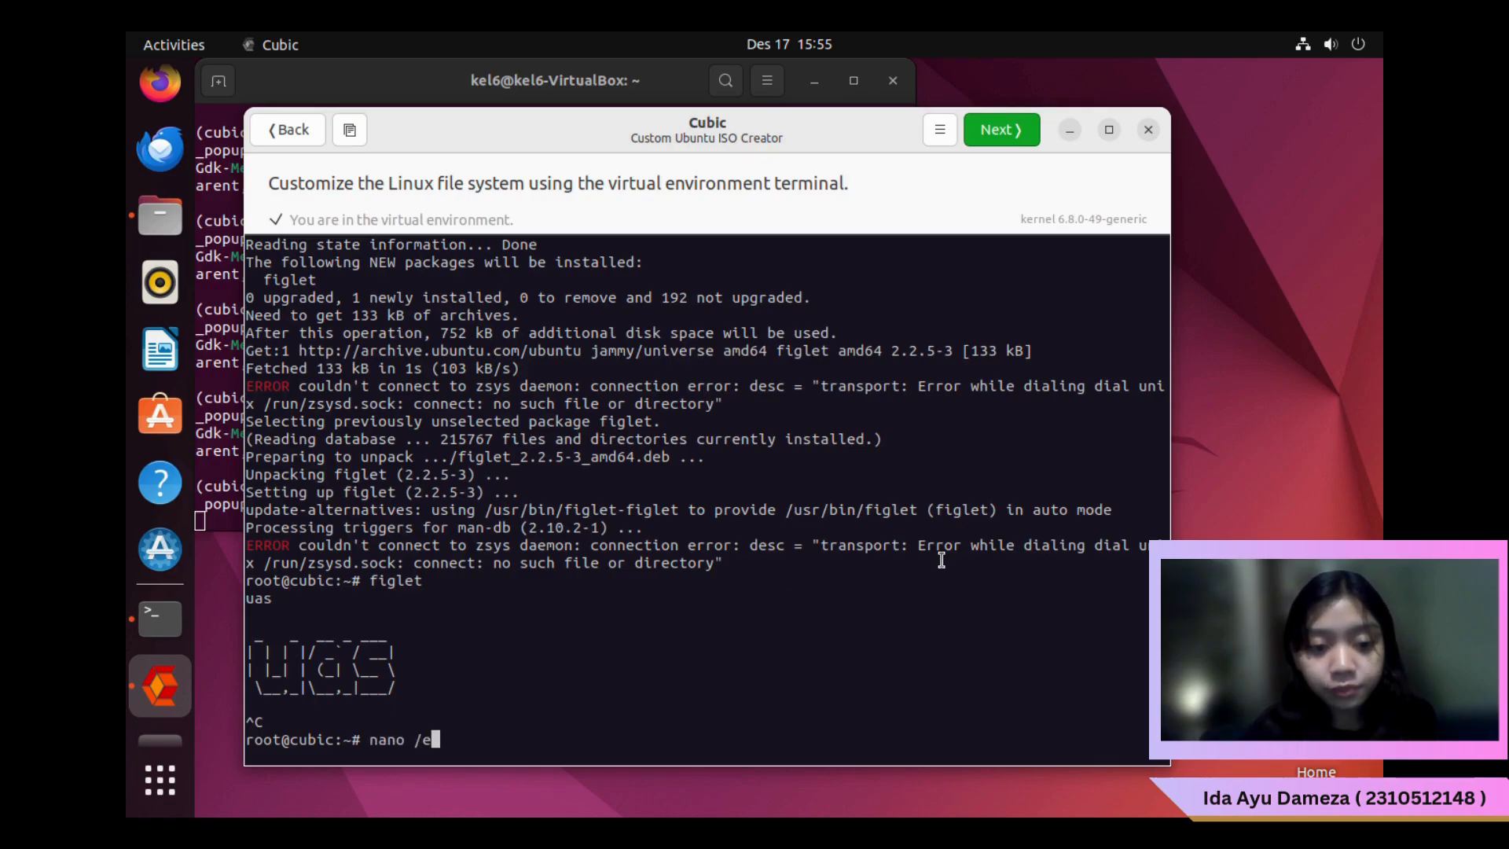
{"action": "type", "text": "tc/bash/"}
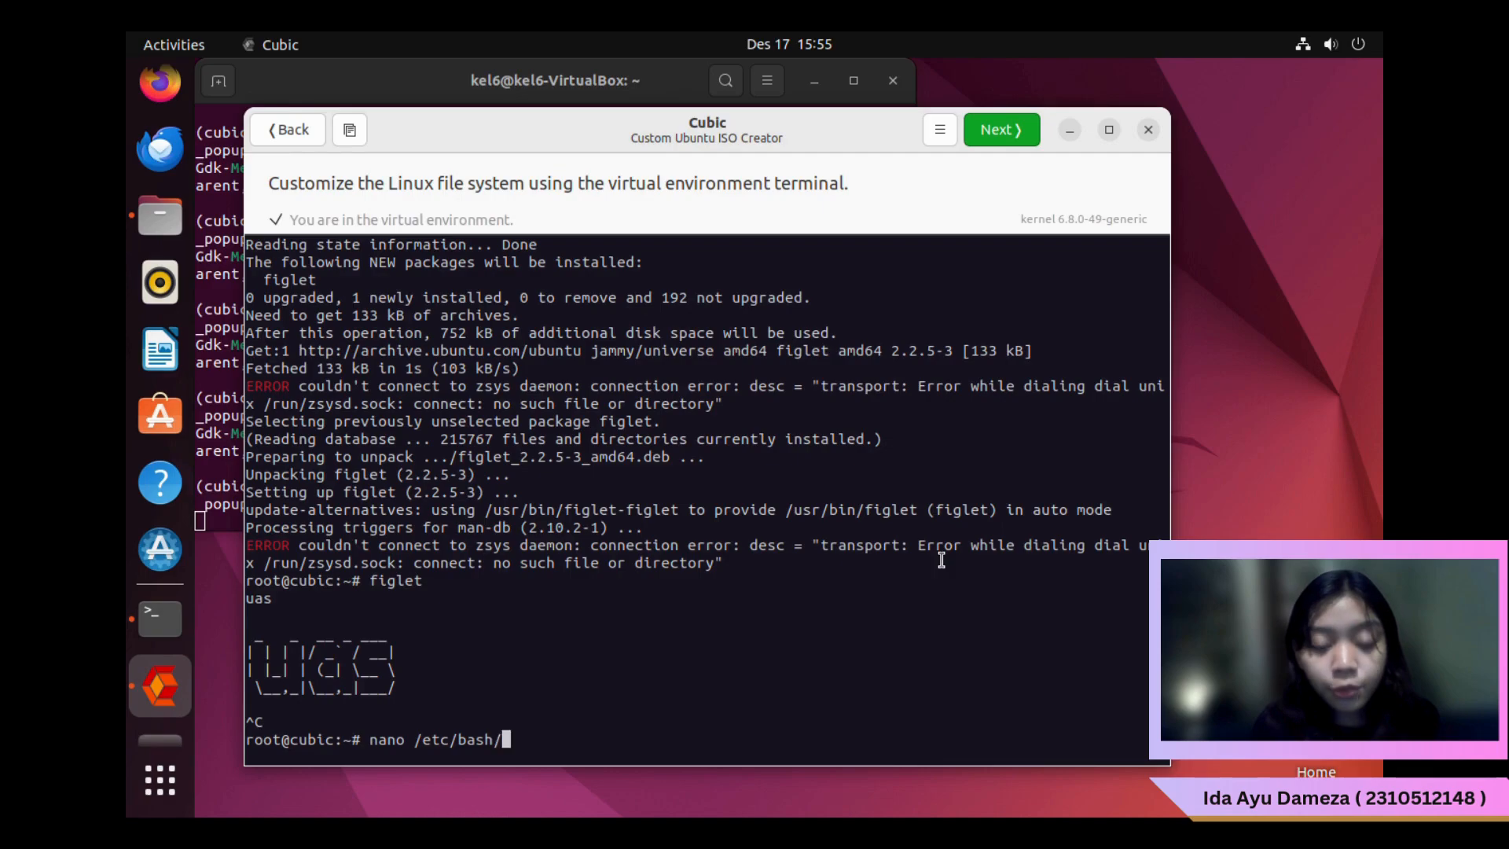
{"action": "key", "text": "BackSpace"}
{"action": "type", "text": ".bashrc"}
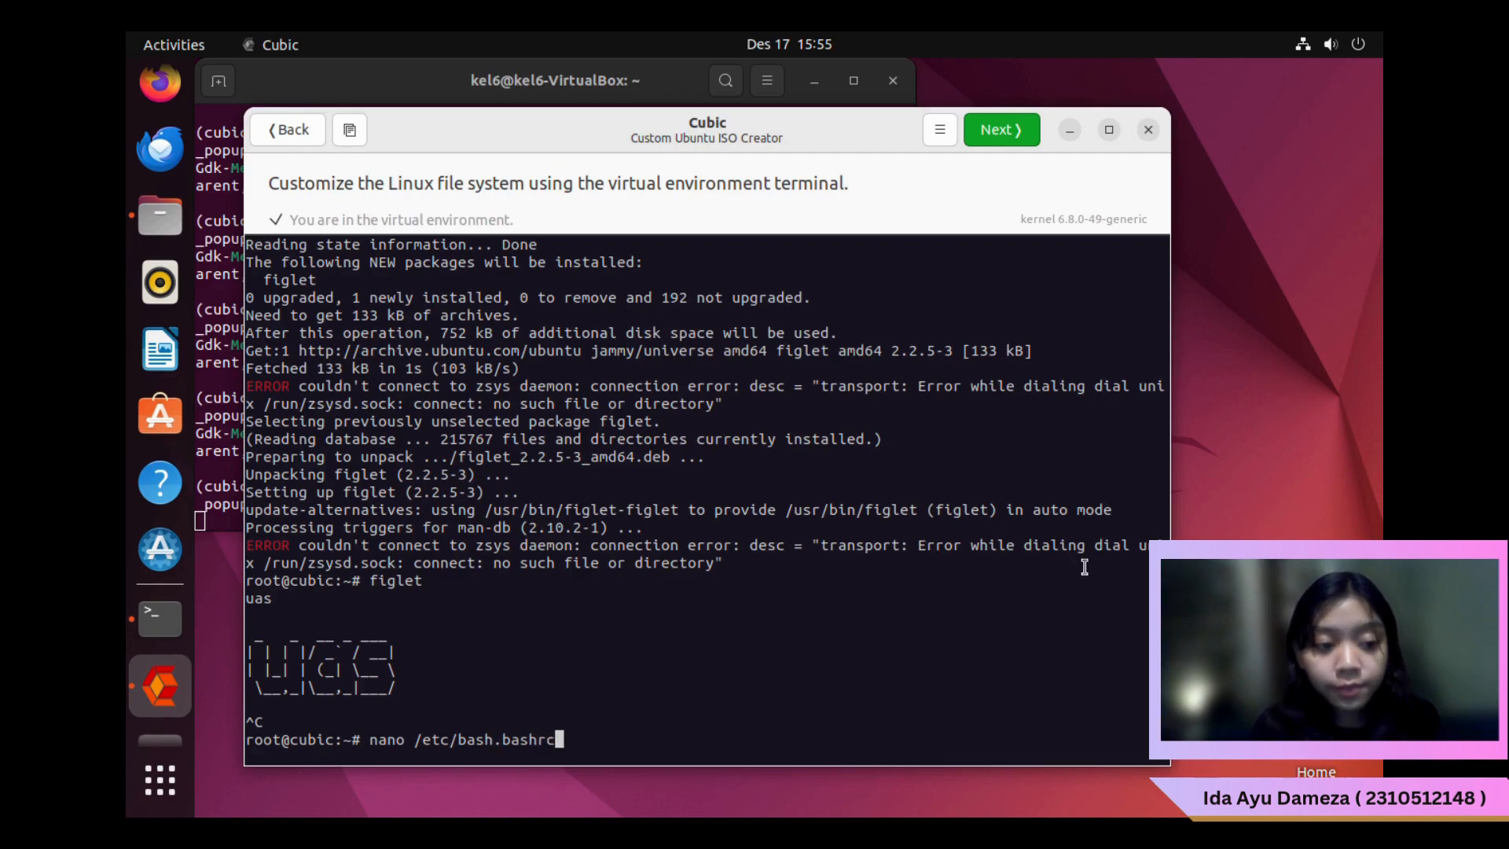
{"action": "key", "text": "Return"}
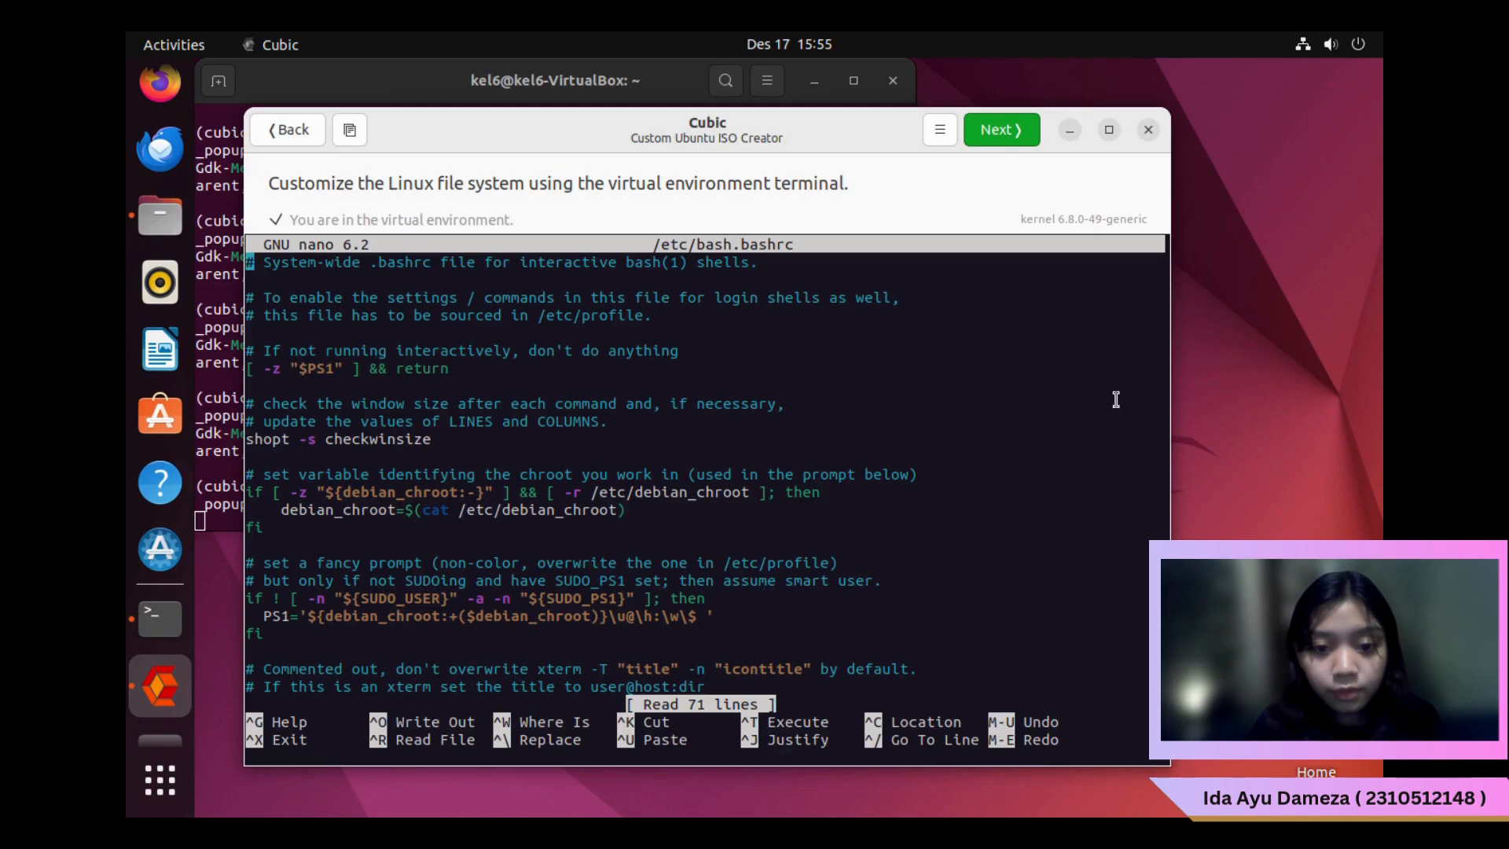
Append the line figlet "Kelompok 6" after the final fi at the end of /etc/bash.bashrc
{"action": "scroll", "coordinate": [1114, 397], "scroll_direction": "down", "scroll_amount": 15}
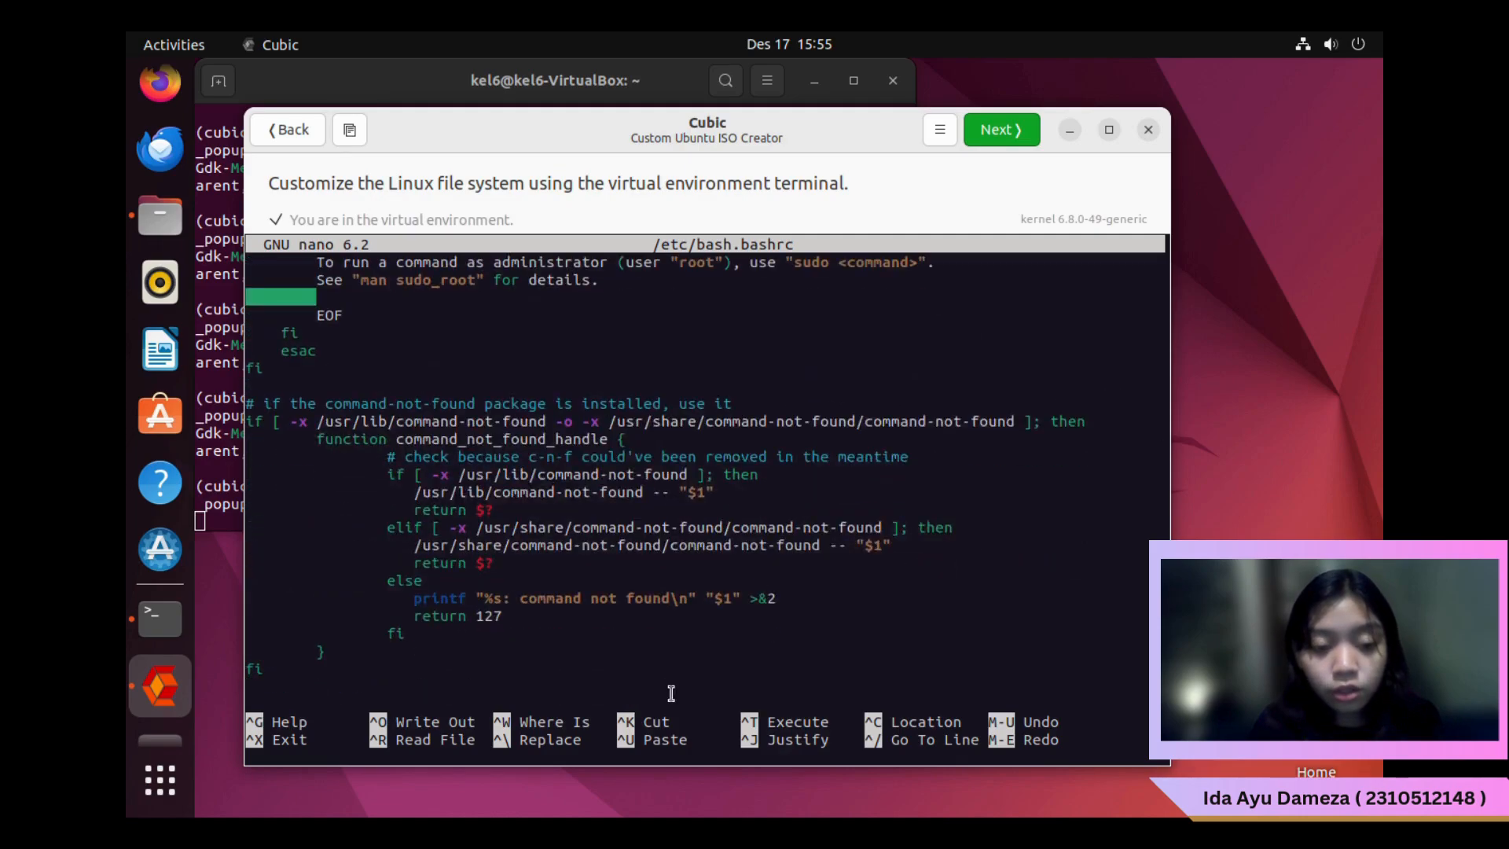
{"action": "key", "text": "Return"}
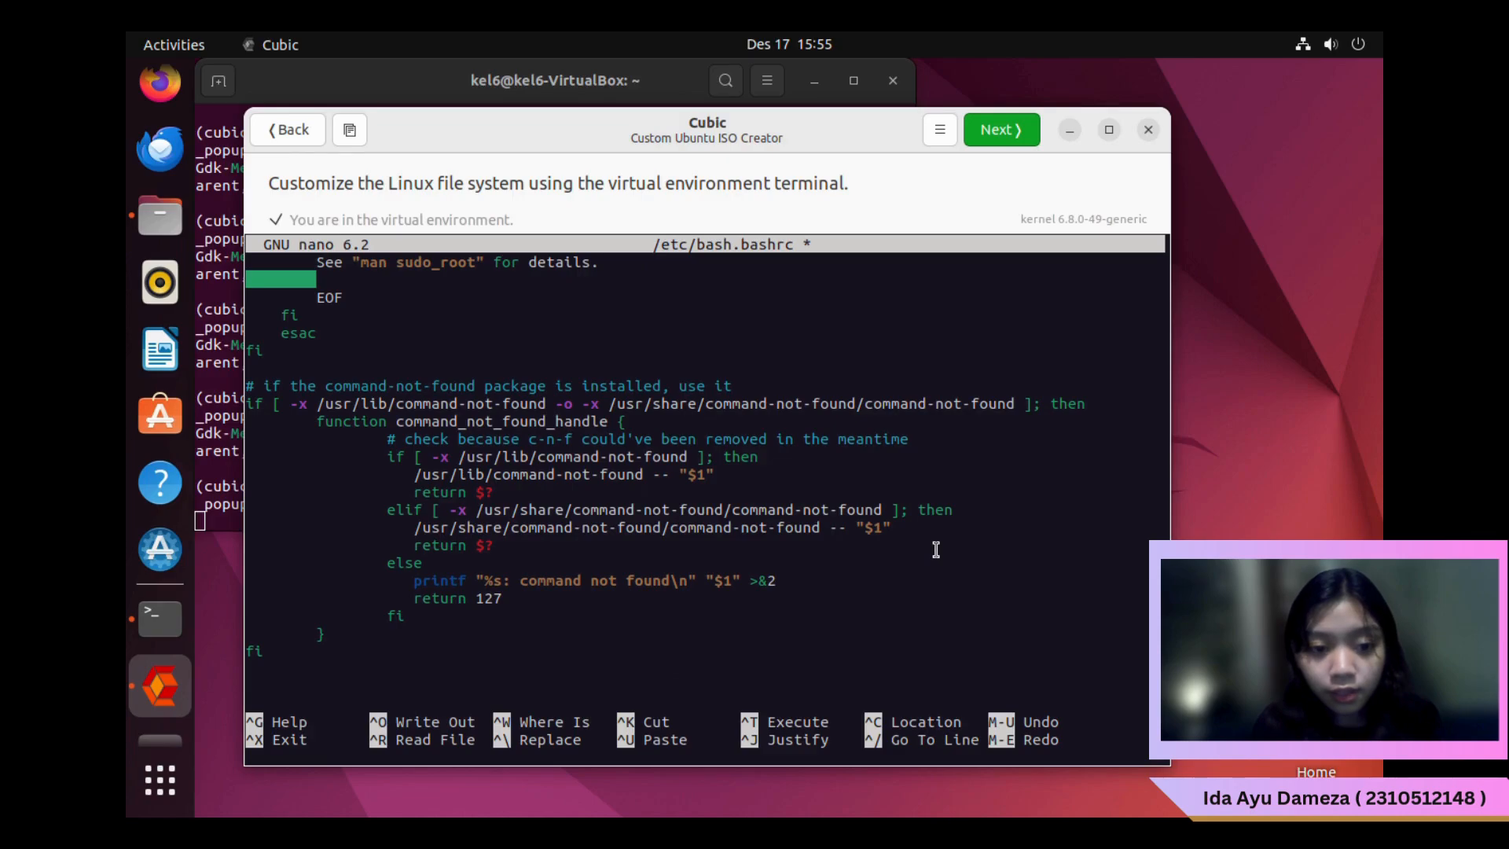
{"action": "type", "text": "figle"}
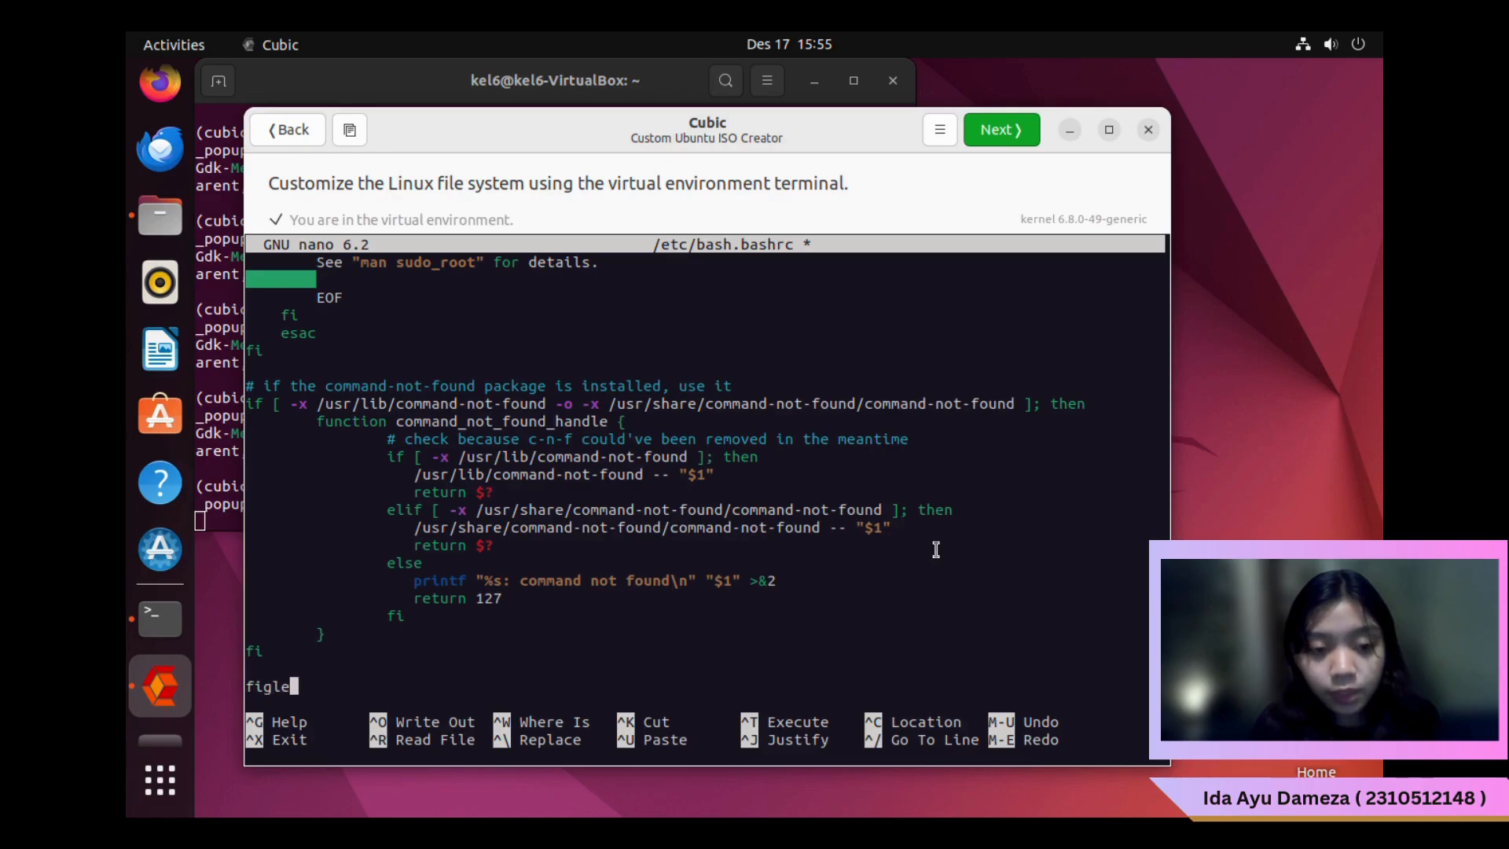
{"action": "type", "text": "t \""}
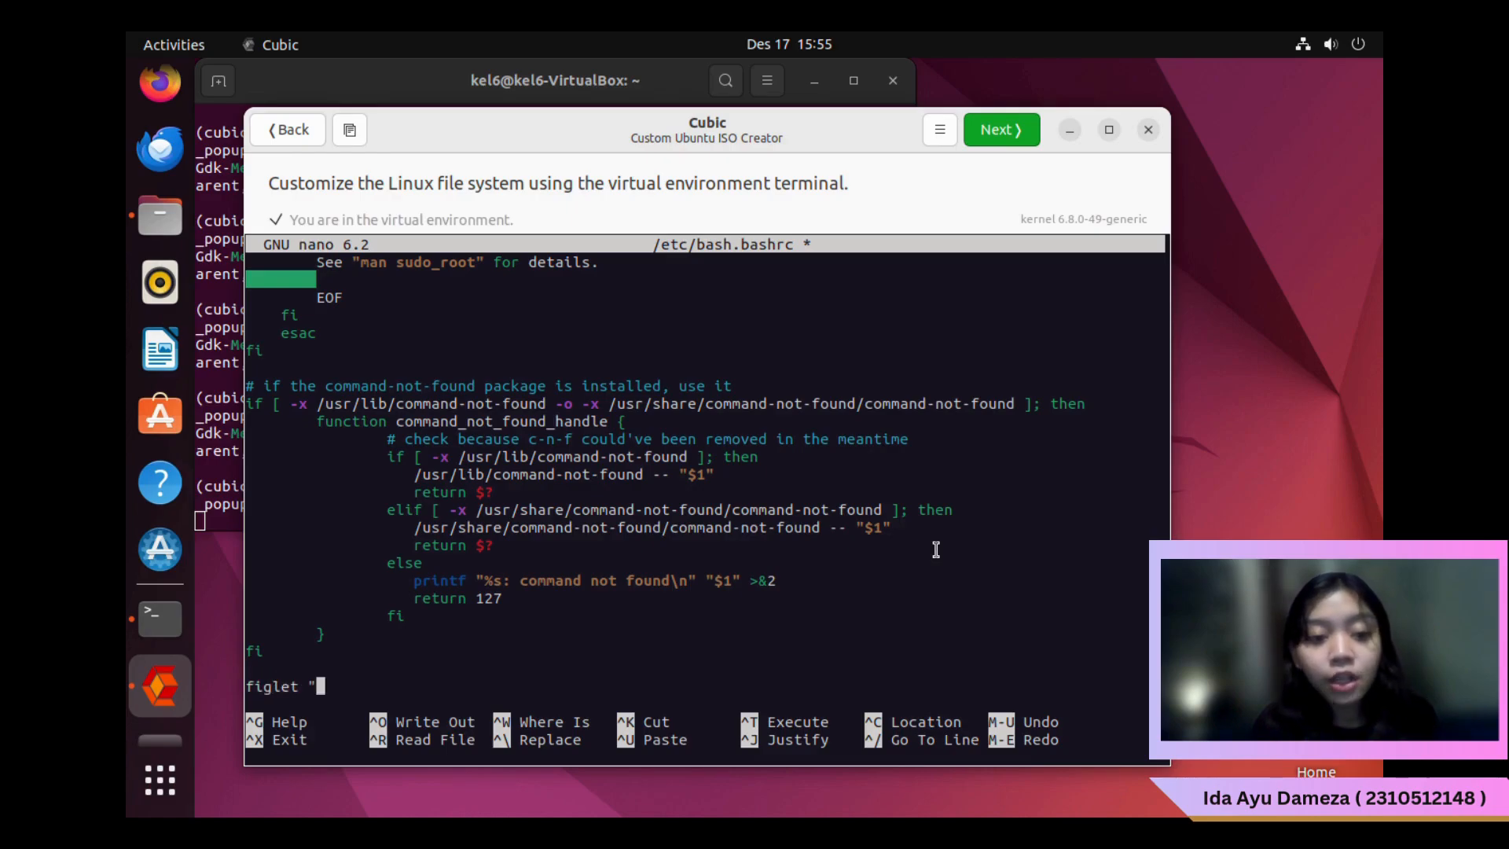
{"action": "type", "text": "Kelompok "}
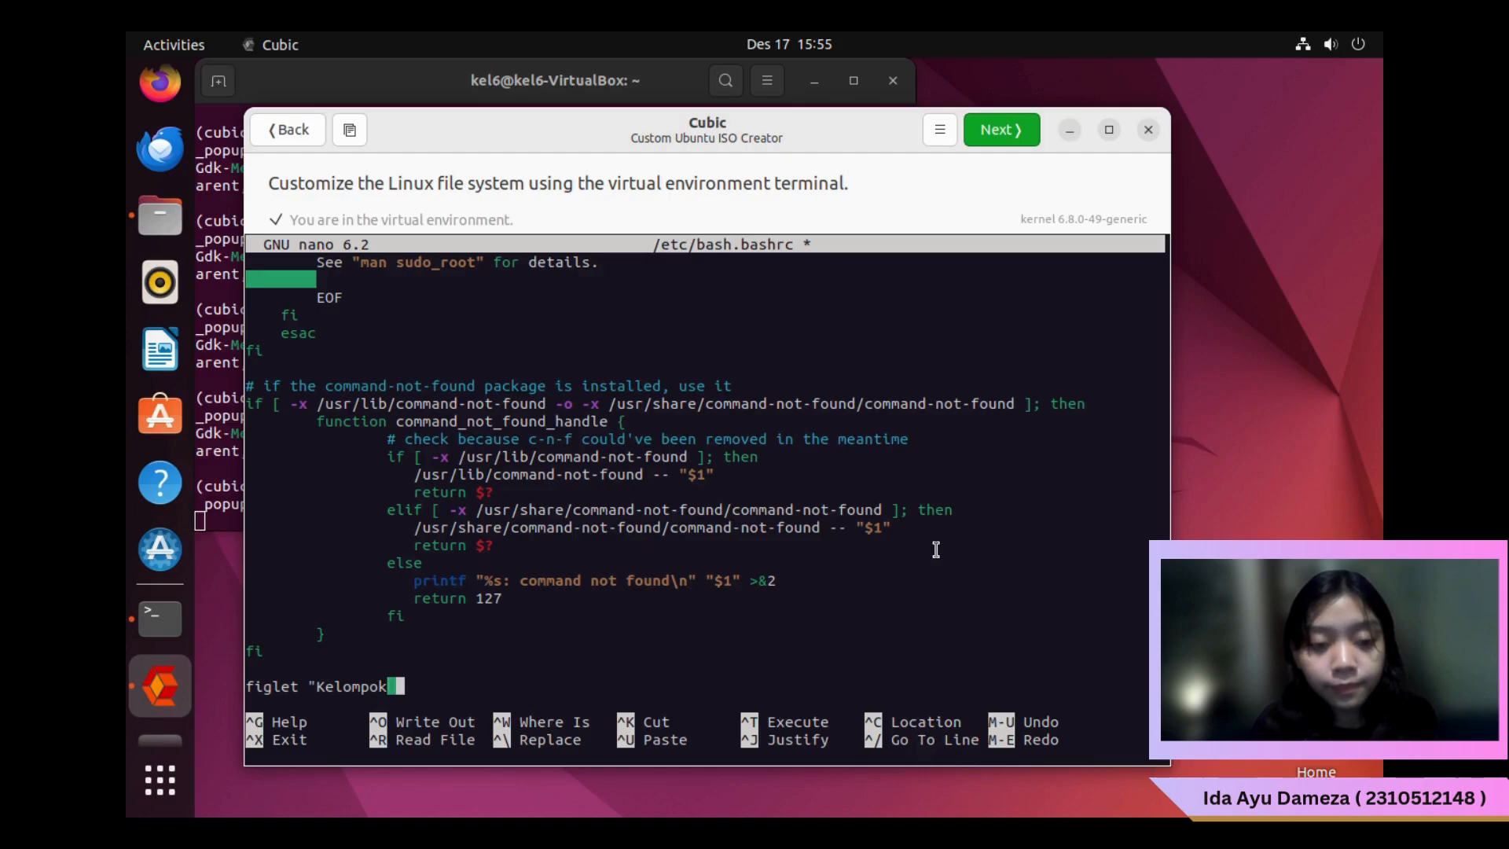
{"action": "type", "text": "6\""}
{"action": "key", "text": "Return"}
Add the lines echo "Haloo" and echo "UAS Sistem Operasi" below the figlet line
{"action": "type", "text": "echo"}
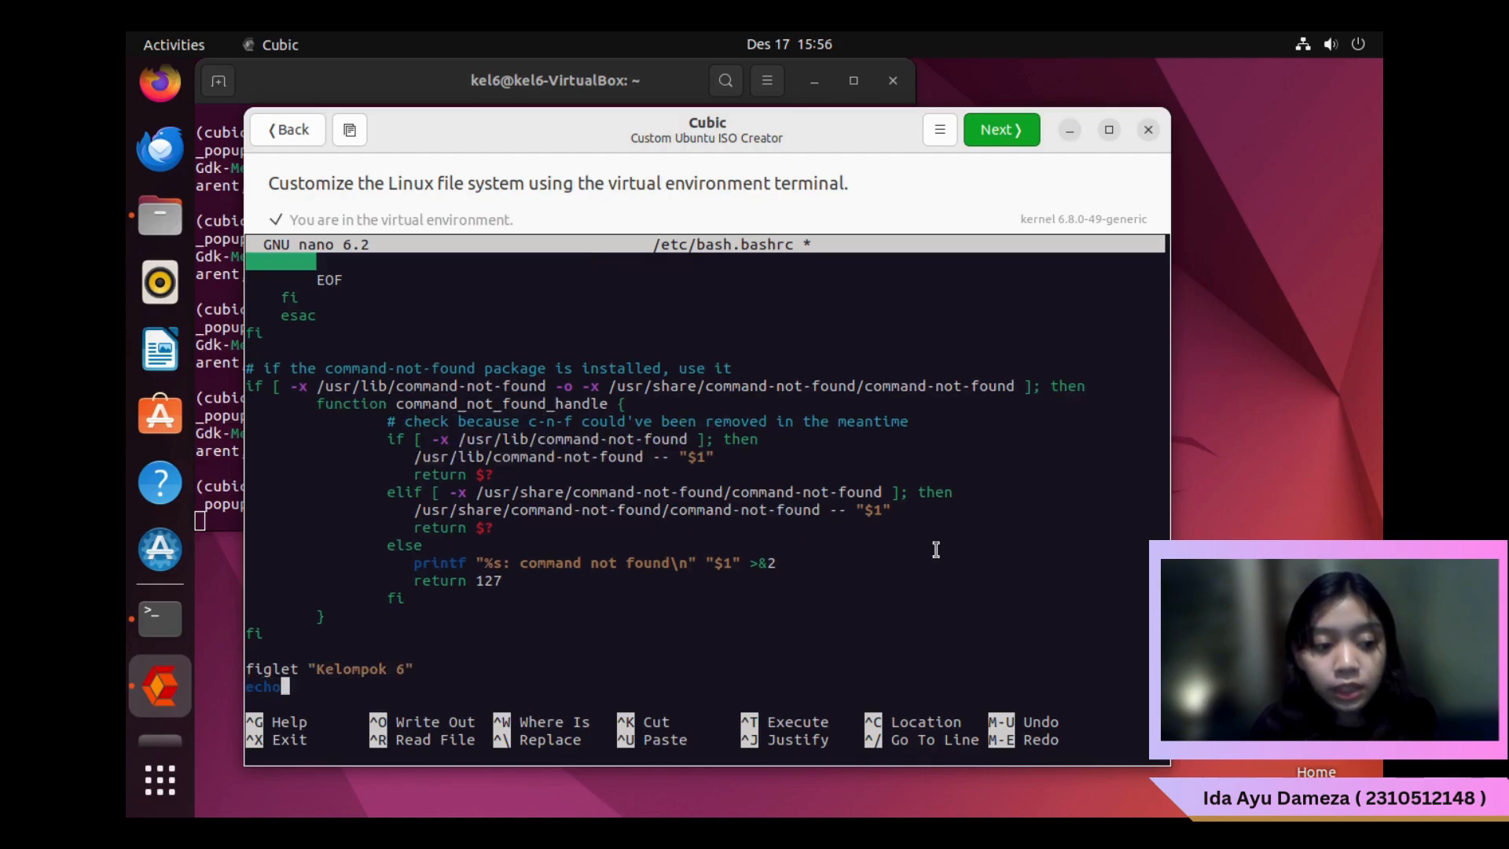
{"action": "type", "text": " \"Haloo"}
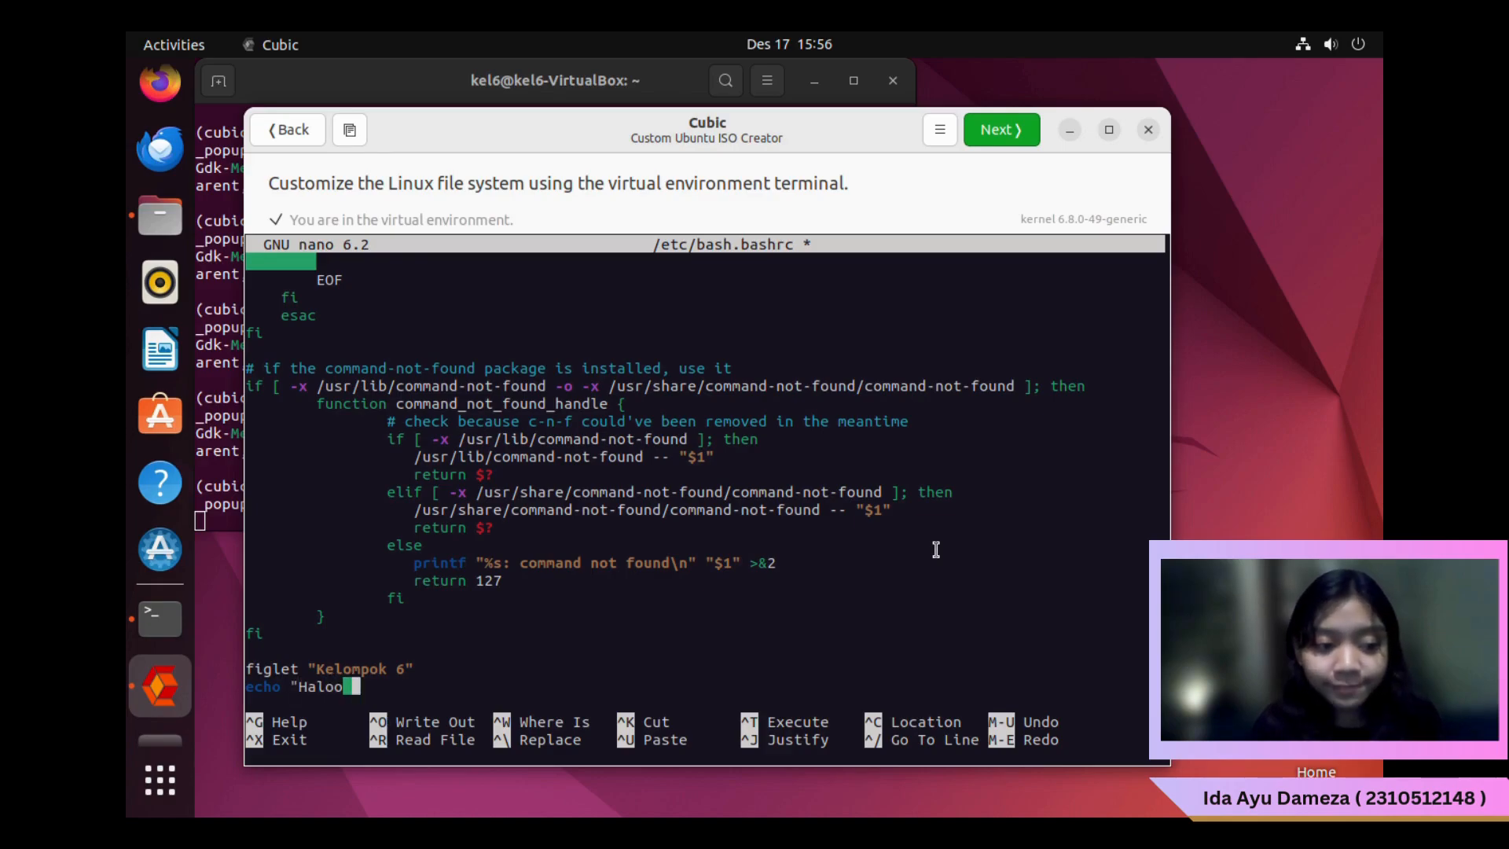
{"action": "type", "text": "\""}
{"action": "key", "text": "Return"}
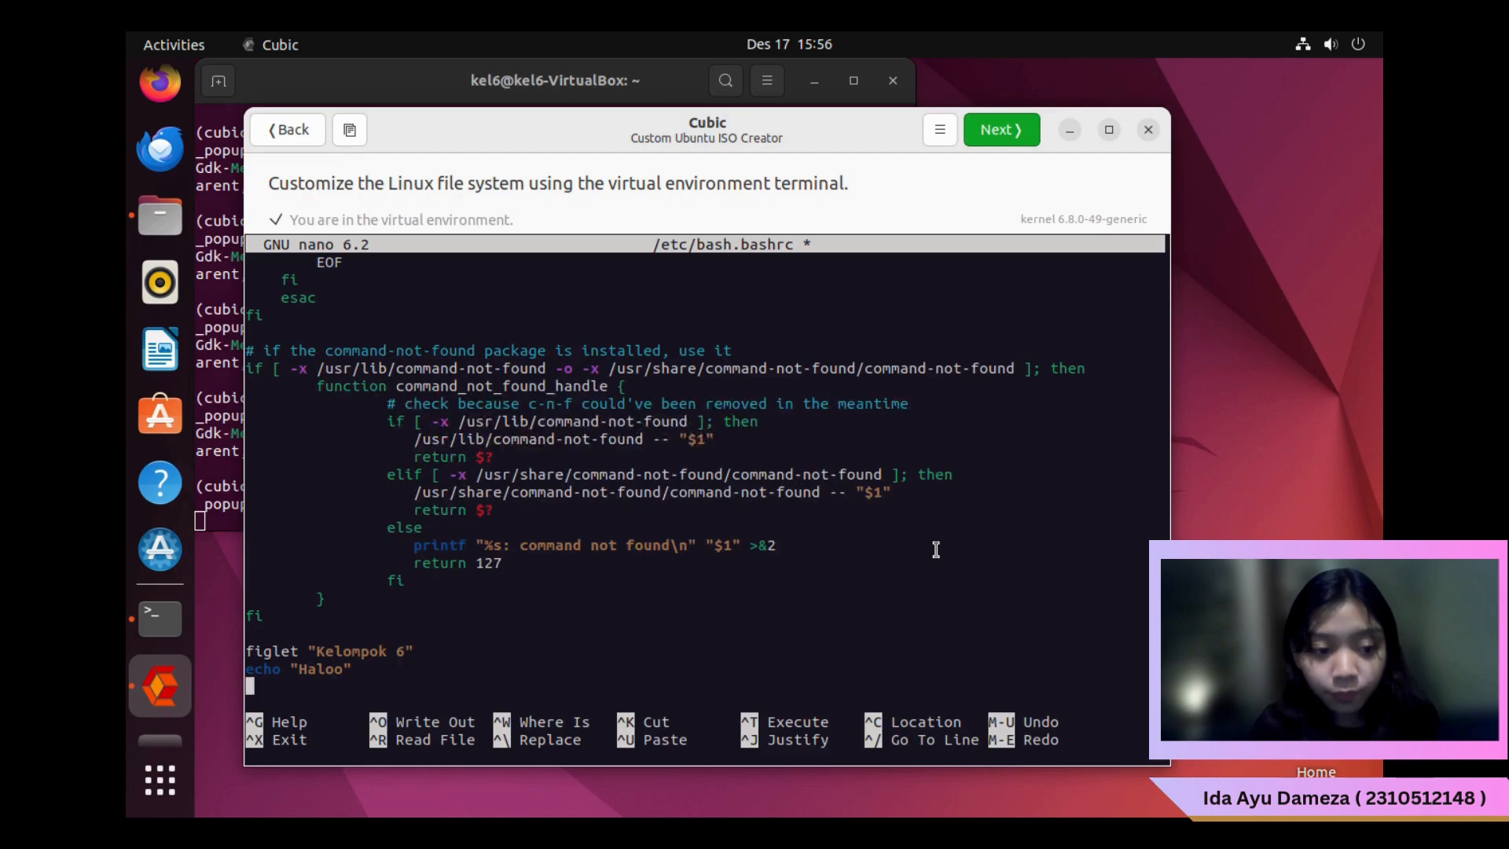
{"action": "type", "text": "echo \"UAS"}
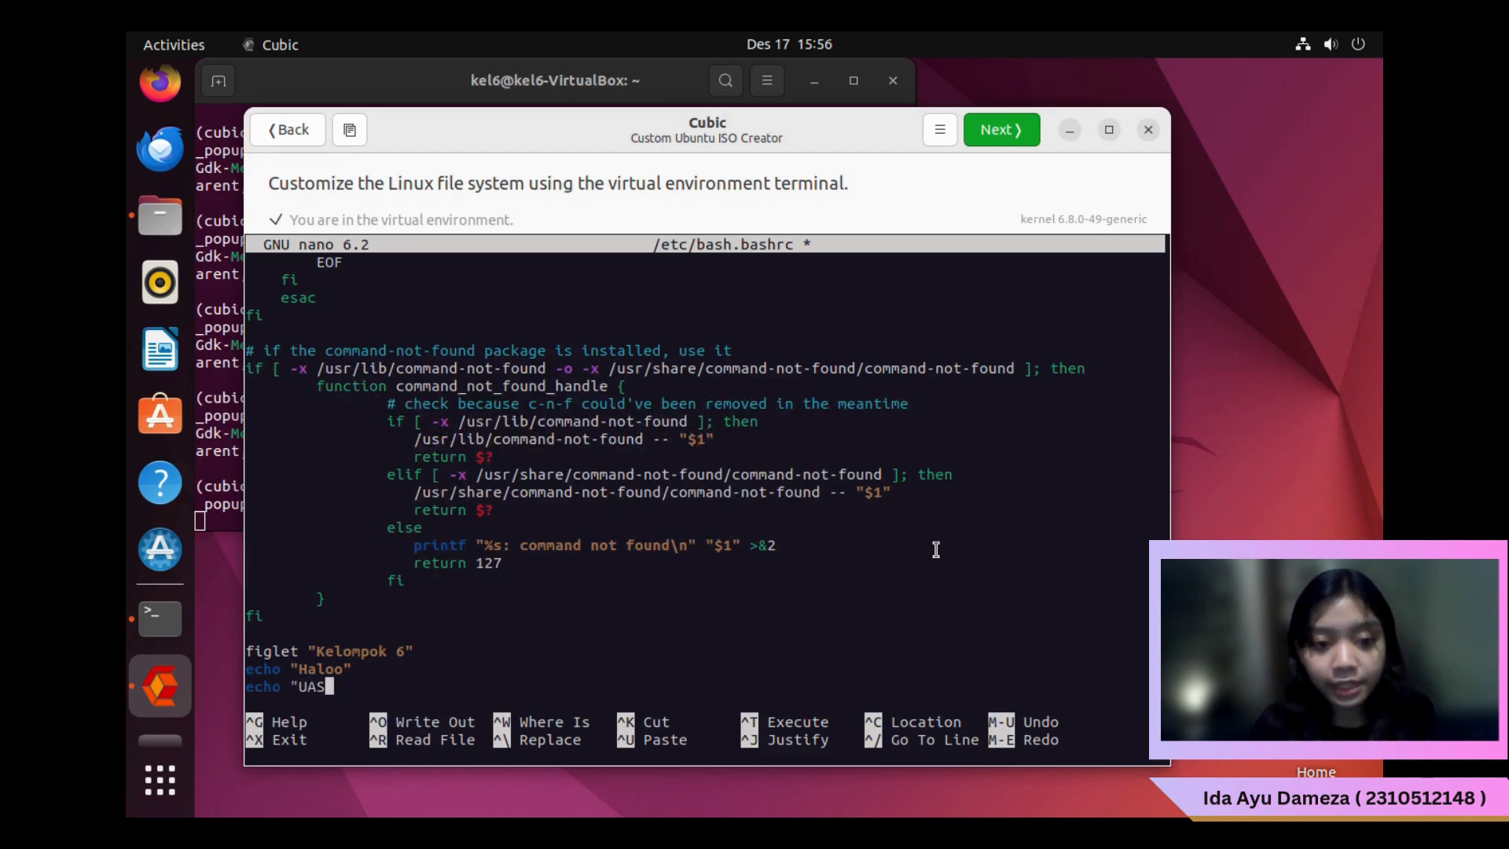
{"action": "type", "text": " Sistem "}
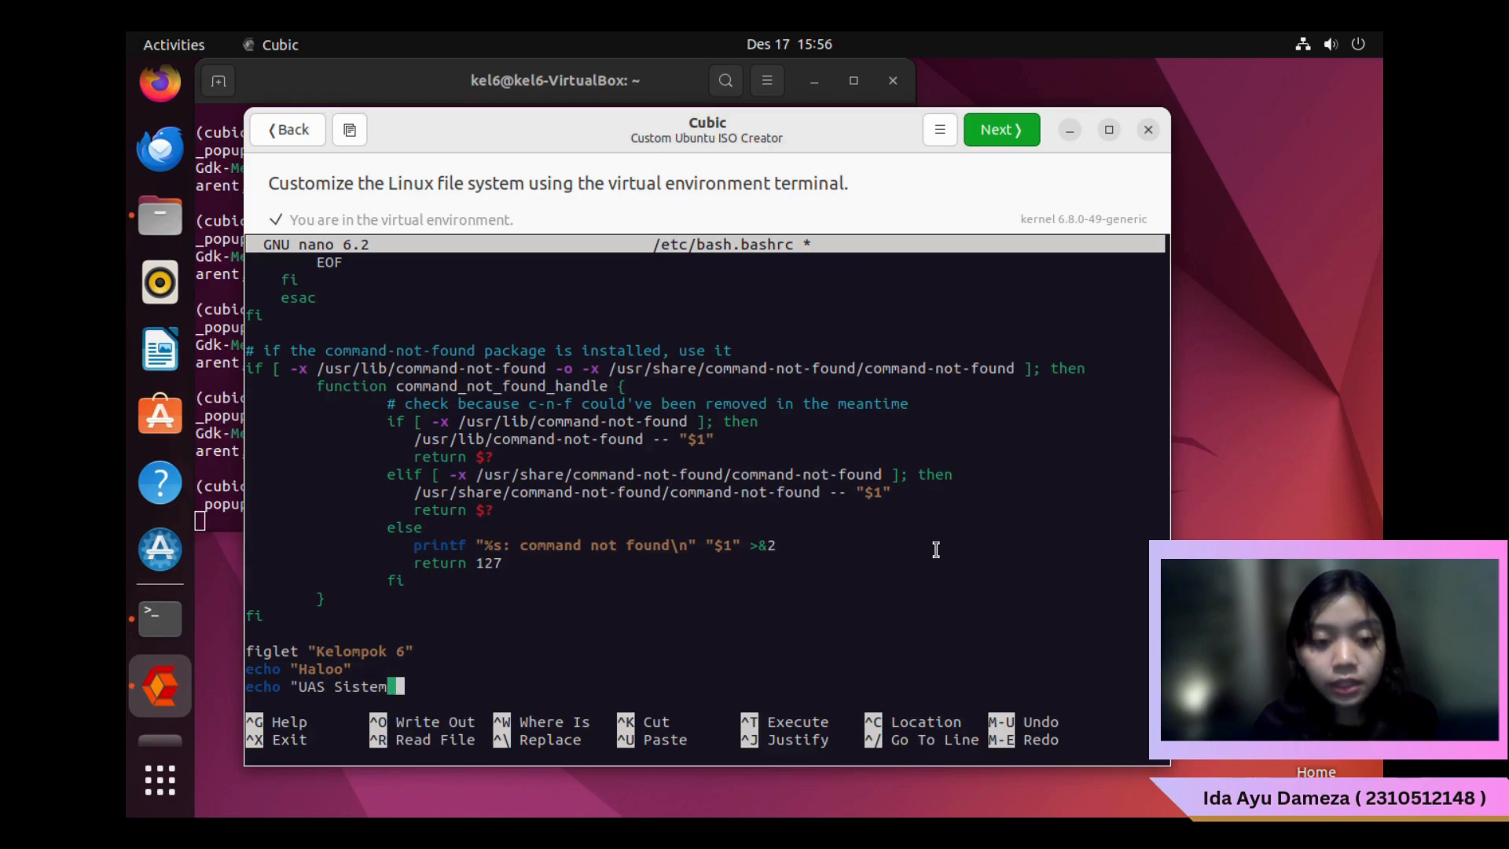
{"action": "type", "text": "Operasi\""}
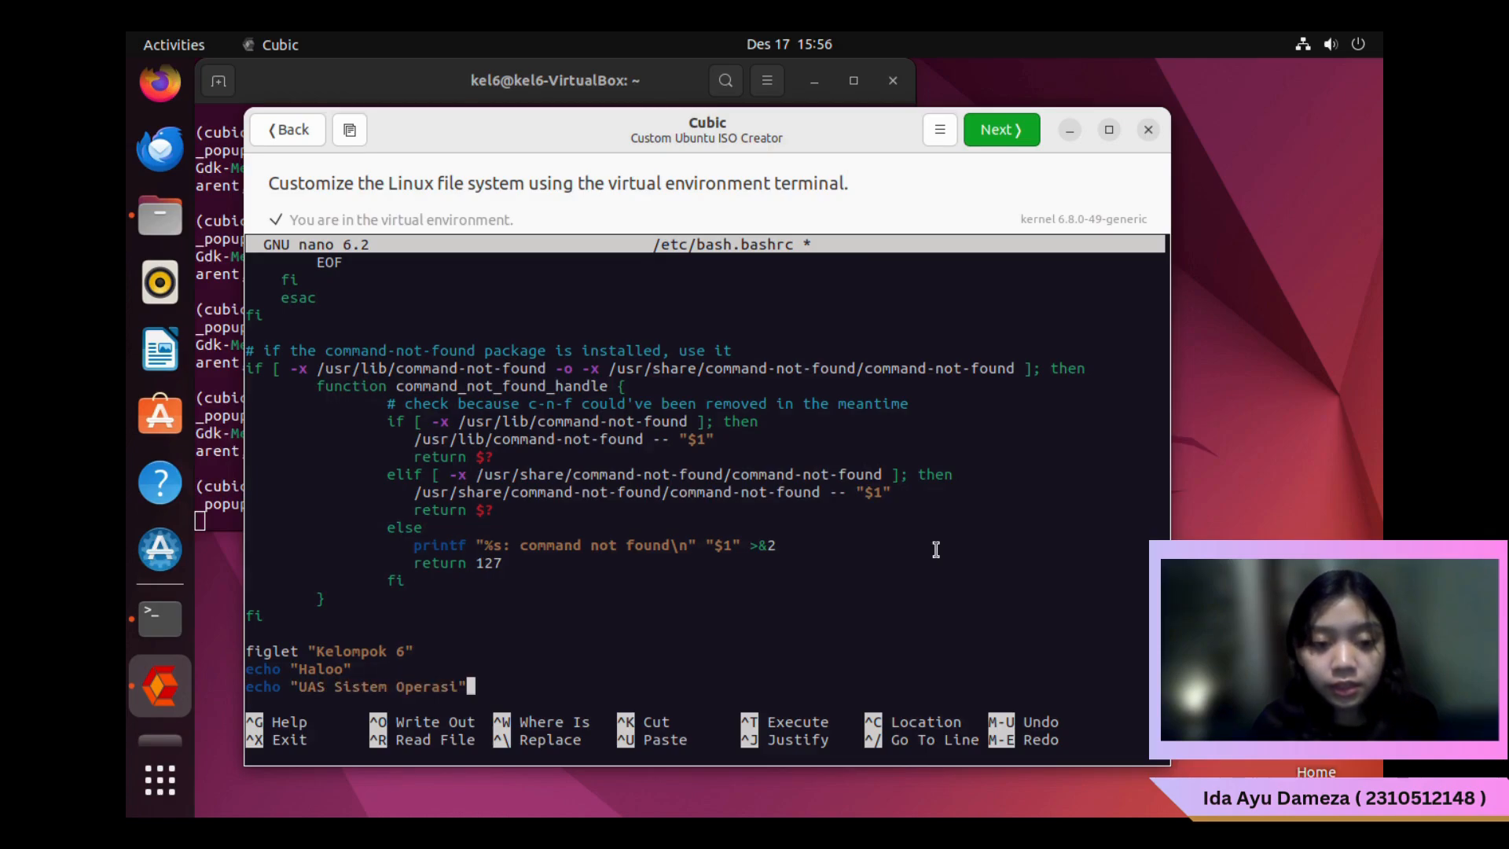
Save /etc/bash.bashrc, exit nano and start a new bash shell to test the welcome message
{"action": "key", "text": "ctrl+x"}
{"action": "key", "text": "y"}
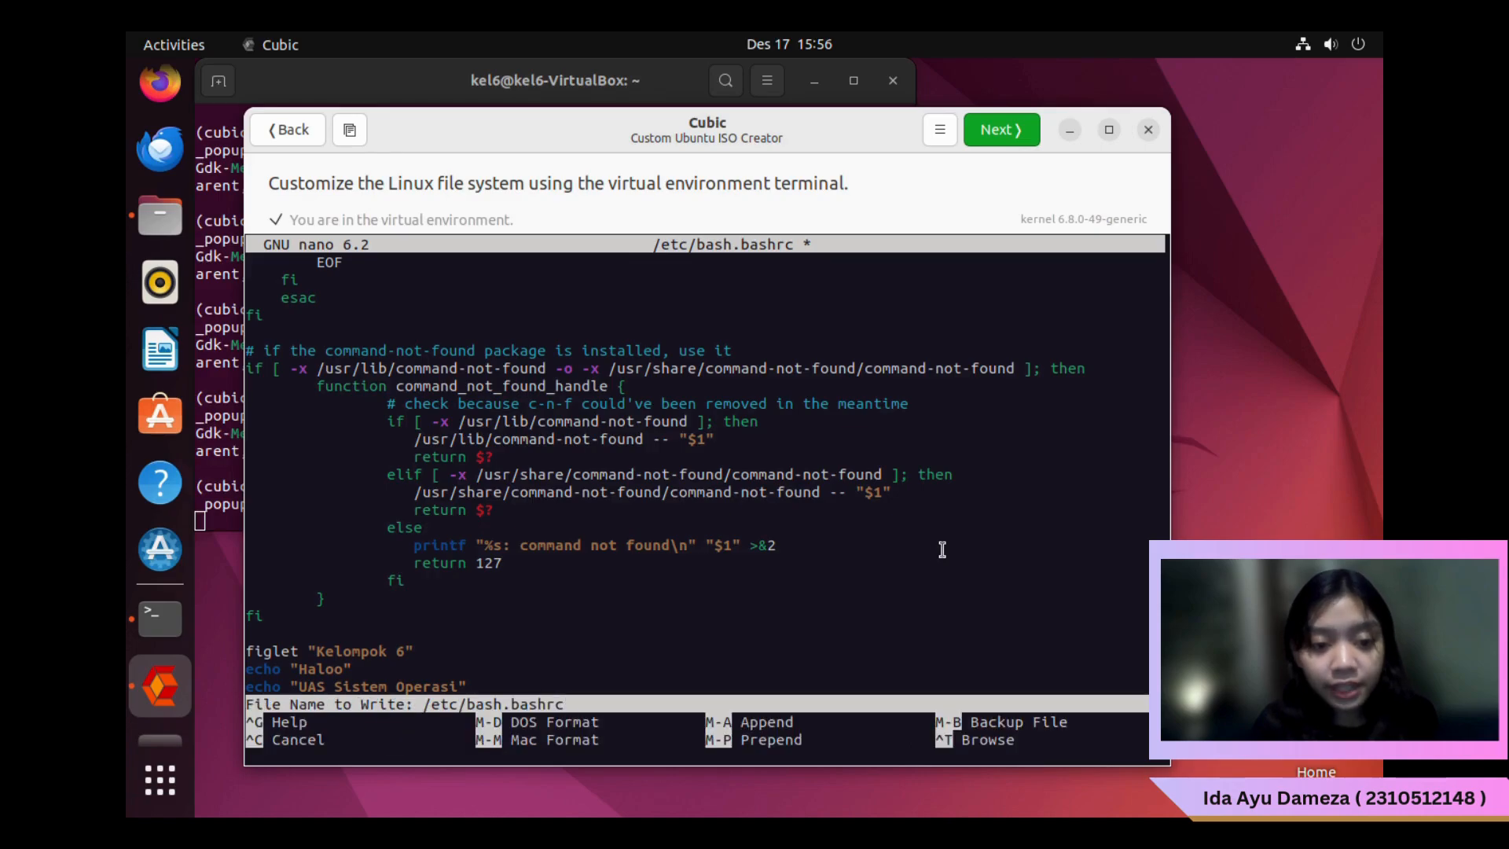
{"action": "key", "text": "Return"}
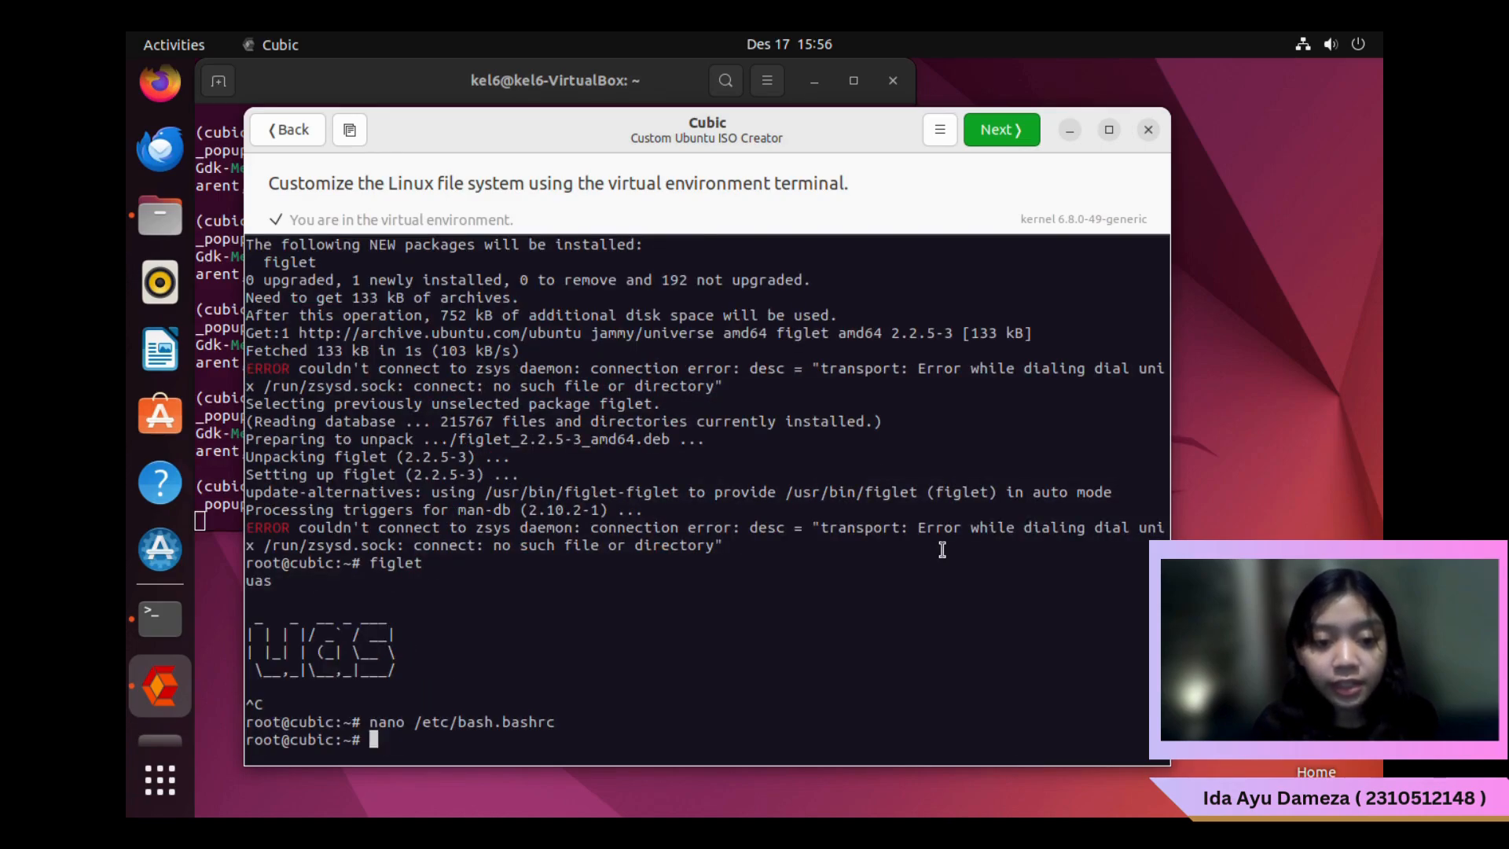
{"action": "type", "text": "bash"}
{"action": "key", "text": "Return"}
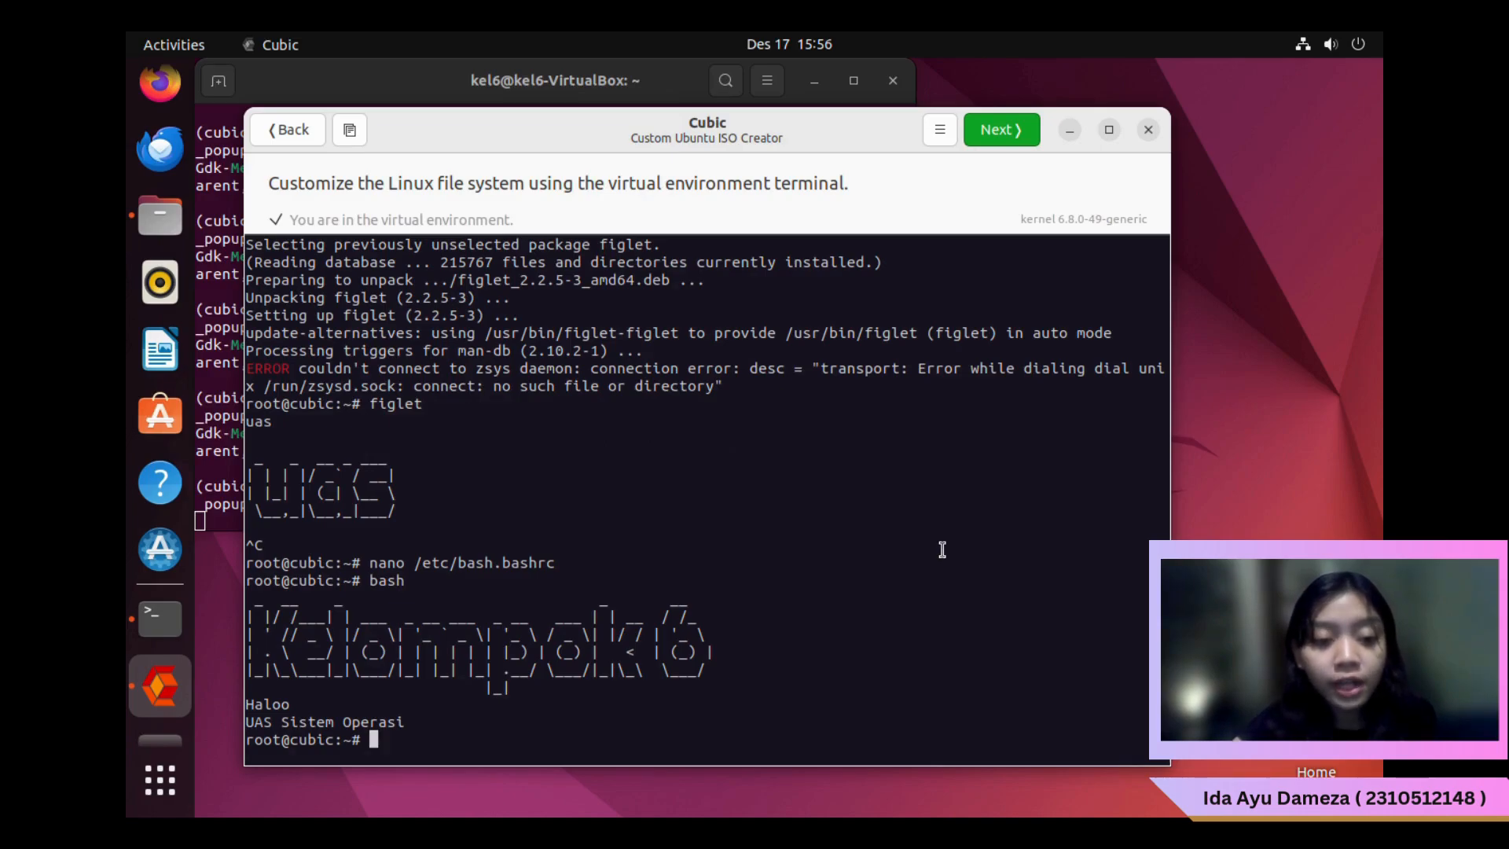
Create /etc/motd in nano with figlet "Kelompok 6" as its first line
{"action": "type", "text": "nano "}
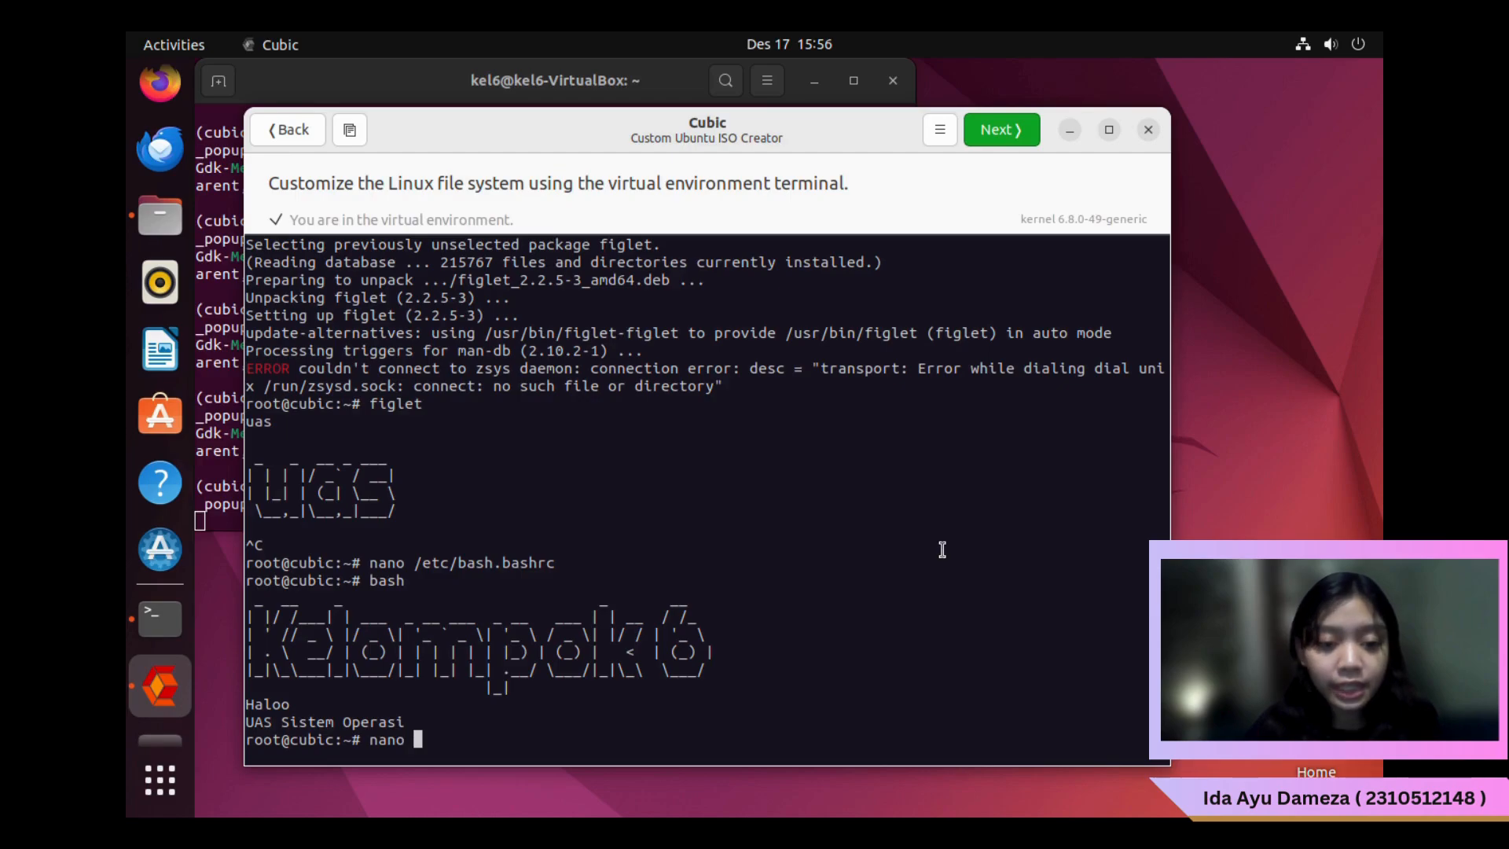
{"action": "type", "text": "/etc"}
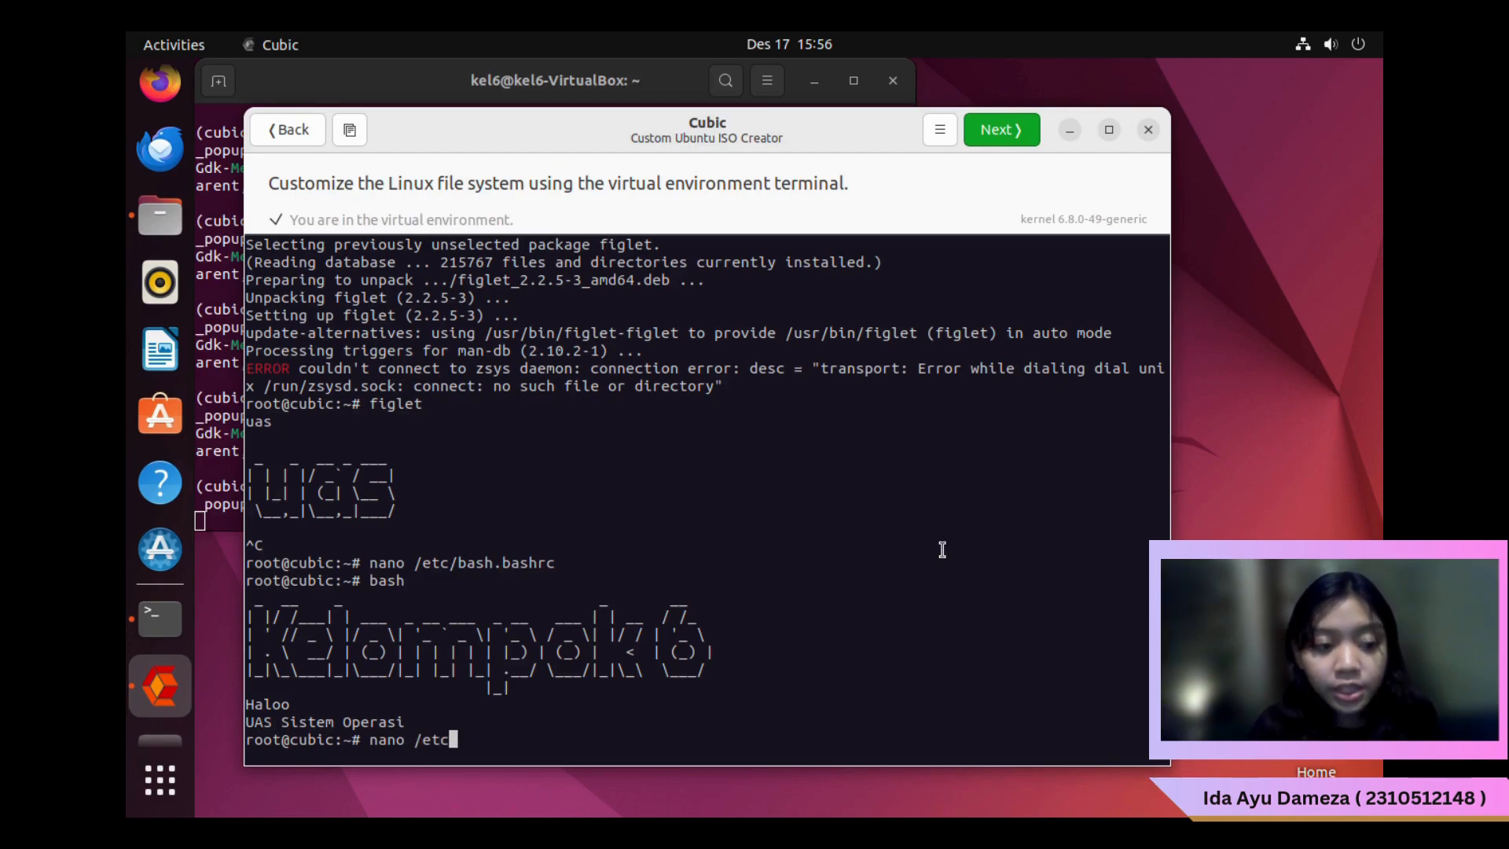
{"action": "type", "text": "/motd"}
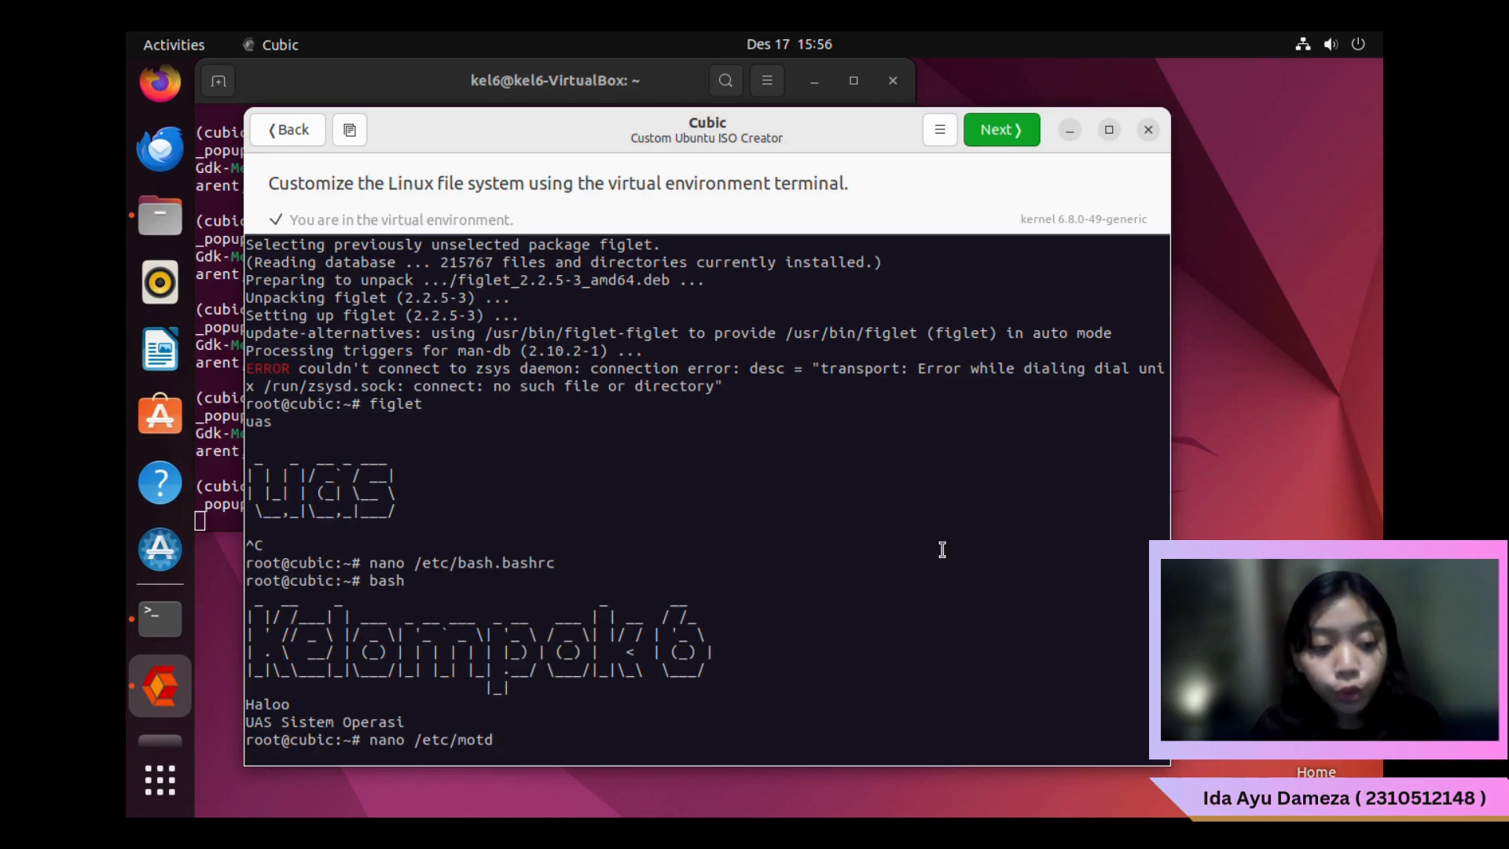
{"action": "key", "text": "Return"}
{"action": "type", "text": "fig"}
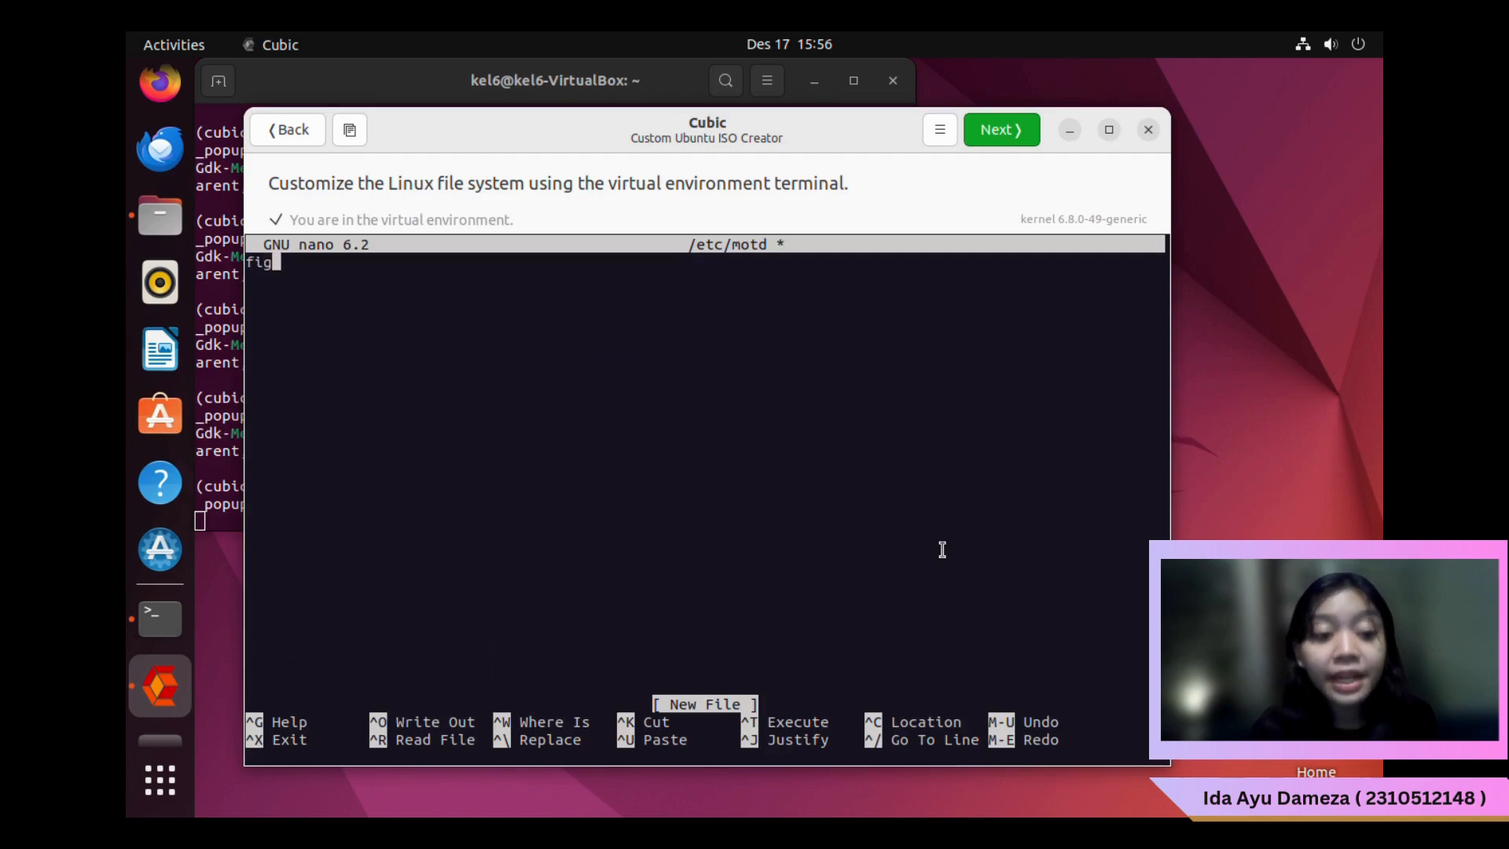
{"action": "type", "text": "let \"Kelomm"}
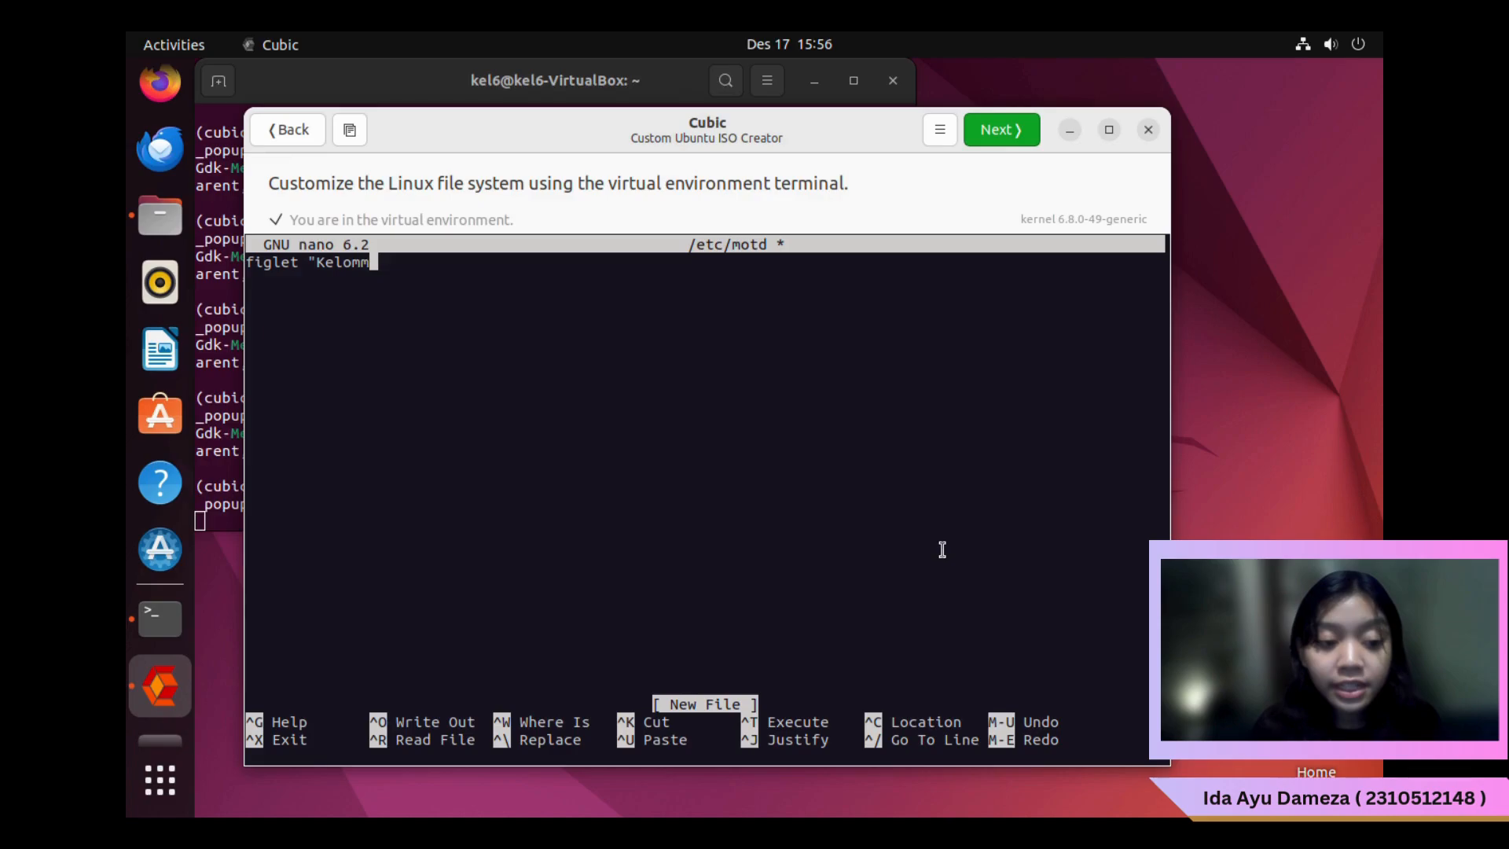
{"action": "key", "text": "BackSpace"}
{"action": "type", "text": "pok 6\""}
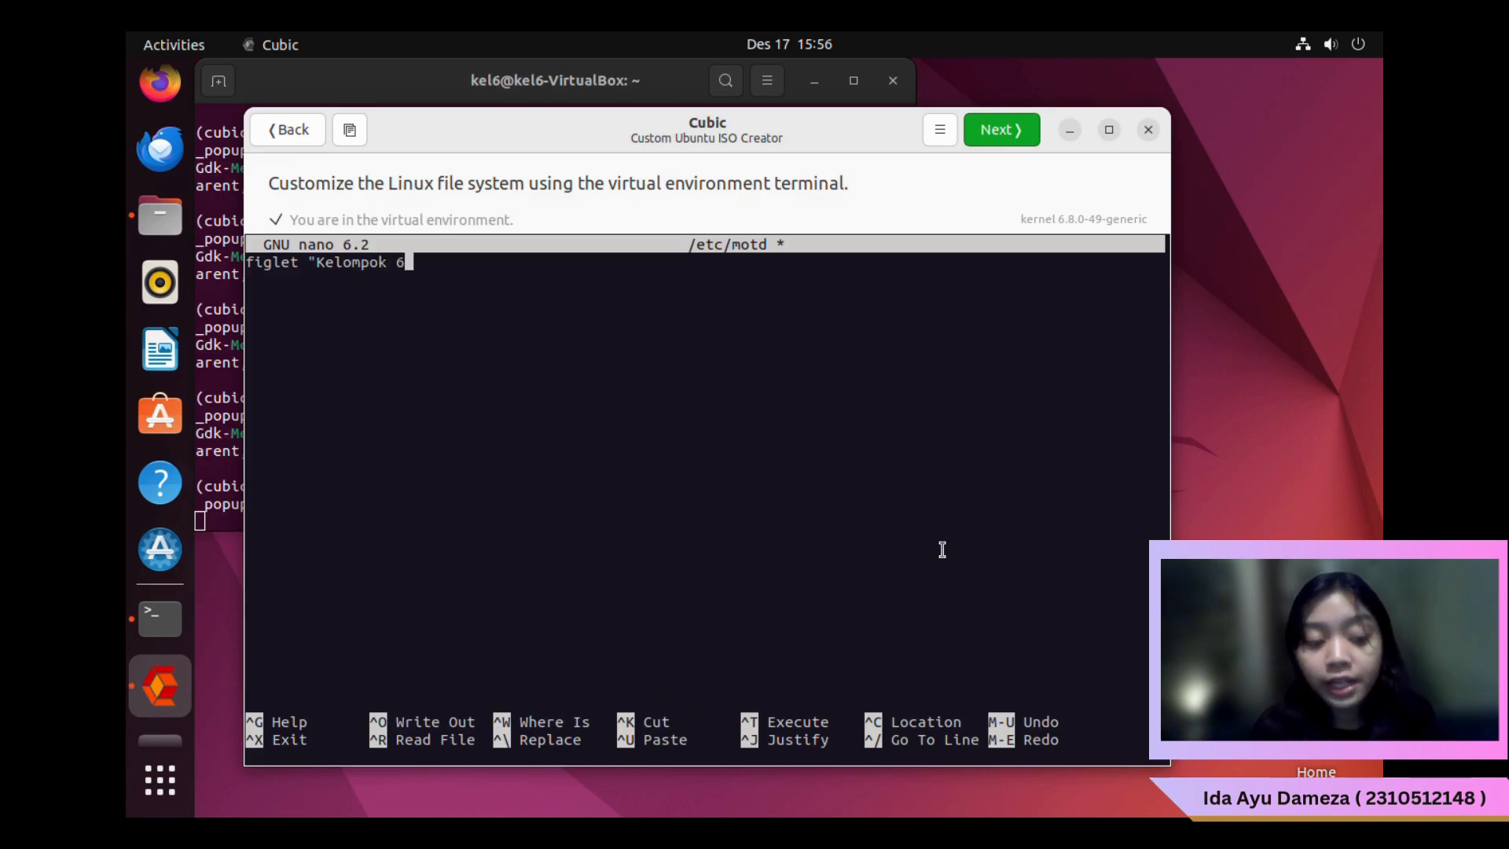
{"action": "key", "text": "Return"}
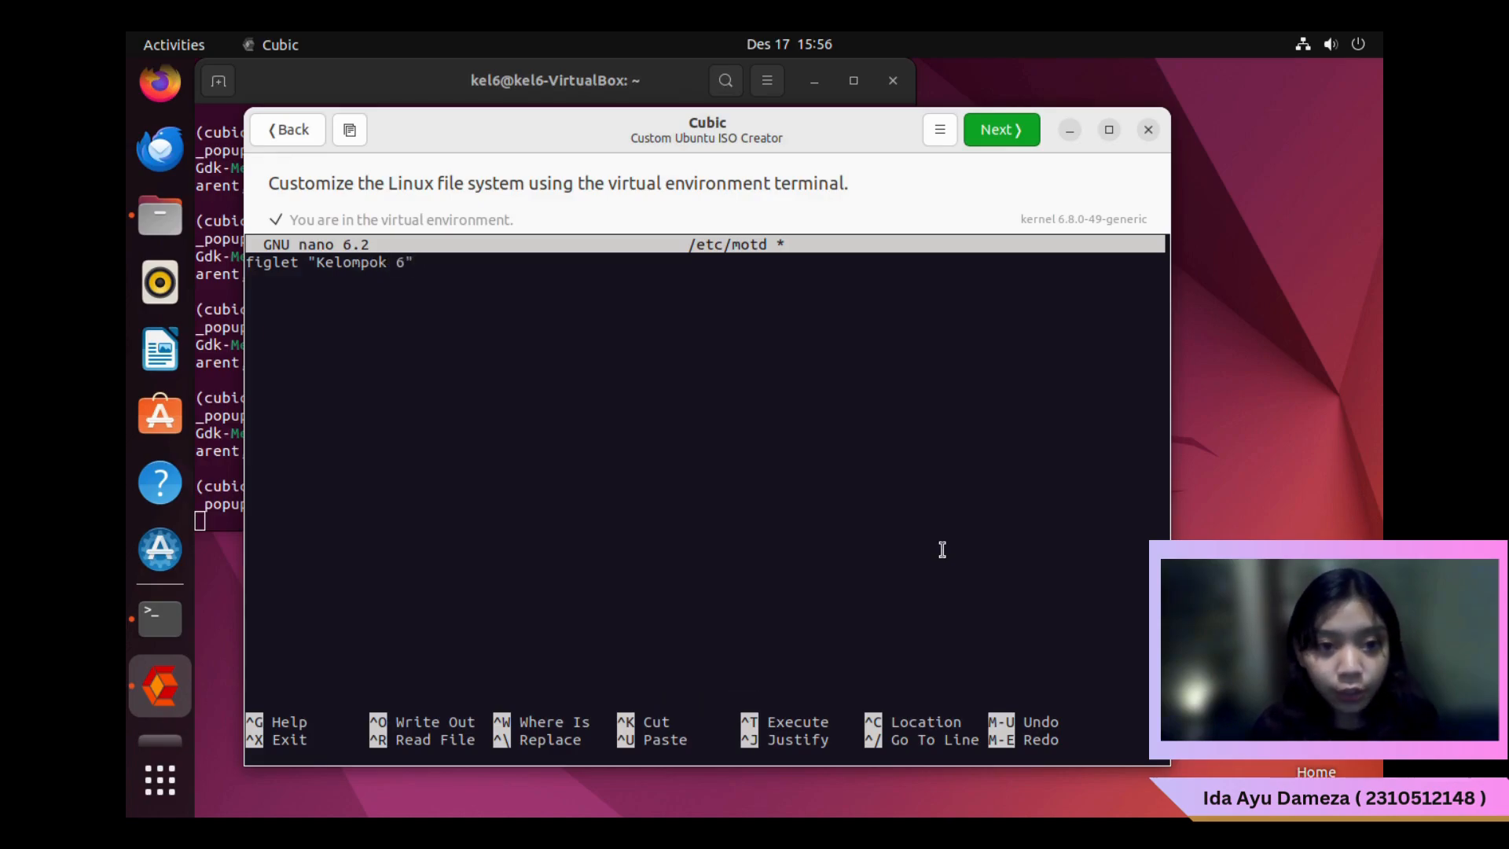
Add the line echo "Selamat Datang di Ubuntu" to /etc/motd
{"action": "type", "text": "echo "}
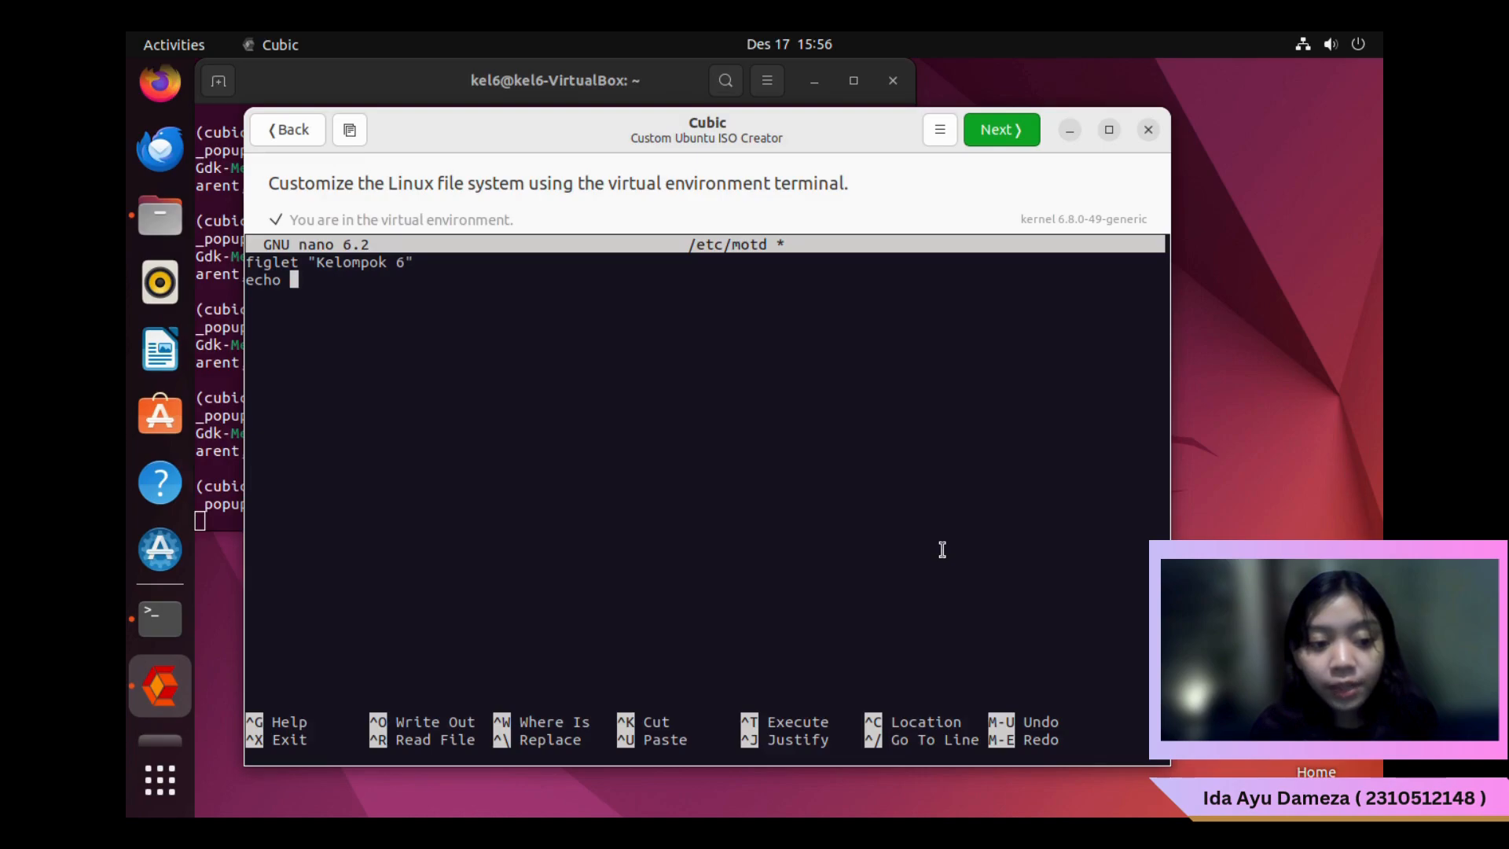
{"action": "type", "text": "\"Selamat "}
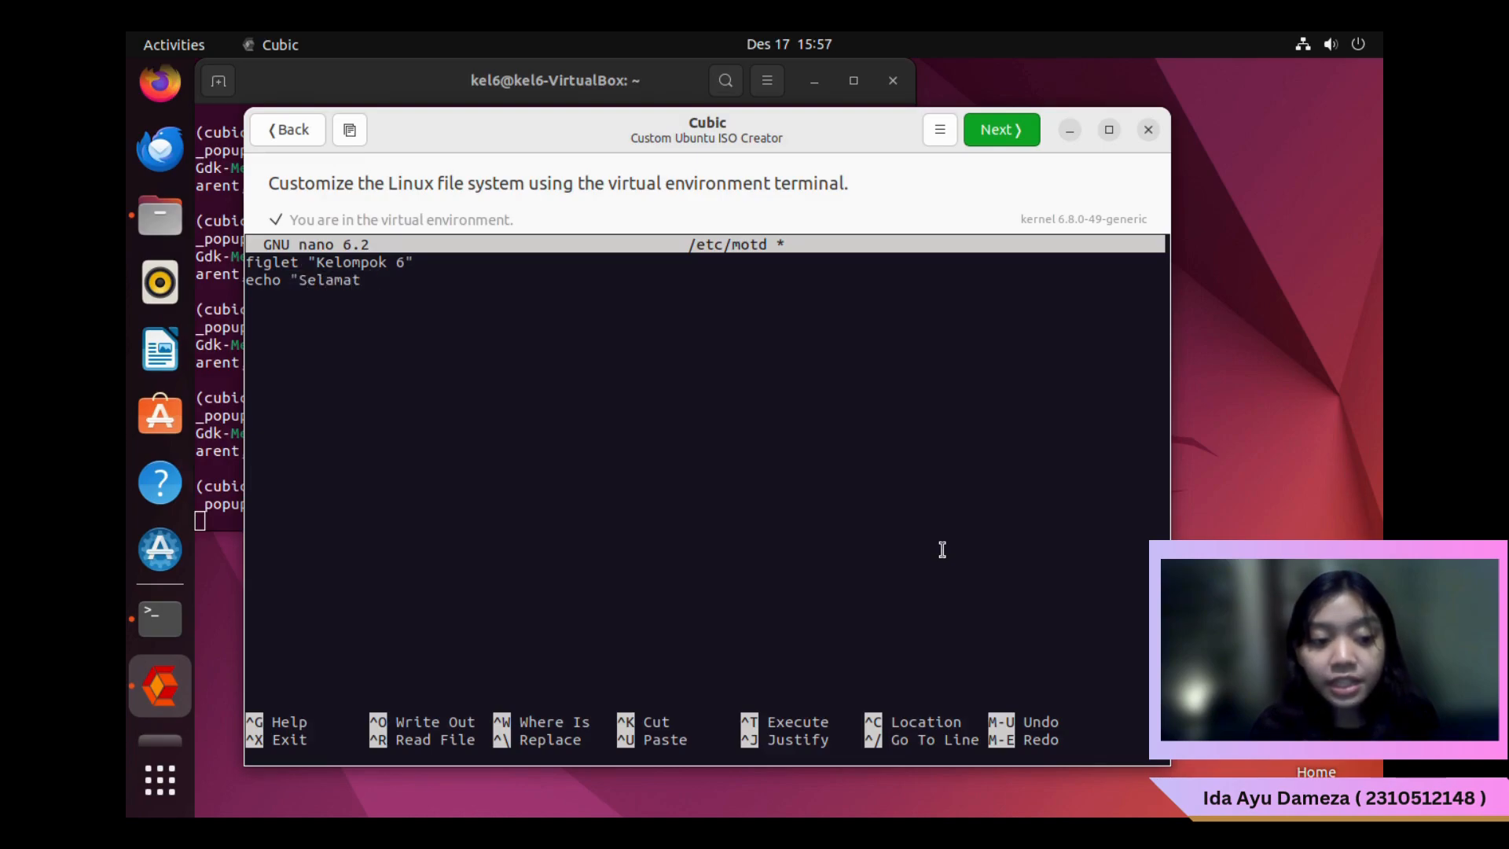
{"action": "type", "text": "Datang di Ubunt"}
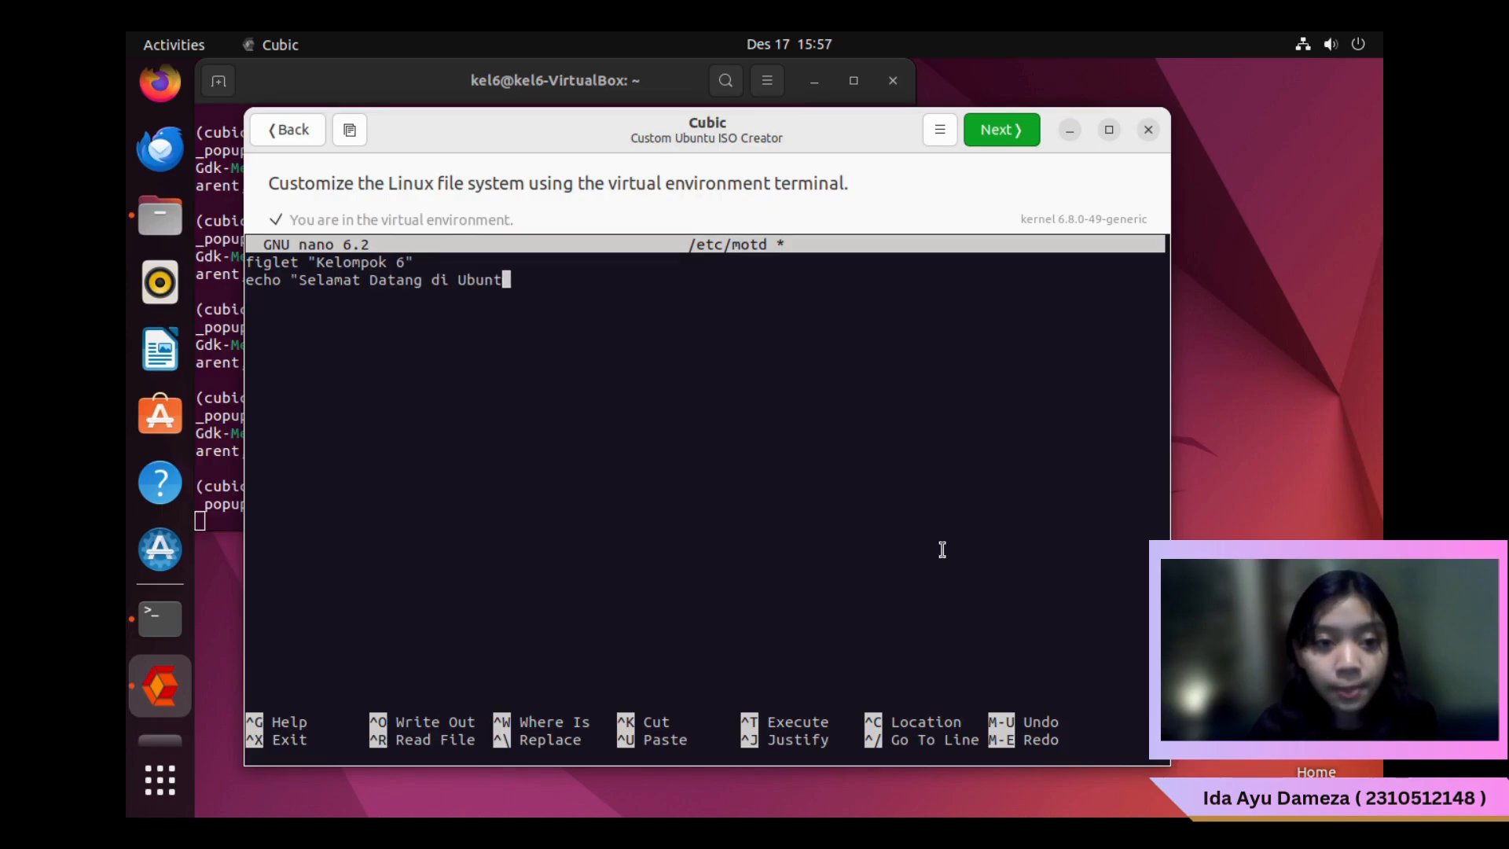
{"action": "type", "text": "u\""}
{"action": "key", "text": "Return"}
Add the line echo "UAS Sistem Operasi" to /etc/motd, then save the file and exit nano
{"action": "type", "text": "echo :"}
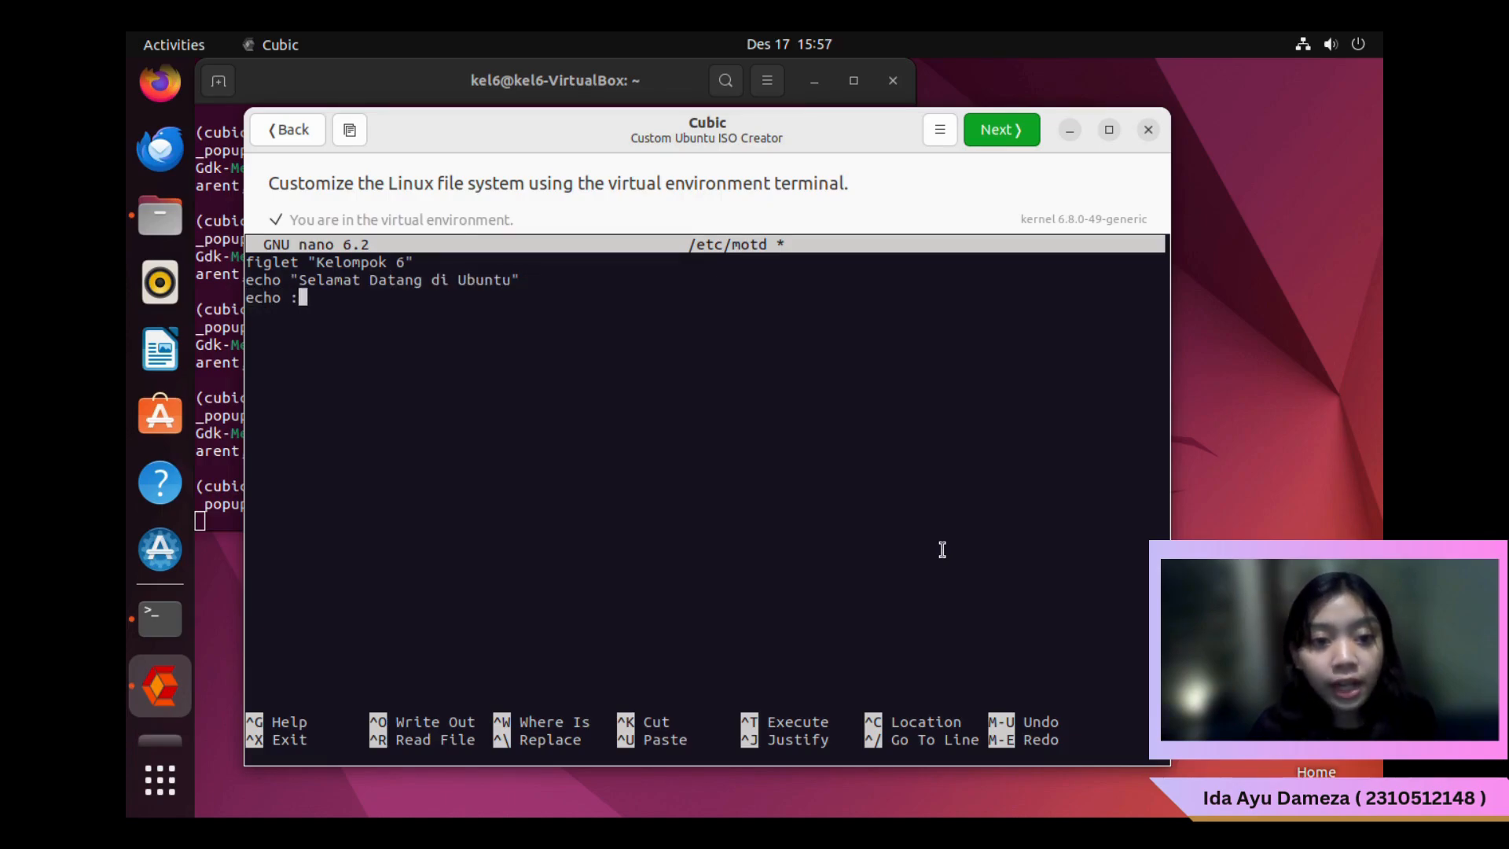
{"action": "key", "text": "BackSpace"}
{"action": "type", "text": ":"}
{"action": "key", "text": "BackSpace"}
{"action": "type", "text": "\"UAS "}
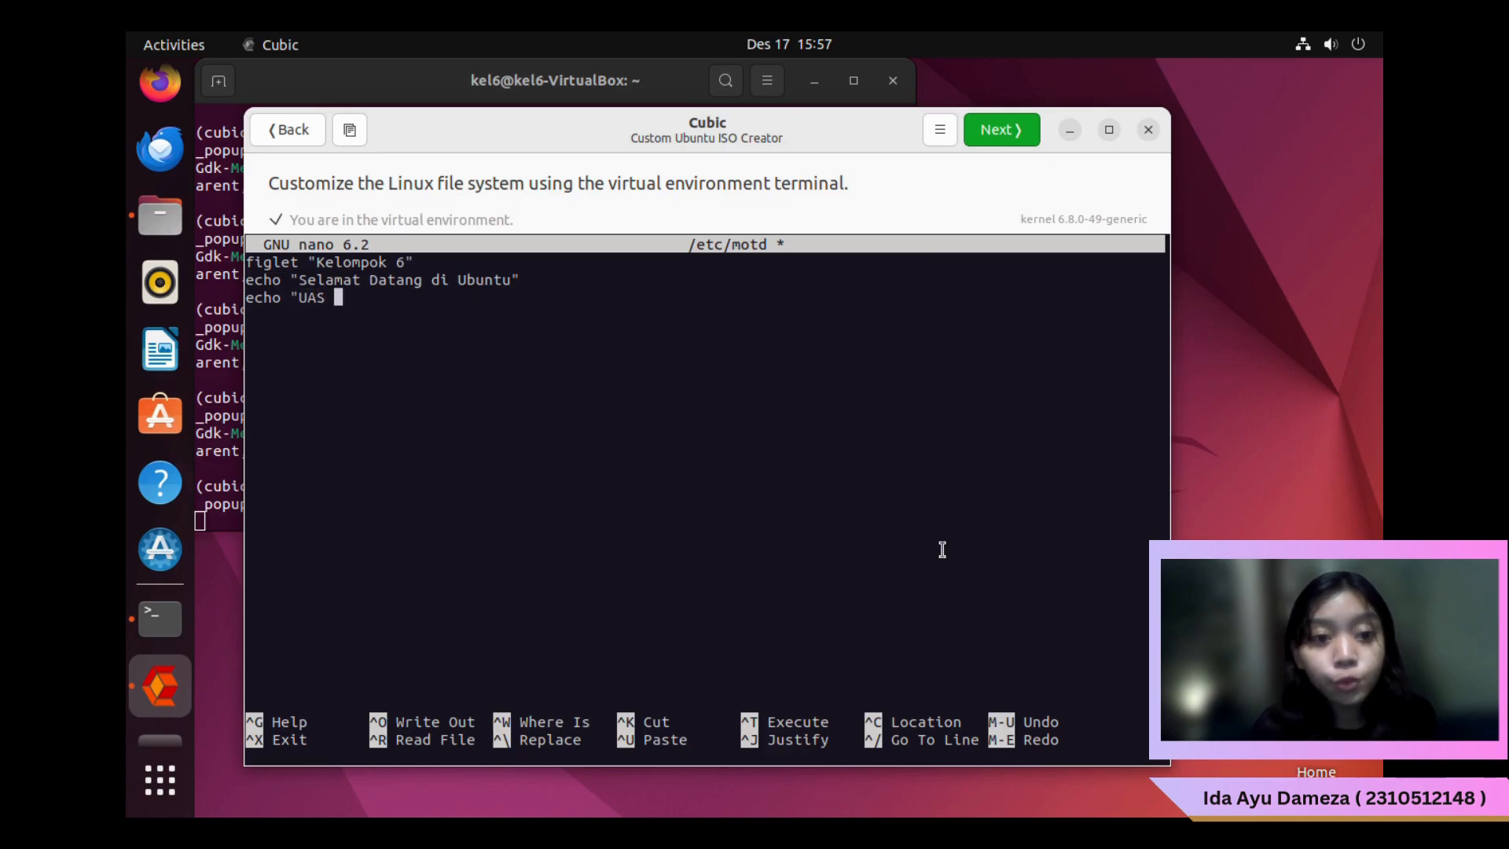
{"action": "type", "text": "Sistem Oper"}
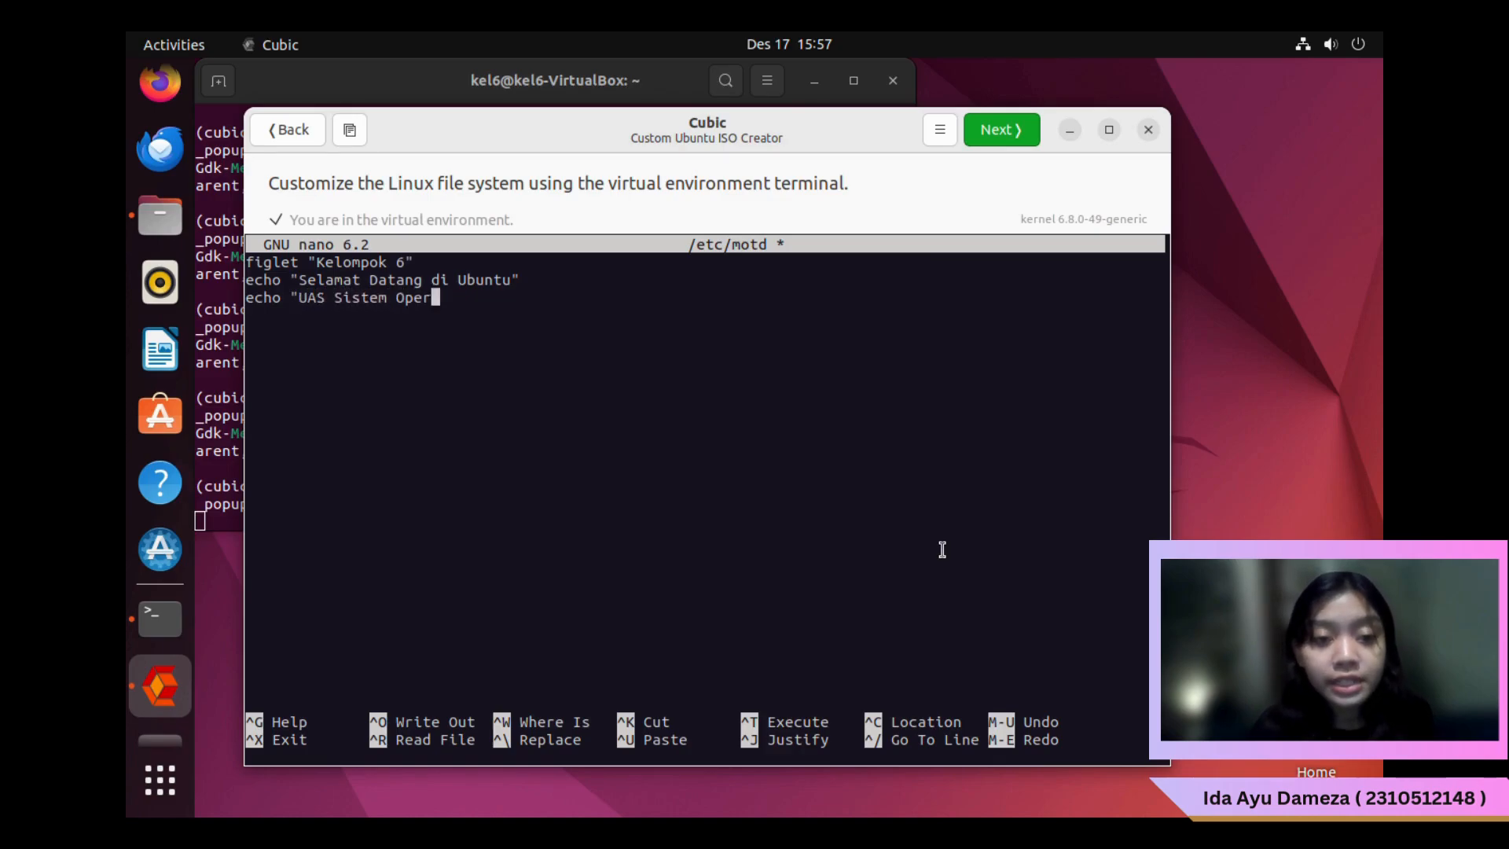
{"action": "type", "text": "asi\""}
{"action": "key", "text": "ctrl+x"}
{"action": "key", "text": "y"}
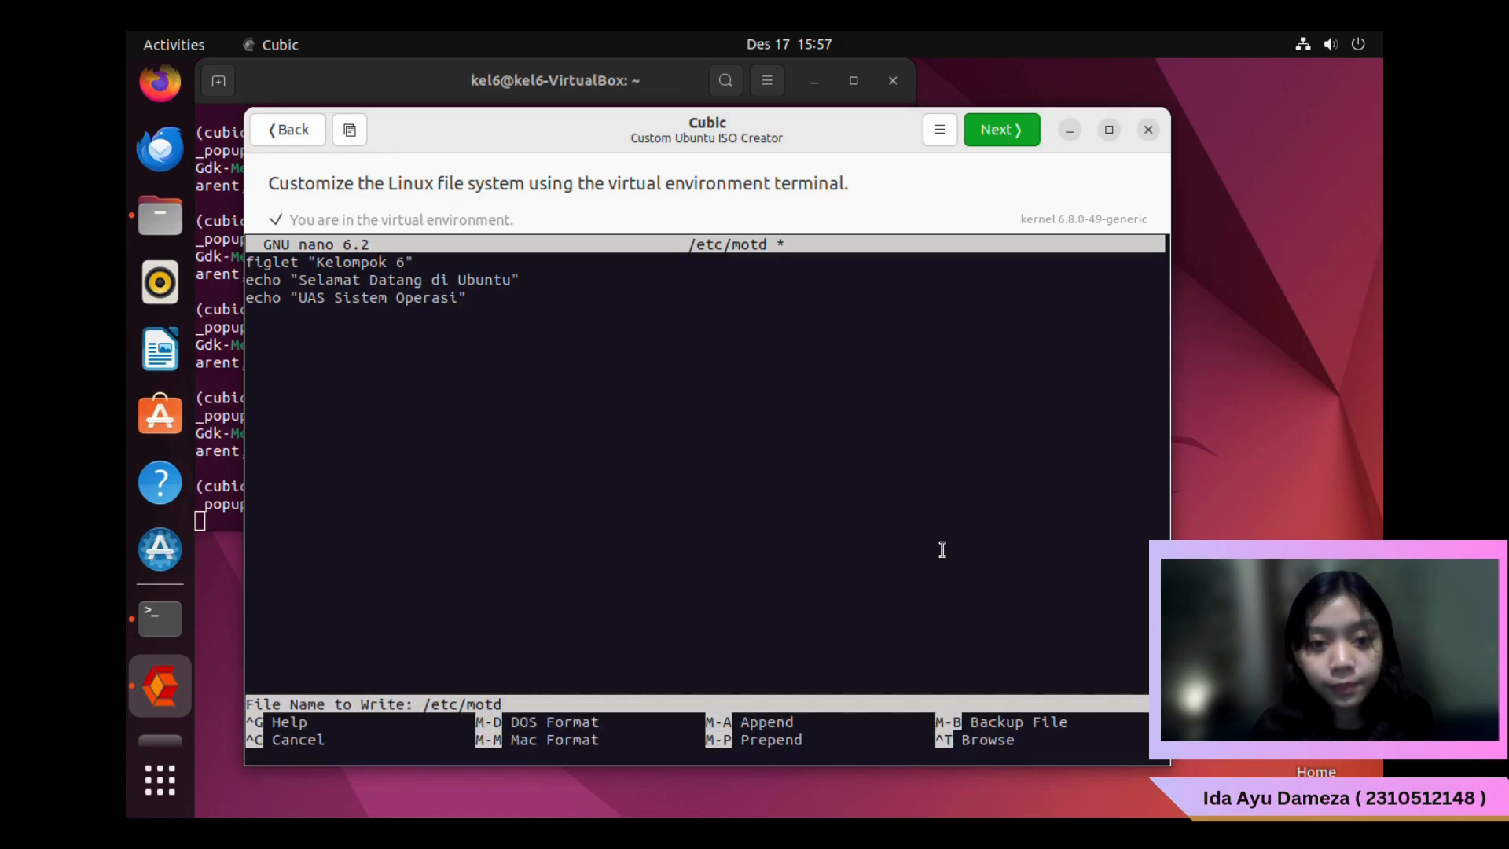
{"action": "key", "text": "Return"}
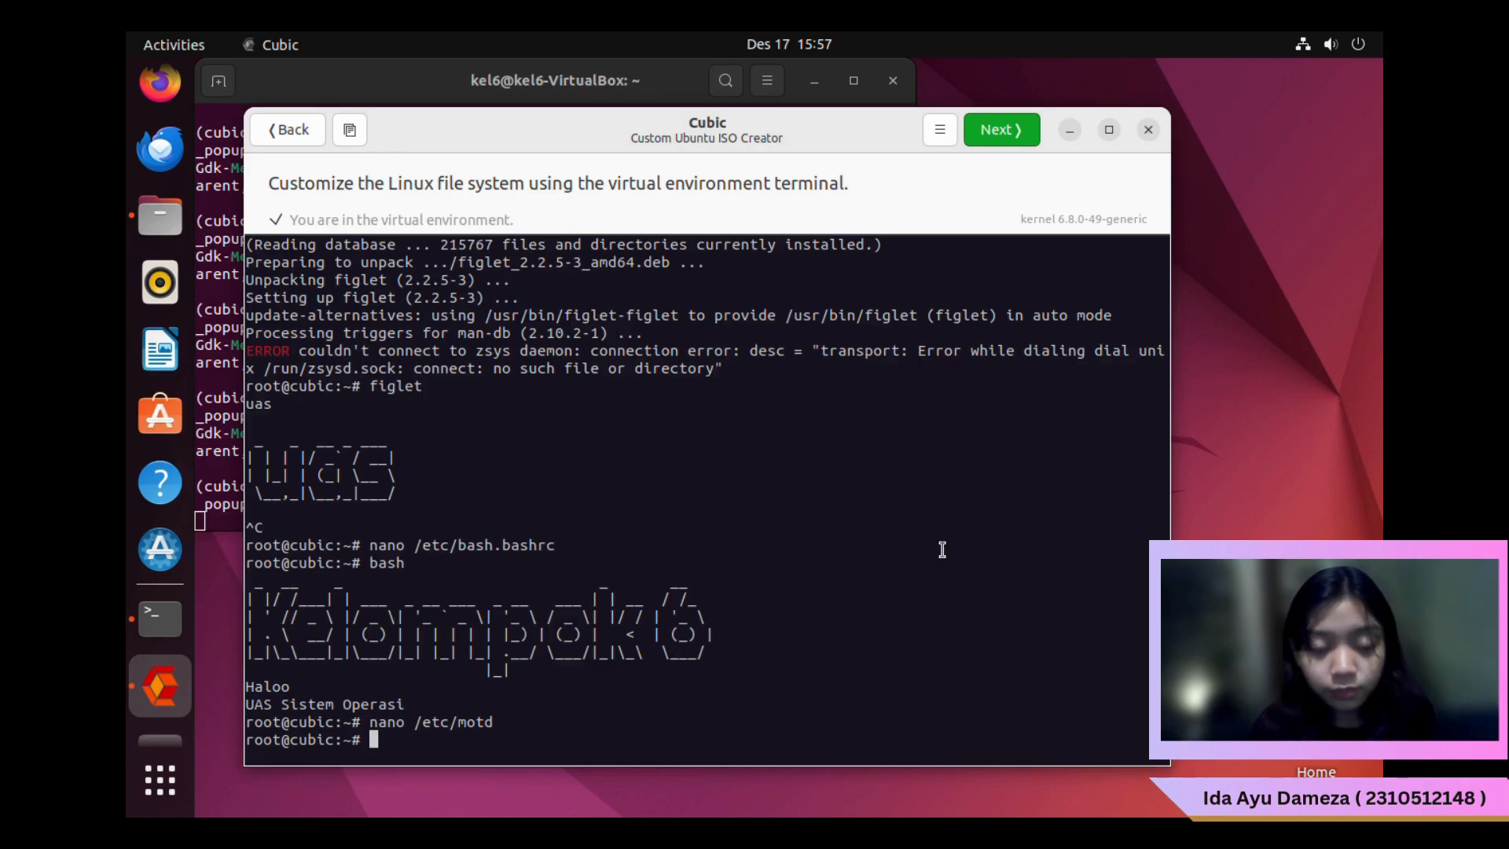
Create the directory /etc/skel/Desktop with mkdir
{"action": "type", "text": "mkdir"}
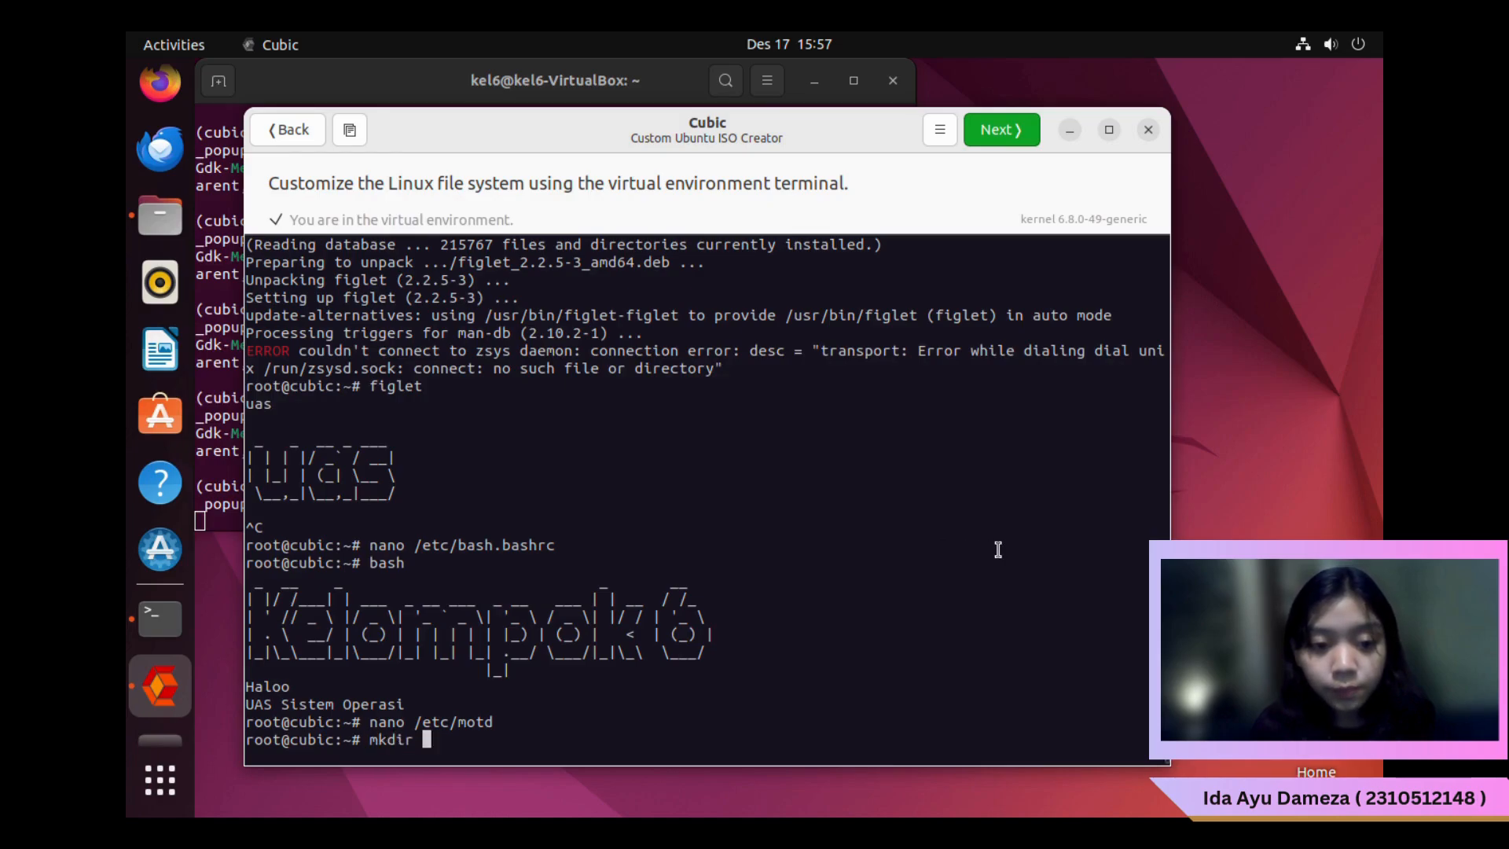
{"action": "type", "text": " /etc/skel/"}
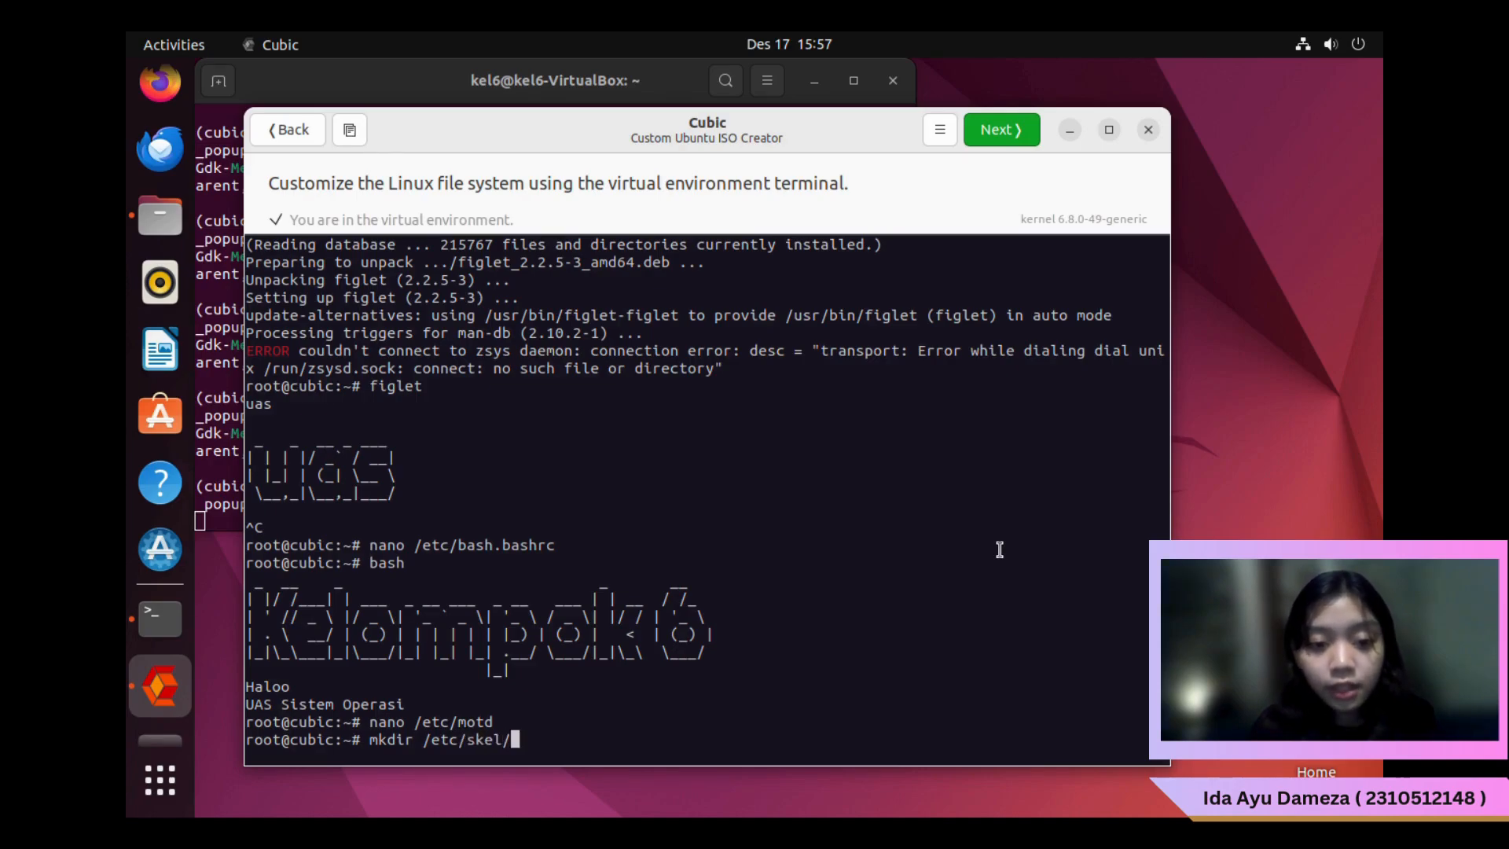
{"action": "type", "text": "Desktop"}
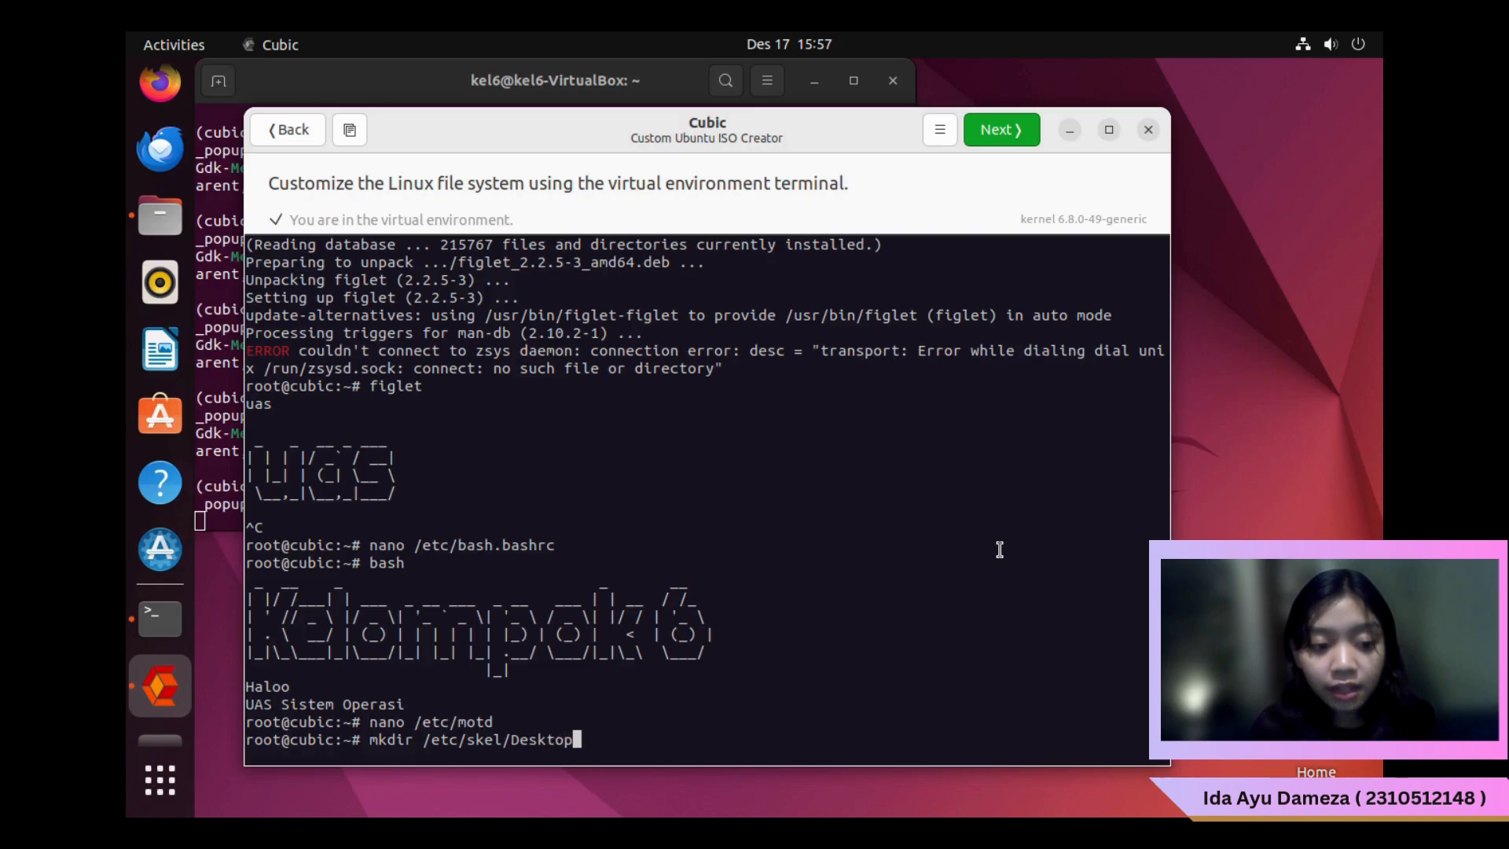
{"action": "key", "text": "Return"}
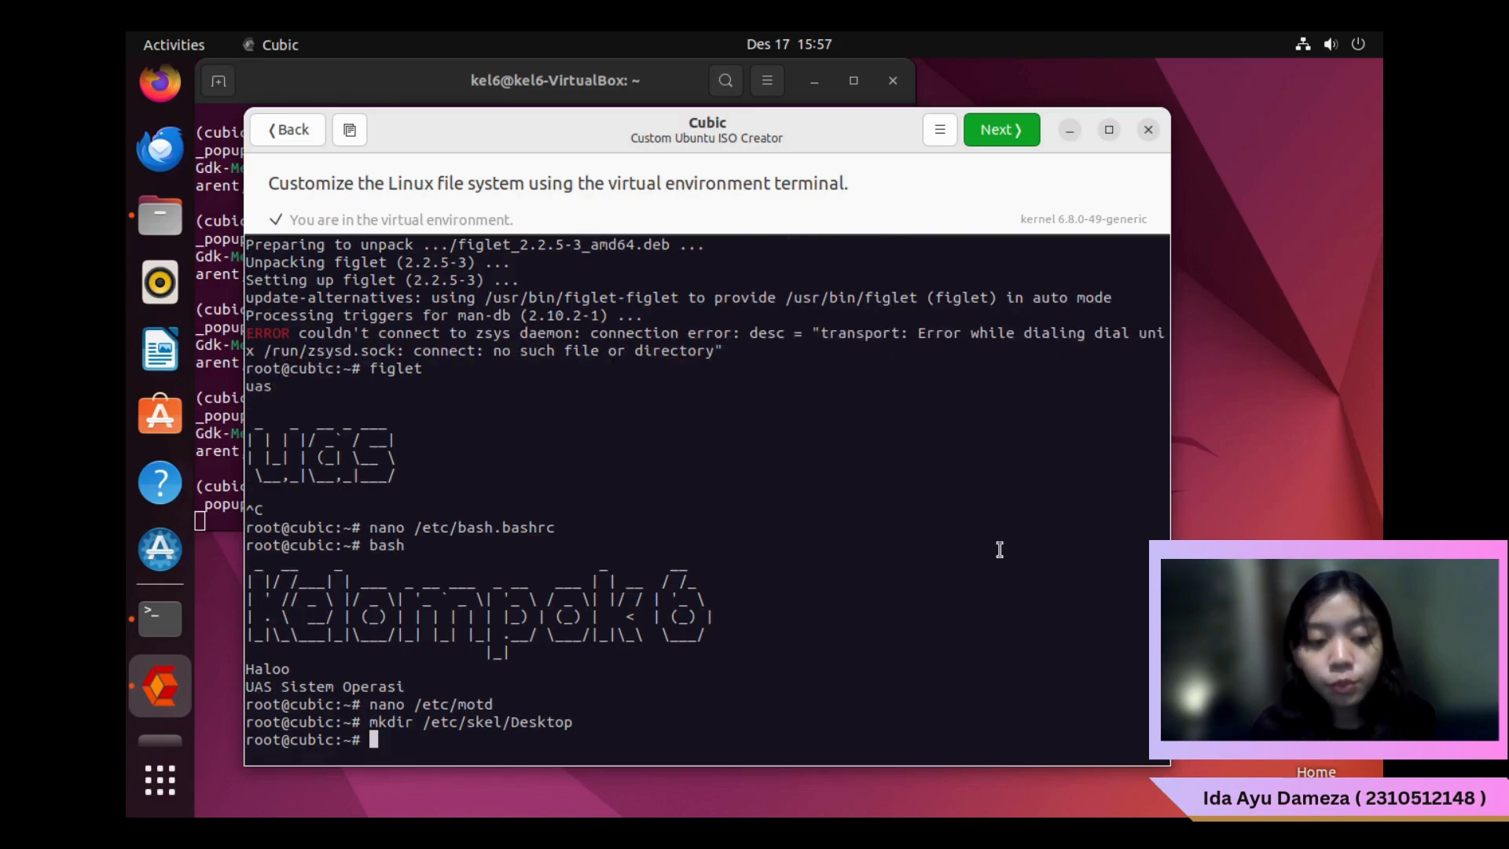
List the application launchers in /usr/share/applications and return to the home directory
{"action": "type", "text": "/usr"}
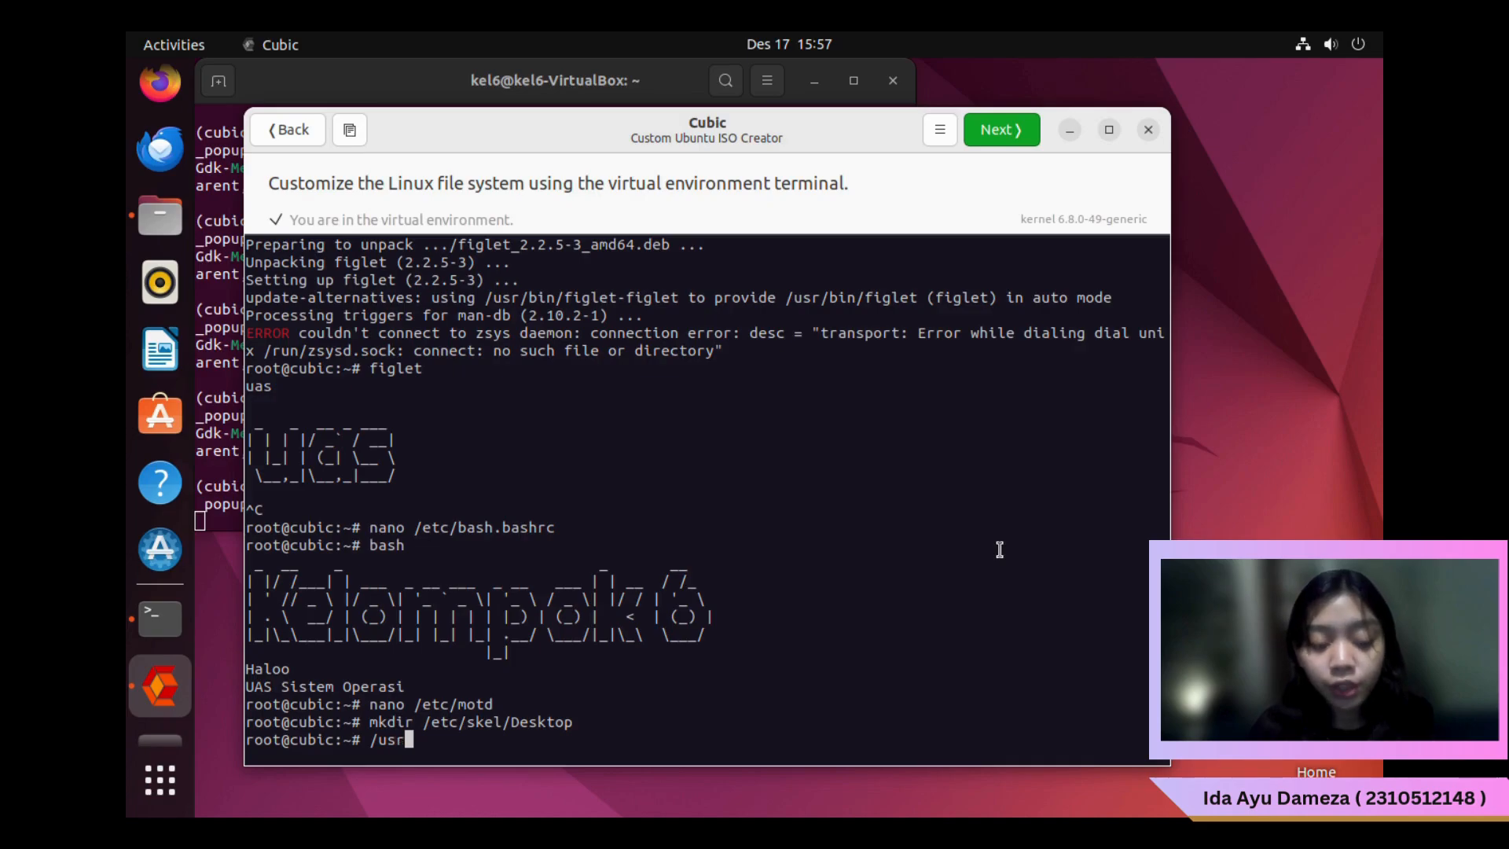
{"action": "key", "text": "BackSpace"}
{"action": "key", "text": "BackSpace"}
{"action": "key", "text": "BackSpace"}
{"action": "key", "text": "BackSpace"}
{"action": "type", "text": "cd /us"}
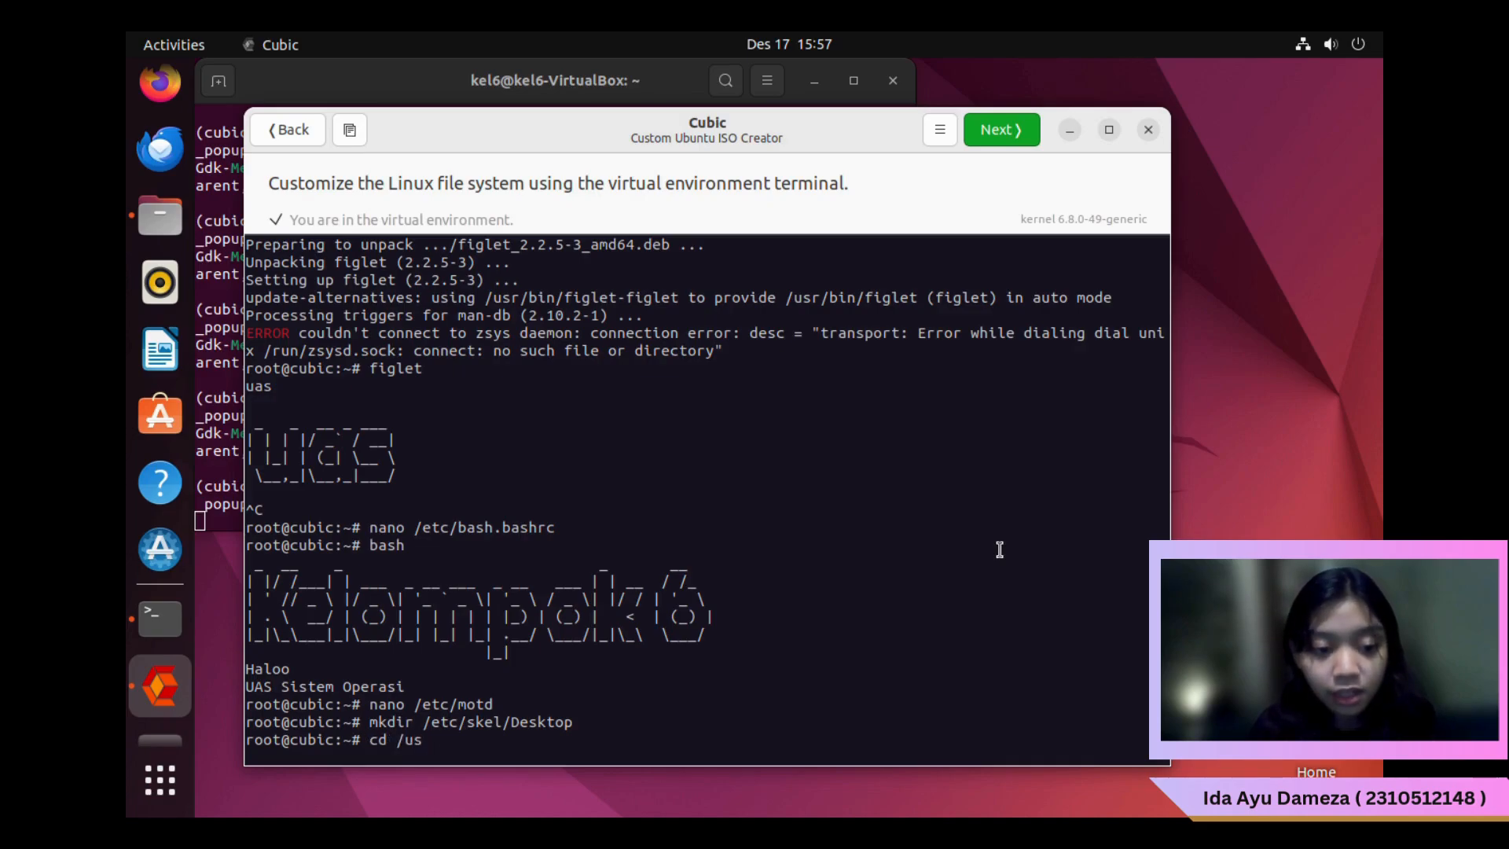
{"action": "type", "text": "r/sha"}
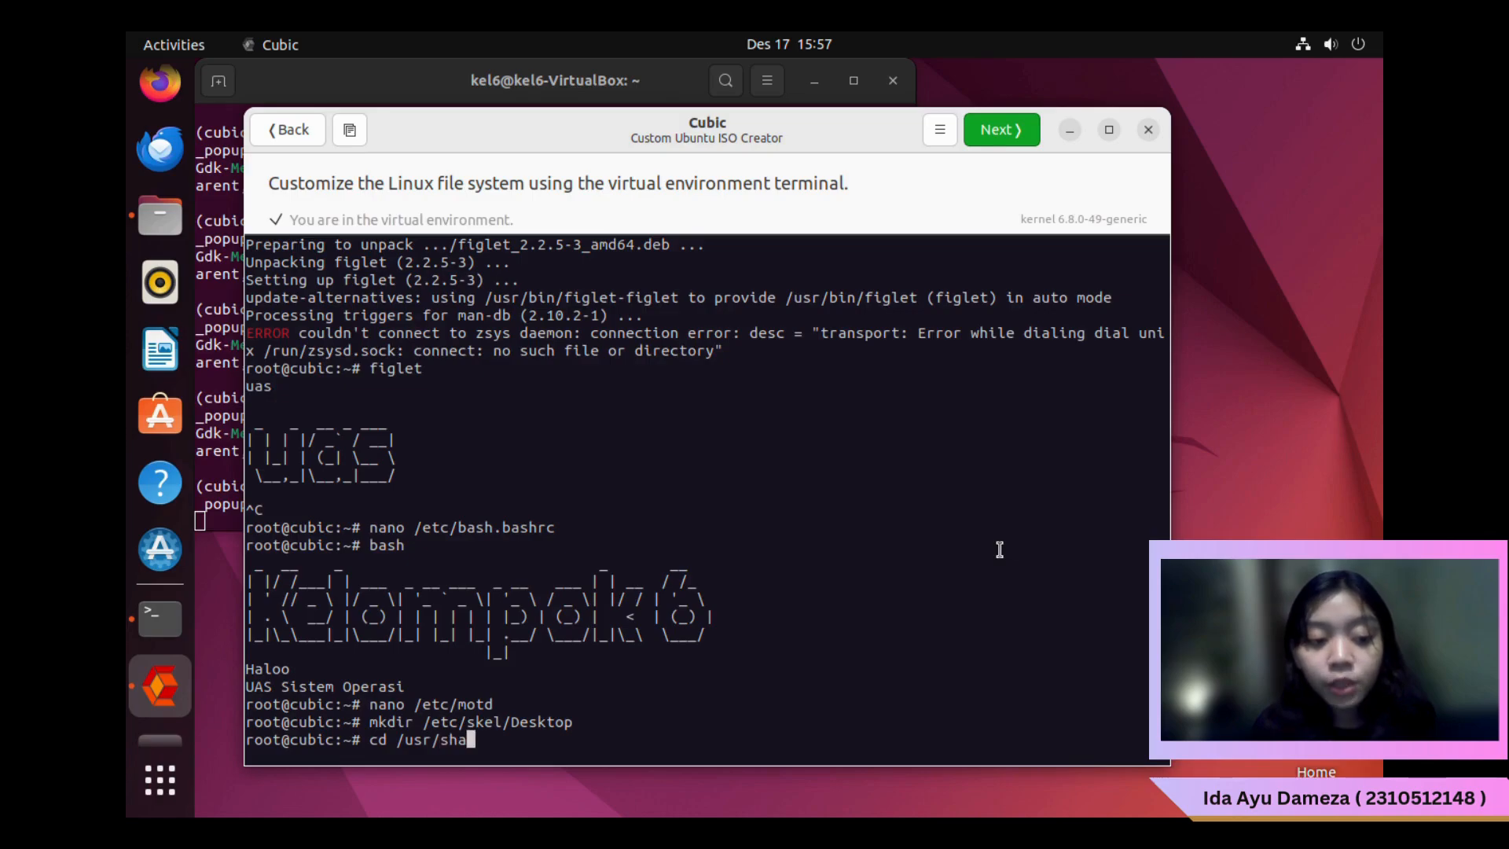
{"action": "type", "text": "re/applications"}
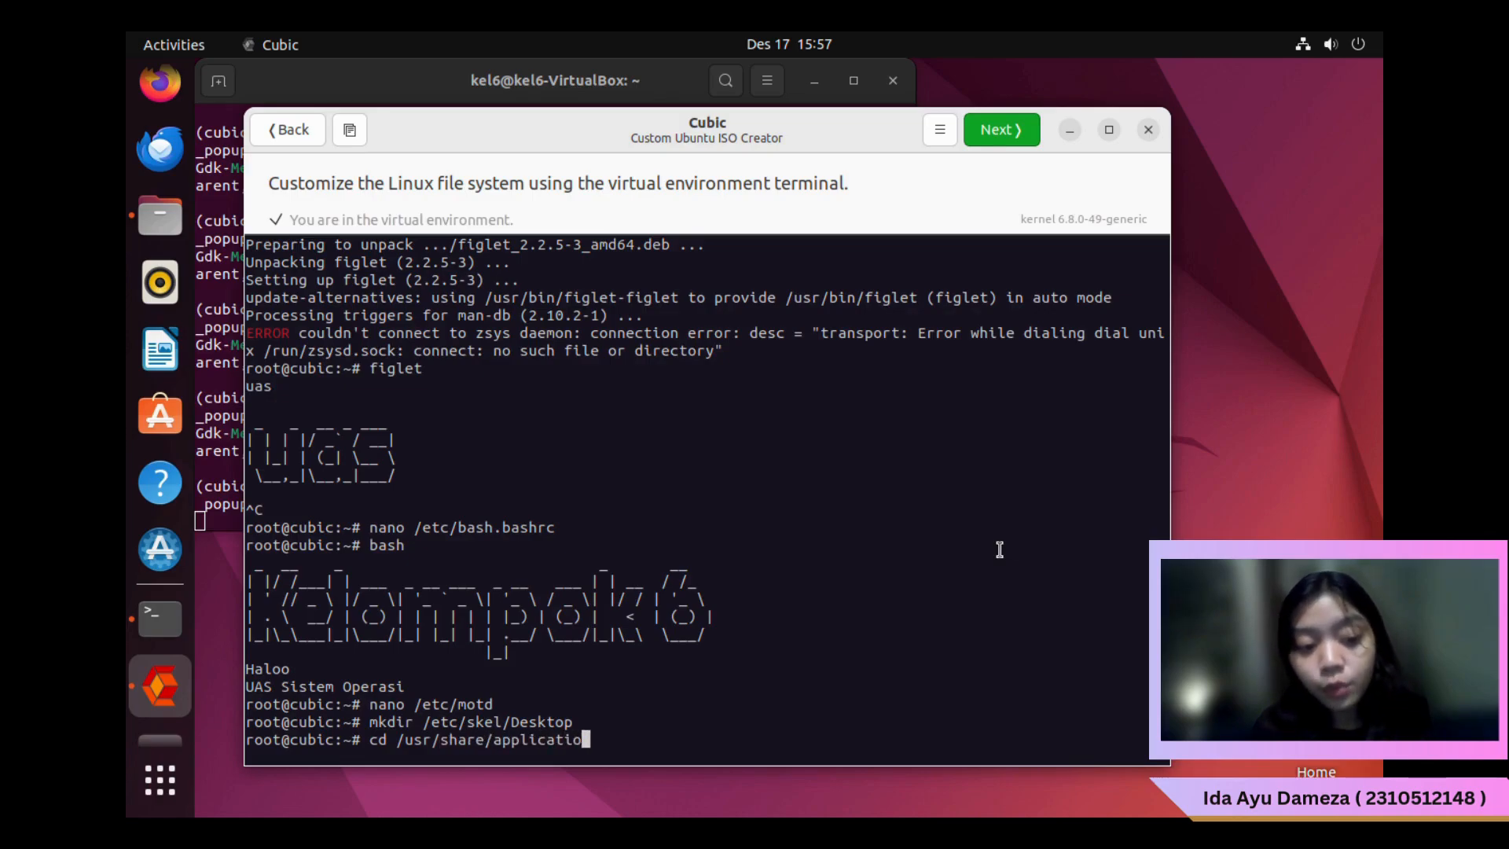
{"action": "key", "text": "Return"}
{"action": "type", "text": "ls"}
{"action": "key", "text": "Return"}
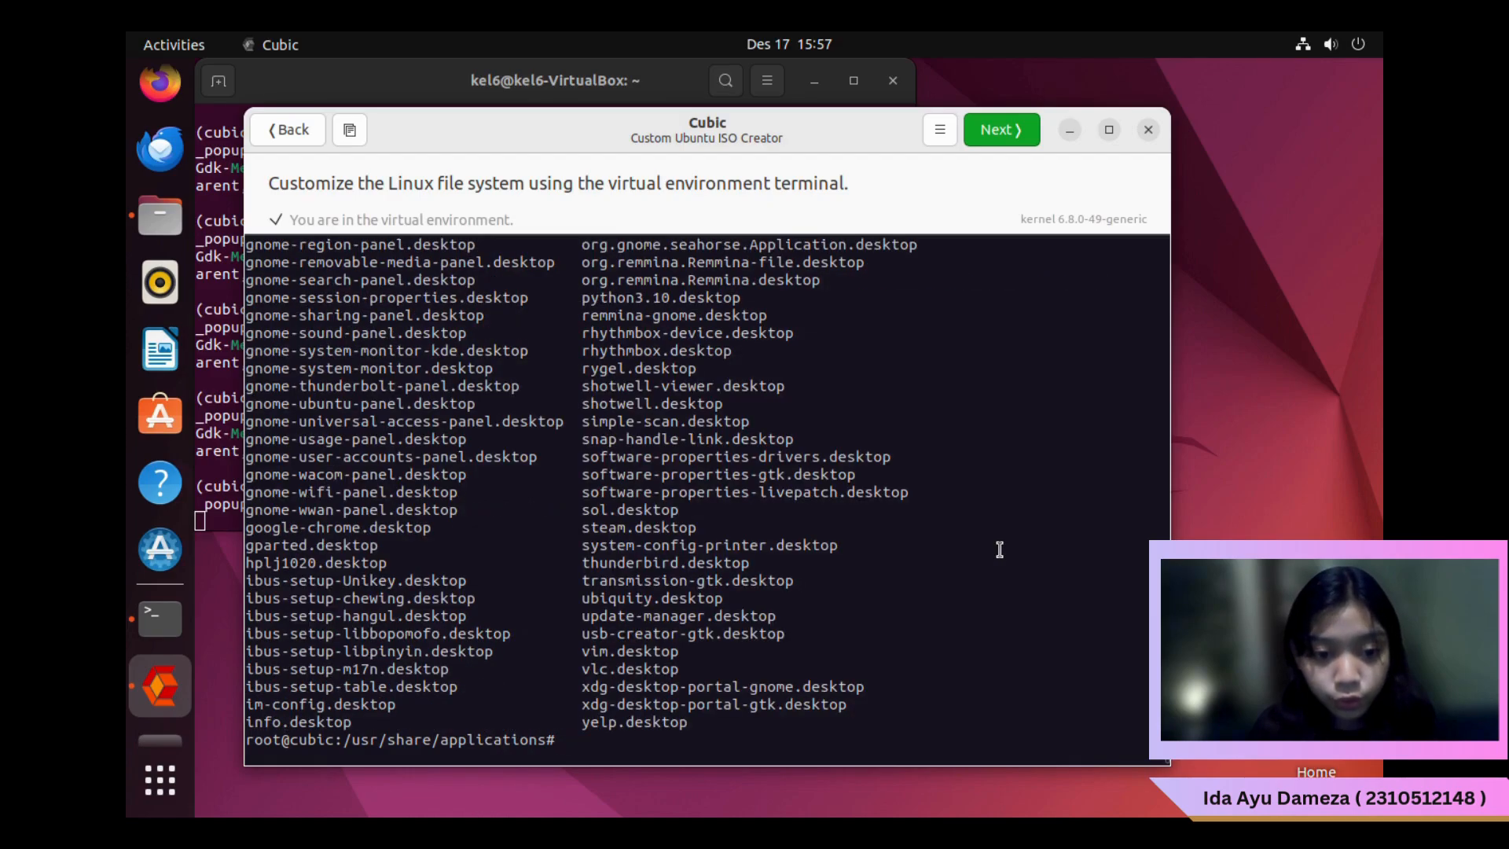
{"action": "type", "text": "cd"}
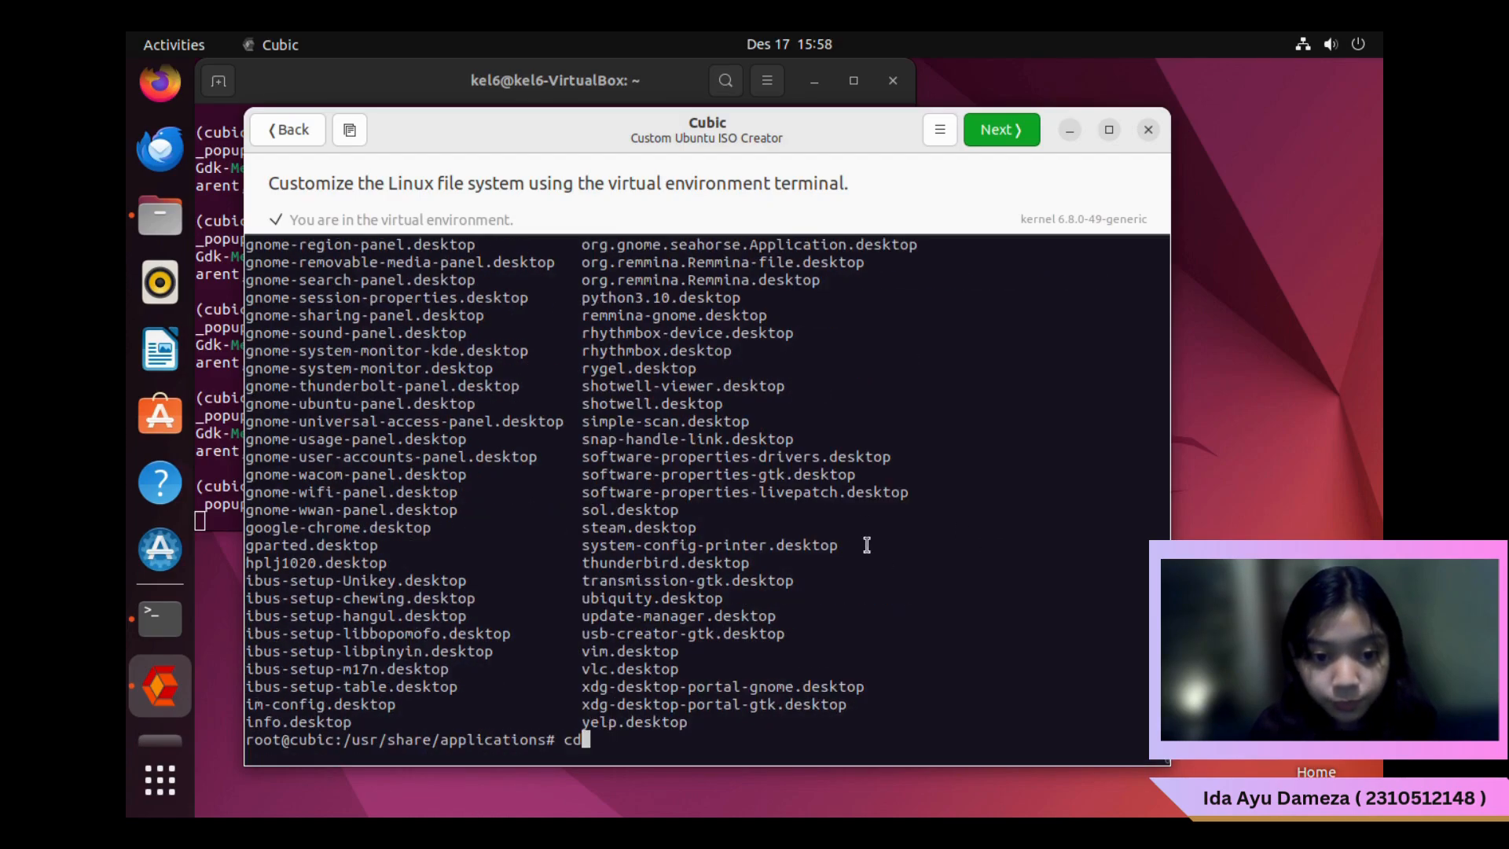
{"action": "key", "text": "Return"}
Copy /usr/share/applications/google-chrome.desktop to /etc/skel/Desktop/
{"action": "type", "text": "c"}
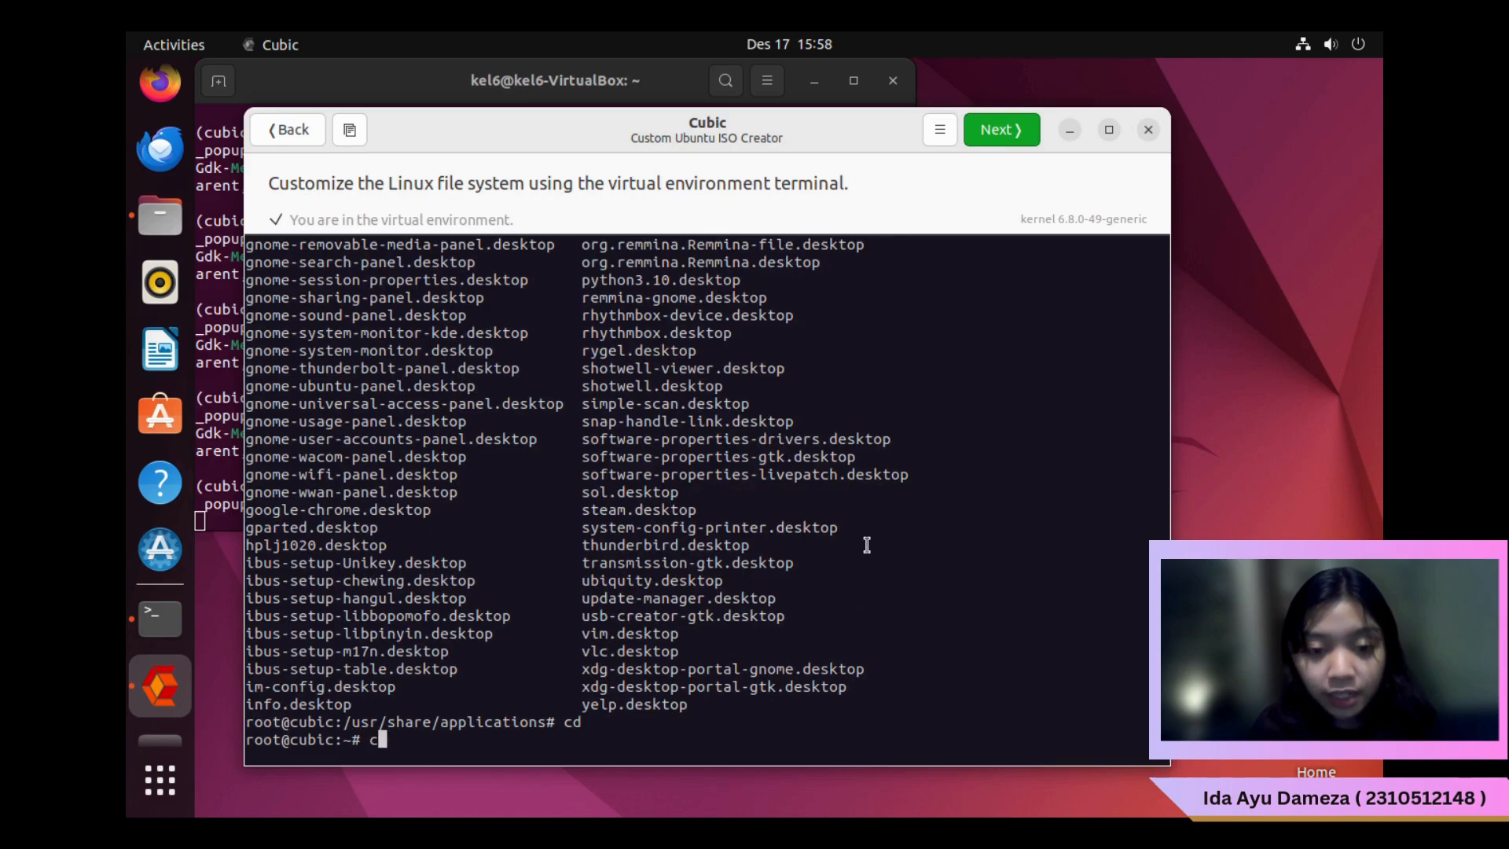
{"action": "type", "text": "p /"}
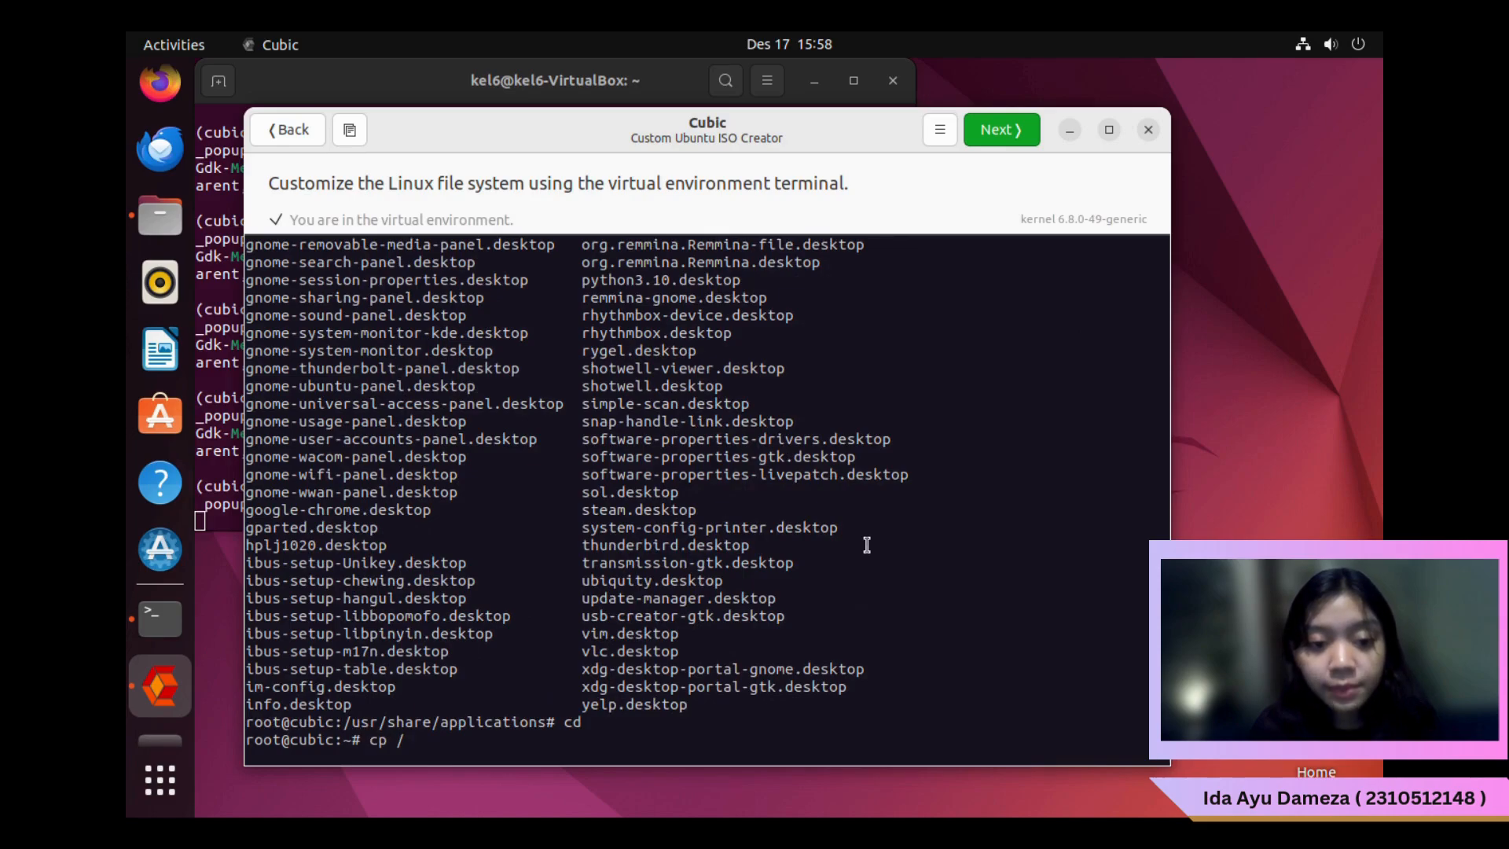
{"action": "type", "text": "usr/share/appli"}
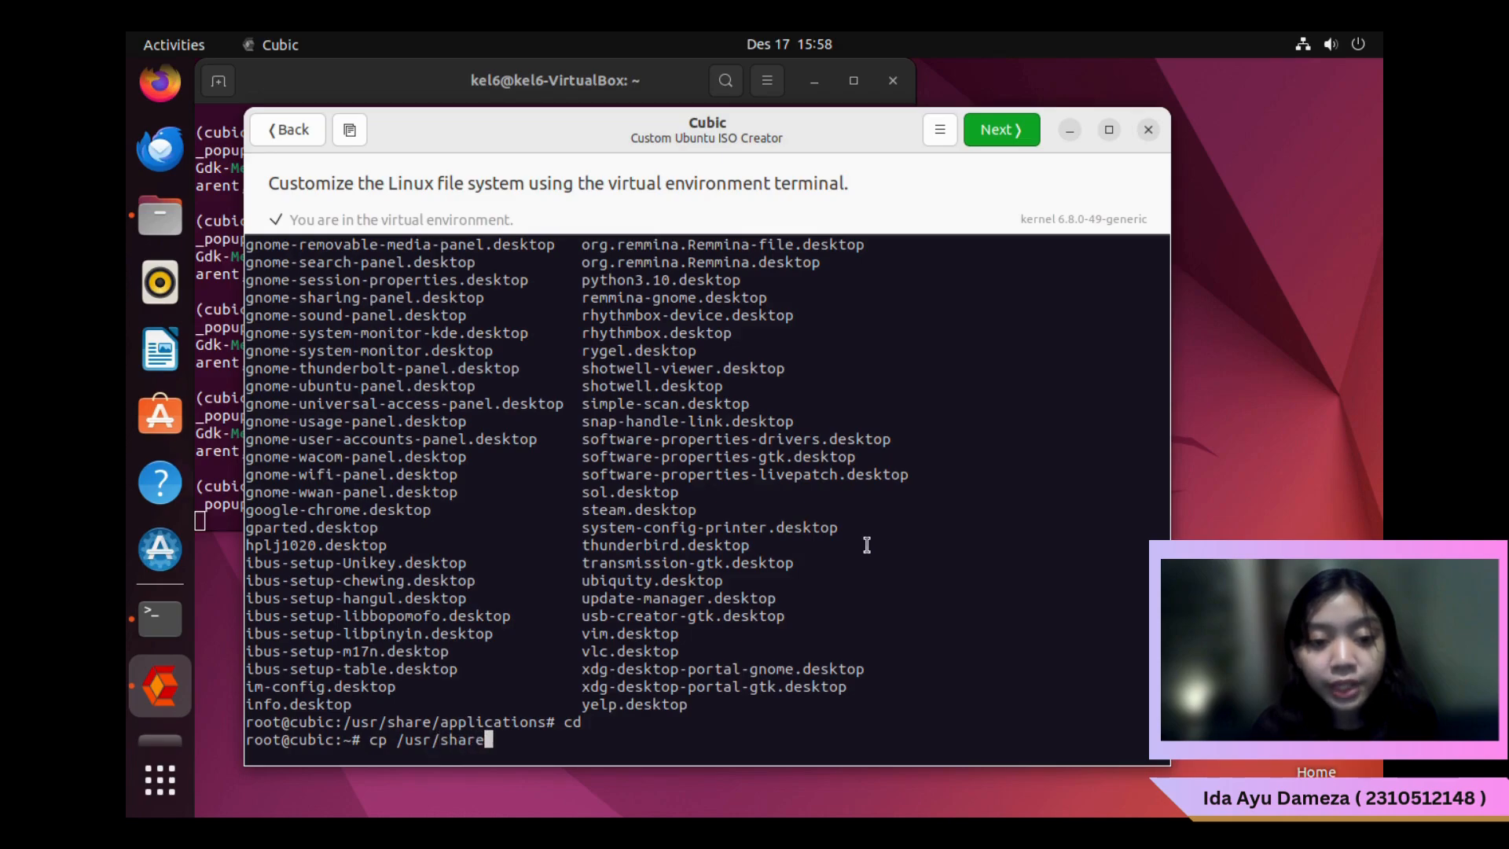
{"action": "key", "text": "BackSpace"}
{"action": "key", "text": "BackSpace"}
{"action": "key", "text": "BackSpace"}
{"action": "key", "text": "BackSpace"}
{"action": "key", "text": "BackSpace"}
{"action": "key", "text": "BackSpace"}
{"action": "key", "text": "BackSpace"}
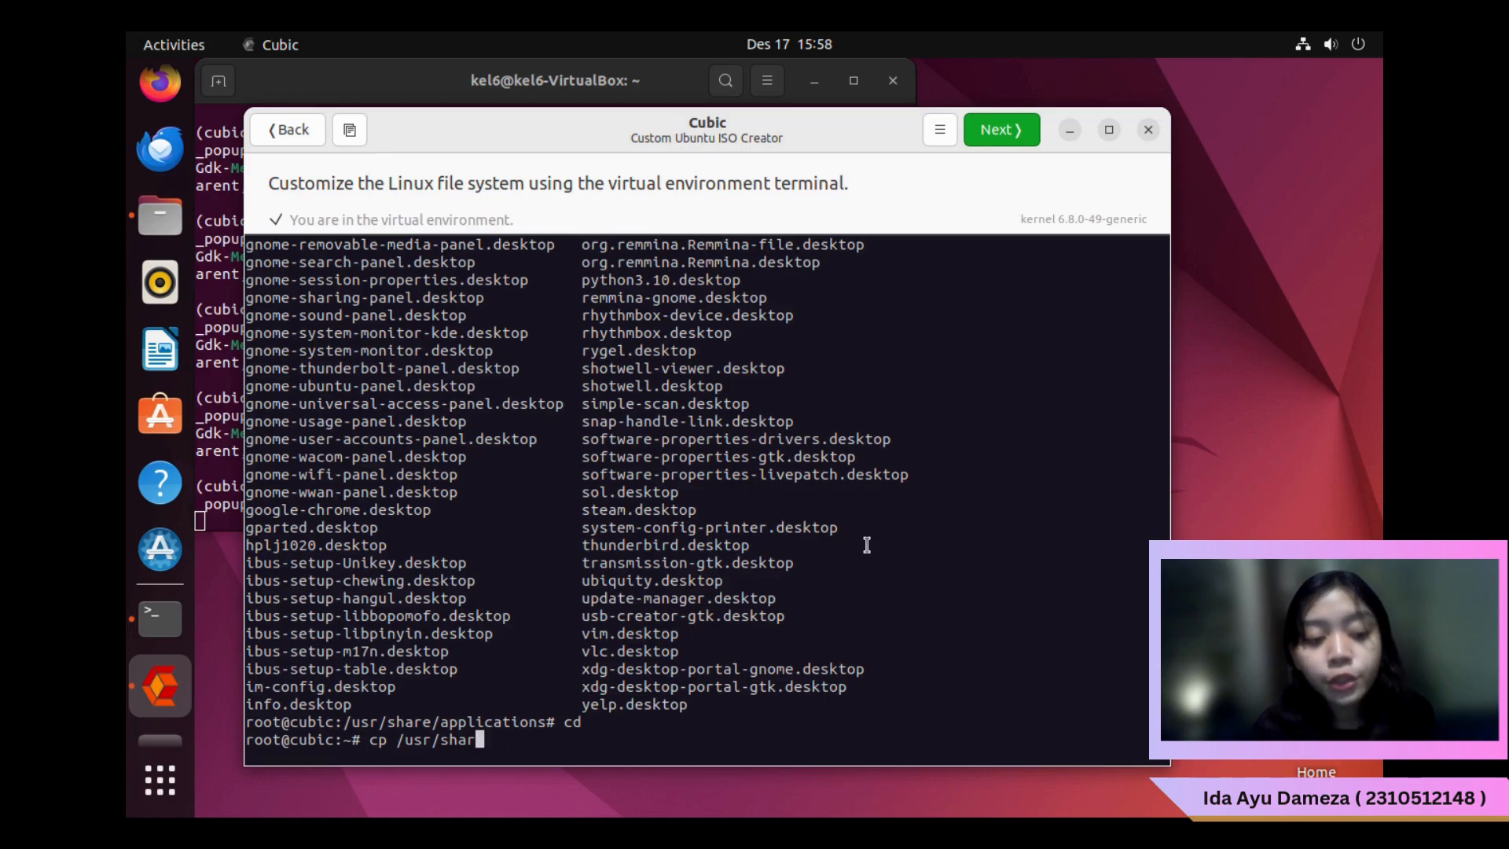
{"action": "type", "text": "e"}
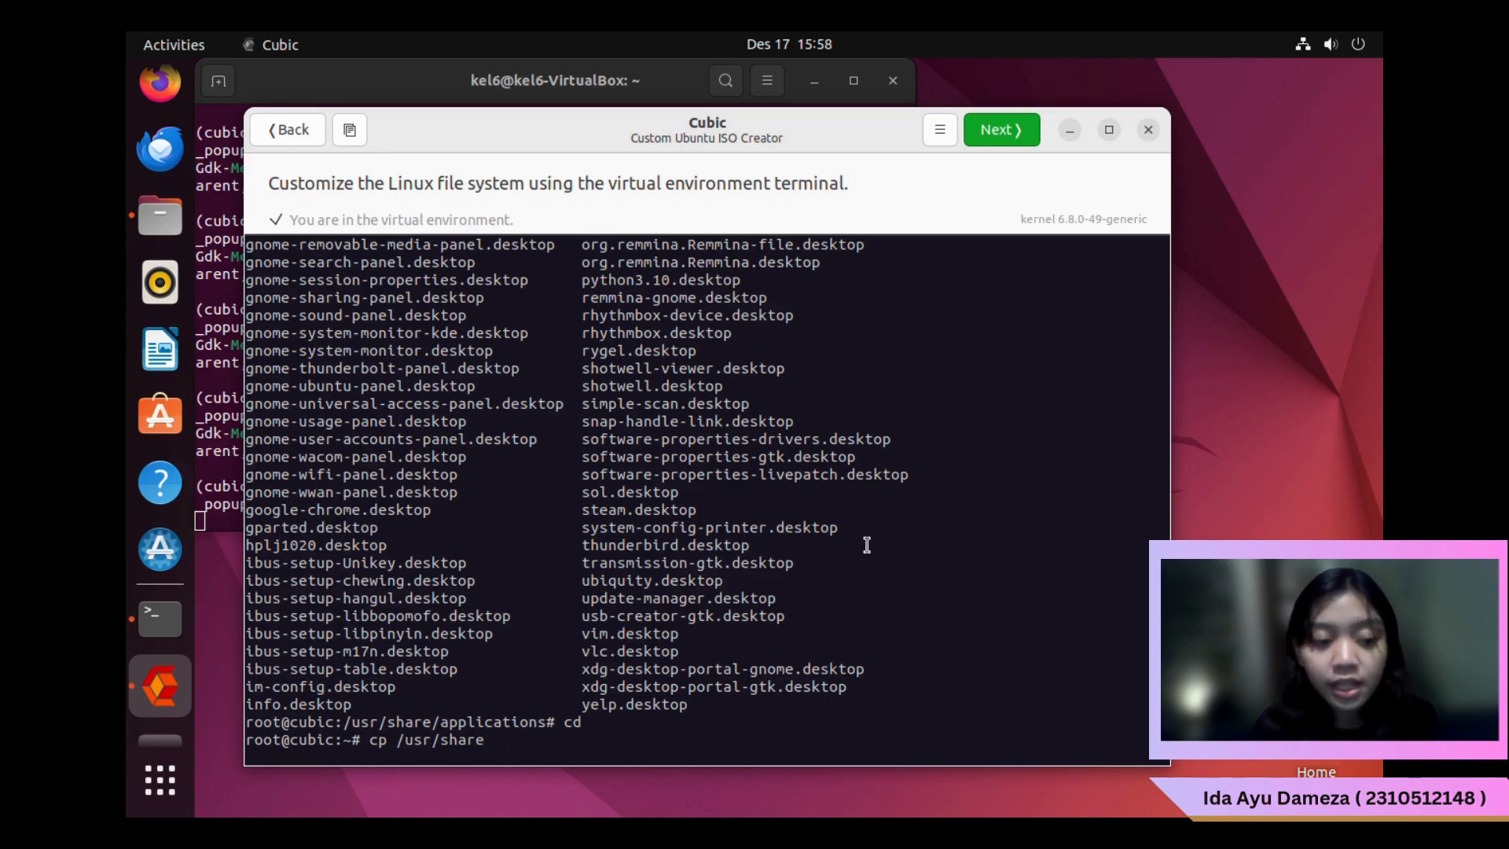
{"action": "type", "text": "/applications"}
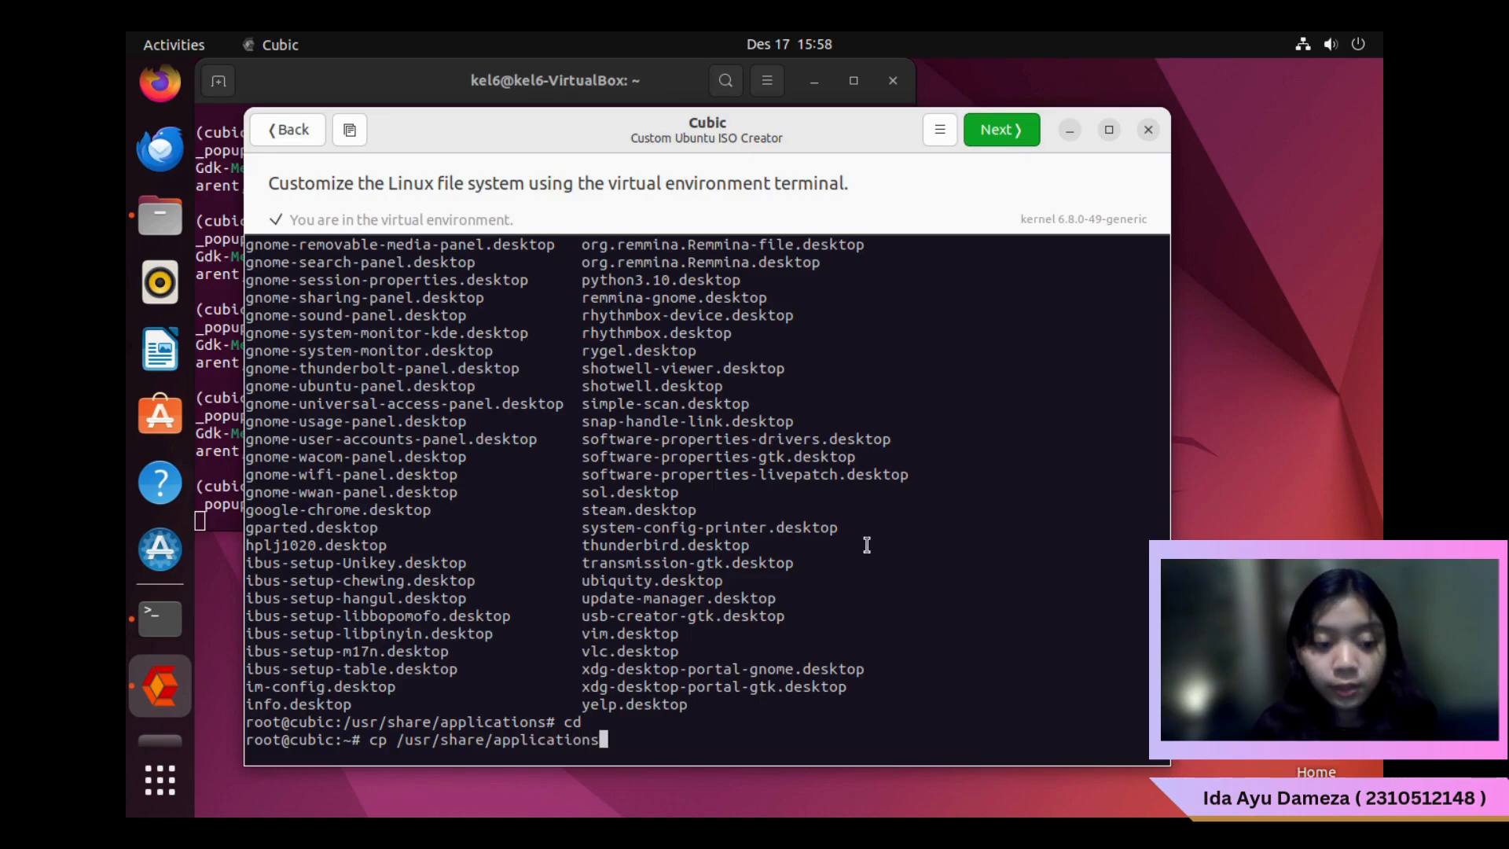
{"action": "type", "text": "/"}
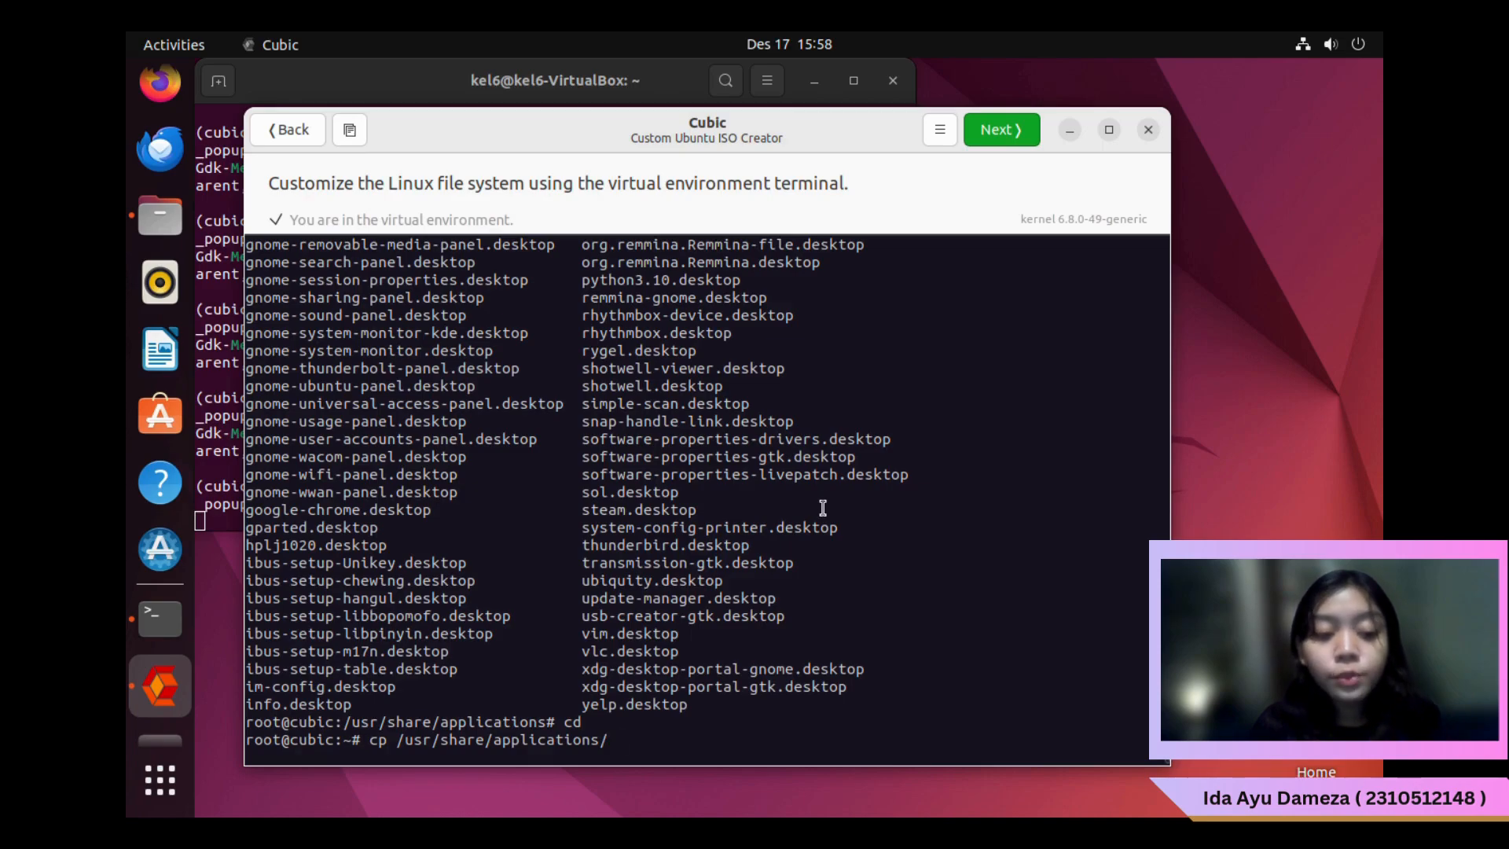
{"action": "type", "text": "g"}
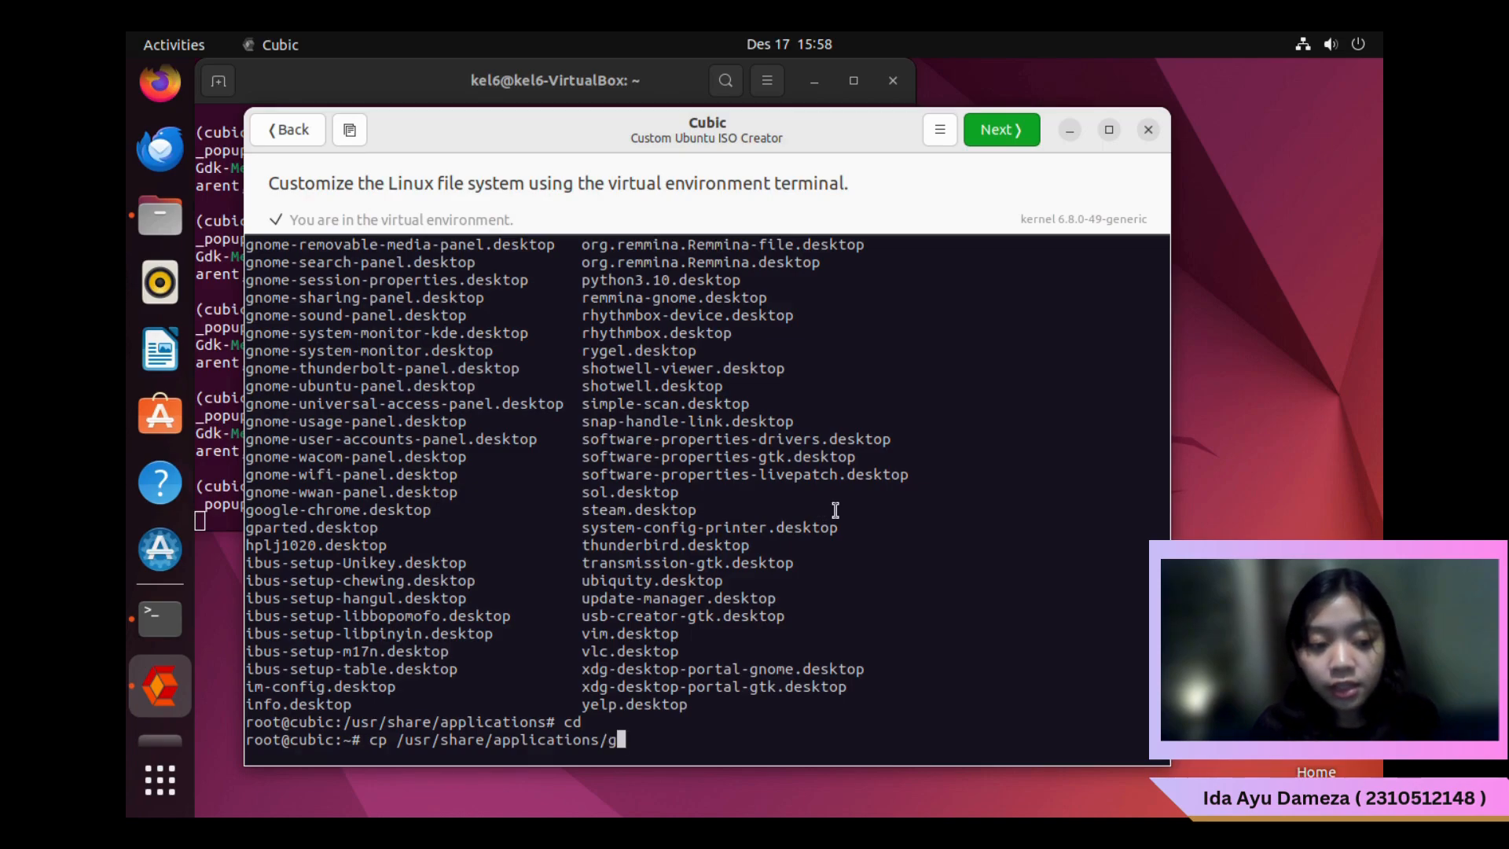
{"action": "type", "text": "oogle-ch"}
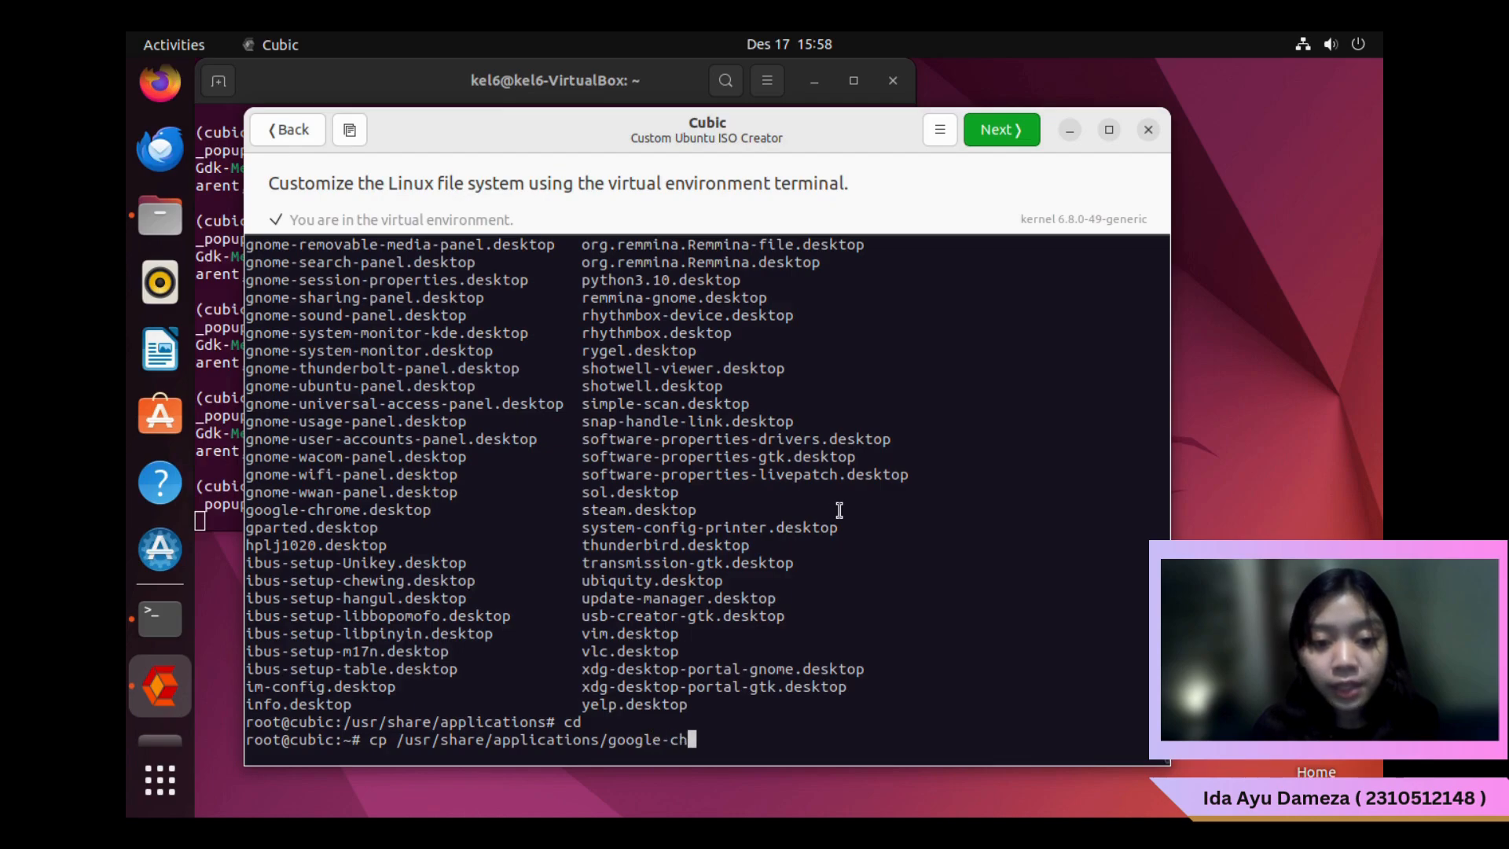
{"action": "type", "text": "rome.desktop"}
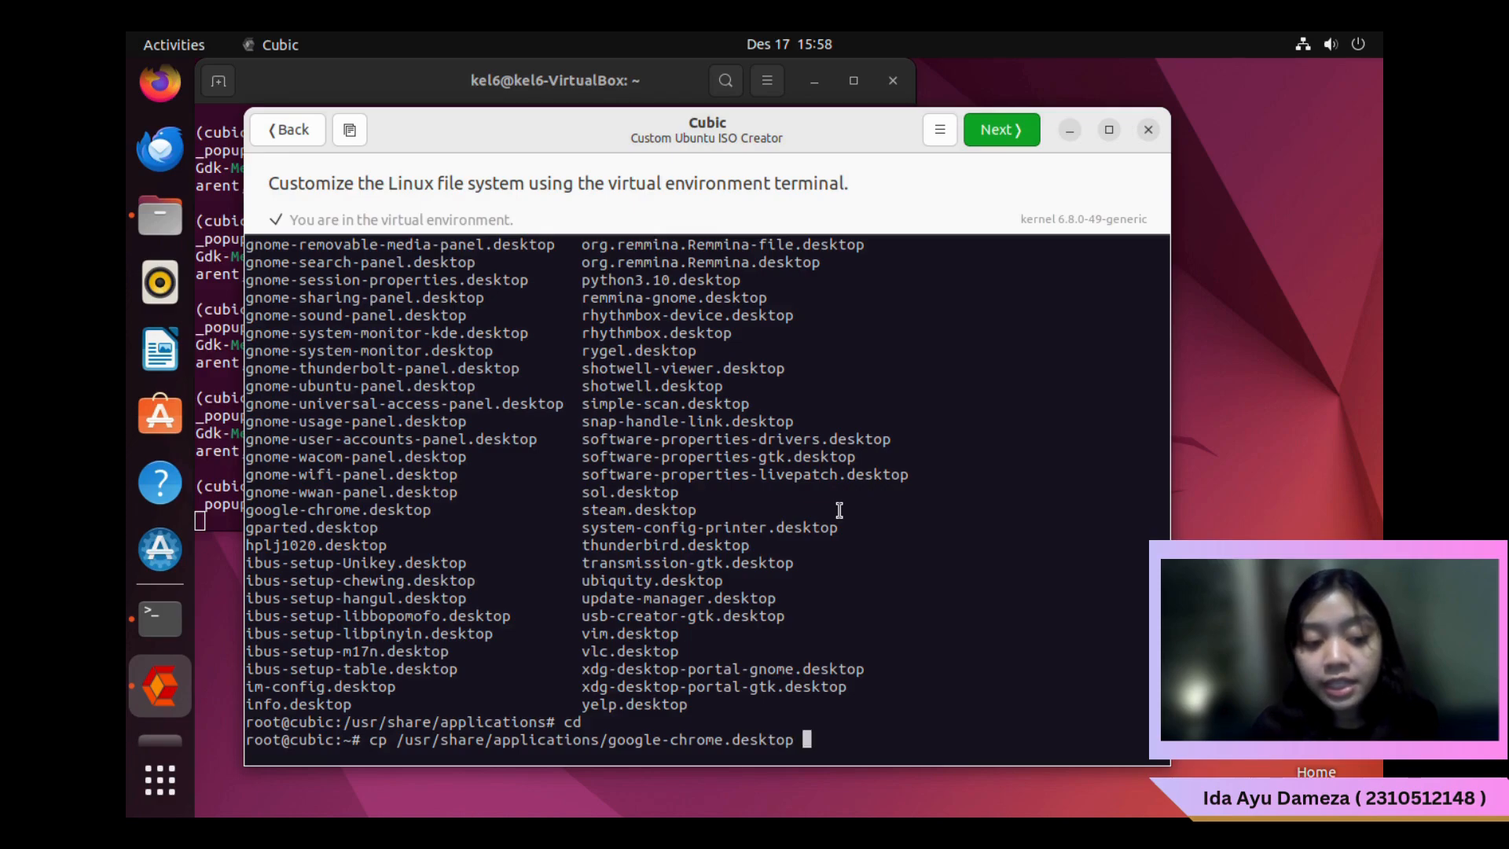
{"action": "type", "text": " /etc/"}
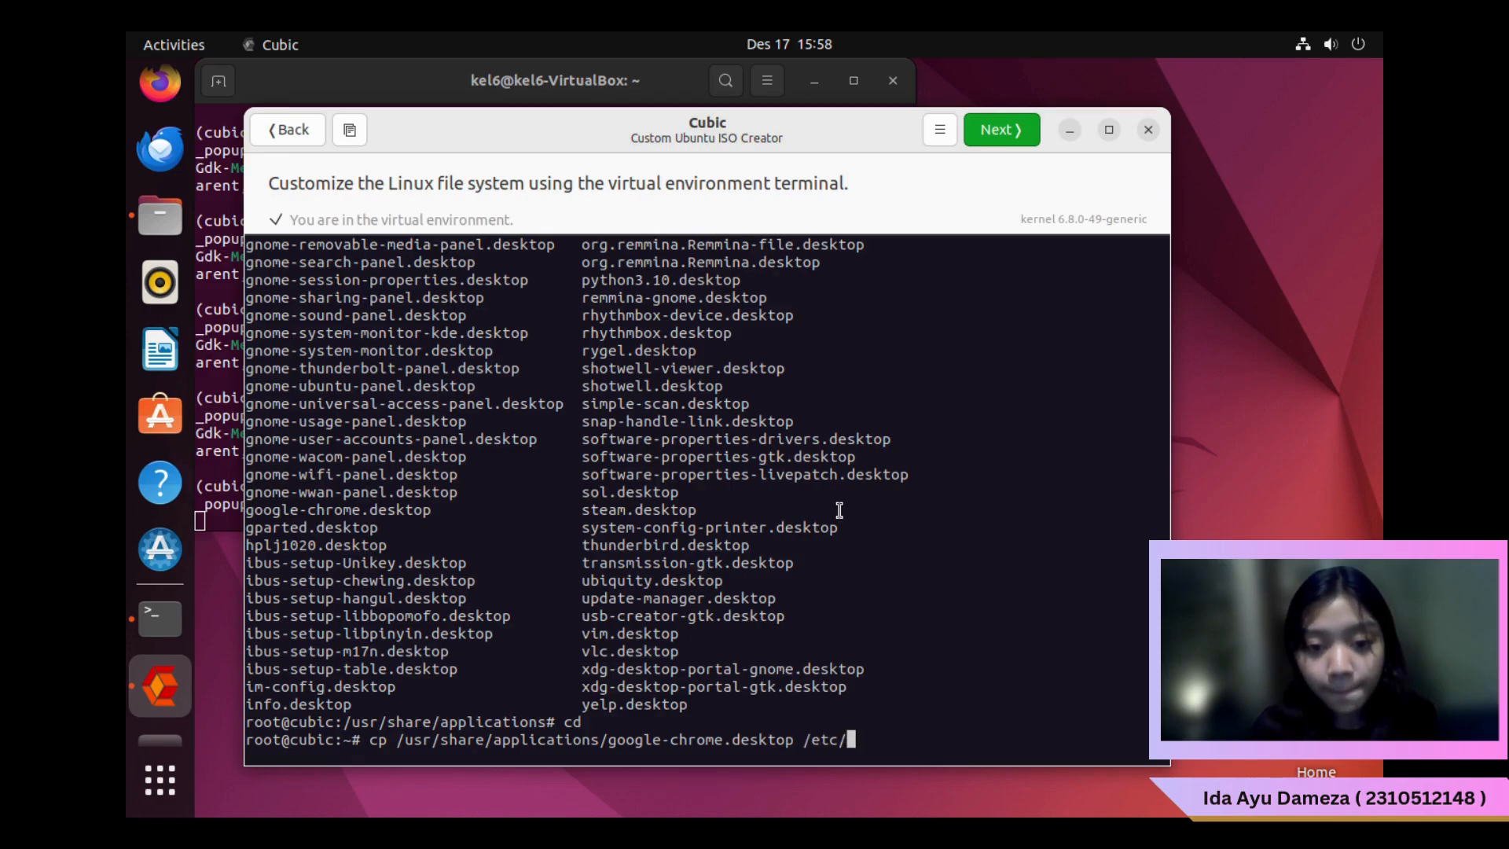
{"action": "type", "text": "skel/Des"}
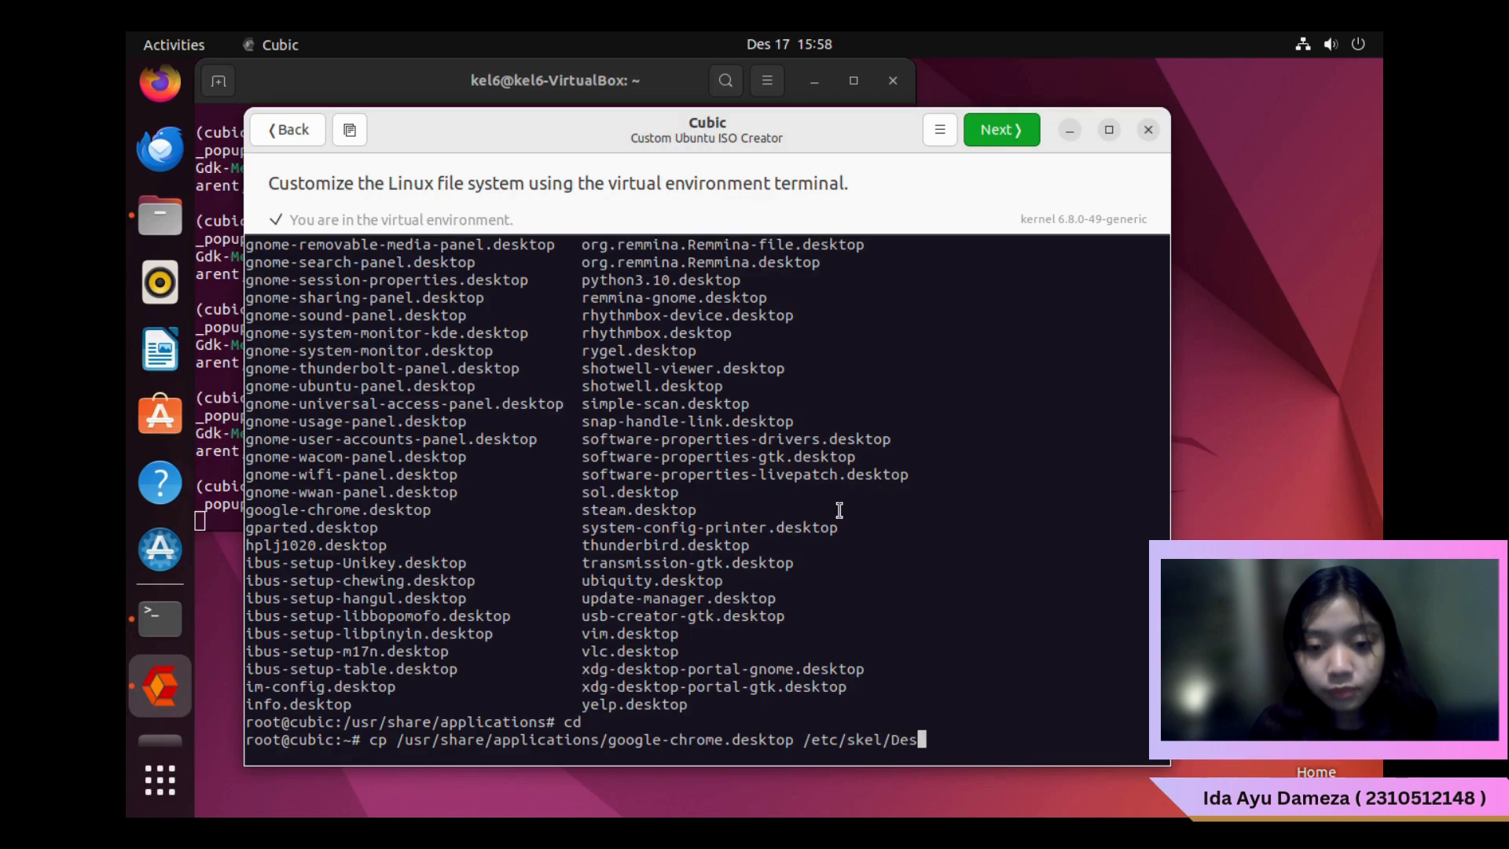
{"action": "type", "text": "ktop"}
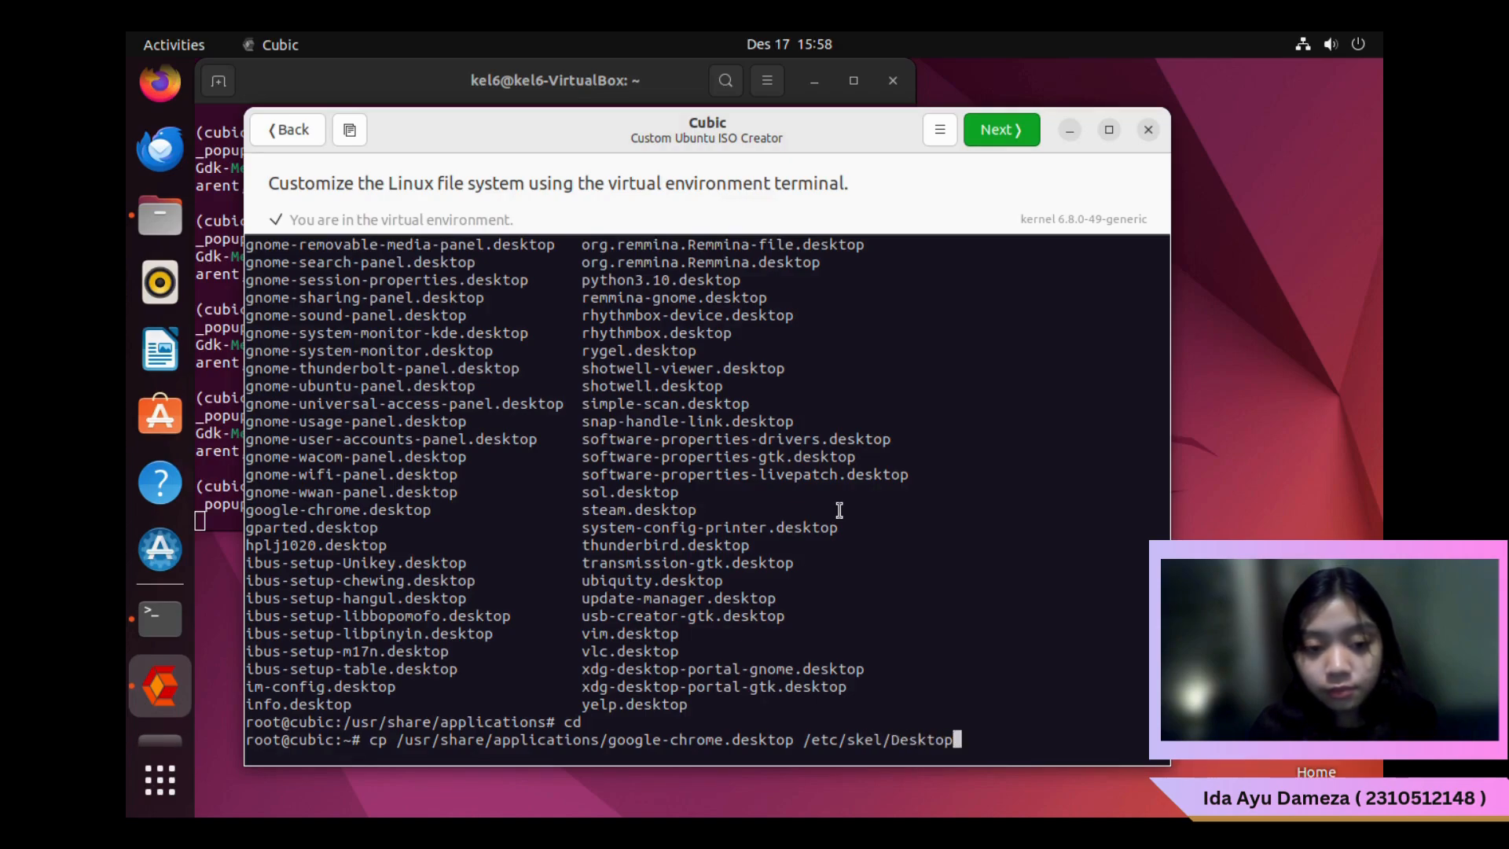
{"action": "type", "text": "/"}
{"action": "key", "text": "Return"}
Give the owner execute permission on /usr/share/applications/google-chrome.desktop with chmod u+x
{"action": "key", "text": "Up"}
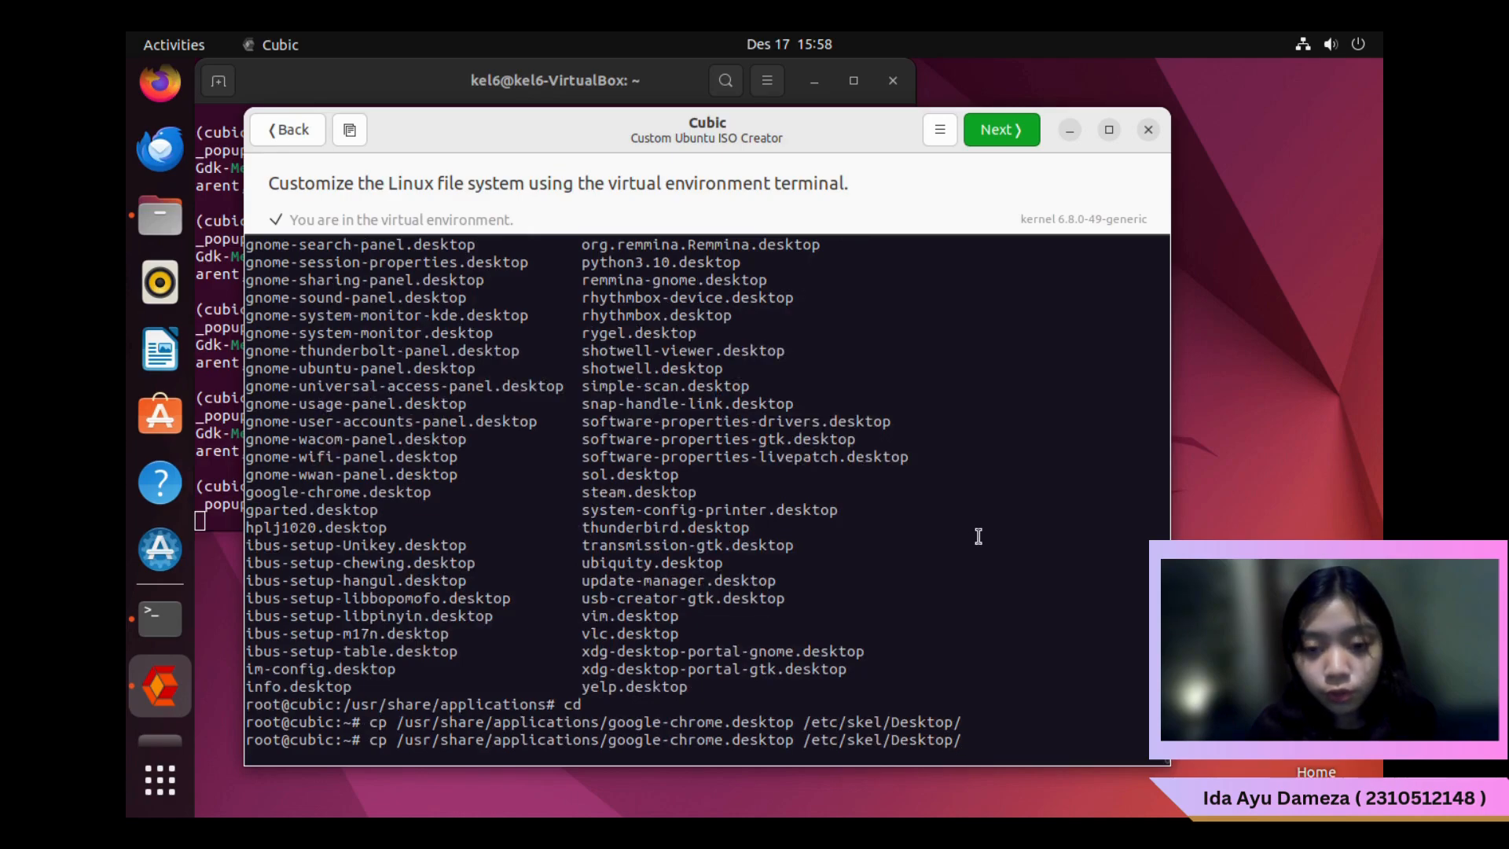
{"action": "key", "text": "Home"}
{"action": "key", "text": "Delete"}
{"action": "key", "text": "Delete"}
{"action": "key", "text": "Delete"}
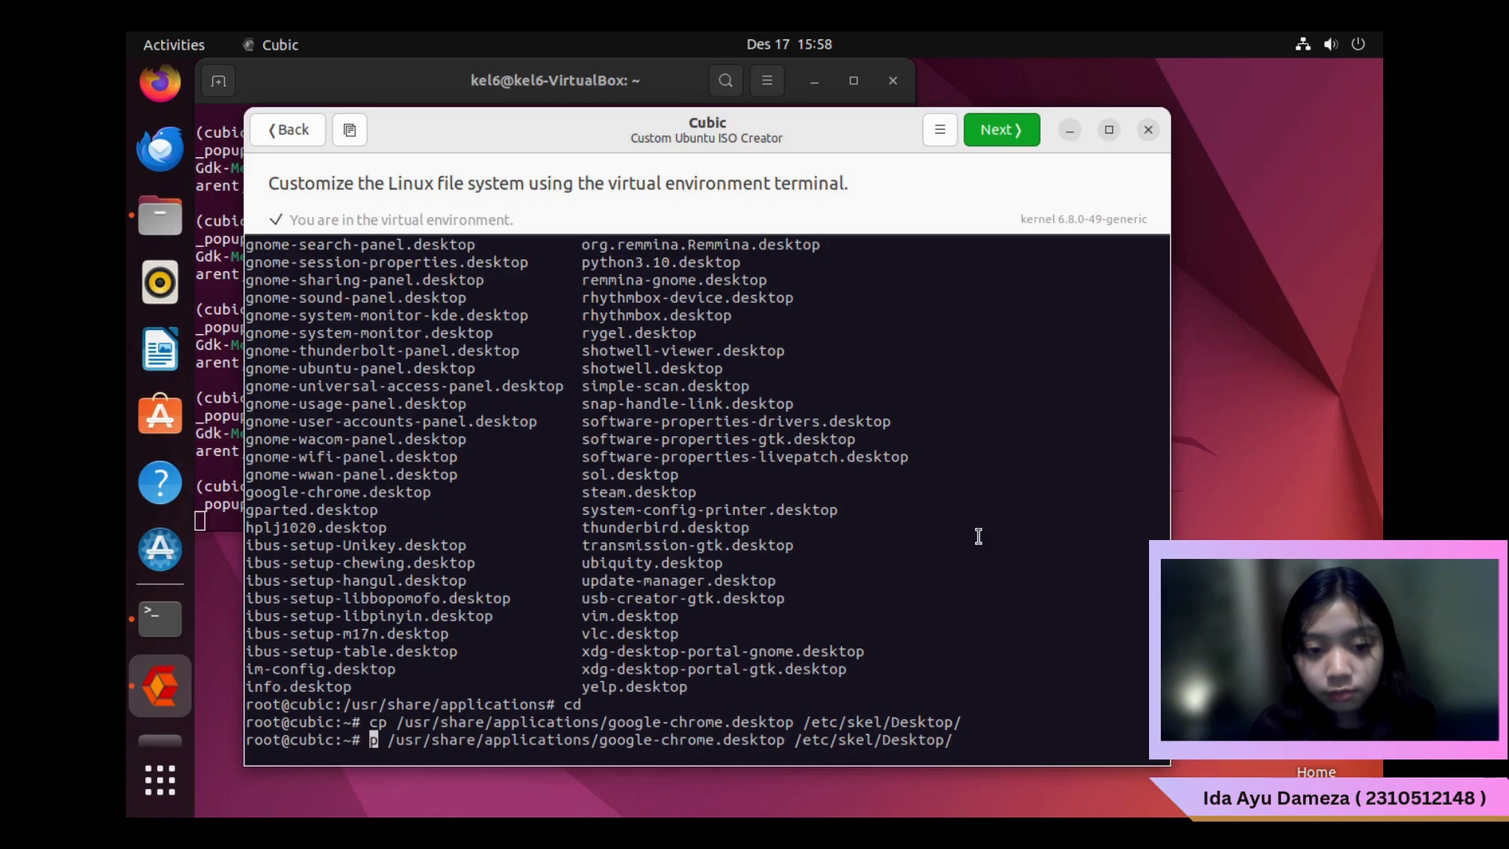
{"action": "type", "text": "chmod "}
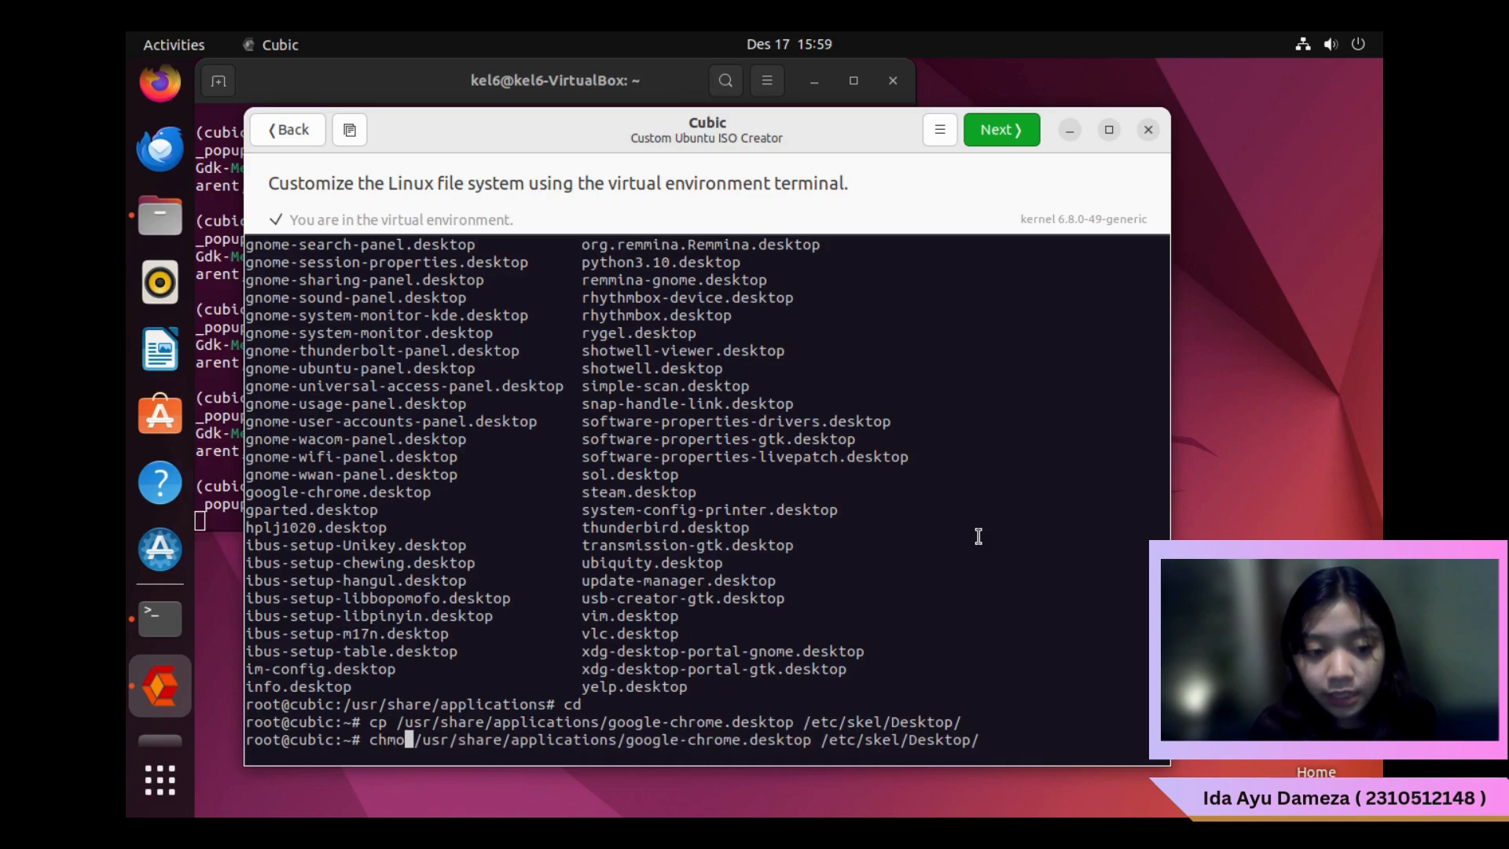
{"action": "type", "text": "u+"}
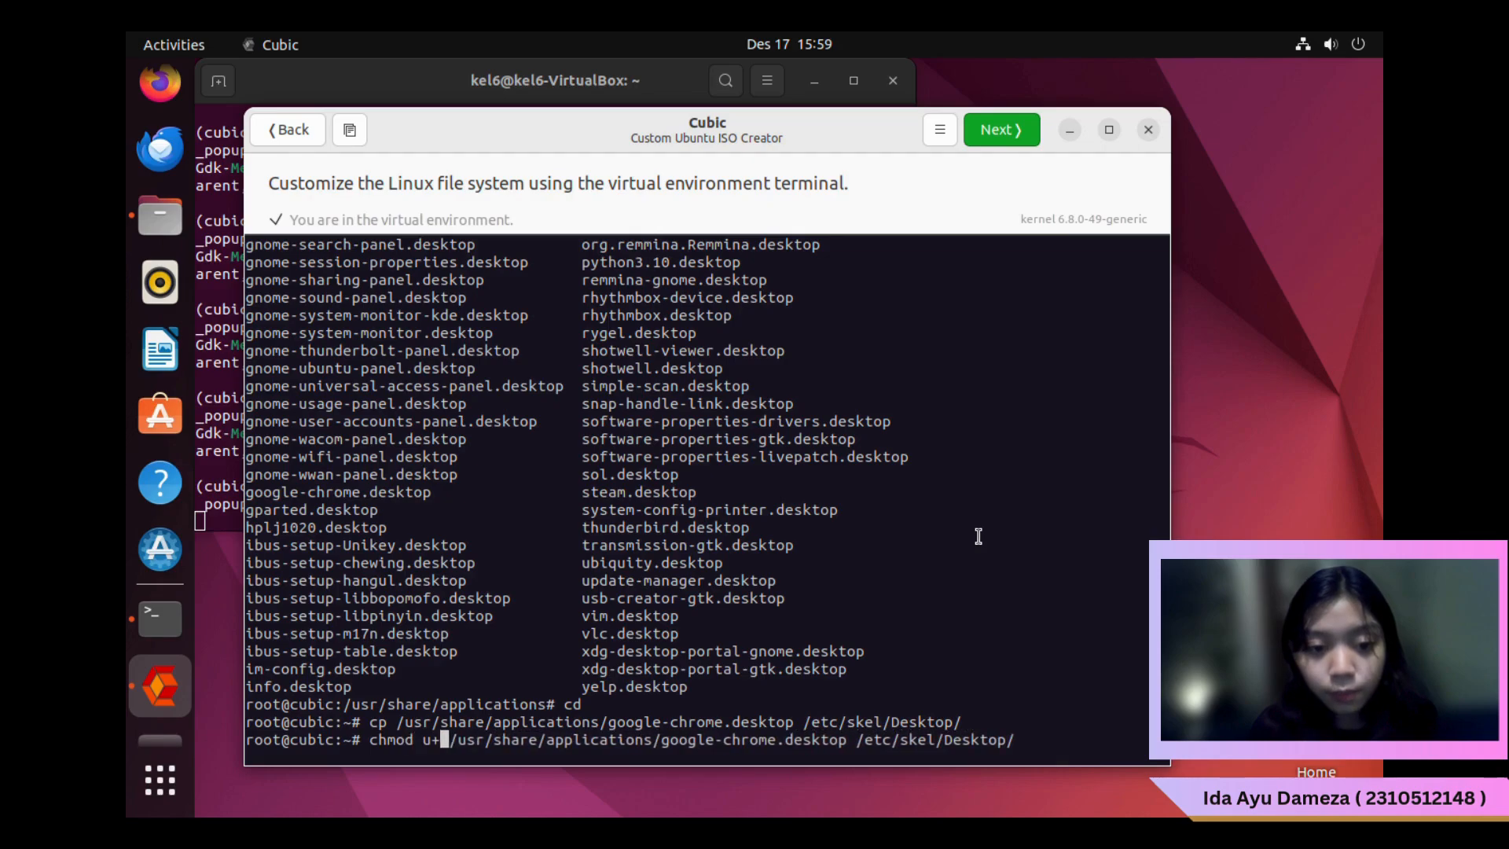
{"action": "type", "text": "x"}
{"action": "key", "text": "BackSpace"}
{"action": "key", "text": "BackSpace"}
{"action": "key", "text": "BackSpace"}
{"action": "key", "text": "BackSpace"}
{"action": "key", "text": "BackSpace"}
{"action": "key", "text": "BackSpace"}
{"action": "key", "text": "BackSpace"}
{"action": "key", "text": "BackSpace"}
{"action": "key", "text": "BackSpace"}
{"action": "key", "text": "BackSpace"}
{"action": "key", "text": "BackSpace"}
{"action": "key", "text": "BackSpace"}
{"action": "key", "text": "BackSpace"}
{"action": "key", "text": "BackSpace"}
{"action": "key", "text": "BackSpace"}
{"action": "key", "text": "BackSpace"}
{"action": "key", "text": "BackSpace"}
{"action": "key", "text": "BackSpace"}
{"action": "key", "text": "BackSpace"}
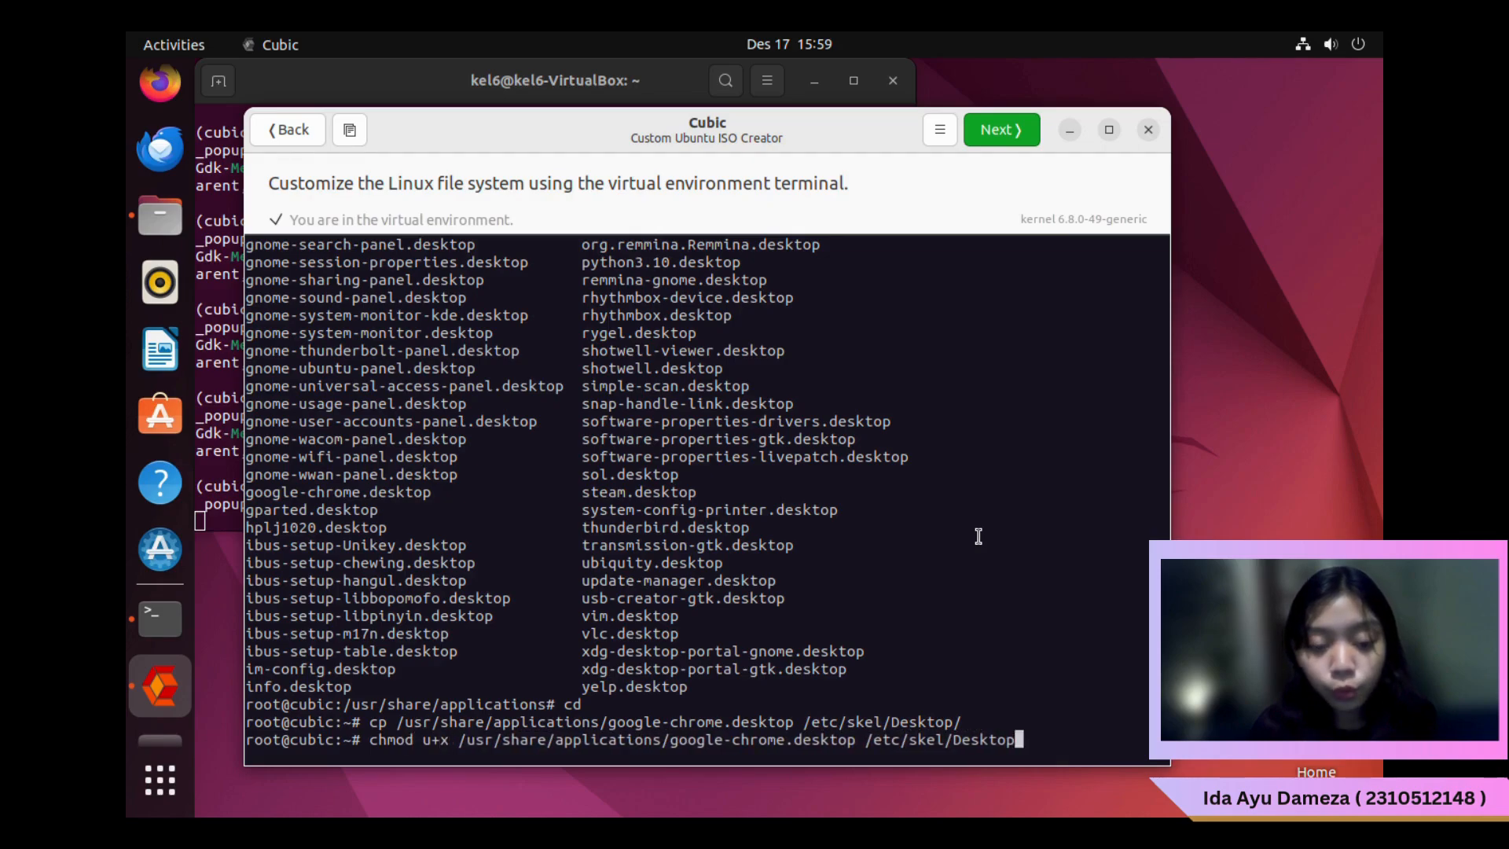
{"action": "key", "text": "Return"}
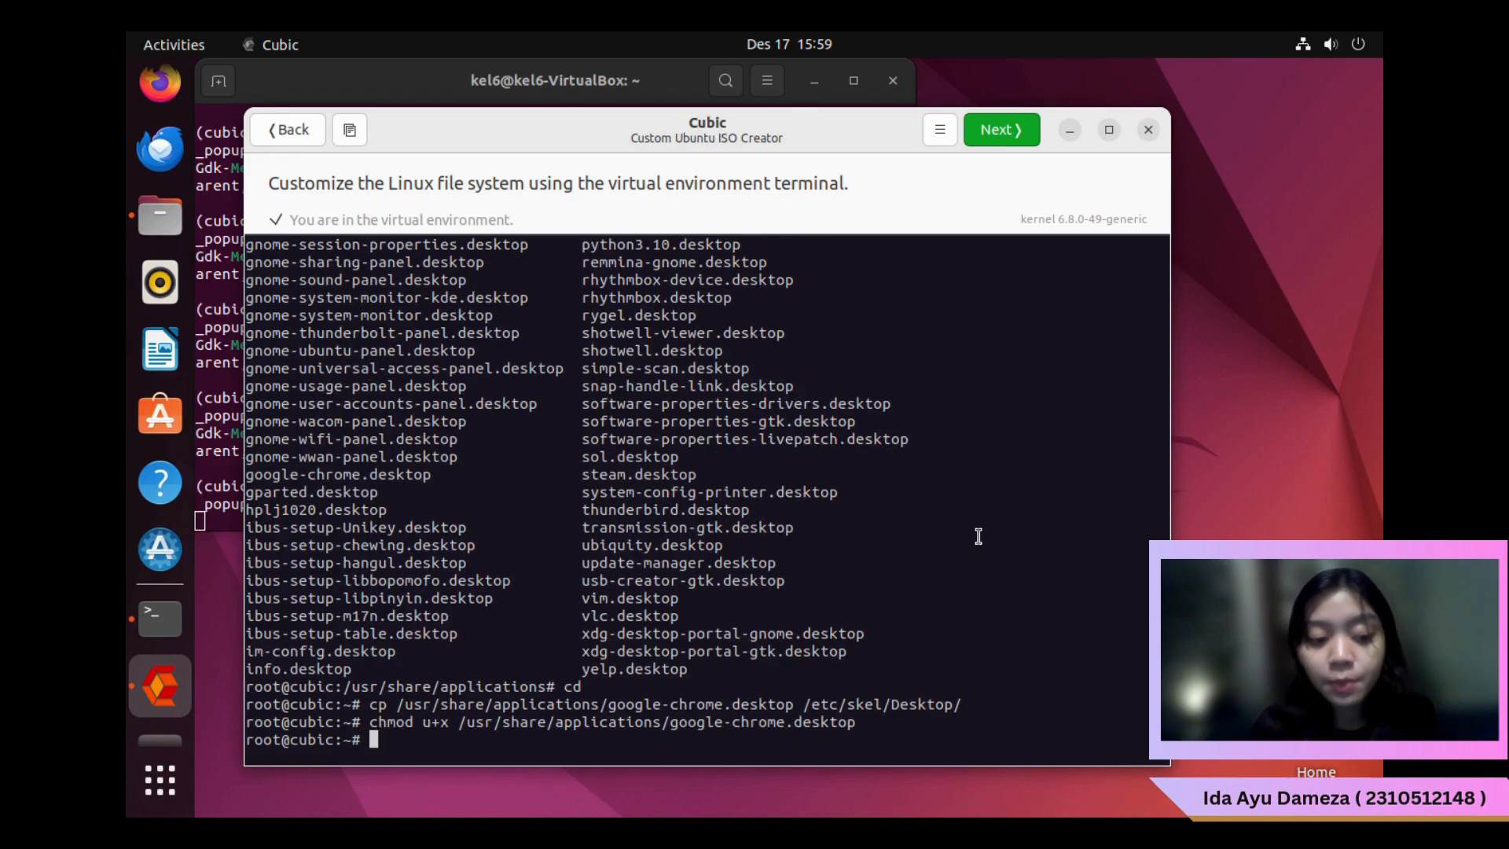
Copy /usr/share/applications/vlc.desktop to /etc/skel/Desktop/ by adapting the earlier Chrome copy command
{"action": "key", "text": "Up"}
{"action": "key", "text": "Up"}
{"action": "key", "text": "Left"}
{"action": "key", "text": "Left"}
{"action": "key", "text": "Left"}
{"action": "key", "text": "Left"}
{"action": "key", "text": "Left"}
{"action": "key", "text": "Left"}
{"action": "key", "text": "Left"}
{"action": "key", "text": "Left"}
{"action": "key", "text": "Left"}
{"action": "key", "text": "Left"}
{"action": "key", "text": "Left"}
{"action": "key", "text": "Left"}
{"action": "key", "text": "Left"}
{"action": "key", "text": "Left"}
{"action": "key", "text": "Left"}
{"action": "key", "text": "Left"}
{"action": "key", "text": "Left"}
{"action": "key", "text": "Left"}
{"action": "key", "text": "Left"}
{"action": "key", "text": "Left"}
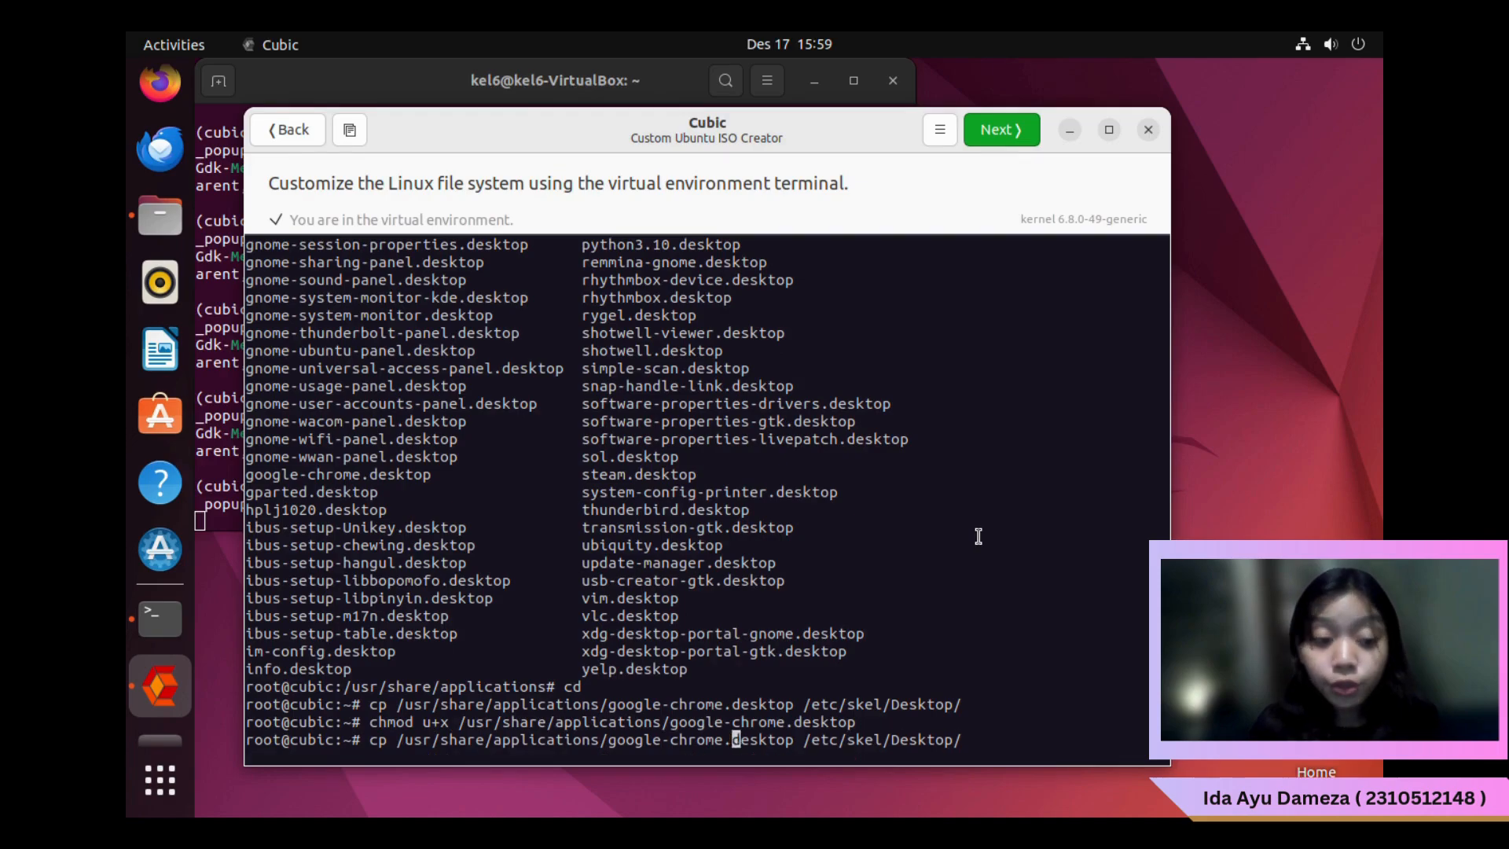
{"action": "key", "text": "BackSpace"}
{"action": "key", "text": "BackSpace"}
{"action": "key", "text": "BackSpace"}
{"action": "key", "text": "BackSpace"}
{"action": "key", "text": "BackSpace"}
{"action": "key", "text": "BackSpace"}
{"action": "key", "text": "BackSpace"}
{"action": "key", "text": "BackSpace"}
{"action": "key", "text": "BackSpace"}
{"action": "key", "text": "BackSpace"}
{"action": "key", "text": "BackSpace"}
{"action": "key", "text": "BackSpace"}
{"action": "key", "text": "BackSpace"}
{"action": "type", "text": "vlc"}
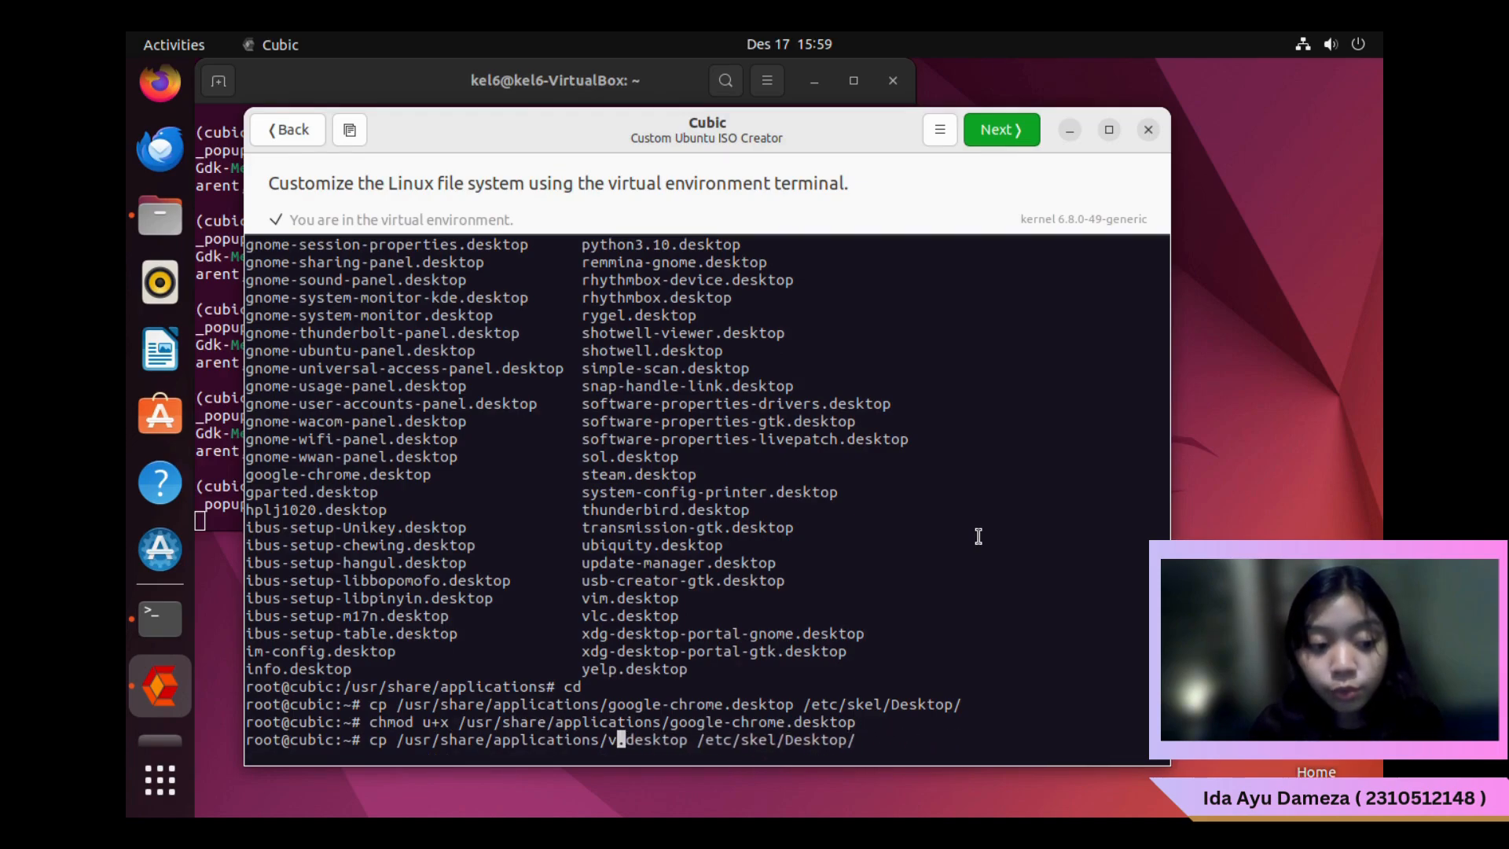
{"action": "key", "text": "Return"}
Give the owner execute permission on /usr/share/applications/vlc.desktop by adapting the earlier chmod u+x command
{"action": "key", "text": "Up"}
{"action": "key", "text": "Up"}
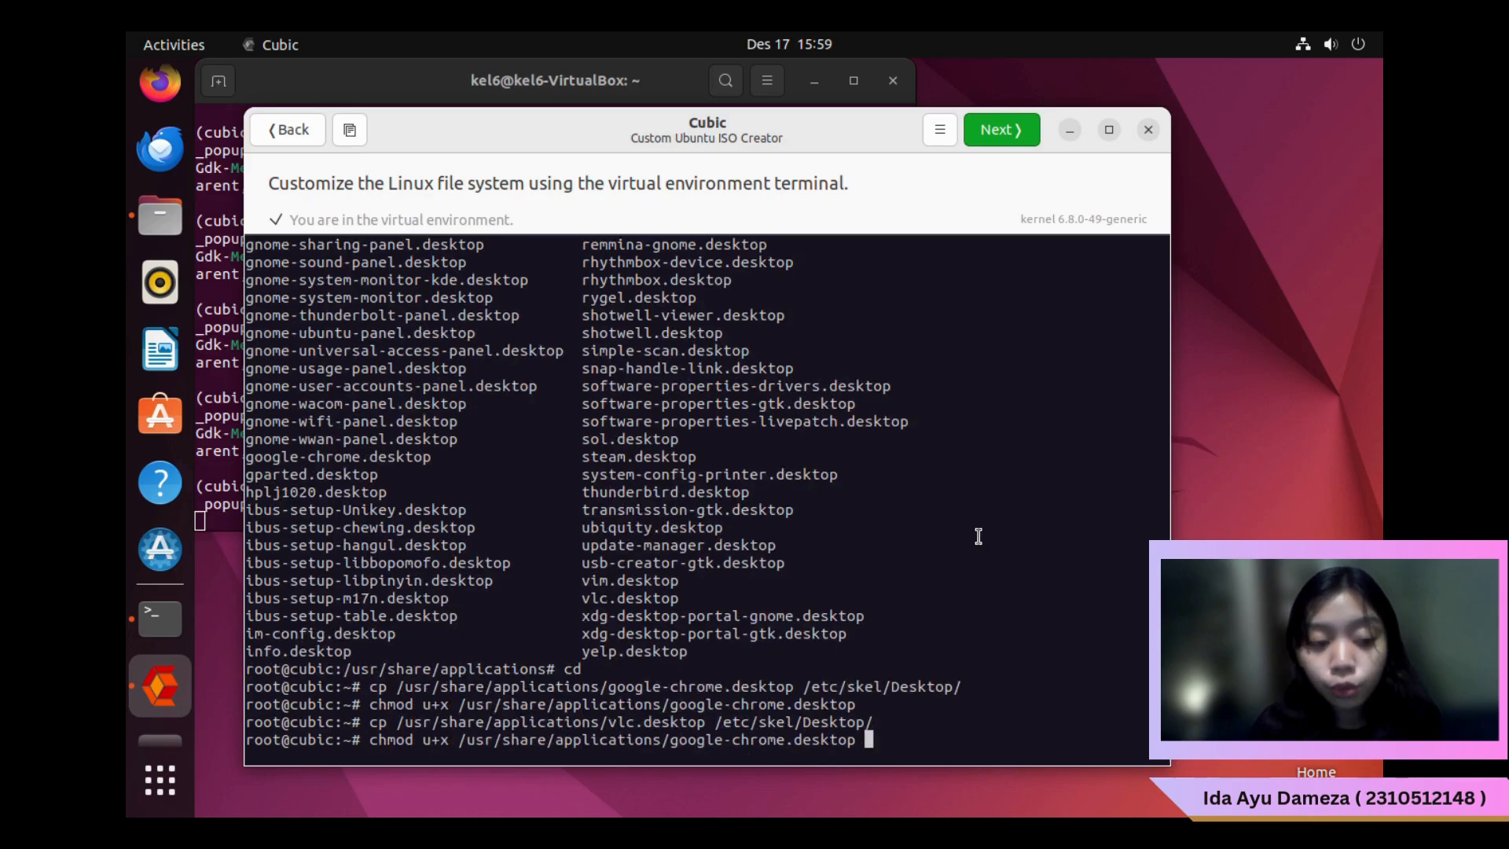
{"action": "key", "text": "Left"}
{"action": "key", "text": "Left"}
{"action": "key", "text": "Left"}
{"action": "key", "text": "Left"}
{"action": "key", "text": "Left"}
{"action": "key", "text": "Left"}
{"action": "key", "text": "Left"}
{"action": "key", "text": "Left"}
{"action": "key", "text": "BackSpace"}
{"action": "key", "text": "BackSpace"}
{"action": "key", "text": "BackSpace"}
{"action": "key", "text": "BackSpace"}
{"action": "key", "text": "BackSpace"}
{"action": "key", "text": "BackSpace"}
{"action": "key", "text": "BackSpace"}
{"action": "key", "text": "BackSpace"}
{"action": "key", "text": "BackSpace"}
{"action": "key", "text": "BackSpace"}
{"action": "key", "text": "BackSpace"}
{"action": "key", "text": "BackSpace"}
{"action": "key", "text": "BackSpace"}
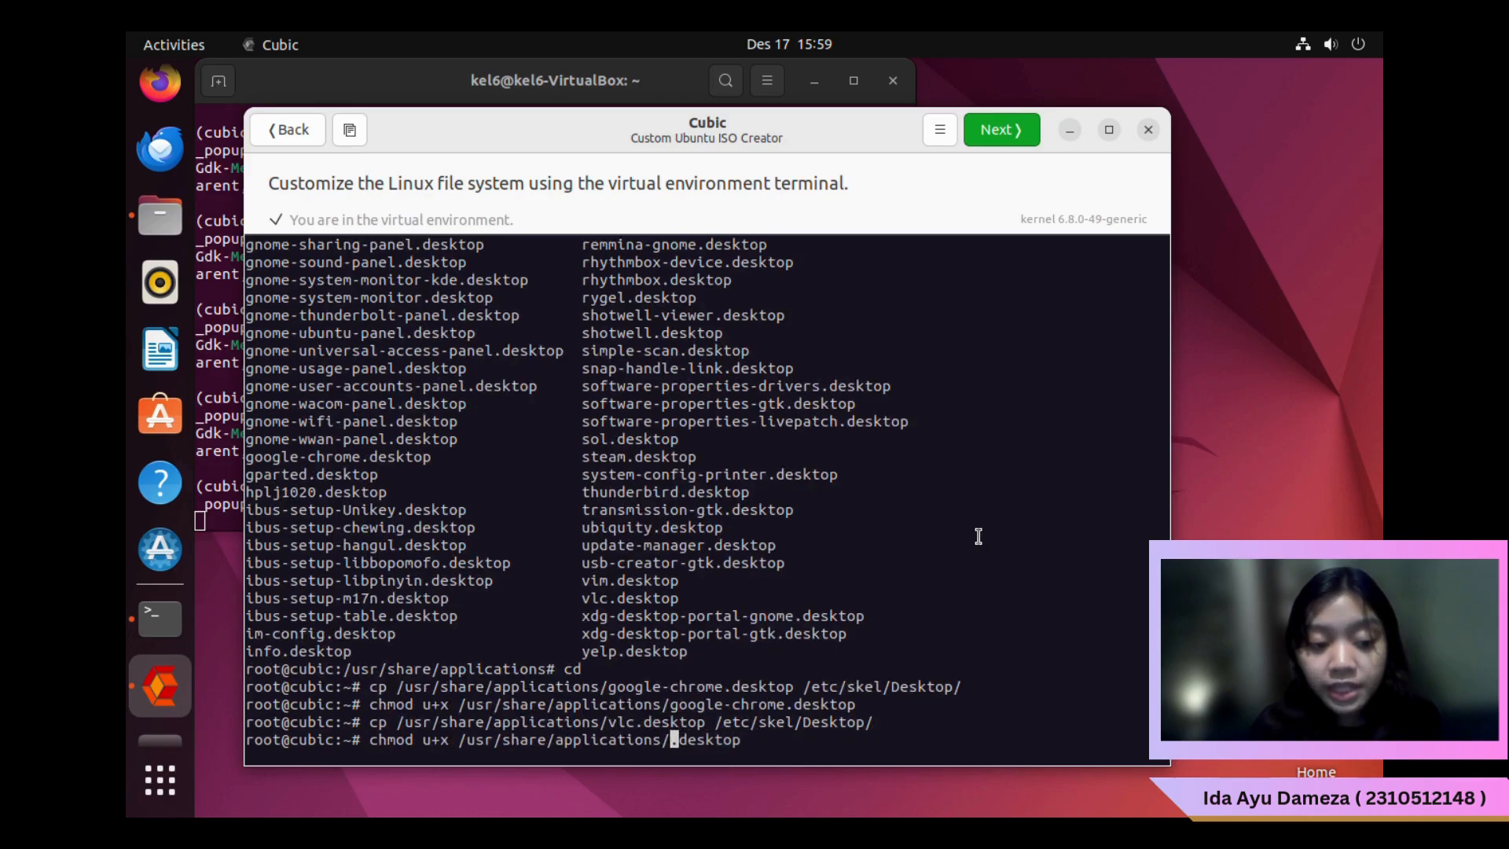
{"action": "type", "text": "vlc"}
{"action": "key", "text": "Return"}
Copy /usr/share/applications/discord.desktop to /etc/skel/Desktop/ by adapting the earlier VLC copy command
{"action": "key", "text": "Up"}
{"action": "key", "text": "Up"}
{"action": "key", "text": "Left"}
{"action": "key", "text": "Left"}
{"action": "key", "text": "Left"}
{"action": "key", "text": "Left"}
{"action": "key", "text": "Left"}
{"action": "key", "text": "Left"}
{"action": "key", "text": "Left"}
{"action": "key", "text": "Left"}
{"action": "key", "text": "Left"}
{"action": "key", "text": "Left"}
{"action": "key", "text": "Left"}
{"action": "key", "text": "Left"}
{"action": "key", "text": "Left"}
{"action": "key", "text": "Left"}
{"action": "key", "text": "Left"}
{"action": "key", "text": "Left"}
{"action": "key", "text": "Left"}
{"action": "key", "text": "Left"}
{"action": "key", "text": "Left"}
{"action": "key", "text": "Left"}
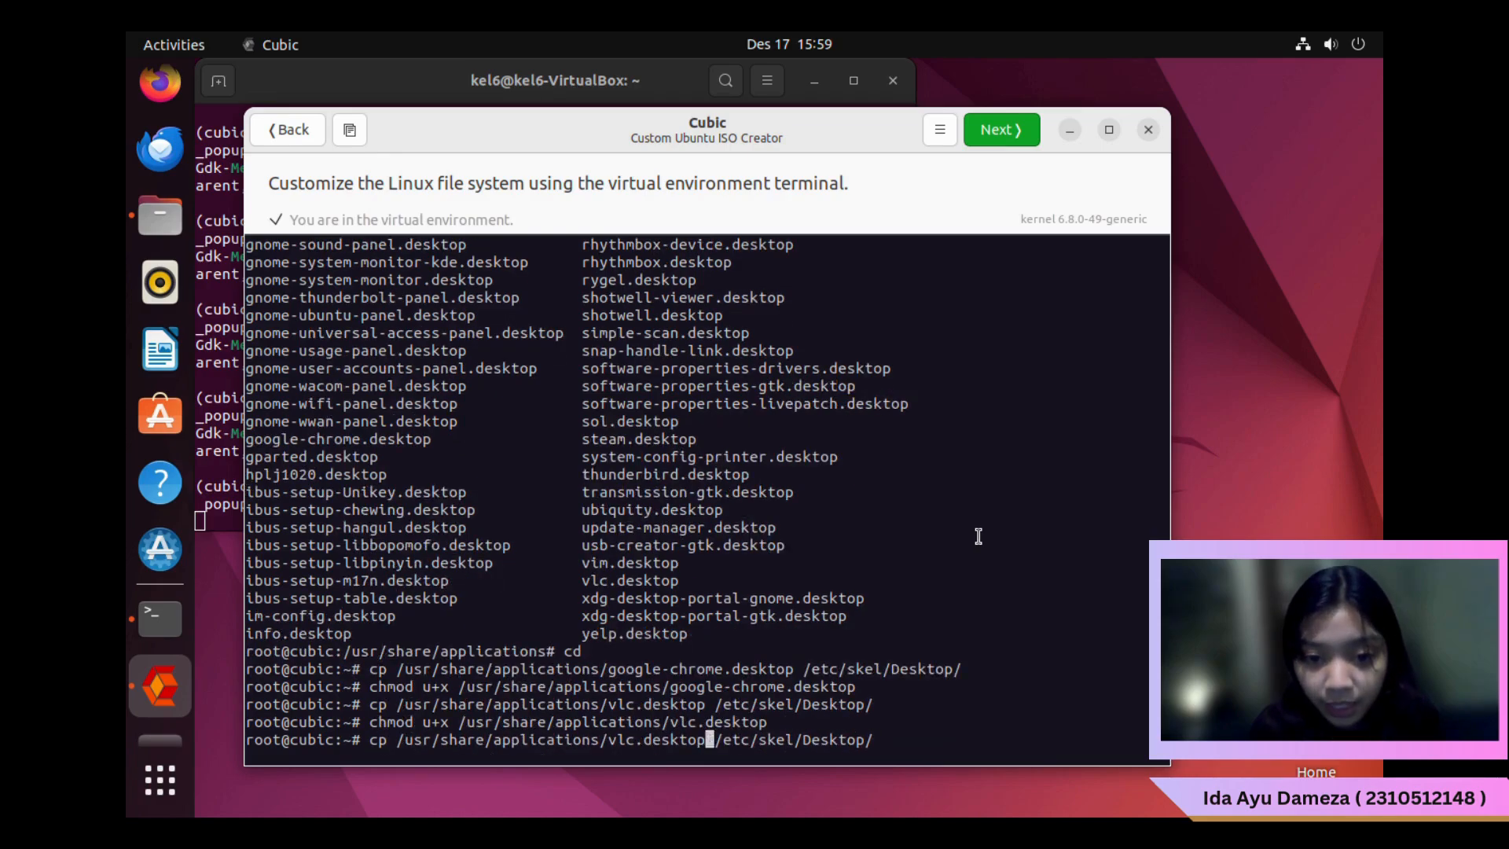
{"action": "key", "text": "BackSpace"}
{"action": "key", "text": "BackSpace"}
{"action": "key", "text": "BackSpace"}
{"action": "type", "text": "discord"}
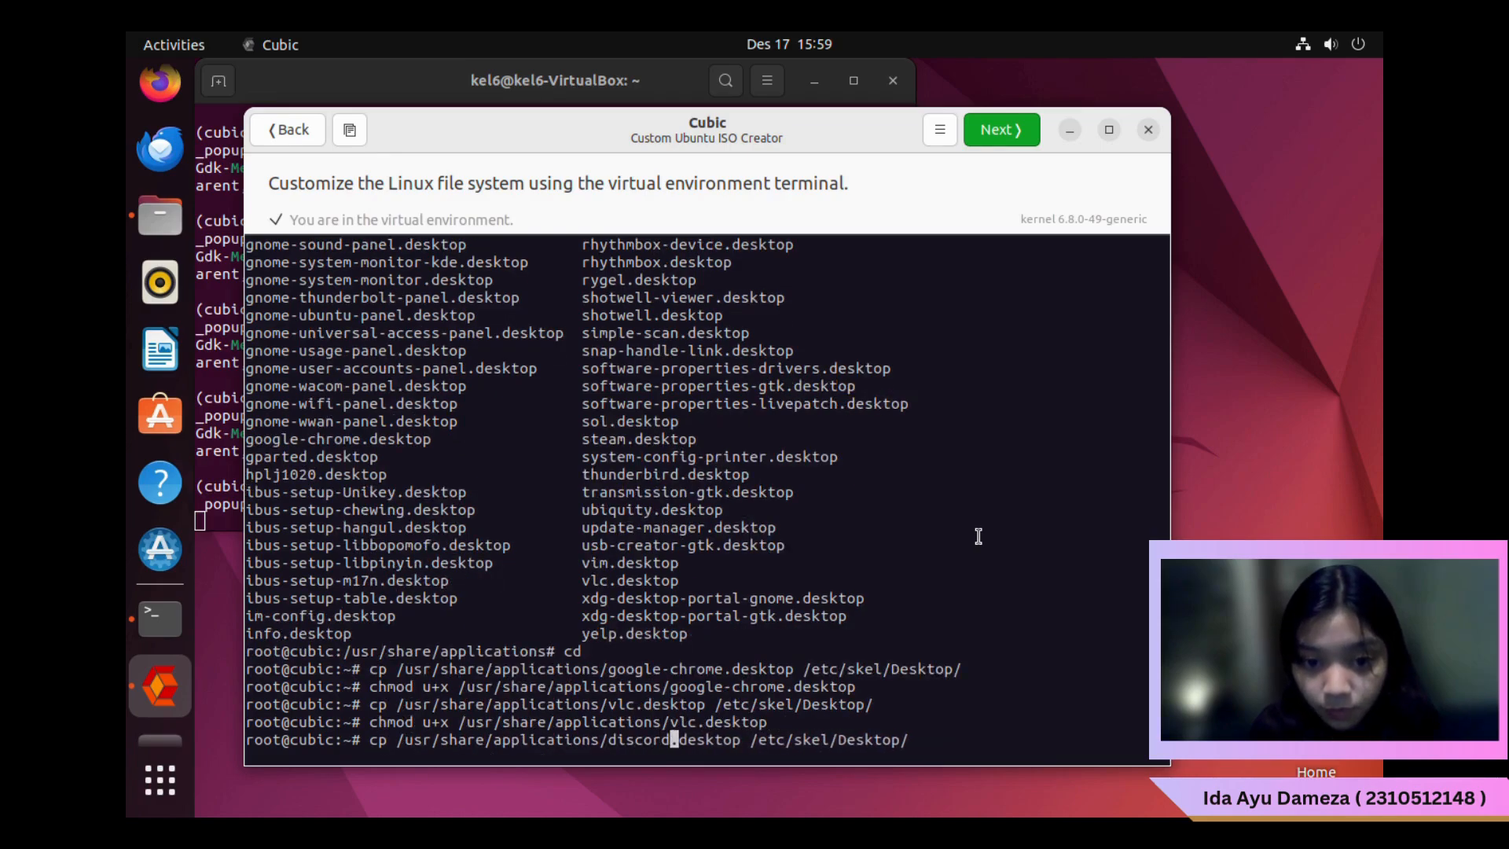
{"action": "key", "text": "Return"}
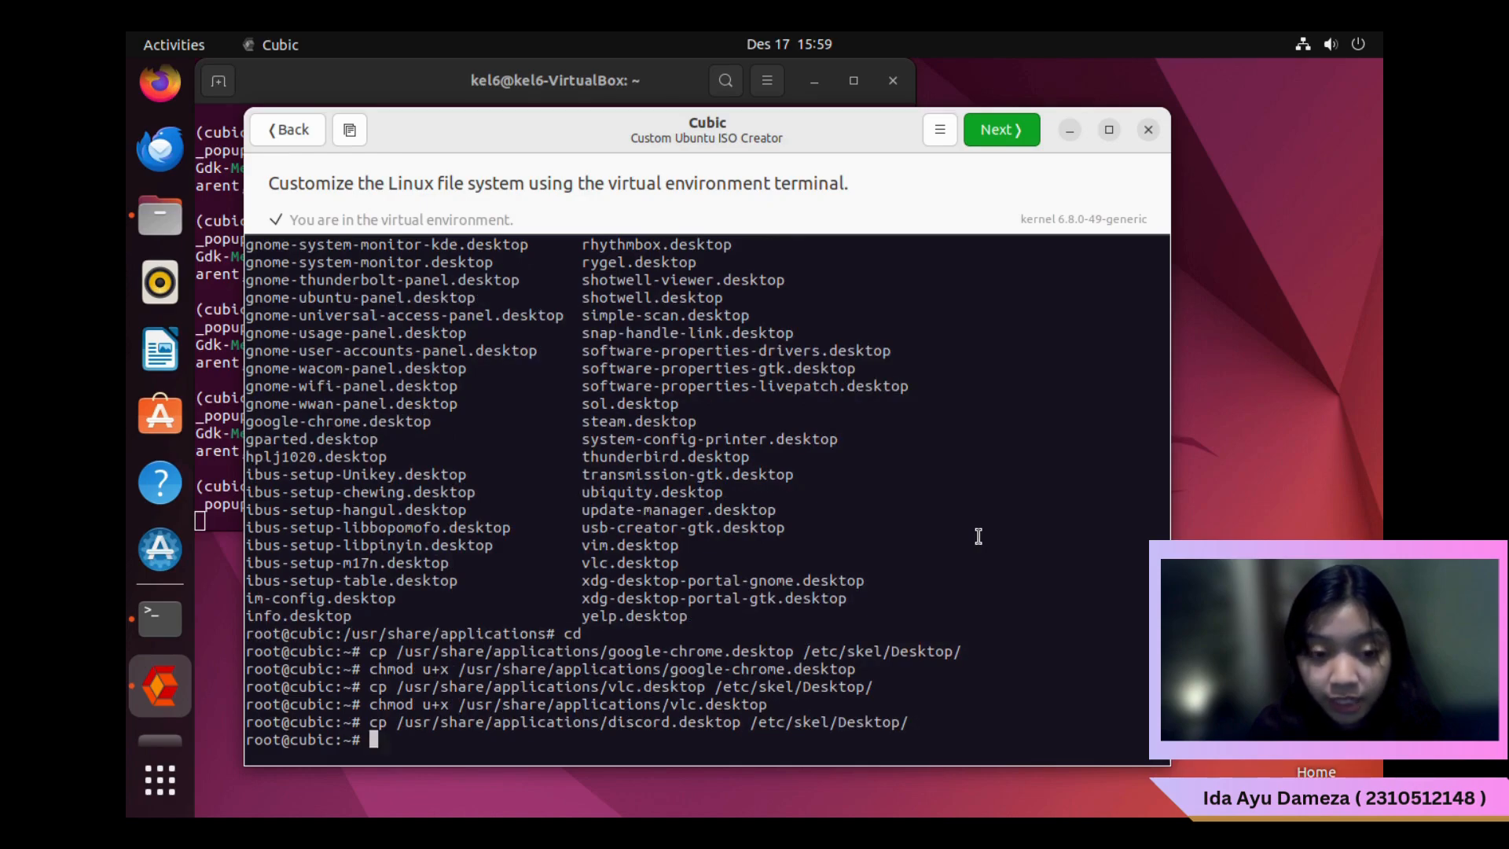
Give the owner execute permission on /usr/share/applications/discord.desktop by adapting the VLC chmod u+x command
{"action": "key", "text": "Up"}
{"action": "key", "text": "Up"}
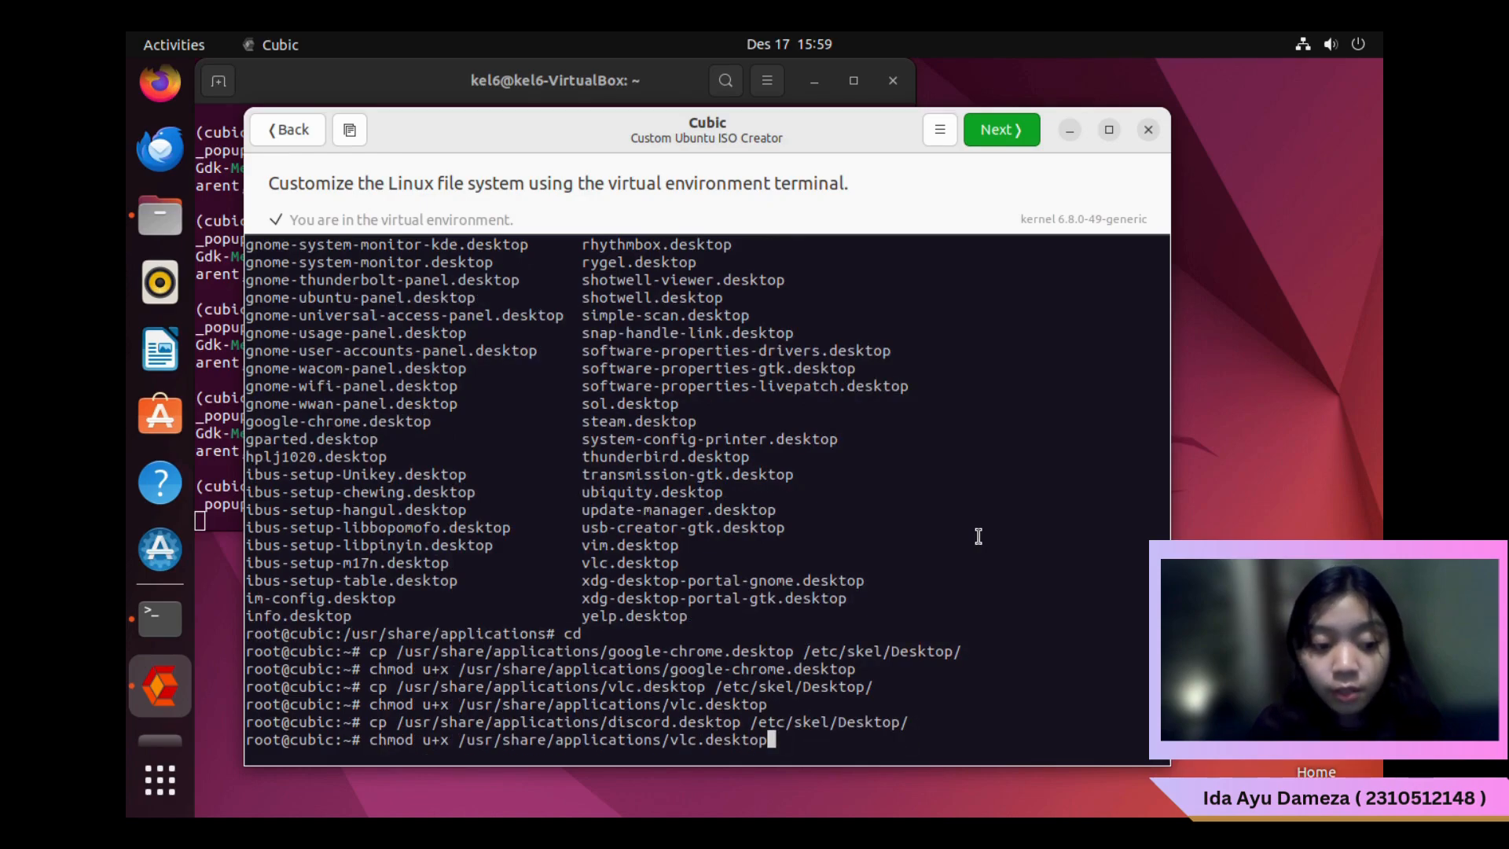
{"action": "key", "text": "Left"}
{"action": "key", "text": "Left"}
{"action": "key", "text": "Left"}
{"action": "key", "text": "Left"}
{"action": "key", "text": "Left"}
{"action": "key", "text": "Left"}
{"action": "key", "text": "Left"}
{"action": "key", "text": "Left"}
{"action": "key", "text": "BackSpace"}
{"action": "key", "text": "BackSpace"}
{"action": "key", "text": "BackSpace"}
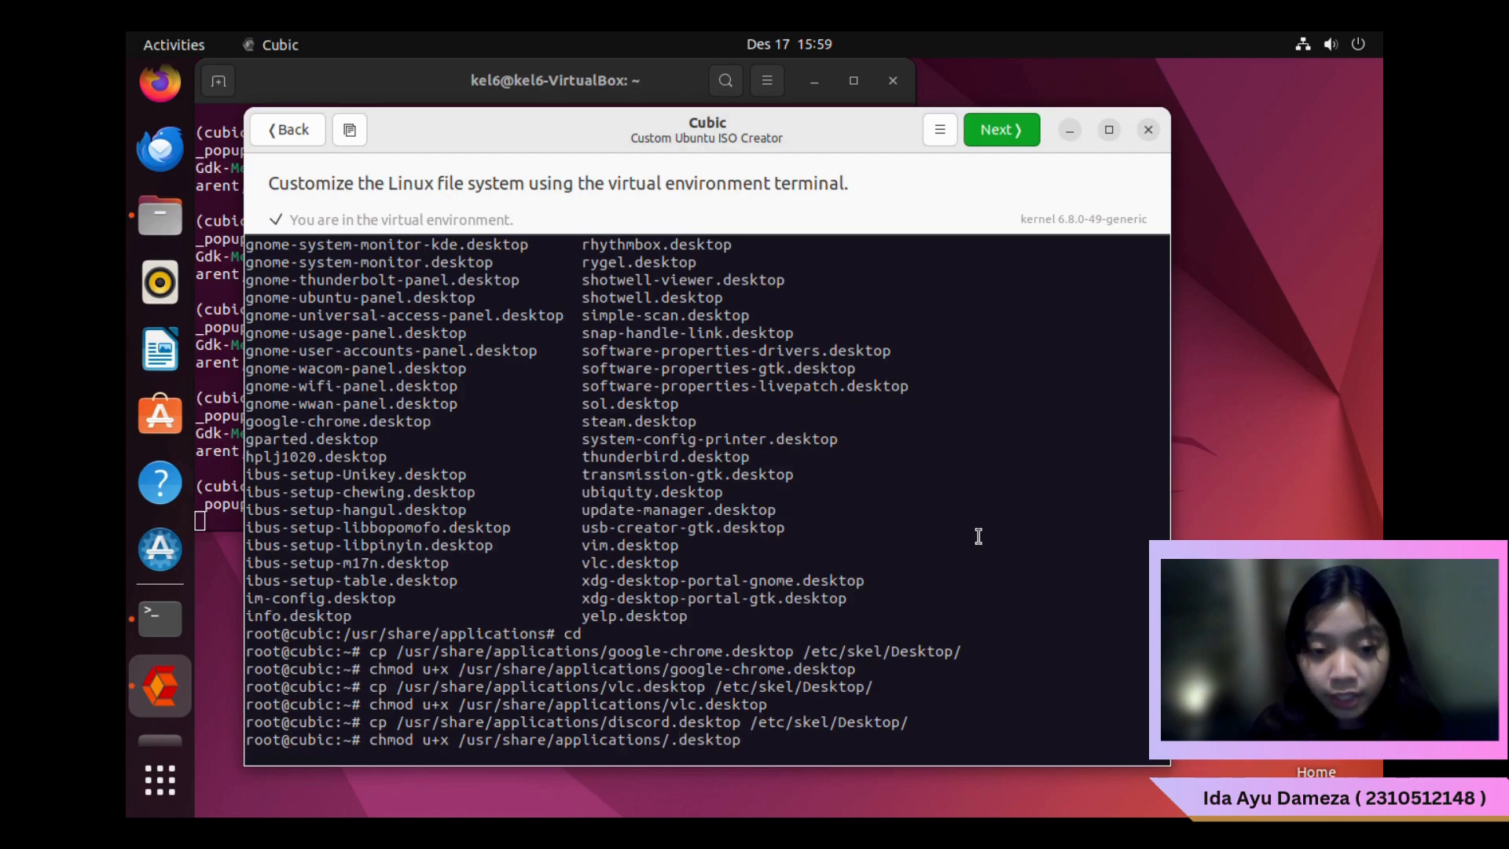
{"action": "type", "text": "discord"}
{"action": "key", "text": "Return"}
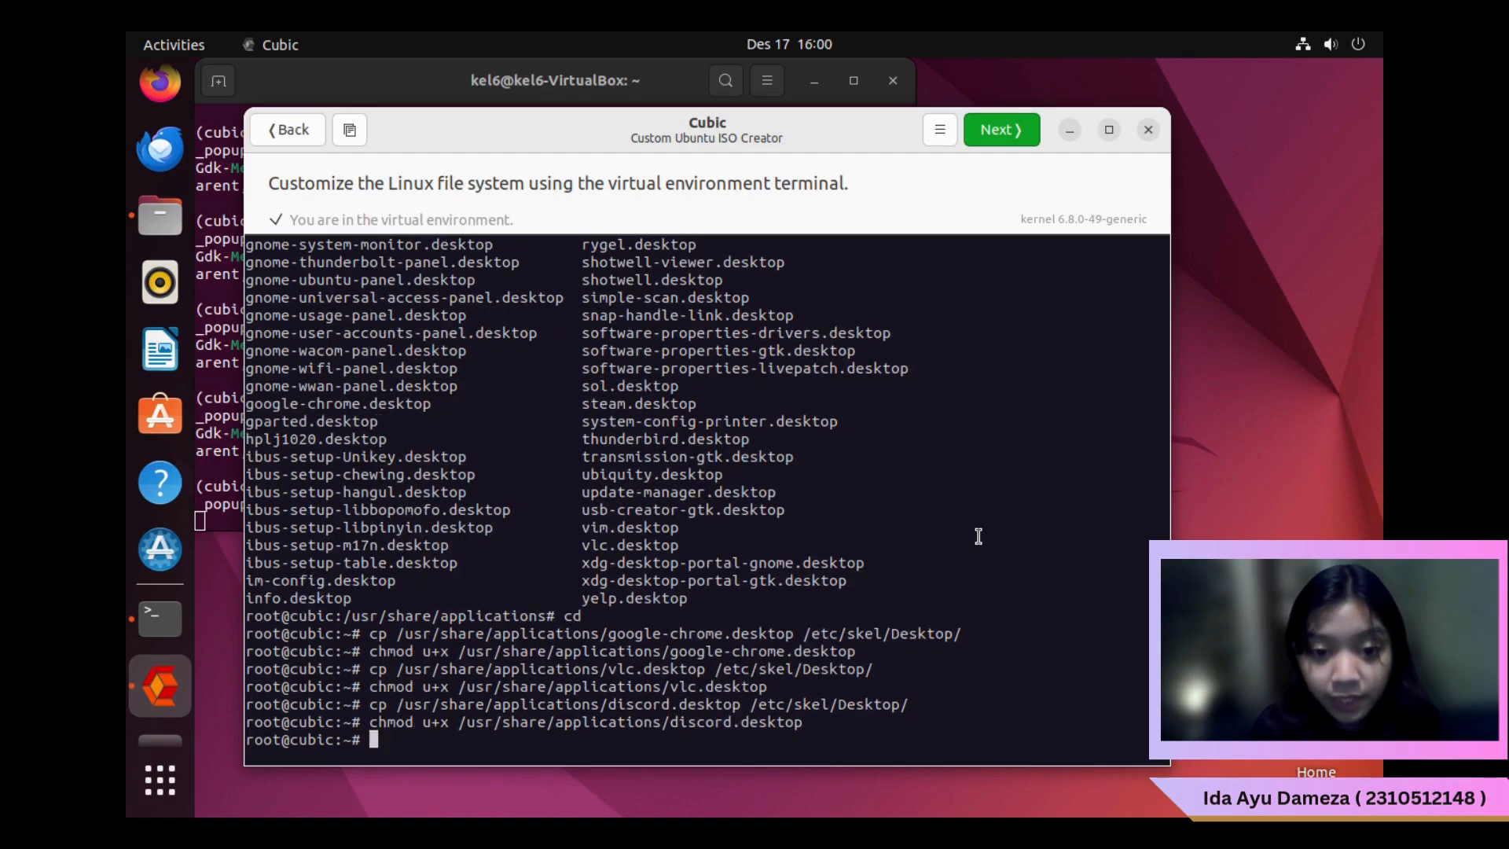
Copy /usr/share/applications/steam.desktop to /etc/skel/Desktop/ by adapting the earlier Discord copy command
{"action": "key", "text": "Up"}
{"action": "key", "text": "Up"}
{"action": "key", "text": "Left"}
{"action": "key", "text": "Left"}
{"action": "key", "text": "Left"}
{"action": "key", "text": "Left"}
{"action": "key", "text": "Left"}
{"action": "key", "text": "Left"}
{"action": "key", "text": "Left"}
{"action": "key", "text": "Left"}
{"action": "key", "text": "Left"}
{"action": "key", "text": "Left"}
{"action": "key", "text": "Left"}
{"action": "key", "text": "Left"}
{"action": "key", "text": "Left"}
{"action": "key", "text": "Left"}
{"action": "key", "text": "Left"}
{"action": "key", "text": "Left"}
{"action": "key", "text": "Left"}
{"action": "key", "text": "Left"}
{"action": "key", "text": "Left"}
{"action": "key", "text": "Left"}
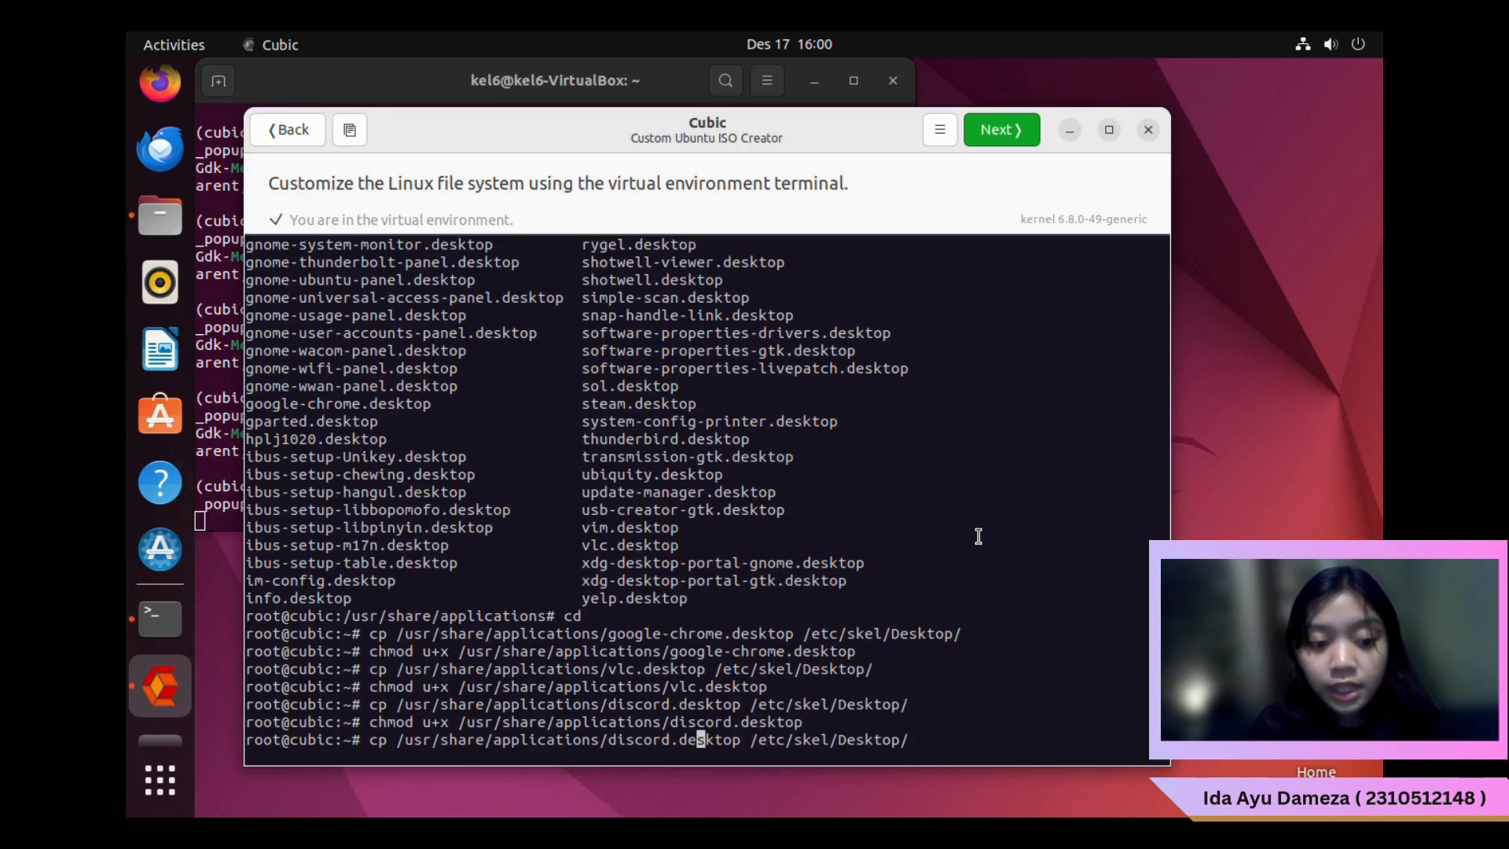
{"action": "key", "text": "BackSpace"}
{"action": "key", "text": "BackSpace"}
{"action": "key", "text": "BackSpace"}
{"action": "key", "text": "BackSpace"}
{"action": "key", "text": "BackSpace"}
{"action": "key", "text": "BackSpace"}
{"action": "key", "text": "BackSpace"}
{"action": "type", "text": "steam"}
{"action": "key", "text": "Return"}
Give the owner execute permission on /usr/share/applications/steam.desktop by adapting the Discord chmod u+x command
{"action": "key", "text": "Up"}
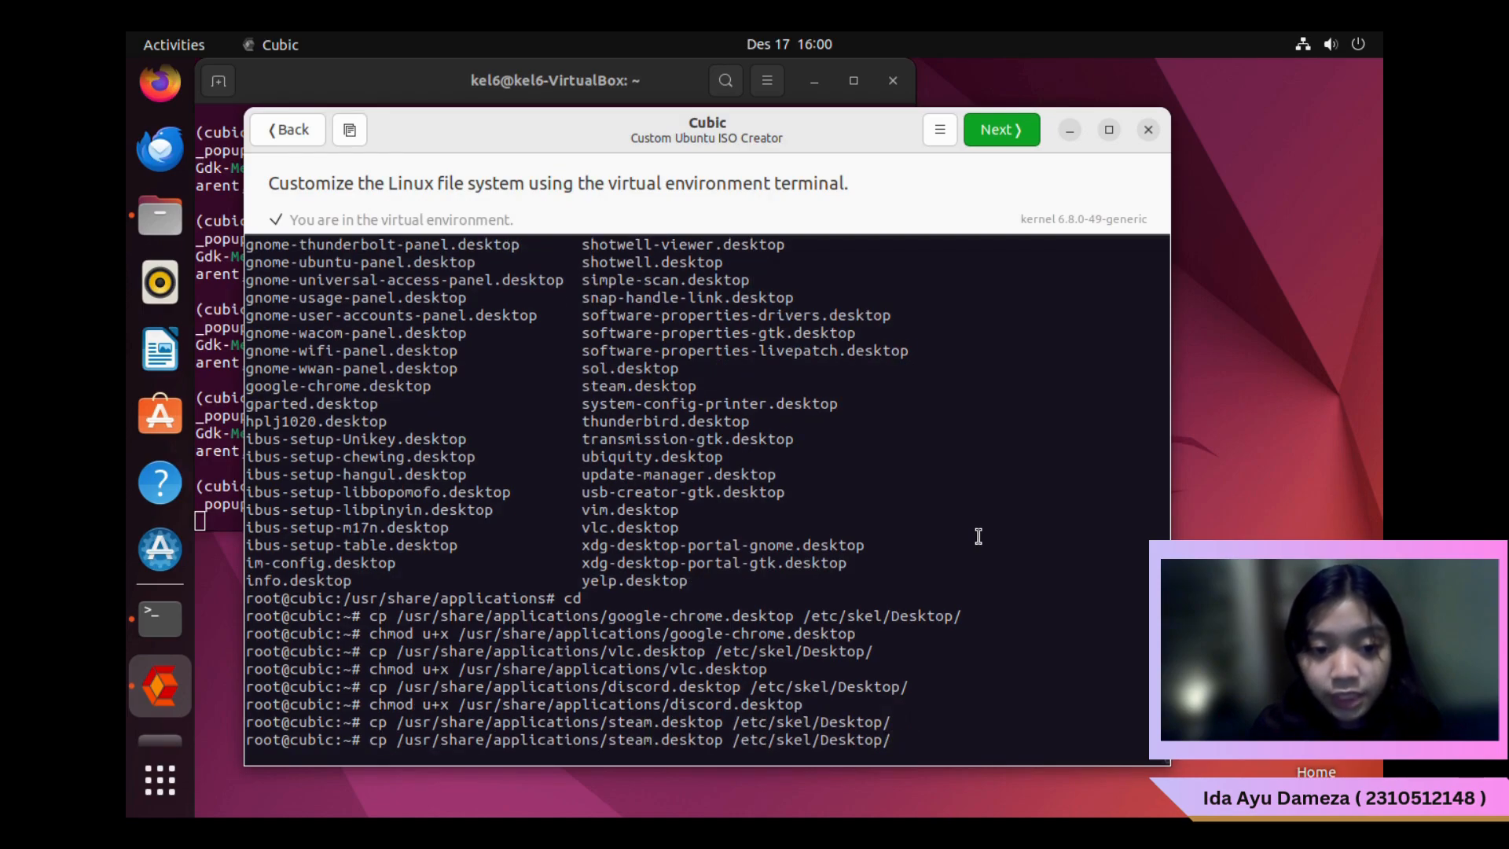
{"action": "key", "text": "Up"}
{"action": "key", "text": "Left"}
{"action": "key", "text": "Left"}
{"action": "key", "text": "Left"}
{"action": "key", "text": "Left"}
{"action": "key", "text": "Left"}
{"action": "key", "text": "Left"}
{"action": "key", "text": "Left"}
{"action": "key", "text": "Left"}
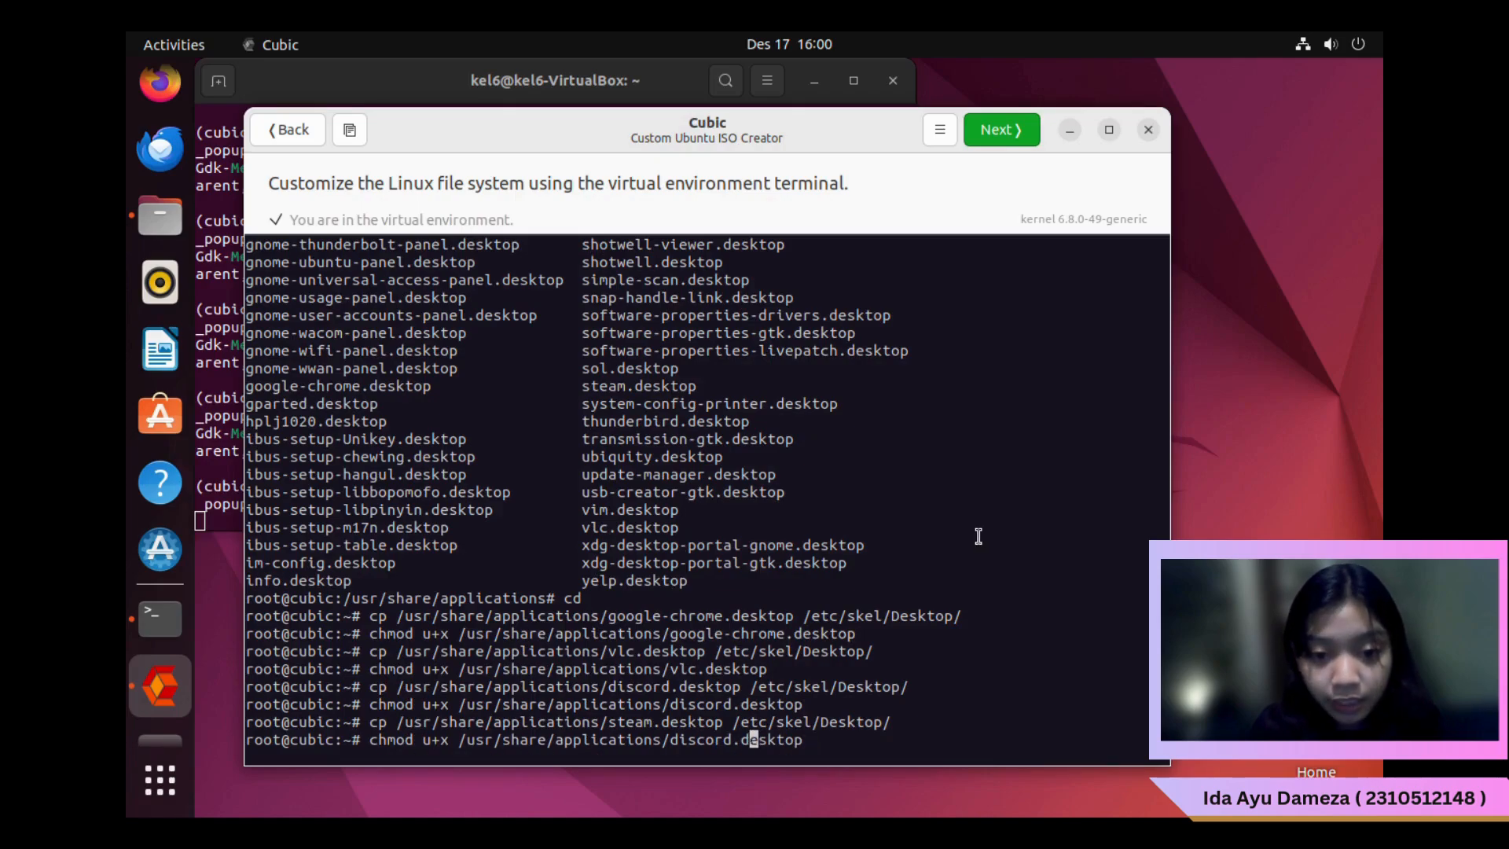
{"action": "key", "text": "BackSpace"}
{"action": "key", "text": "BackSpace"}
{"action": "key", "text": "BackSpace"}
{"action": "key", "text": "BackSpace"}
{"action": "key", "text": "BackSpace"}
{"action": "key", "text": "BackSpace"}
{"action": "key", "text": "BackSpace"}
{"action": "type", "text": "steam"}
{"action": "key", "text": "Return"}
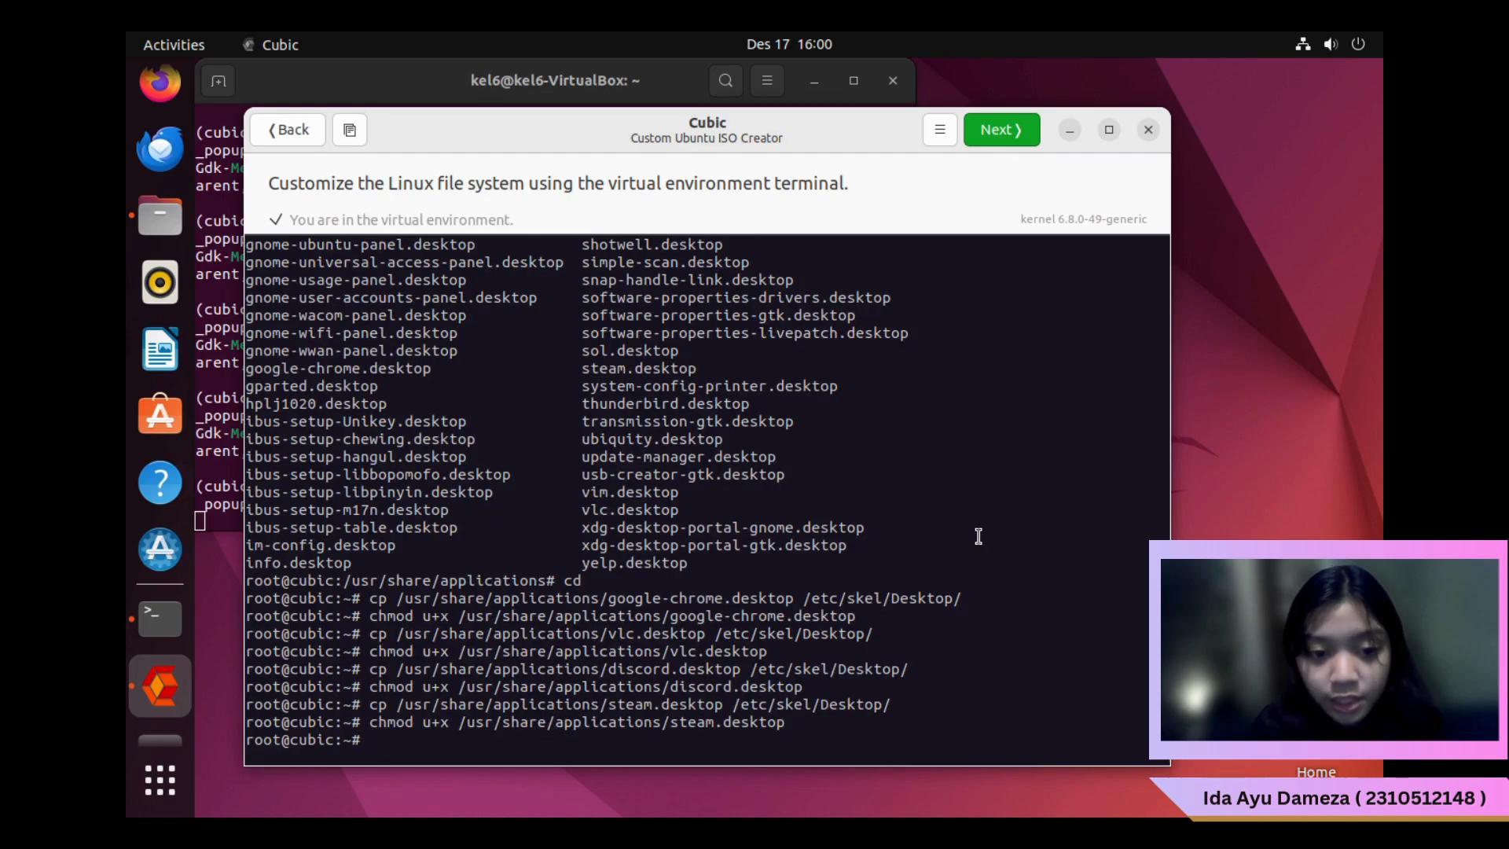
Check the application listing and copy /usr/share/applications/blender.desktop to /etc/skel/Desktop/ by adapting the Steam copy command
{"action": "scroll", "coordinate": [978, 535], "scroll_direction": "up", "scroll_amount": 15}
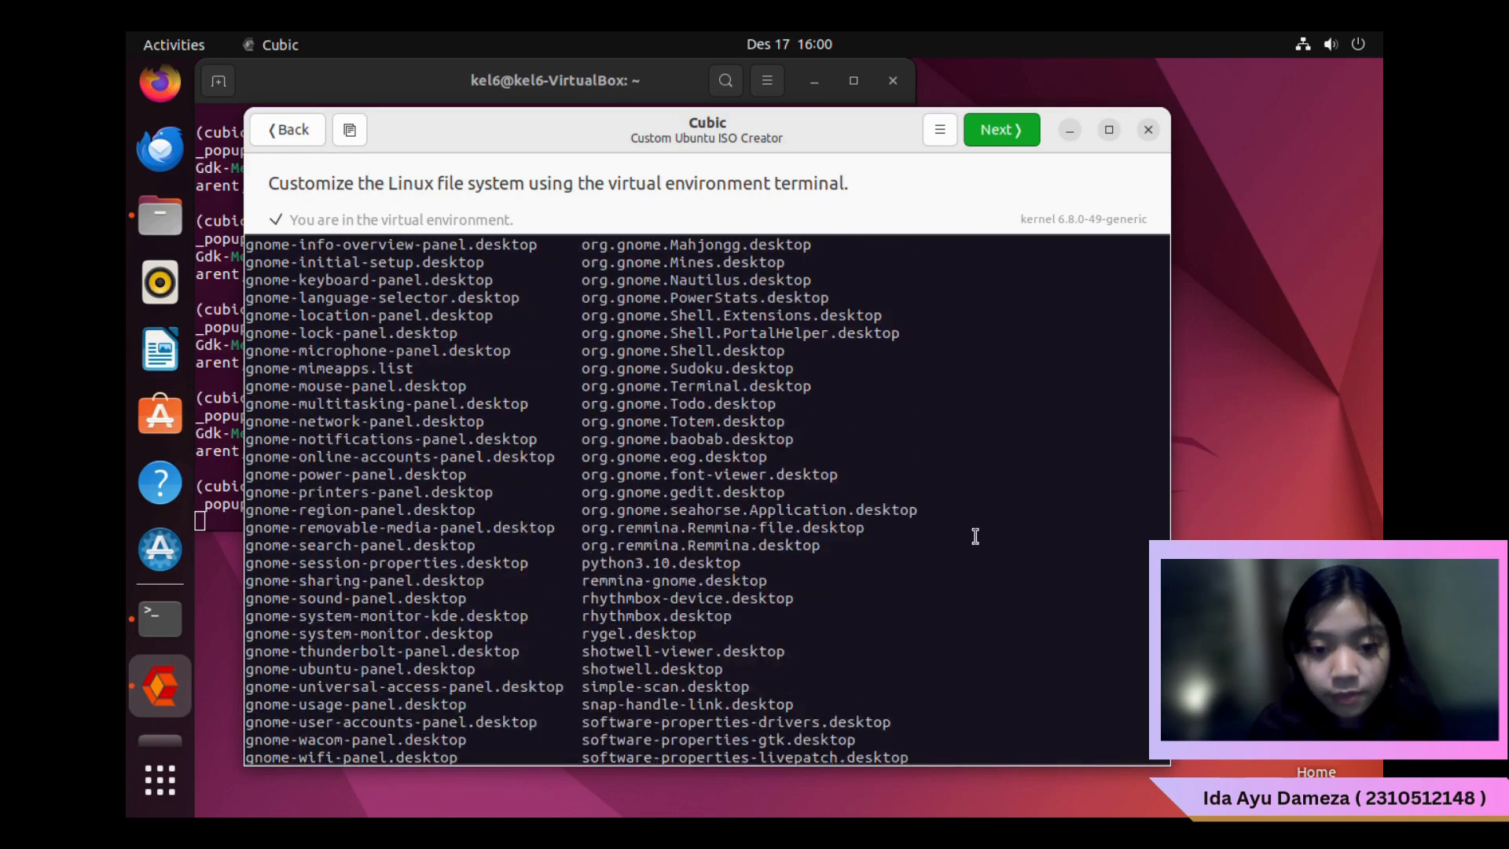
{"action": "scroll", "coordinate": [975, 536], "scroll_direction": "up", "scroll_amount": 3}
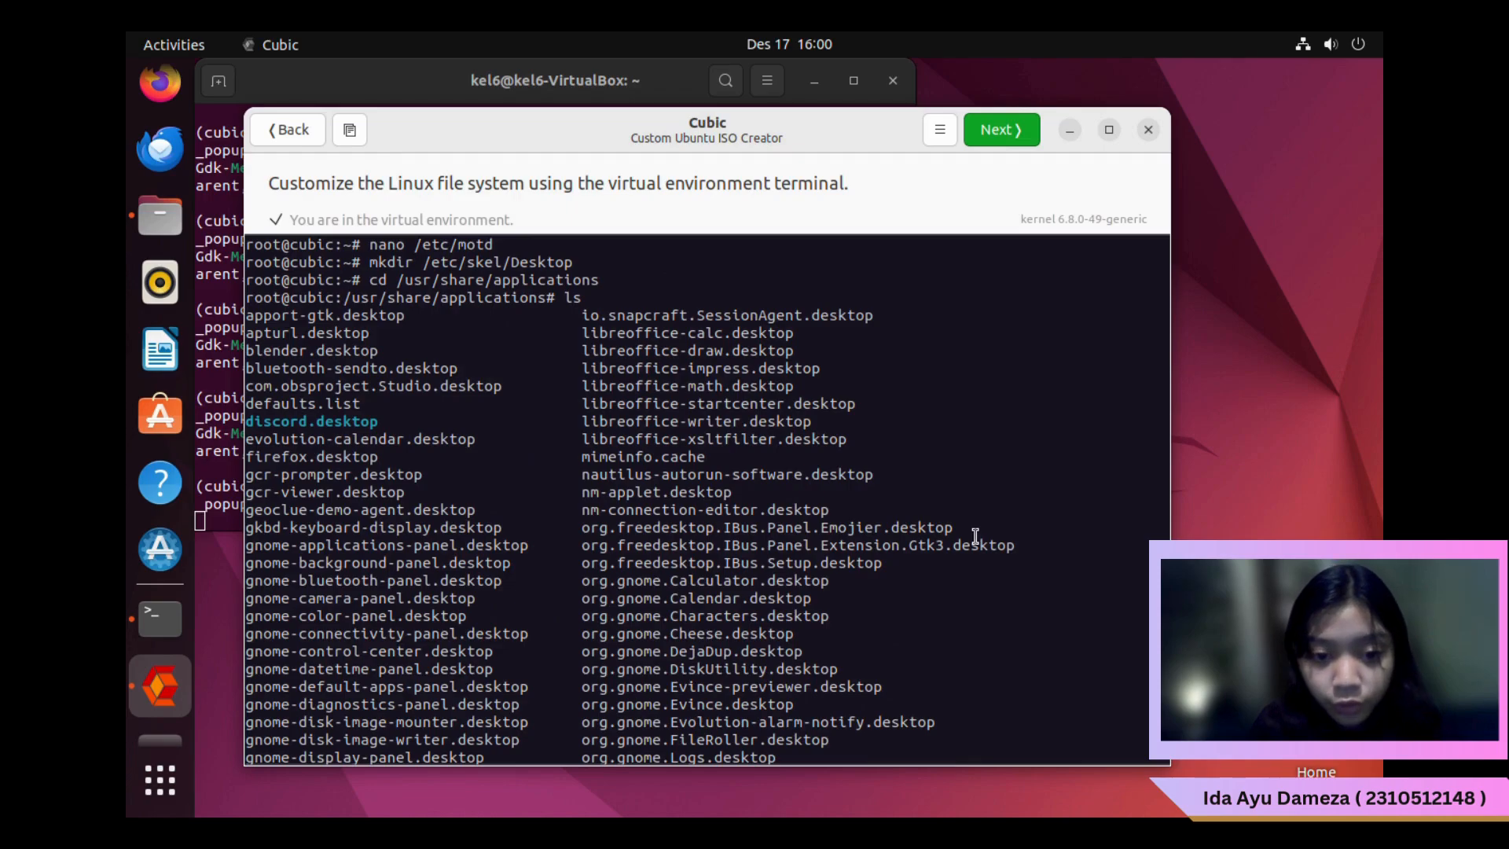
{"action": "scroll", "coordinate": [975, 536], "scroll_direction": "down", "scroll_amount": 8}
{"action": "scroll", "coordinate": [975, 536], "scroll_direction": "up", "scroll_amount": 9}
{"action": "scroll", "coordinate": [975, 536], "scroll_direction": "down", "scroll_amount": 17}
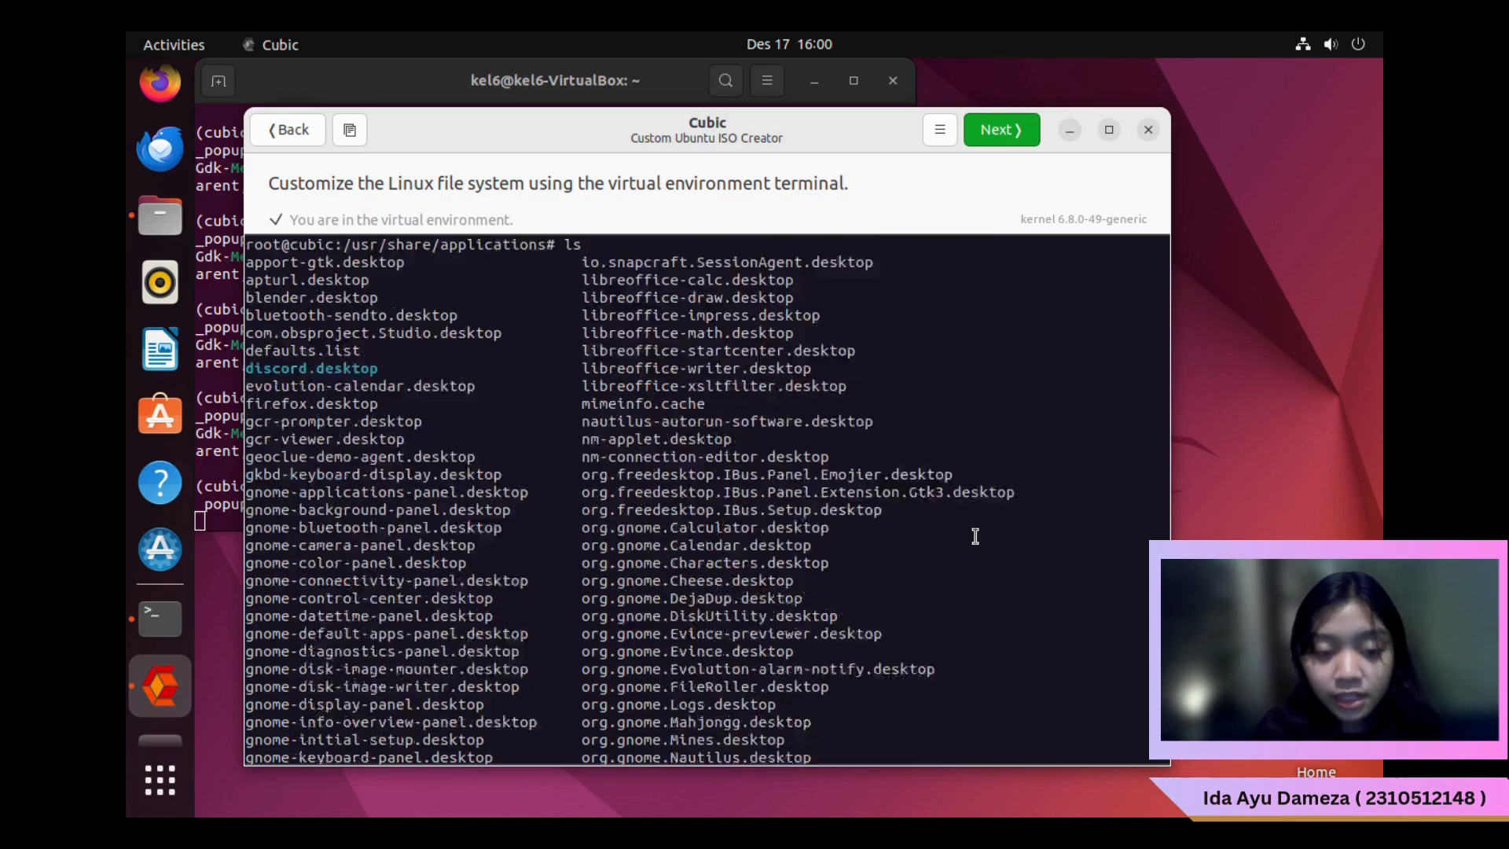
{"action": "key", "text": "Up"}
{"action": "key", "text": "Up"}
{"action": "key", "text": "Left"}
{"action": "key", "text": "Left"}
{"action": "key", "text": "Left"}
{"action": "key", "text": "Left"}
{"action": "key", "text": "Left"}
{"action": "key", "text": "Left"}
{"action": "key", "text": "Left"}
{"action": "key", "text": "Left"}
{"action": "key", "text": "Left"}
{"action": "key", "text": "Left"}
{"action": "key", "text": "Left"}
{"action": "key", "text": "Left"}
{"action": "key", "text": "Left"}
{"action": "key", "text": "Left"}
{"action": "key", "text": "Left"}
{"action": "key", "text": "Left"}
{"action": "key", "text": "Left"}
{"action": "key", "text": "Left"}
{"action": "key", "text": "Left"}
{"action": "key", "text": "Left"}
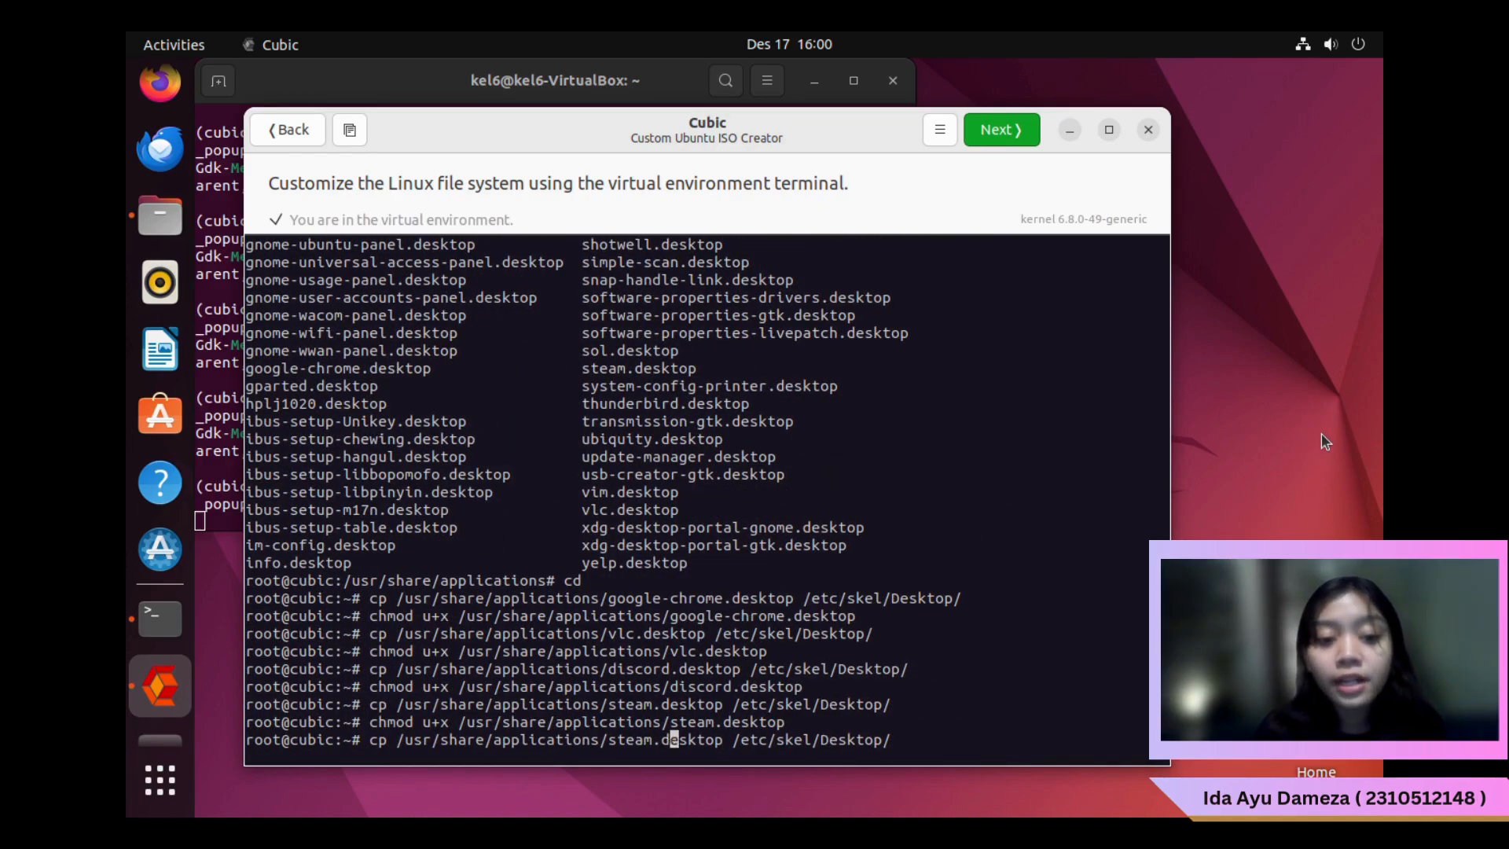
{"action": "key", "text": "BackSpace"}
{"action": "key", "text": "BackSpace"}
{"action": "key", "text": "BackSpace"}
{"action": "key", "text": "BackSpace"}
{"action": "key", "text": "BackSpace"}
{"action": "type", "text": "blender"}
{"action": "key", "text": "Return"}
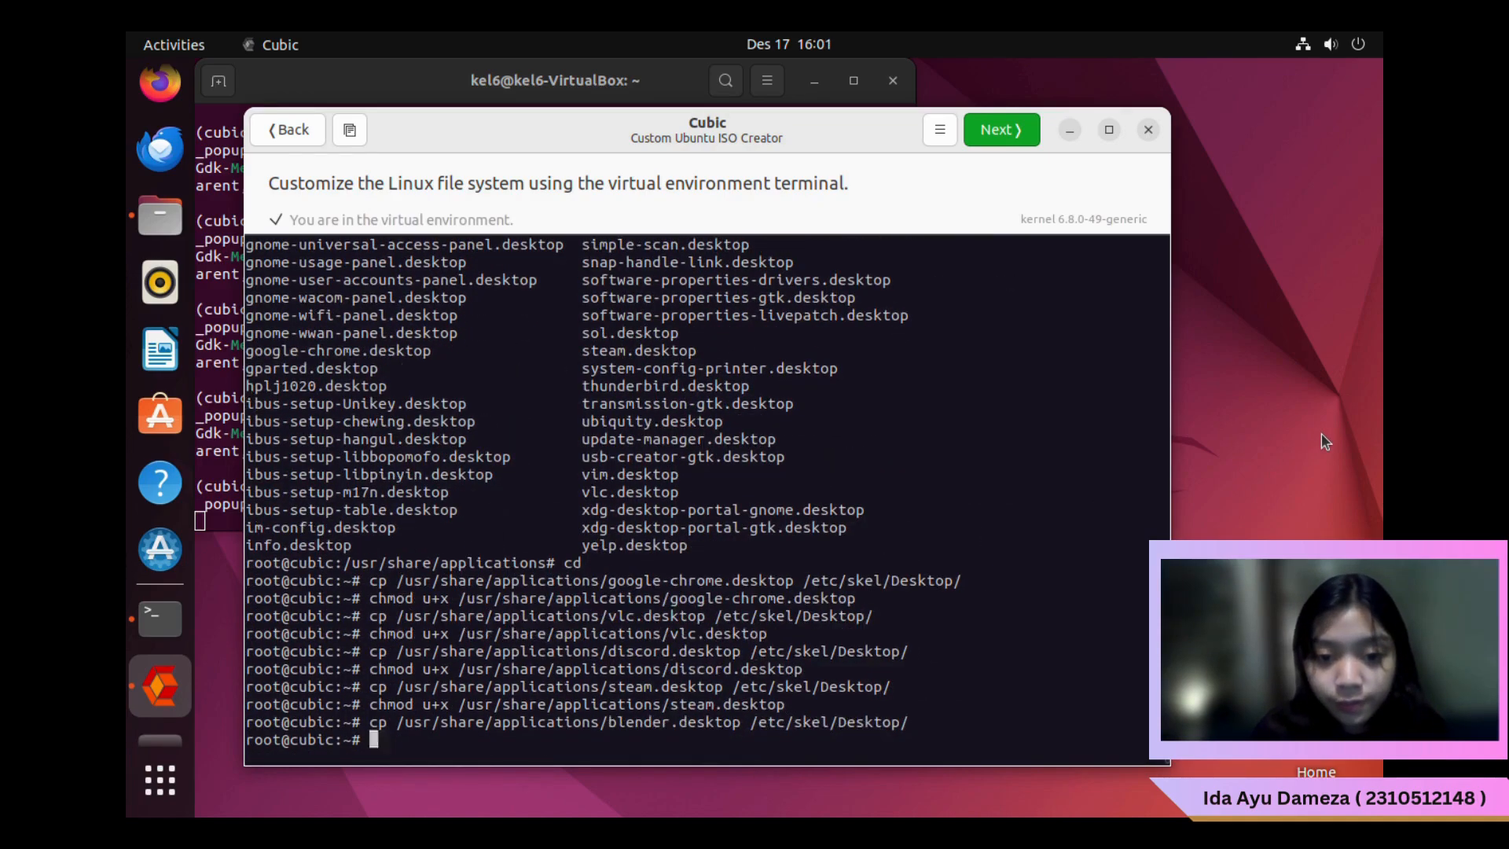
Give the owner execute permission on /usr/share/applications/blender.desktop by adapting the Steam chmod u+x command
{"action": "key", "text": "Up"}
{"action": "key", "text": "Up"}
{"action": "key", "text": "Left"}
{"action": "key", "text": "Left"}
{"action": "key", "text": "Left"}
{"action": "key", "text": "Left"}
{"action": "key", "text": "Left"}
{"action": "key", "text": "Left"}
{"action": "key", "text": "Left"}
{"action": "key", "text": "Left"}
{"action": "key", "text": "BackSpace"}
{"action": "key", "text": "BackSpace"}
{"action": "key", "text": "BackSpace"}
{"action": "key", "text": "BackSpace"}
{"action": "key", "text": "BackSpace"}
{"action": "type", "text": "blender"}
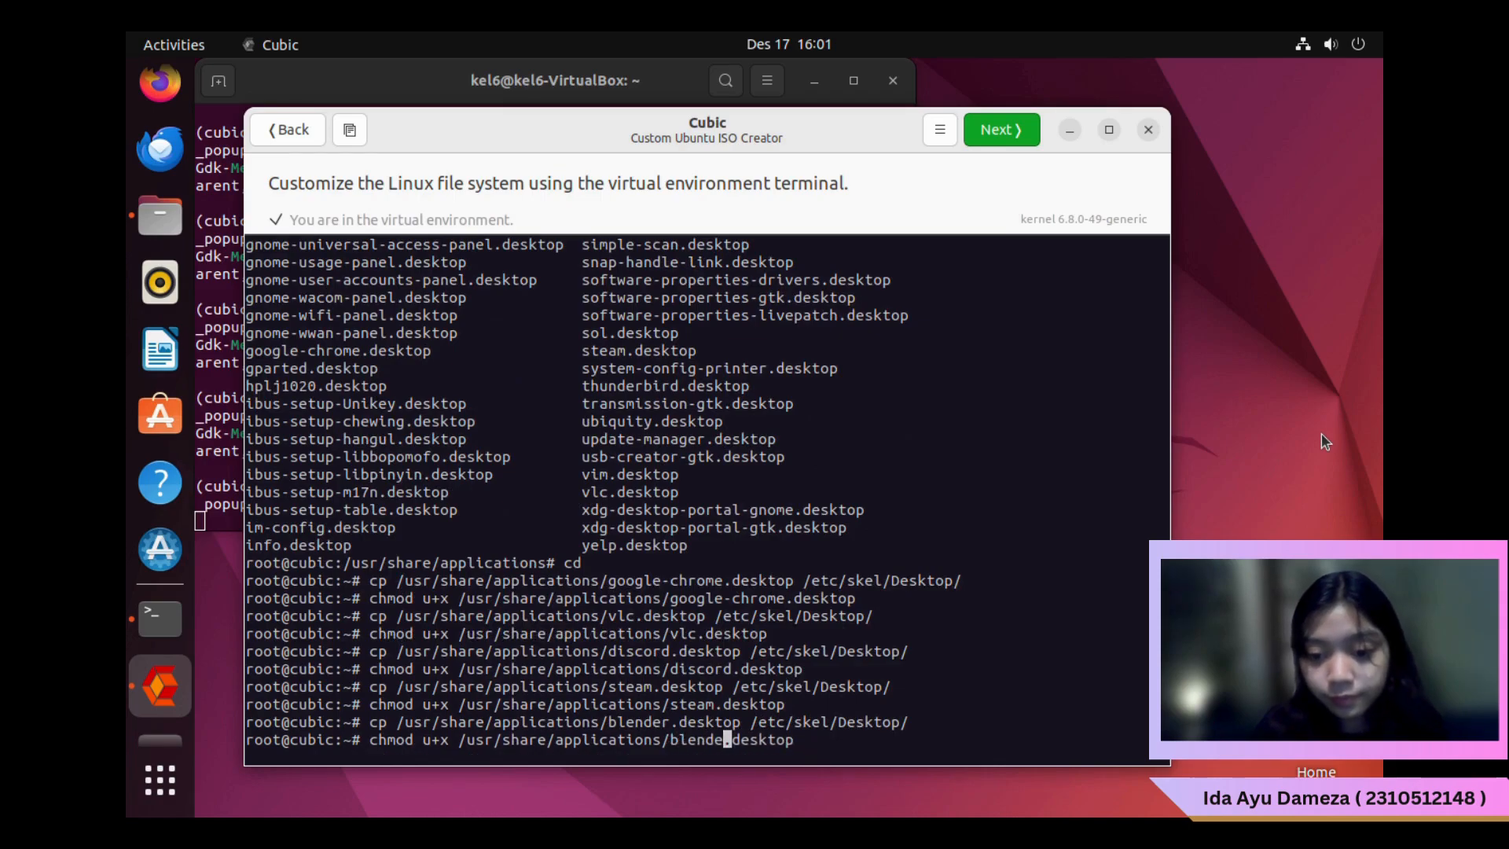
{"action": "key", "text": "Return"}
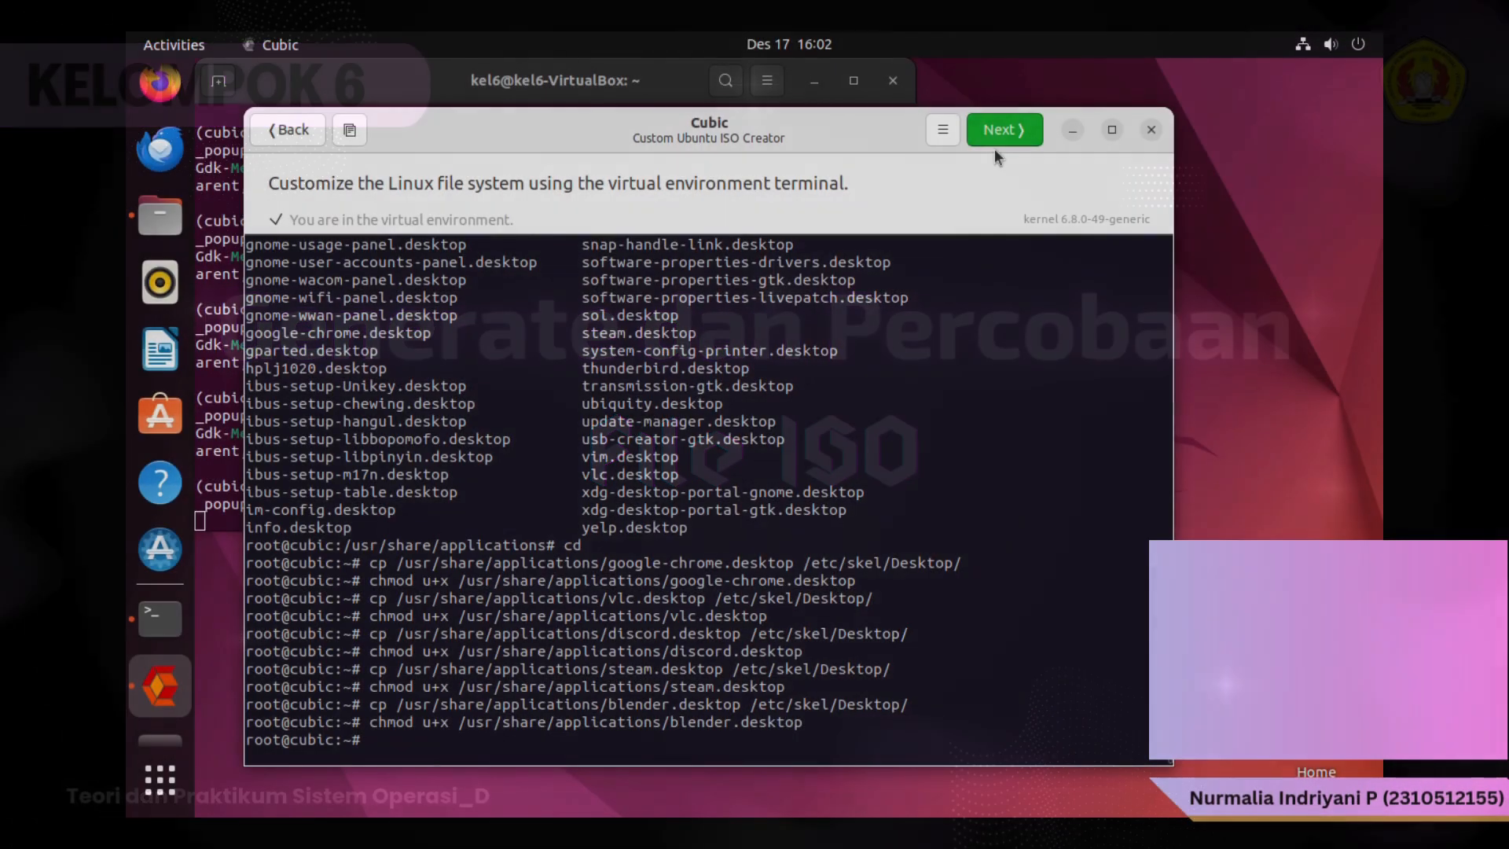
Generate the customized disk image with the preselected package removals and gzip compression, and close the ISO creator when it is done
{"action": "left_click", "coordinate": [996, 130]}
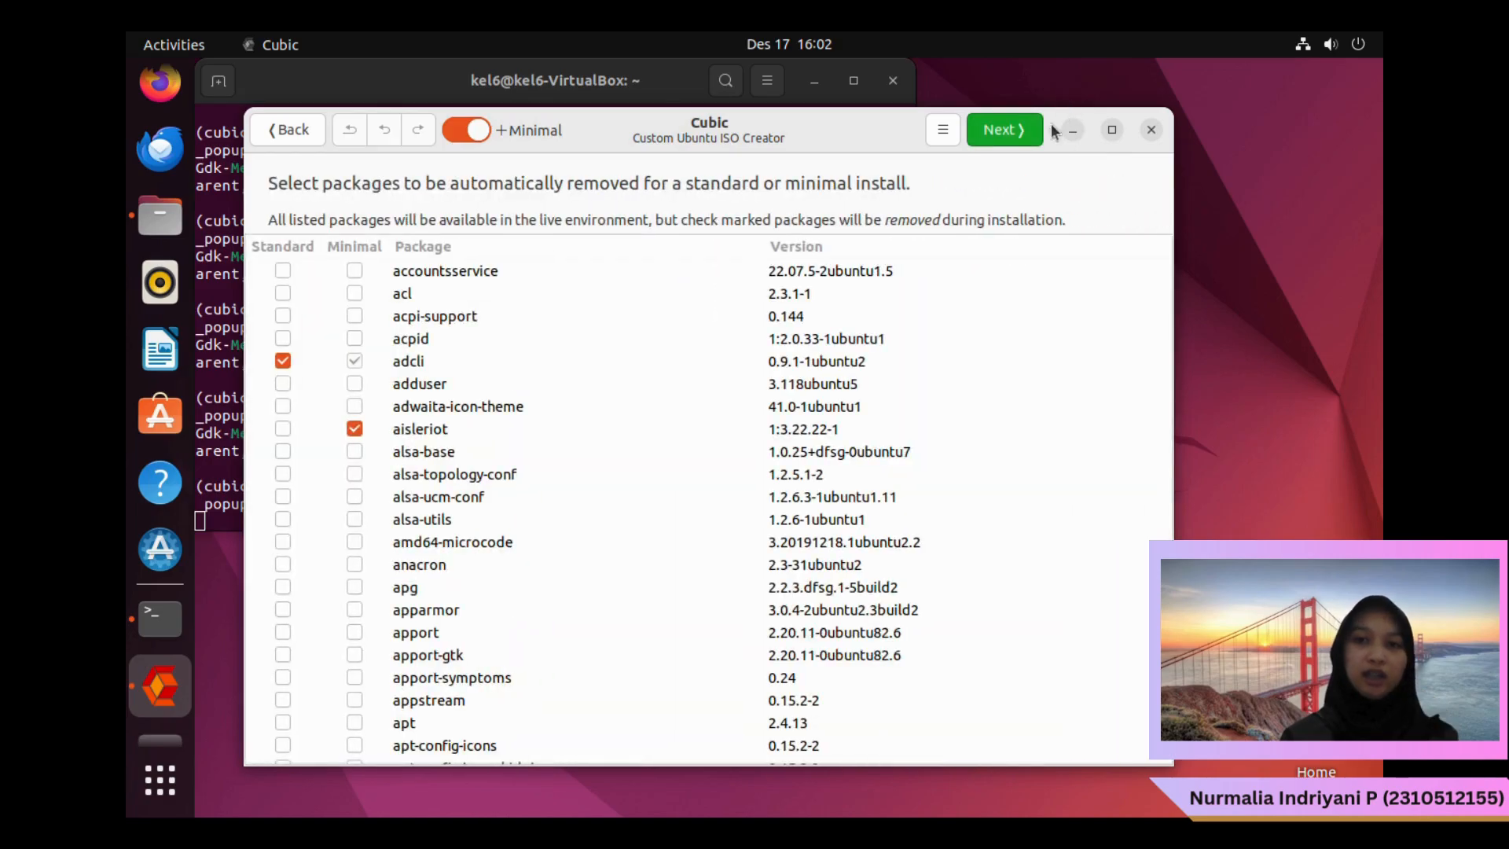
{"action": "left_click", "coordinate": [1030, 132]}
{"action": "left_click", "coordinate": [1029, 132]}
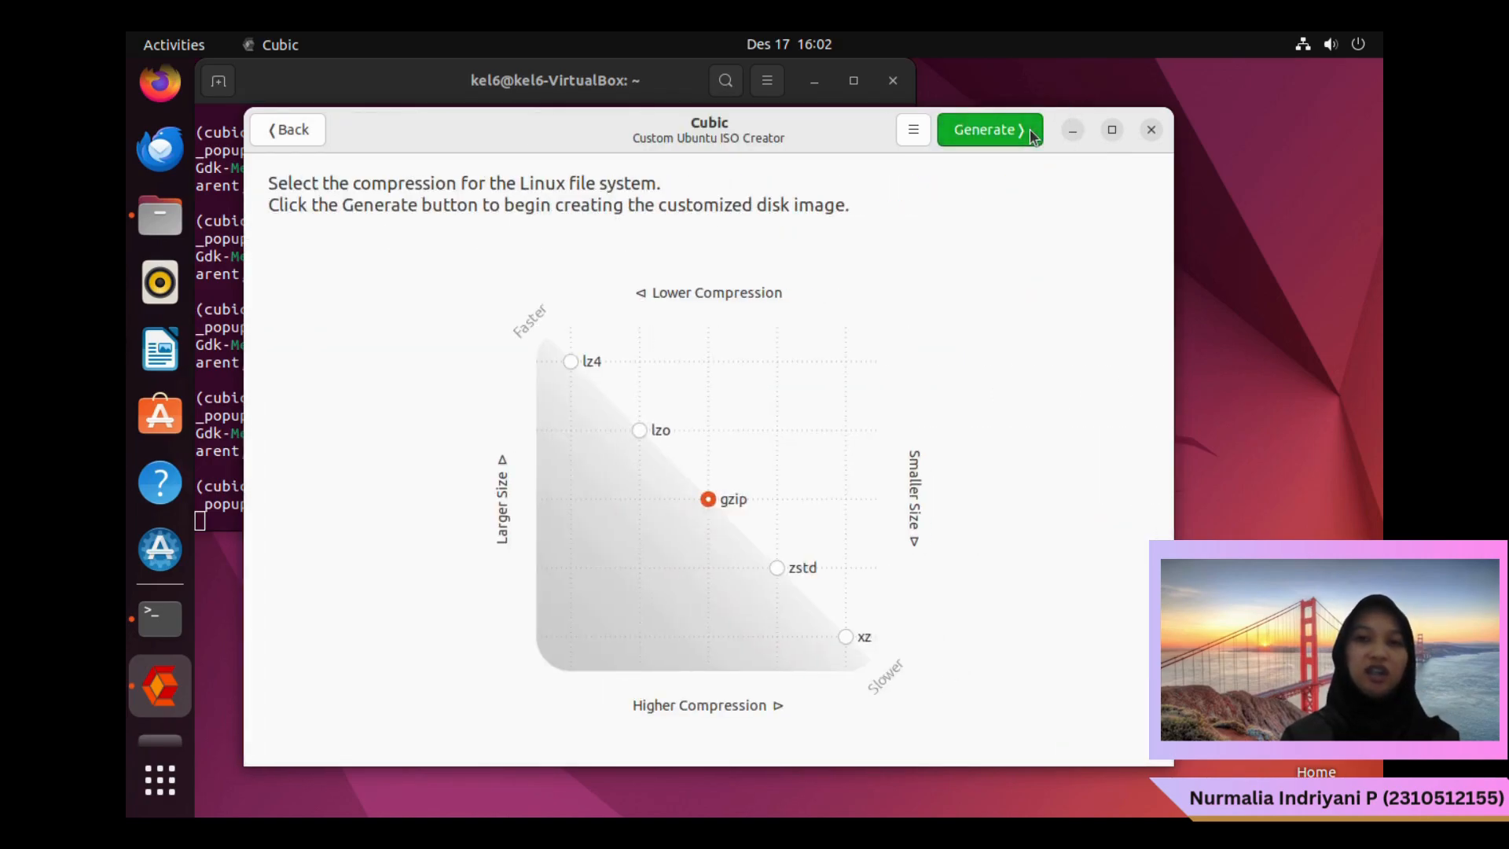
{"action": "left_click", "coordinate": [1029, 132]}
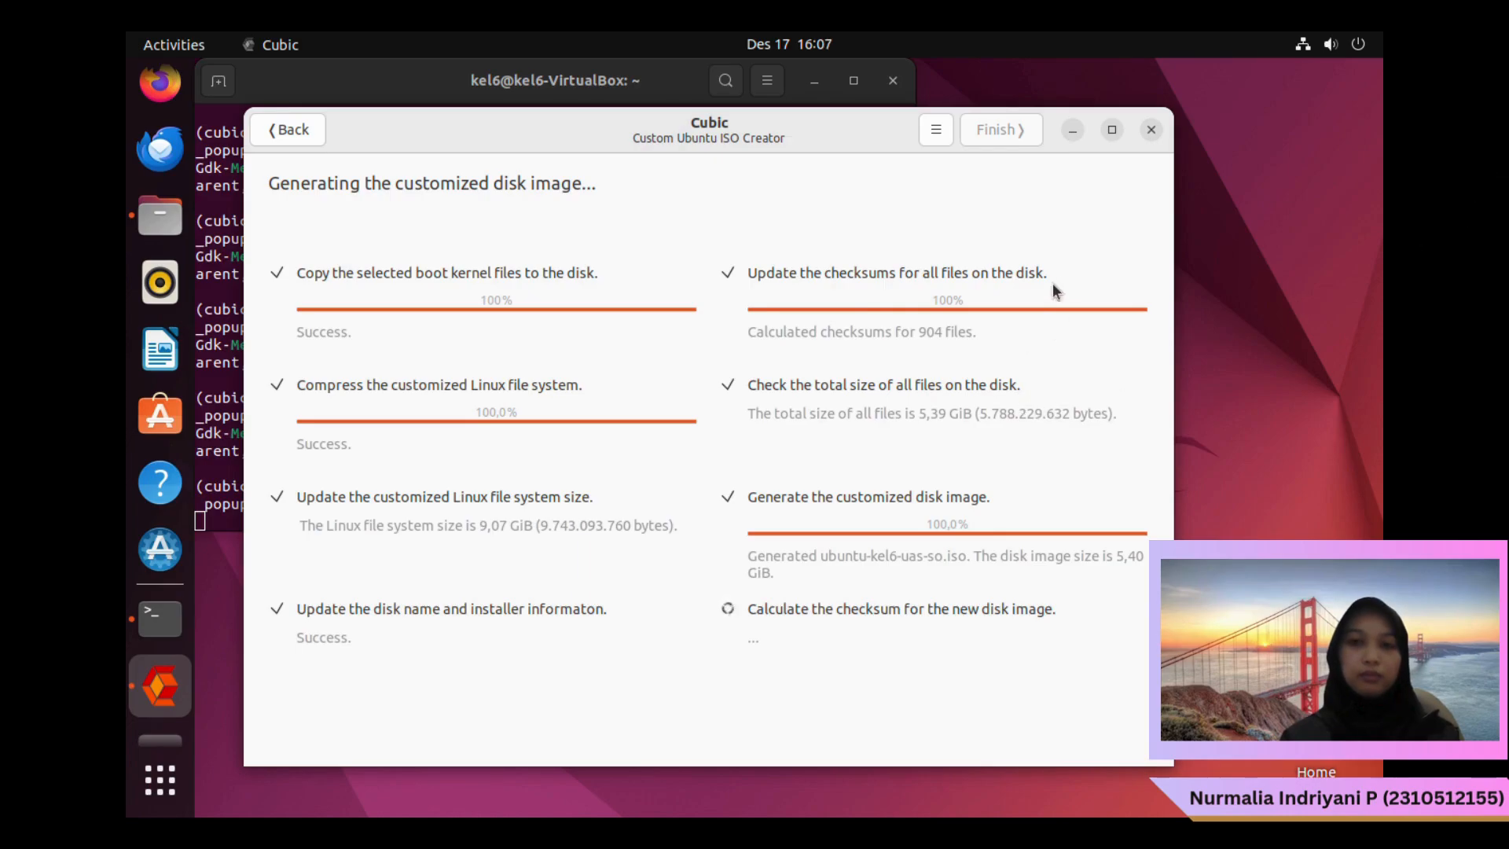
{"action": "left_click", "coordinate": [1002, 132]}
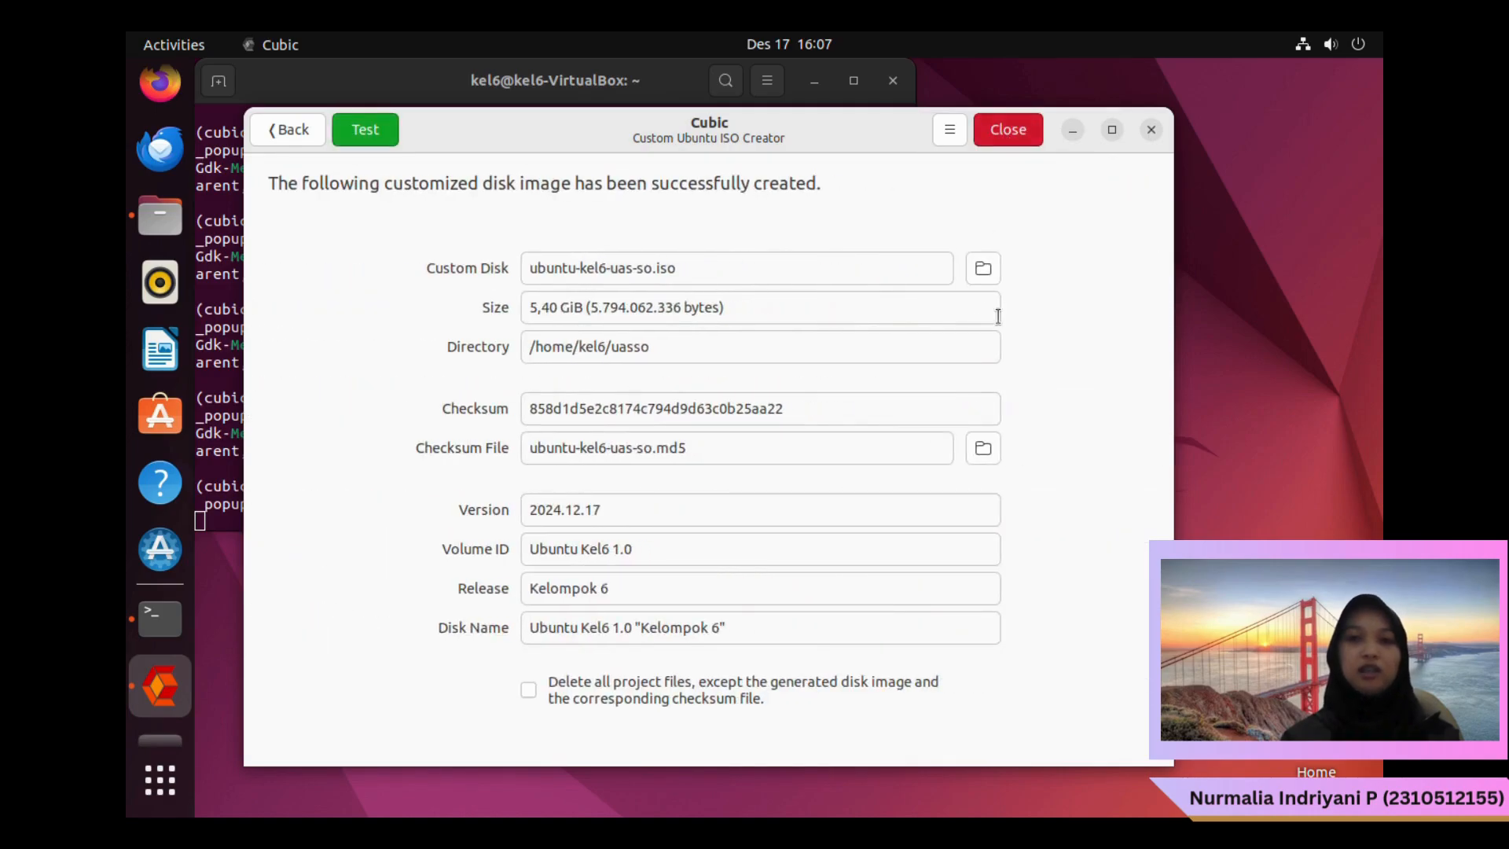
{"action": "left_click", "coordinate": [1010, 134]}
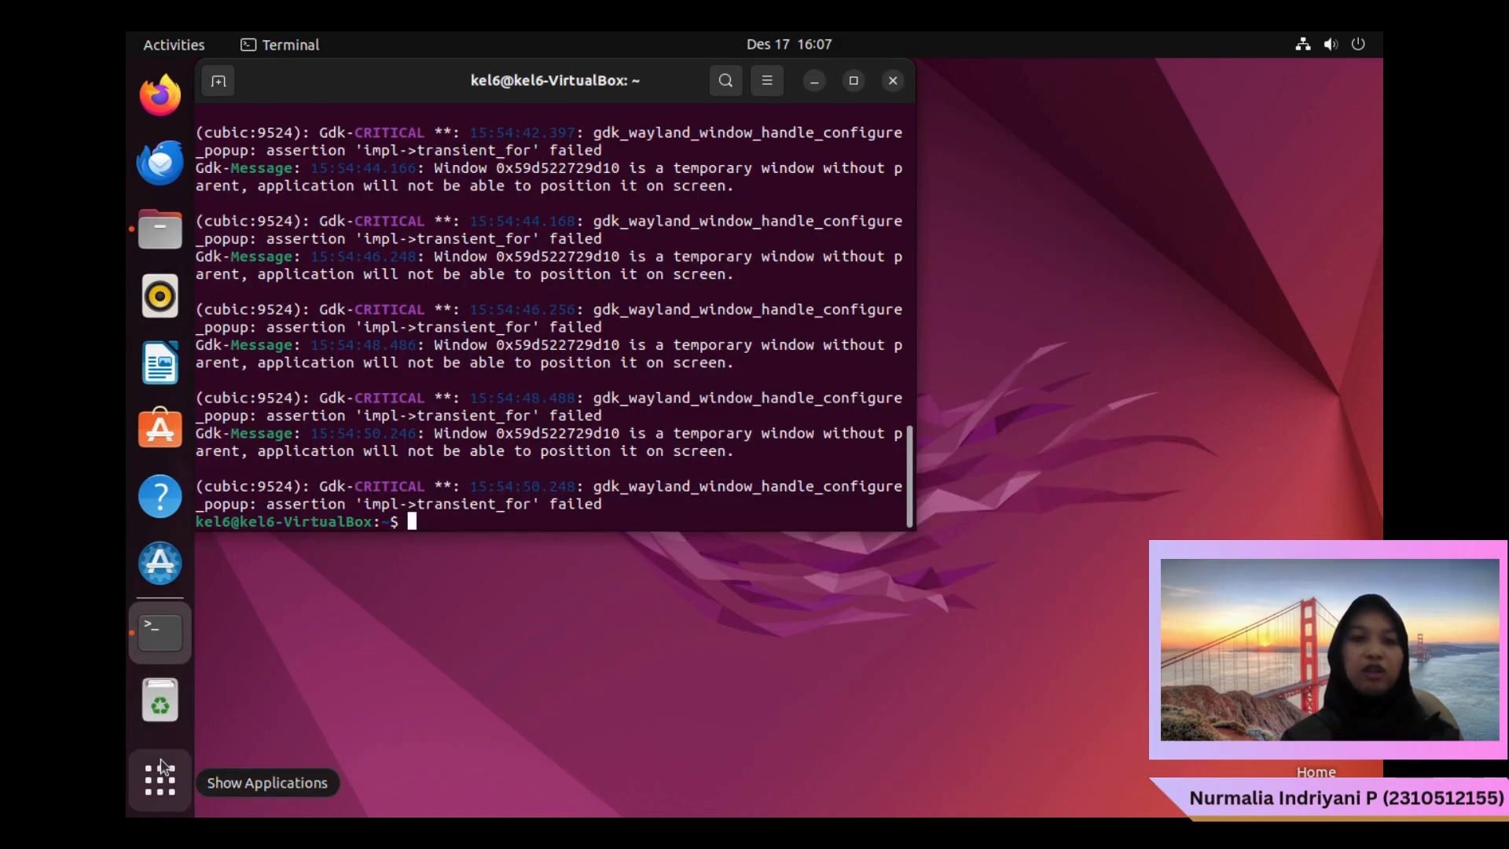
Switch to Files and open the uasso folder in the Home directory to view the generated disk image
{"action": "left_click", "coordinate": [157, 220]}
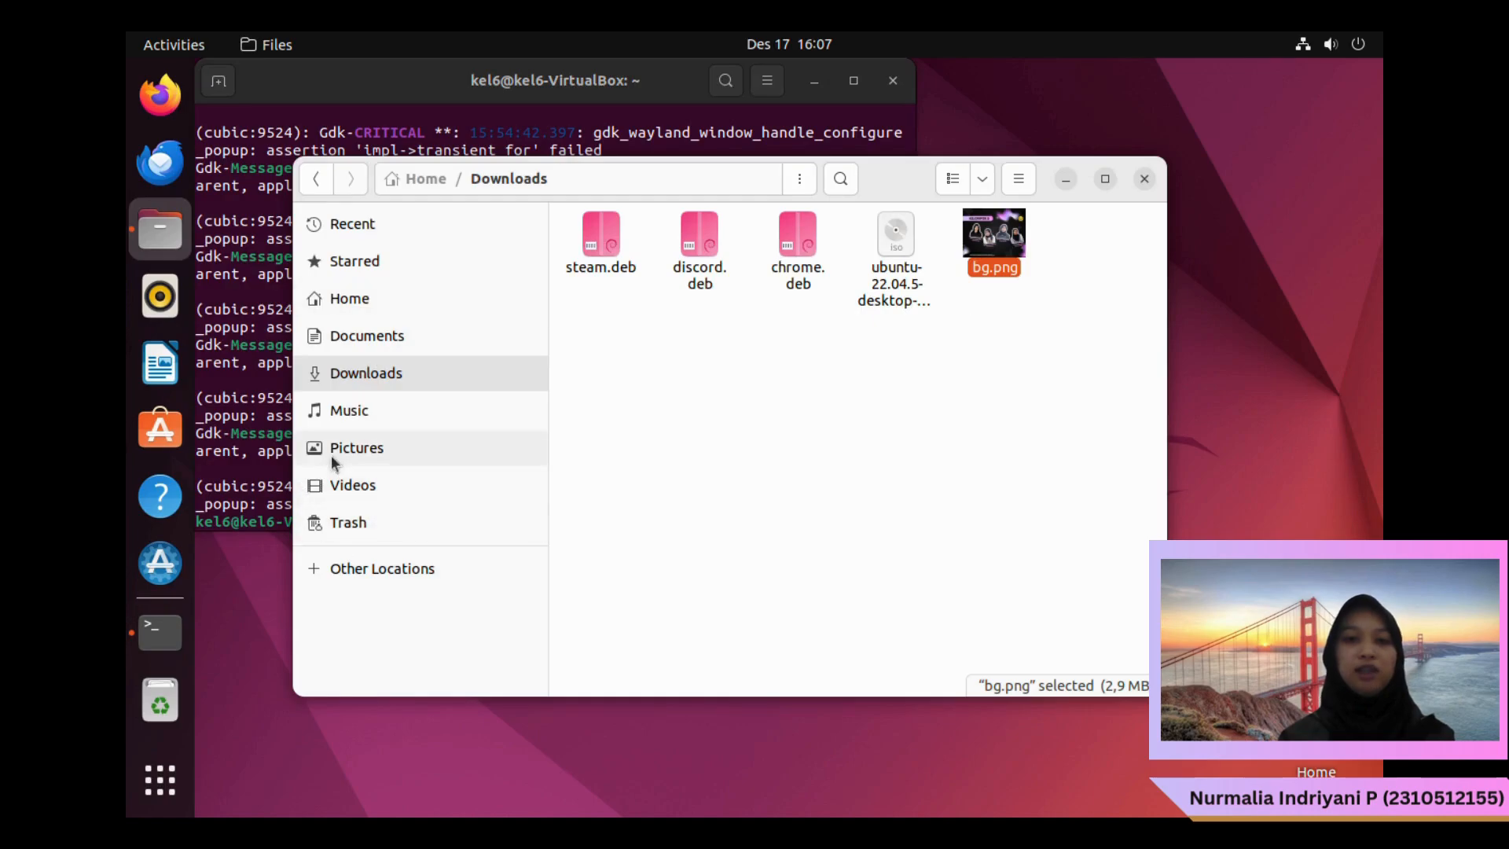
{"action": "left_click", "coordinate": [388, 299]}
{"action": "left_click", "coordinate": [813, 310]}
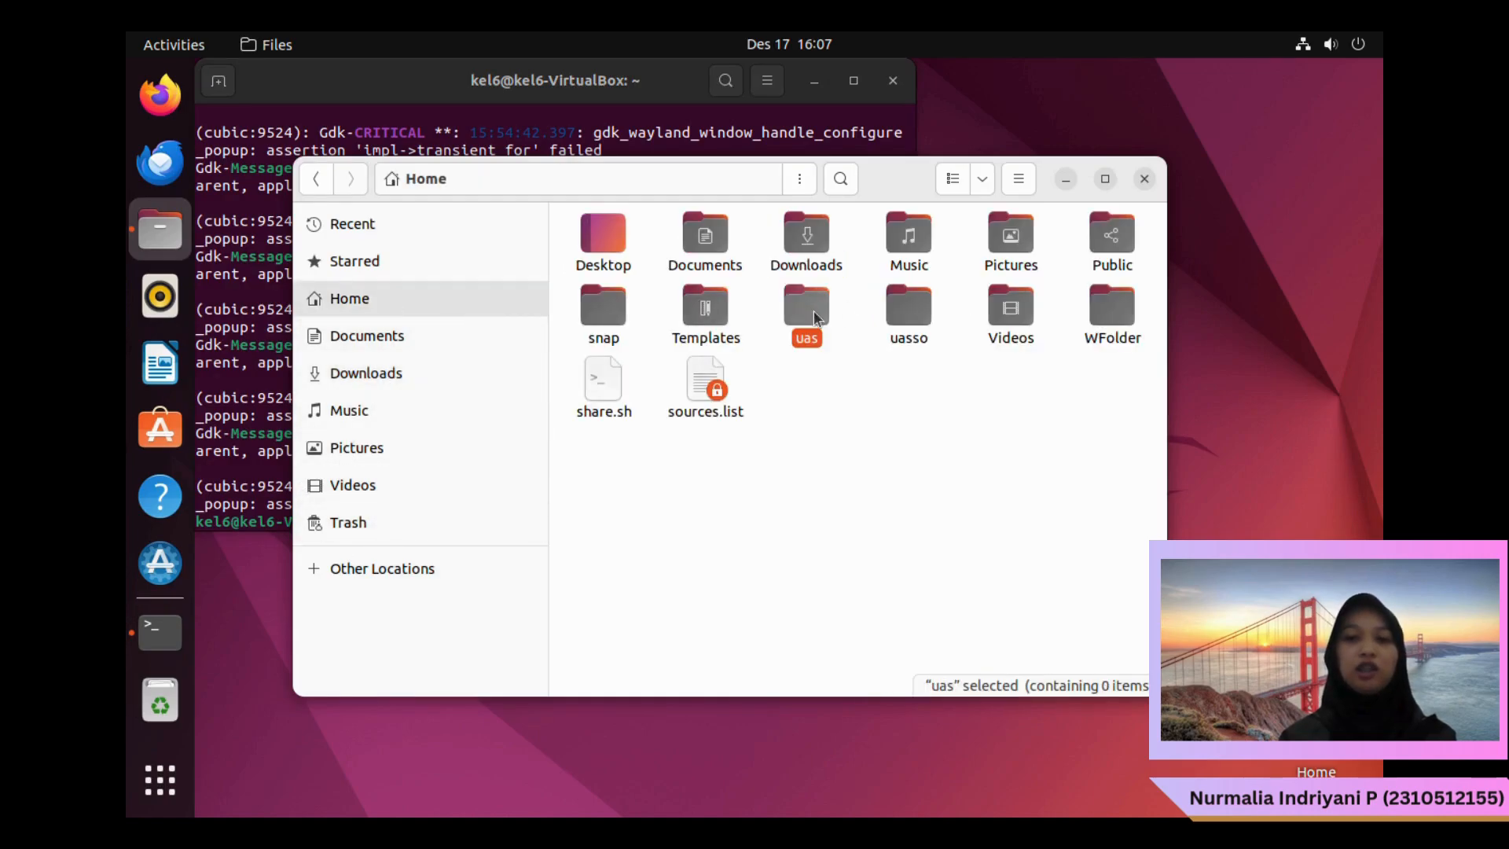
{"action": "double_click", "coordinate": [911, 311]}
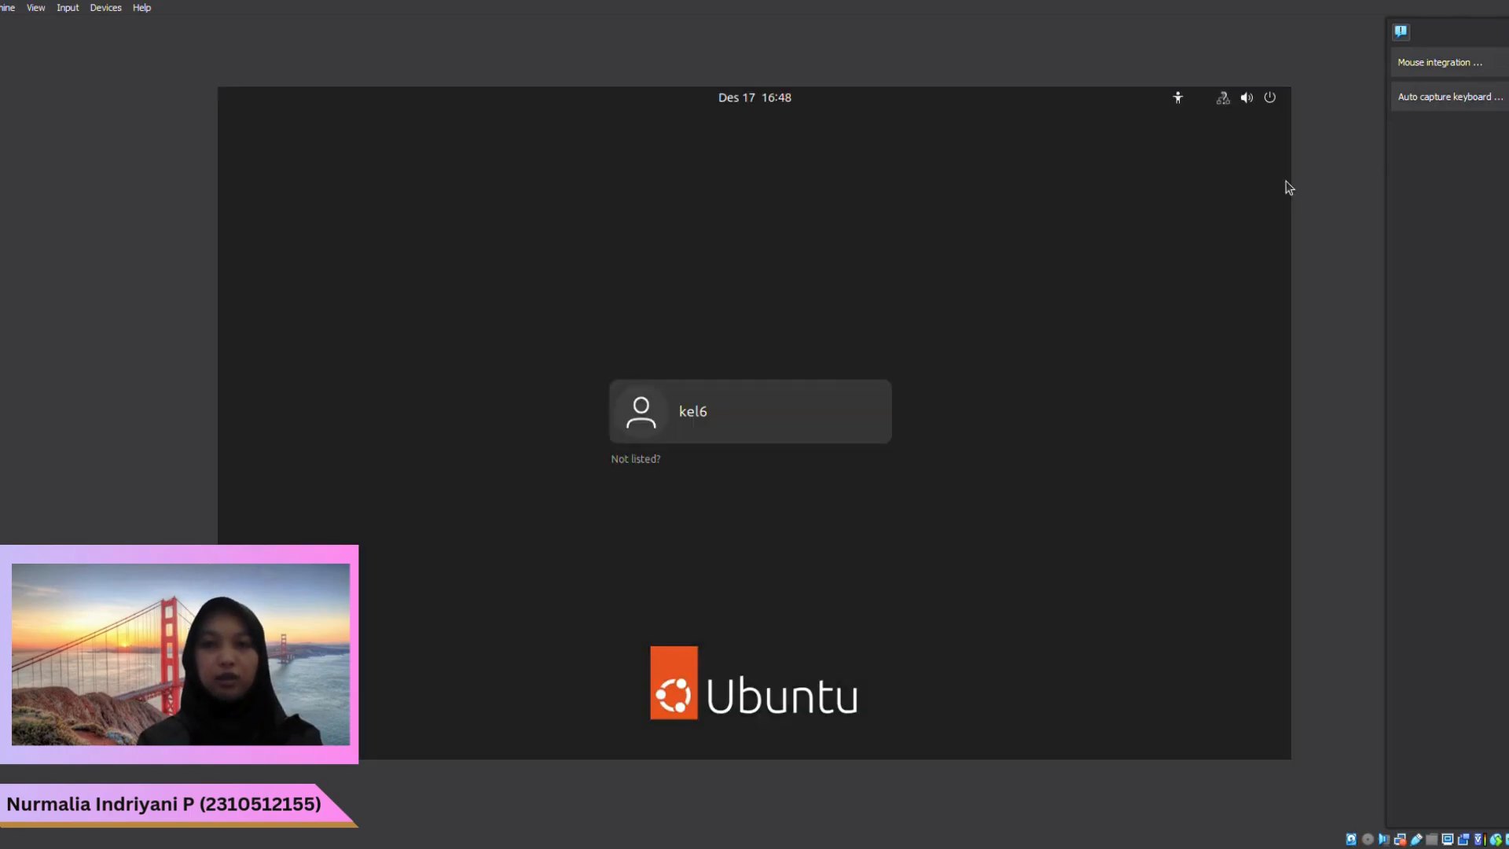
Log in to the kel6 account on the installed custom Ubuntu system by entering the account password
{"action": "left_click", "coordinate": [782, 404]}
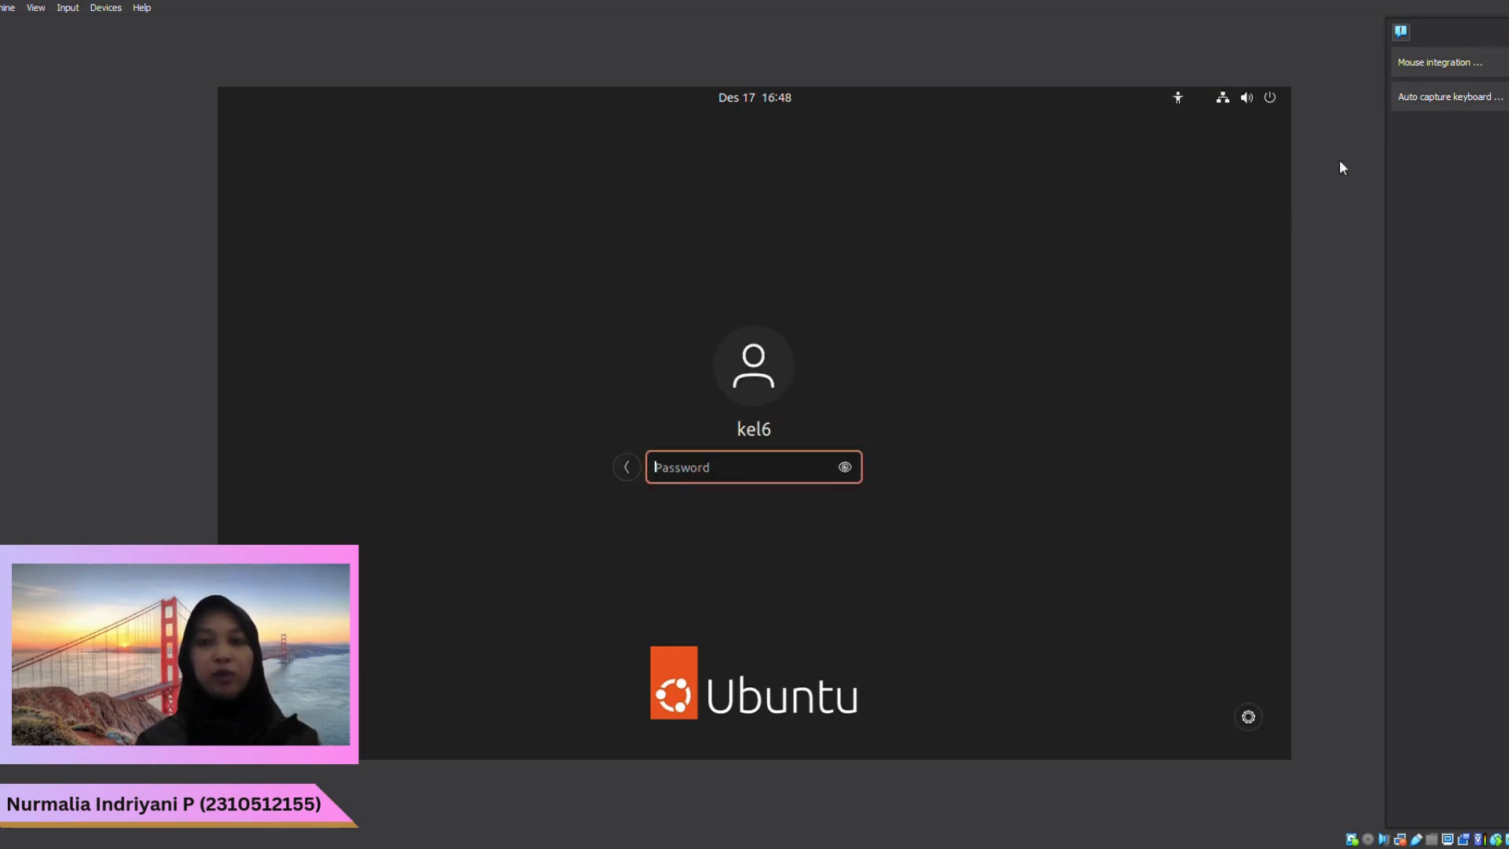
{"action": "left_click", "coordinate": [1268, 98]}
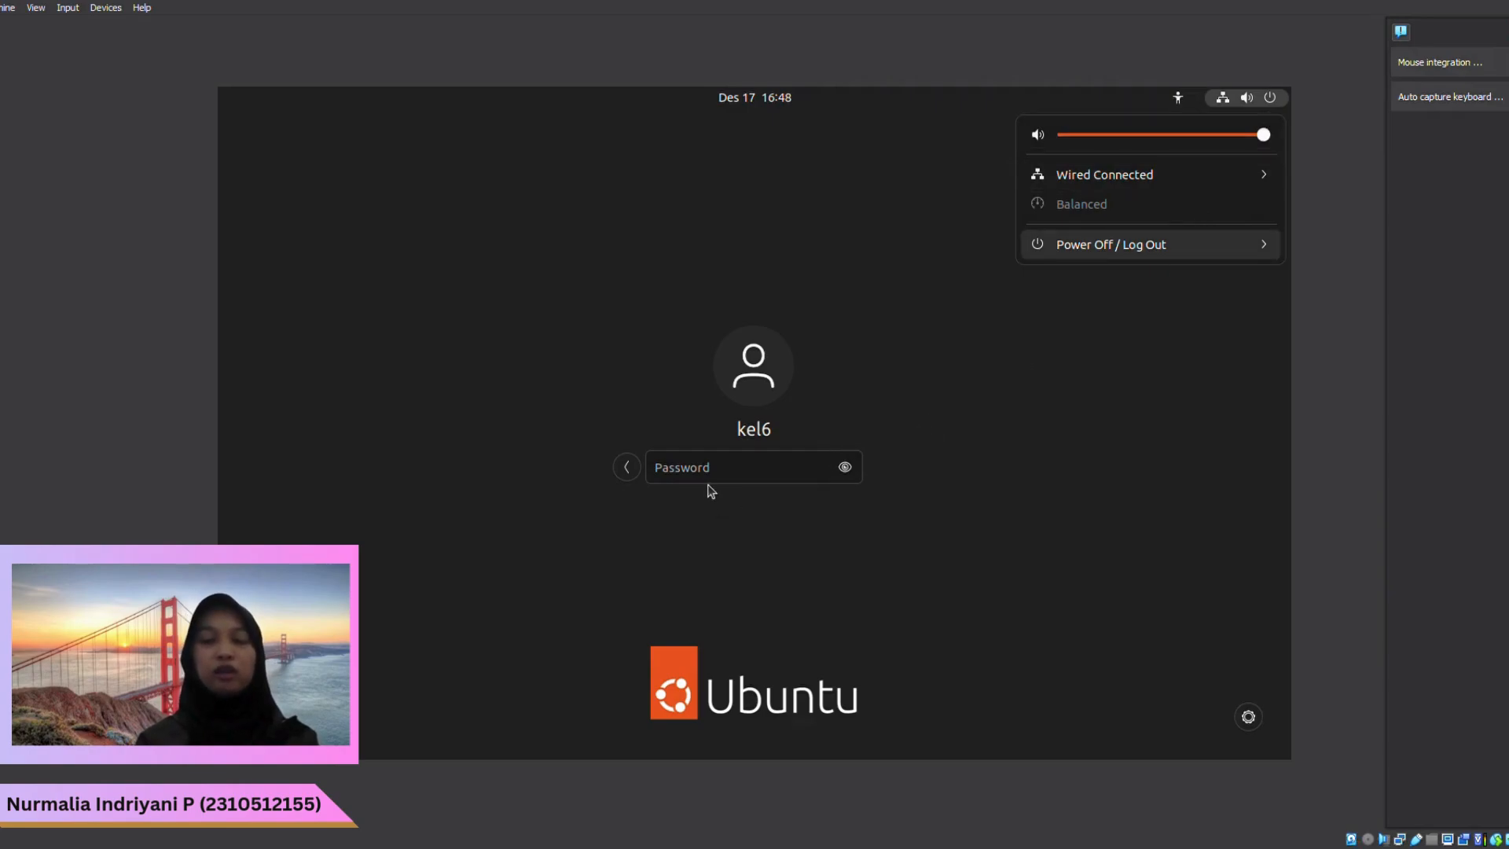
{"action": "left_click", "coordinate": [789, 475]}
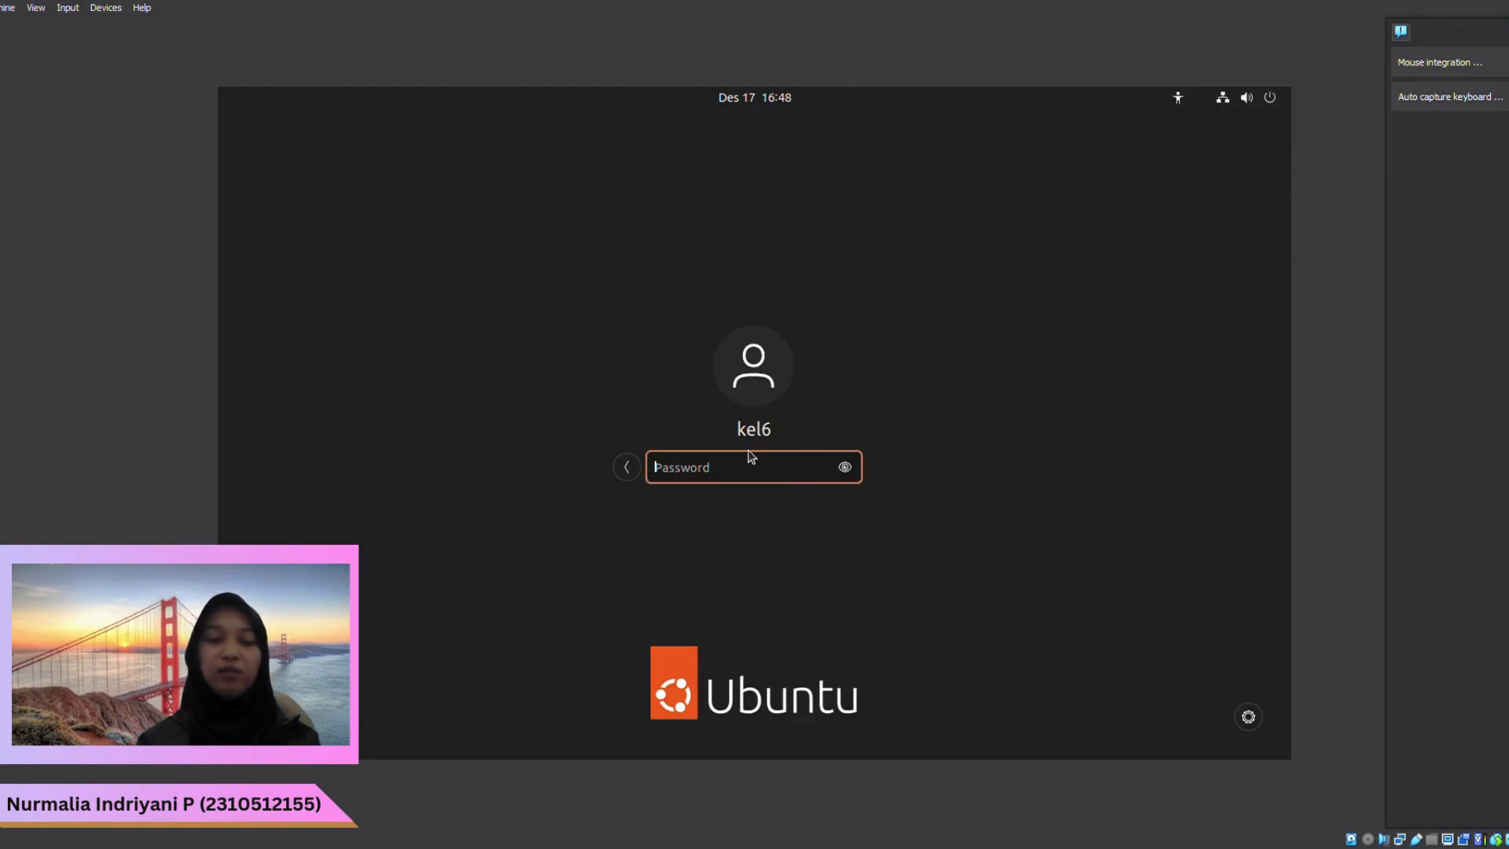
{"action": "type", "text": "******"}
{"action": "key", "text": "Return"}
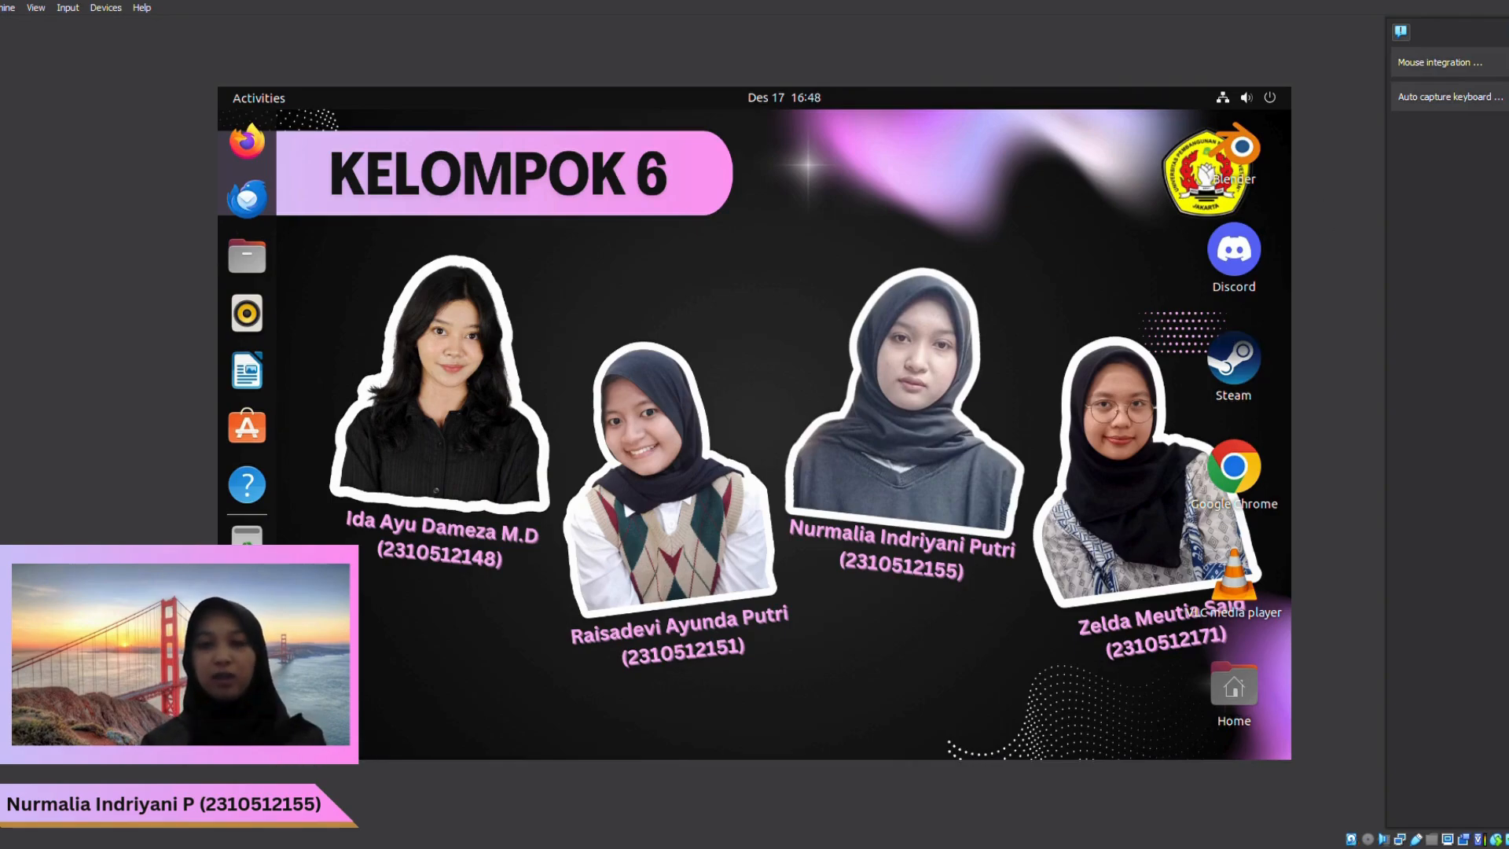
Launch Google Chrome and Discord in turn from the installed applications to check that they start, closing each one
{"action": "left_click", "coordinate": [246, 730]}
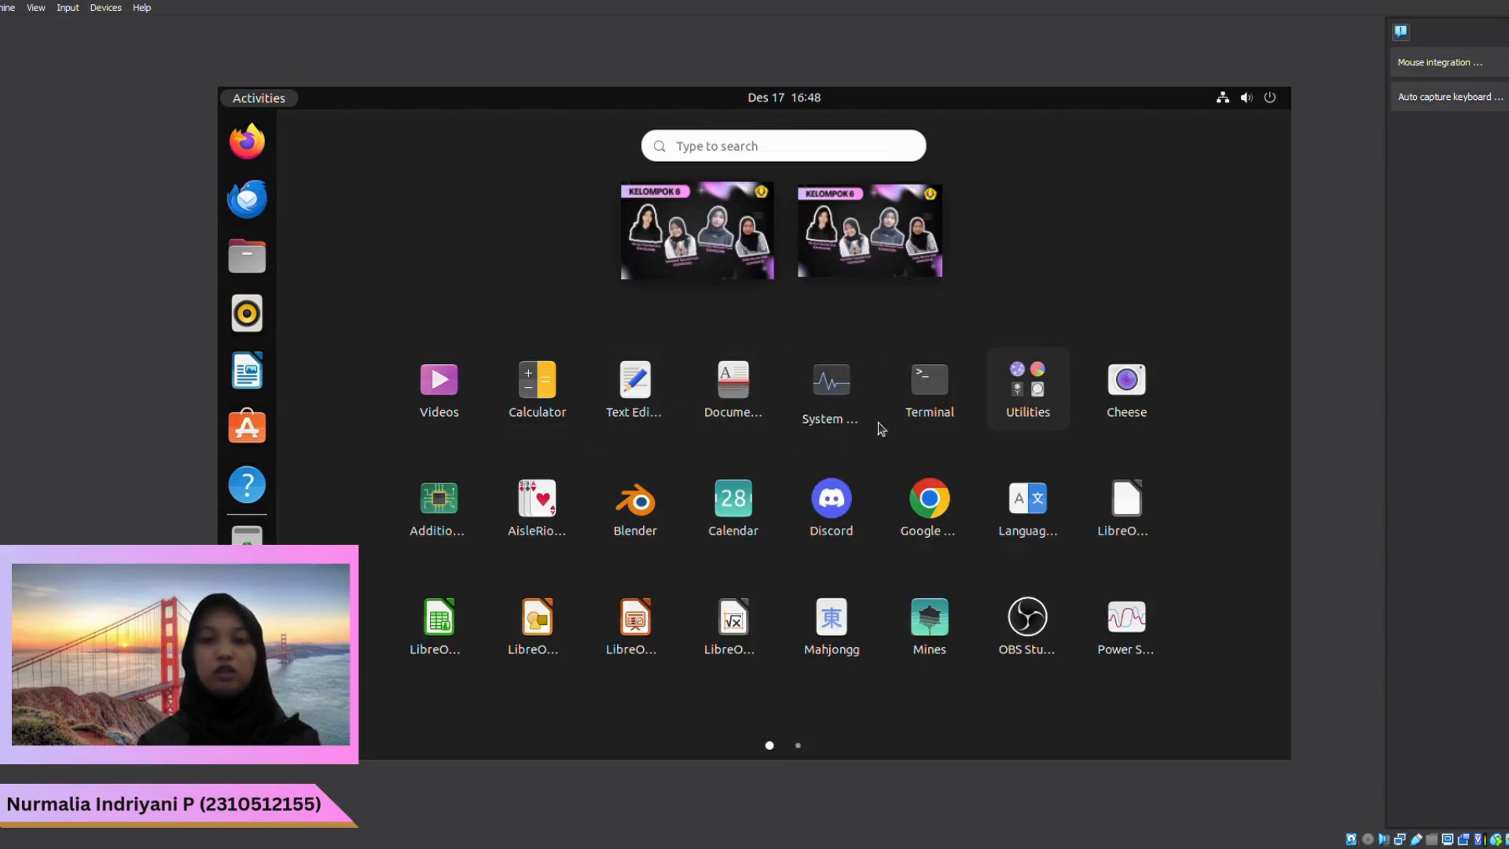
{"action": "left_click", "coordinate": [918, 501]}
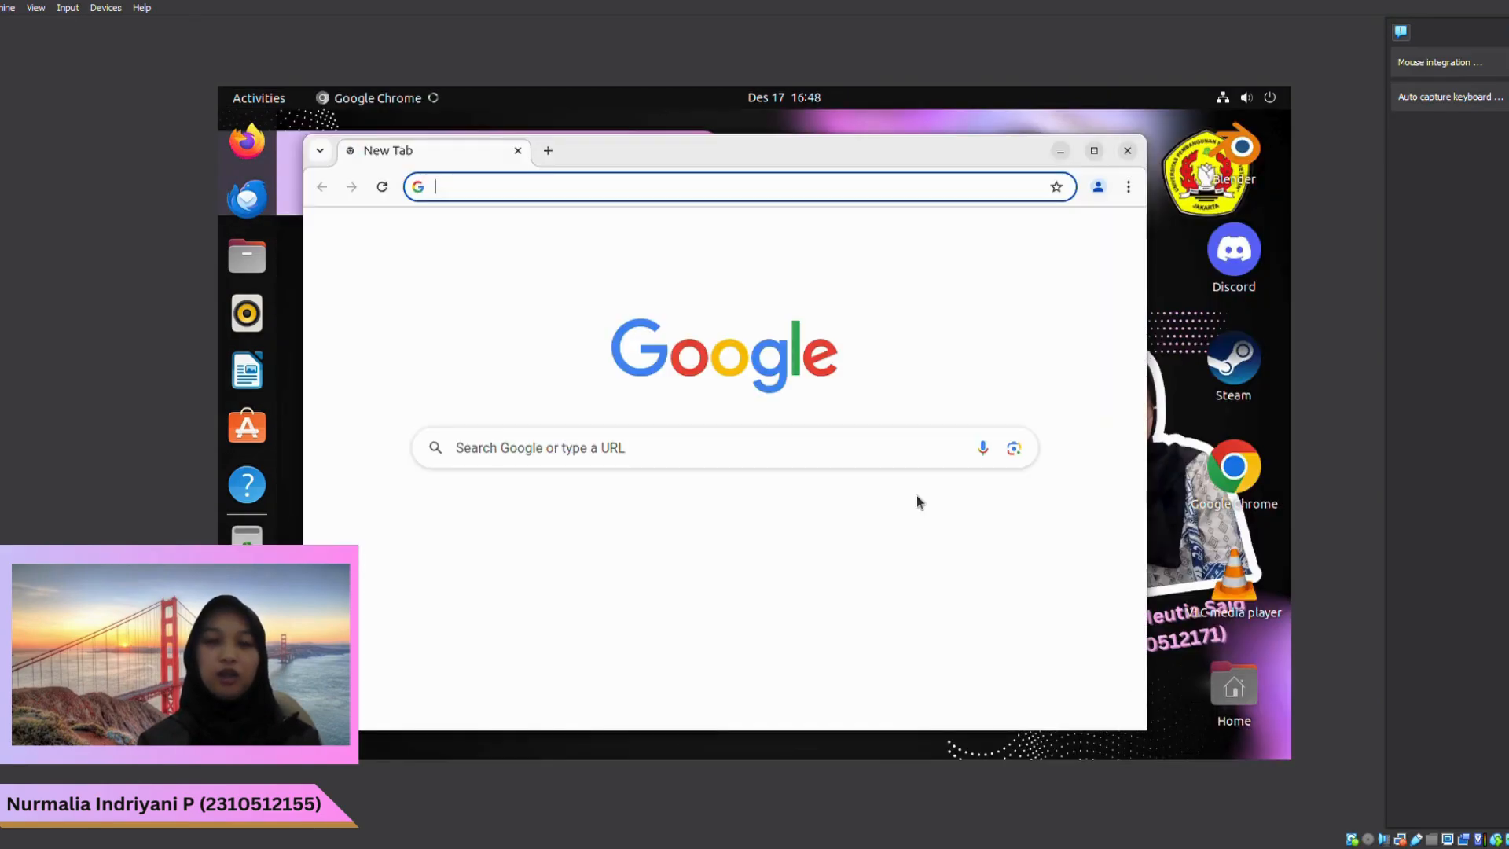
{"action": "left_click", "coordinate": [1131, 156]}
{"action": "key", "text": "super+a"}
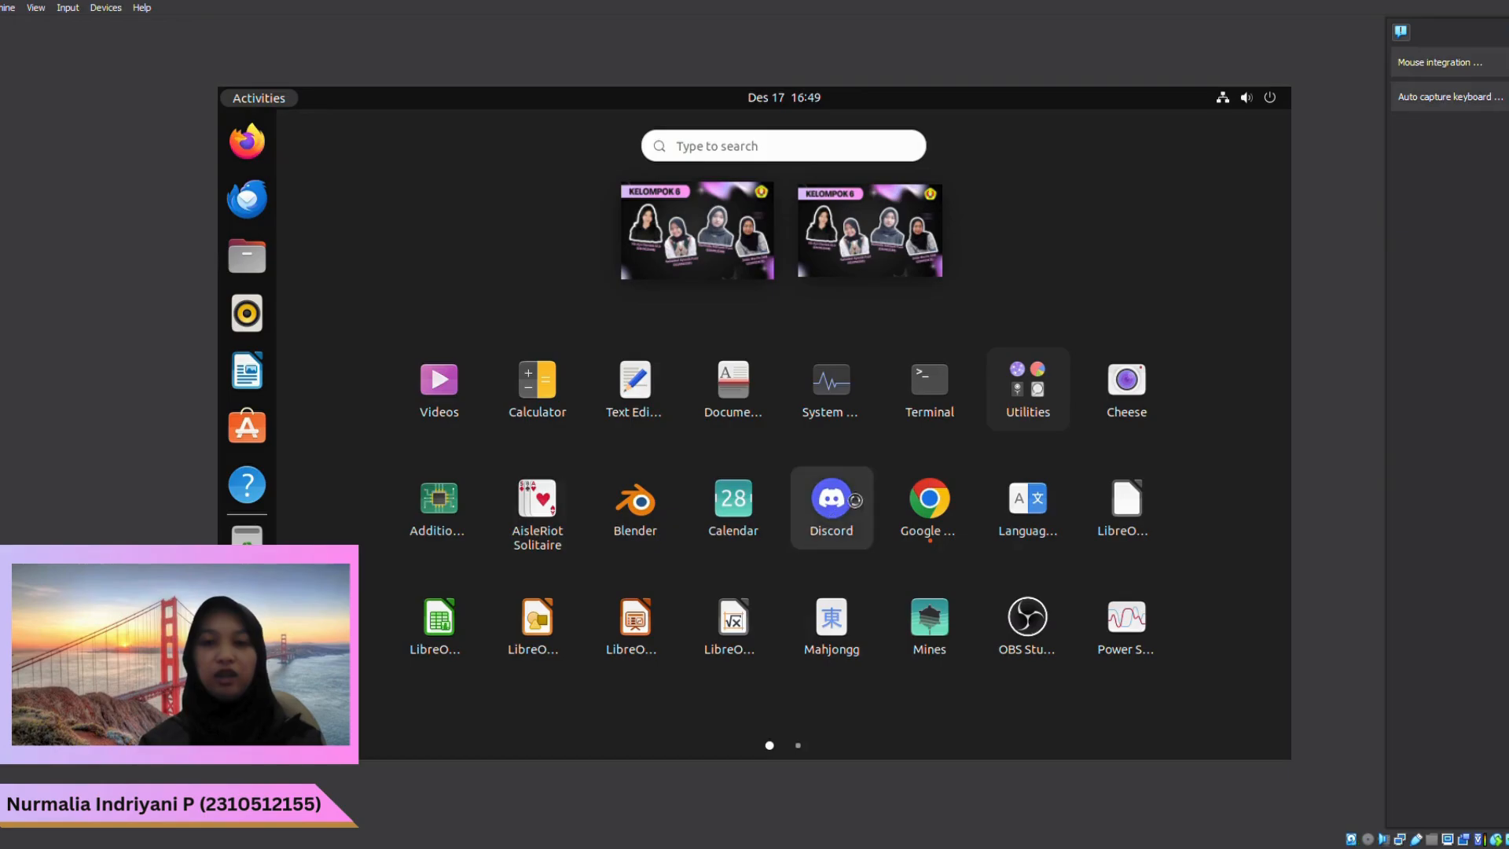
{"action": "left_click", "coordinate": [859, 494]}
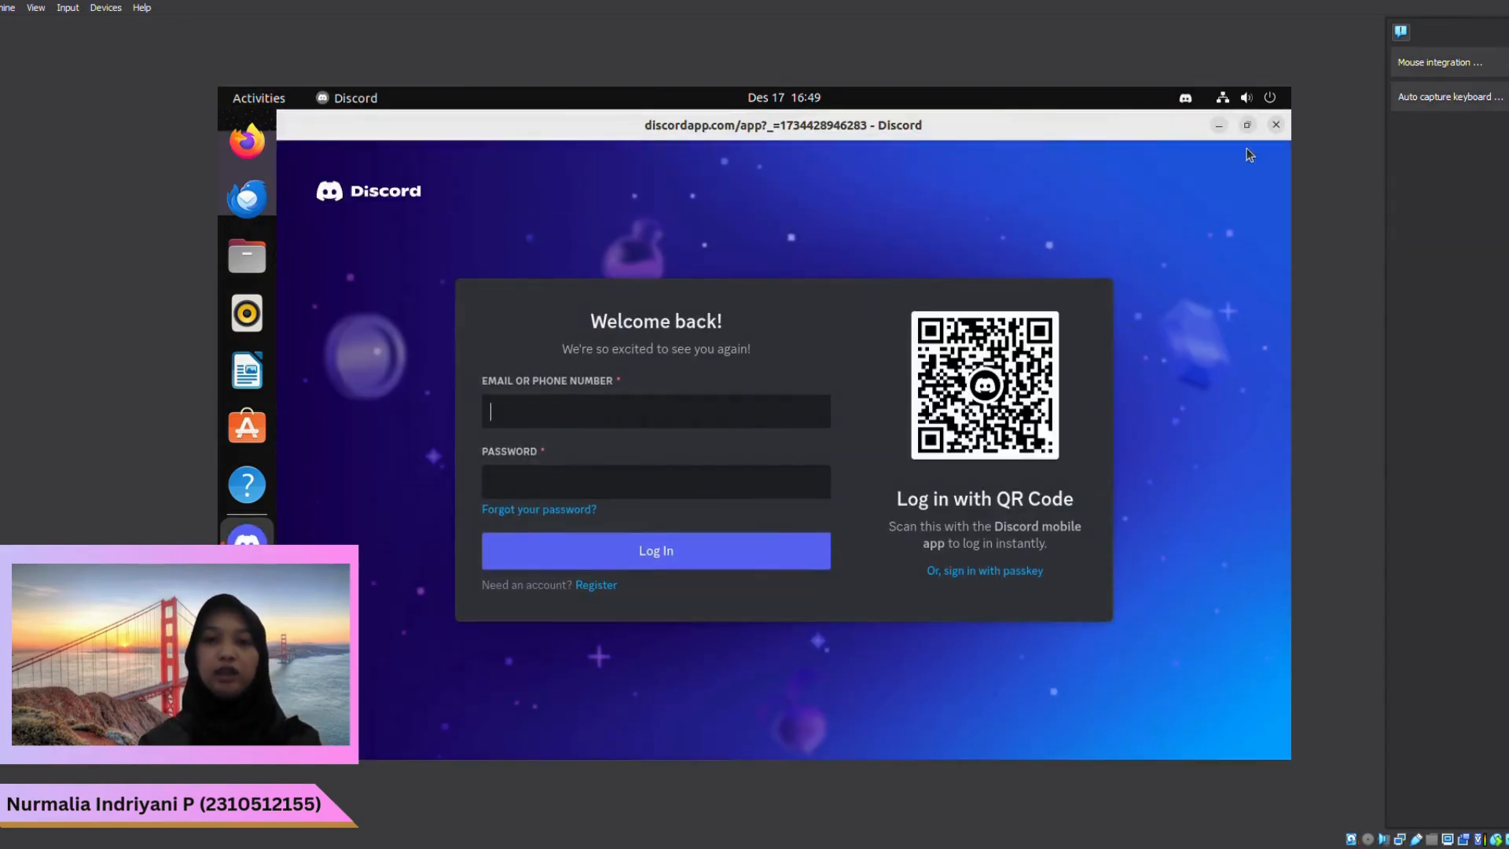
{"action": "left_click", "coordinate": [1276, 126]}
Log out of the current Ubuntu session and confirm the logout
{"action": "left_click", "coordinate": [247, 731]}
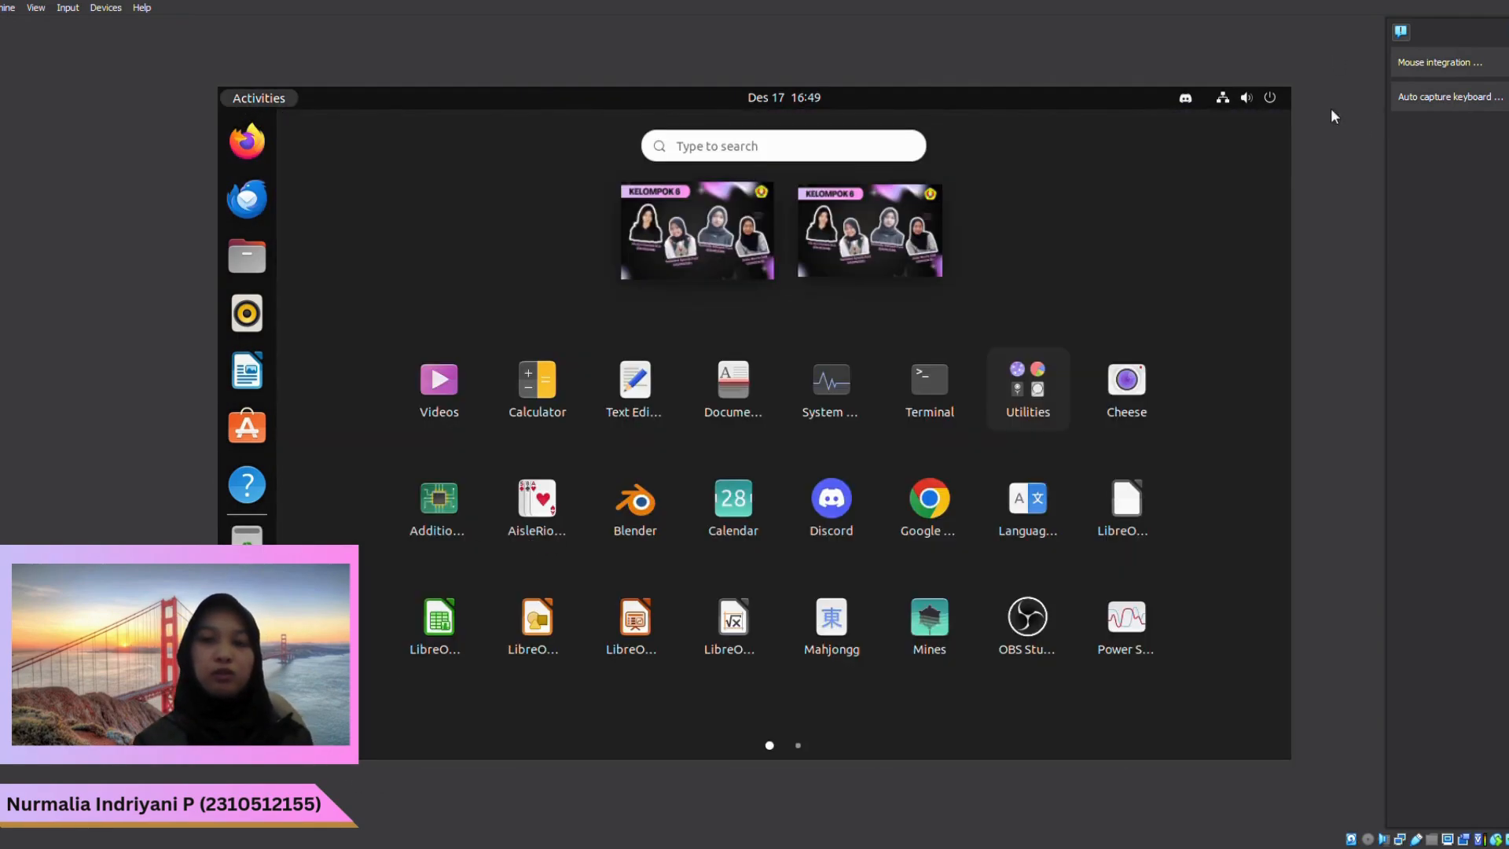
{"action": "left_click", "coordinate": [1246, 97]}
{"action": "left_click", "coordinate": [1152, 306]}
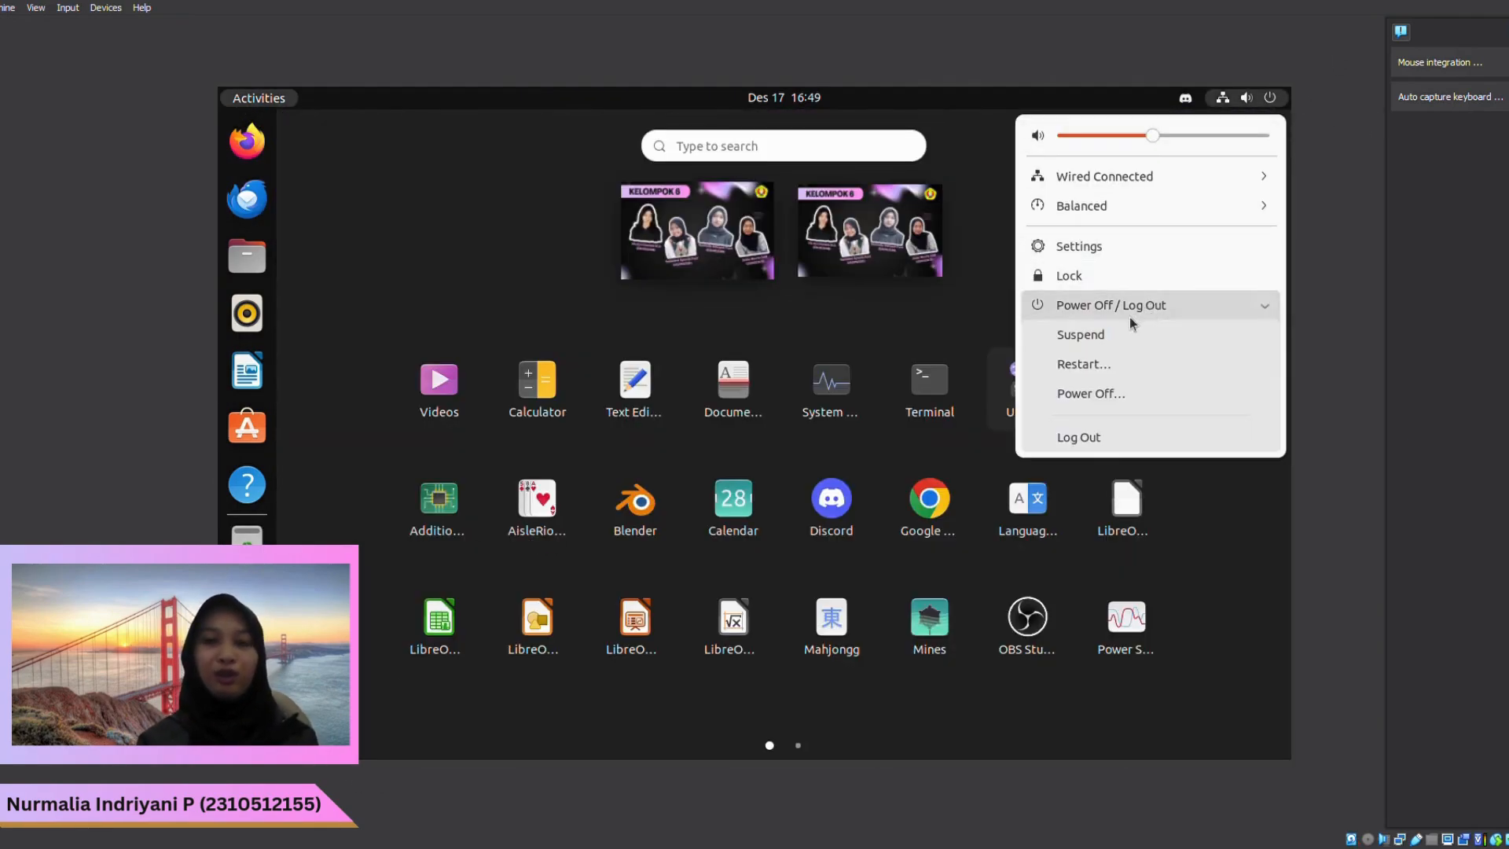
{"action": "left_click", "coordinate": [1104, 449]}
{"action": "left_click", "coordinate": [855, 475]}
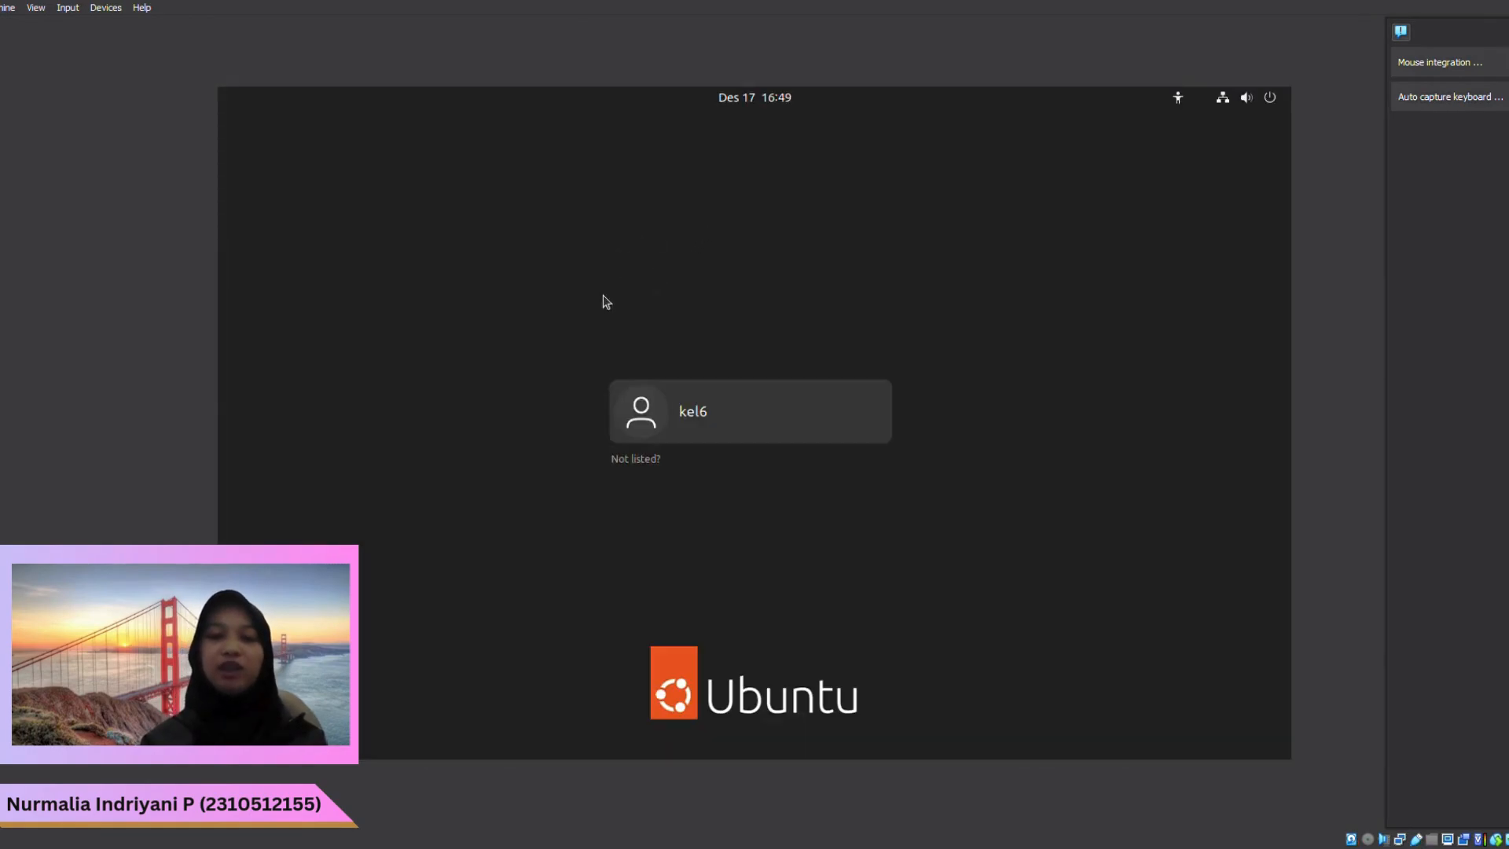
Log back in to the kel6 account by entering the account password
{"action": "left_click", "coordinate": [727, 417]}
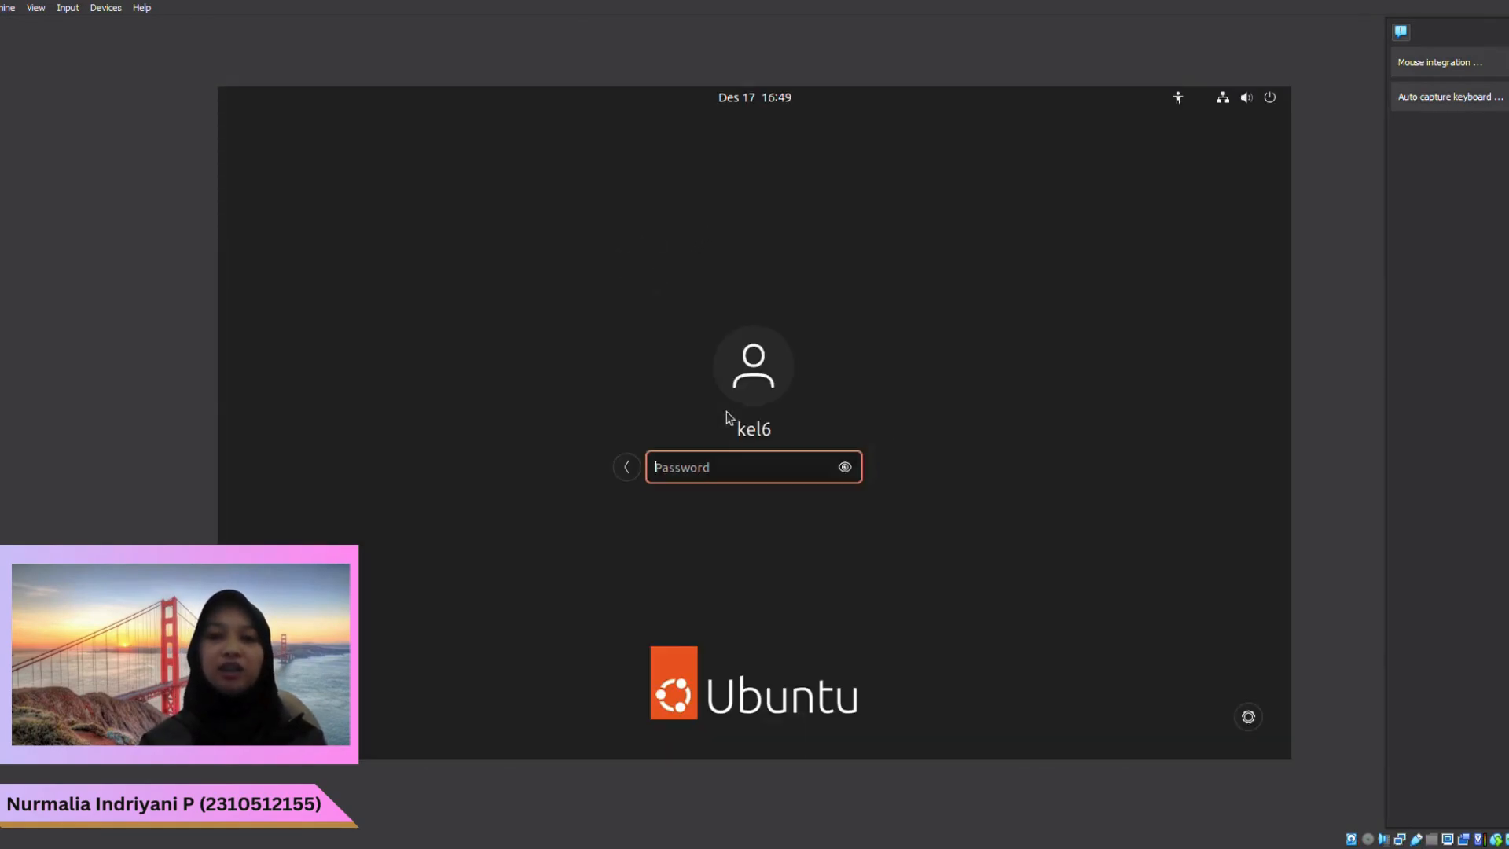
{"action": "type", "text": "********"}
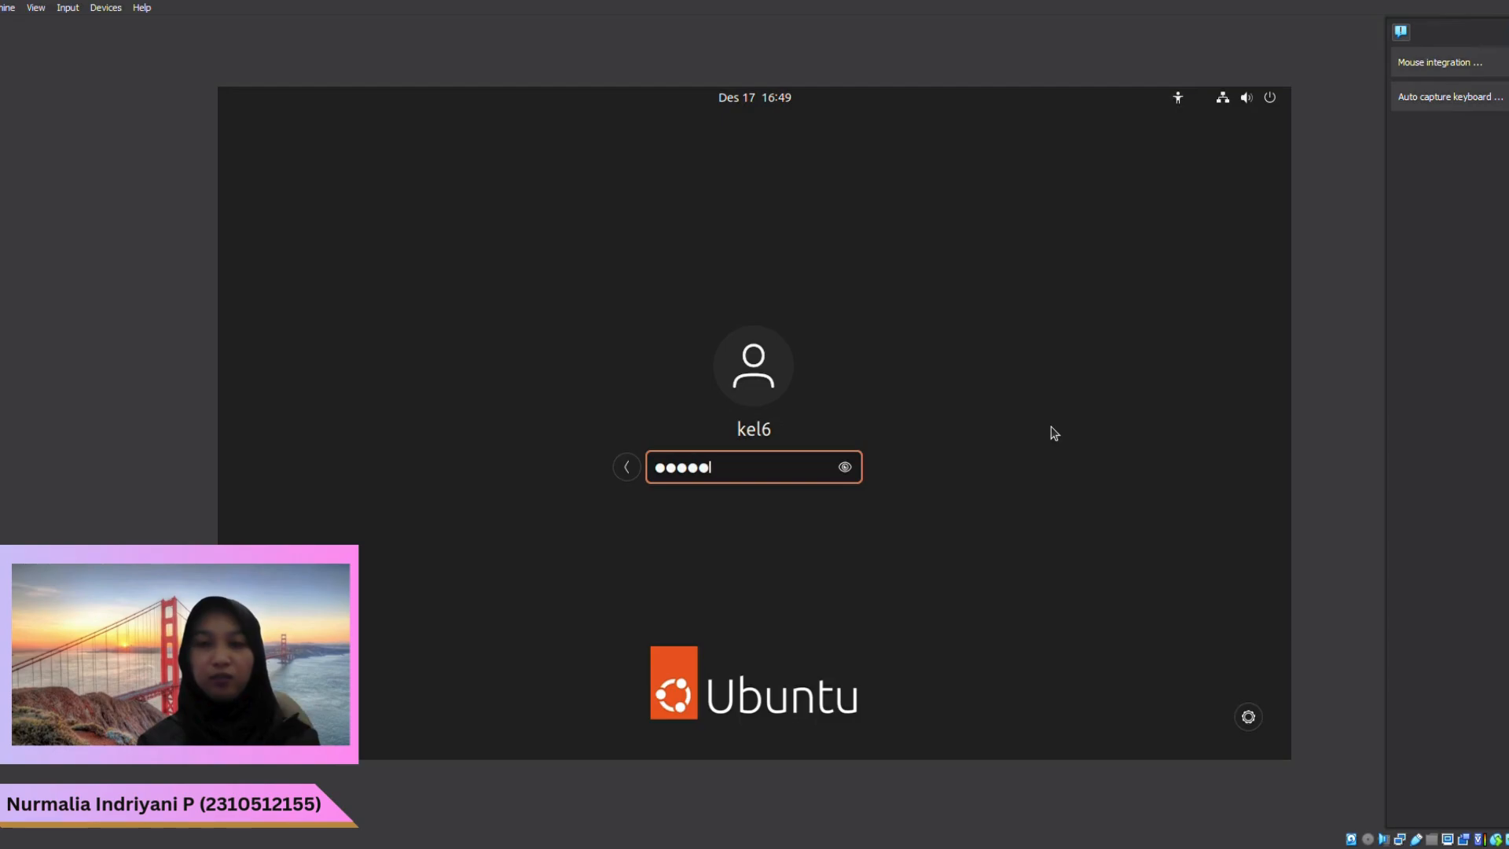
{"action": "key", "text": "Return"}
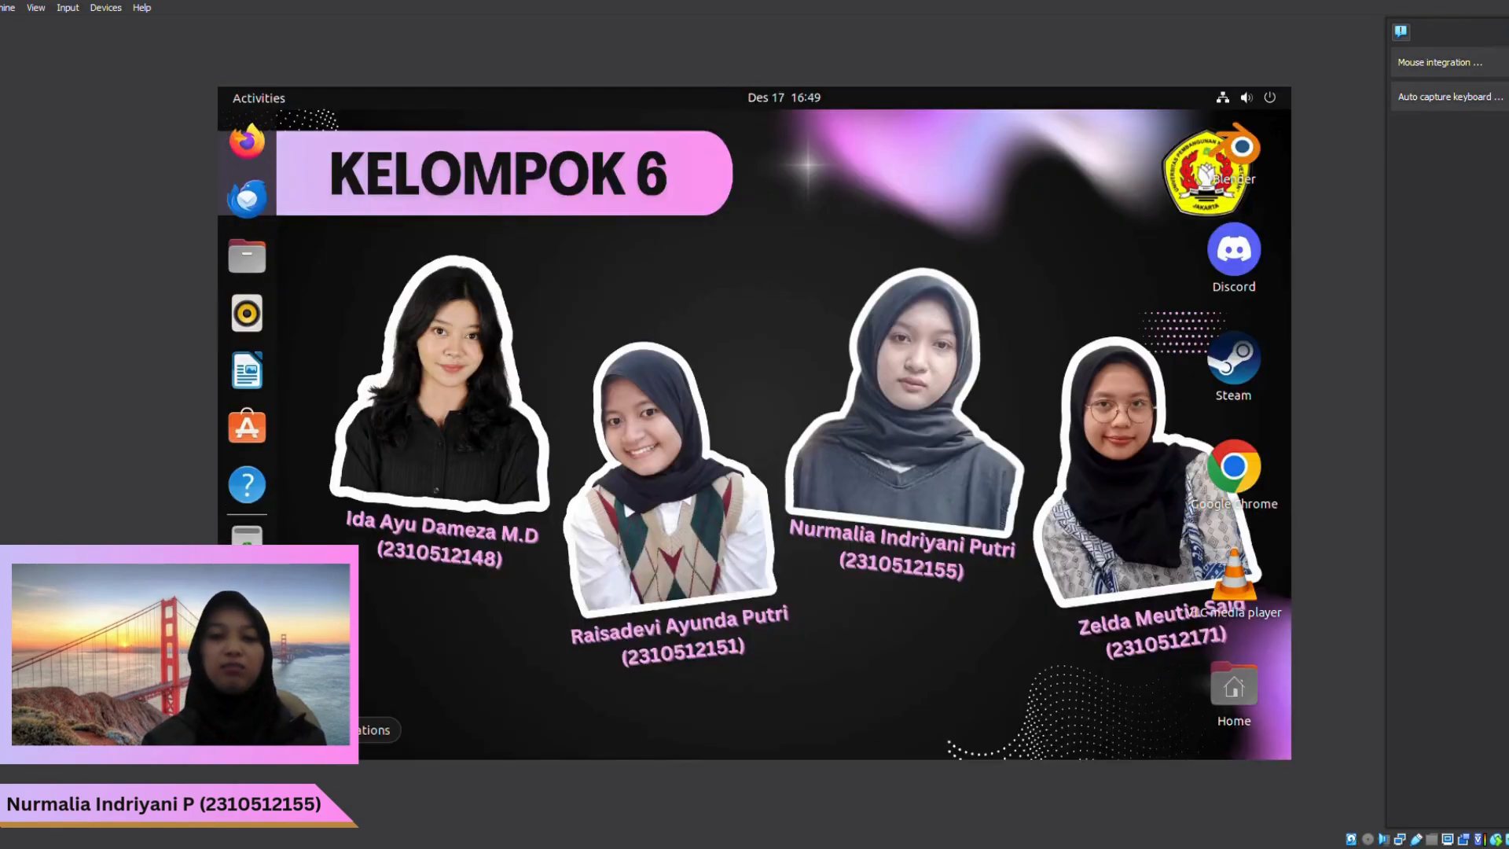
Launch Blender from the installed applications, dismiss the Discord problem report, start a new Video Editing file and close Blender
{"action": "left_click", "coordinate": [247, 735]}
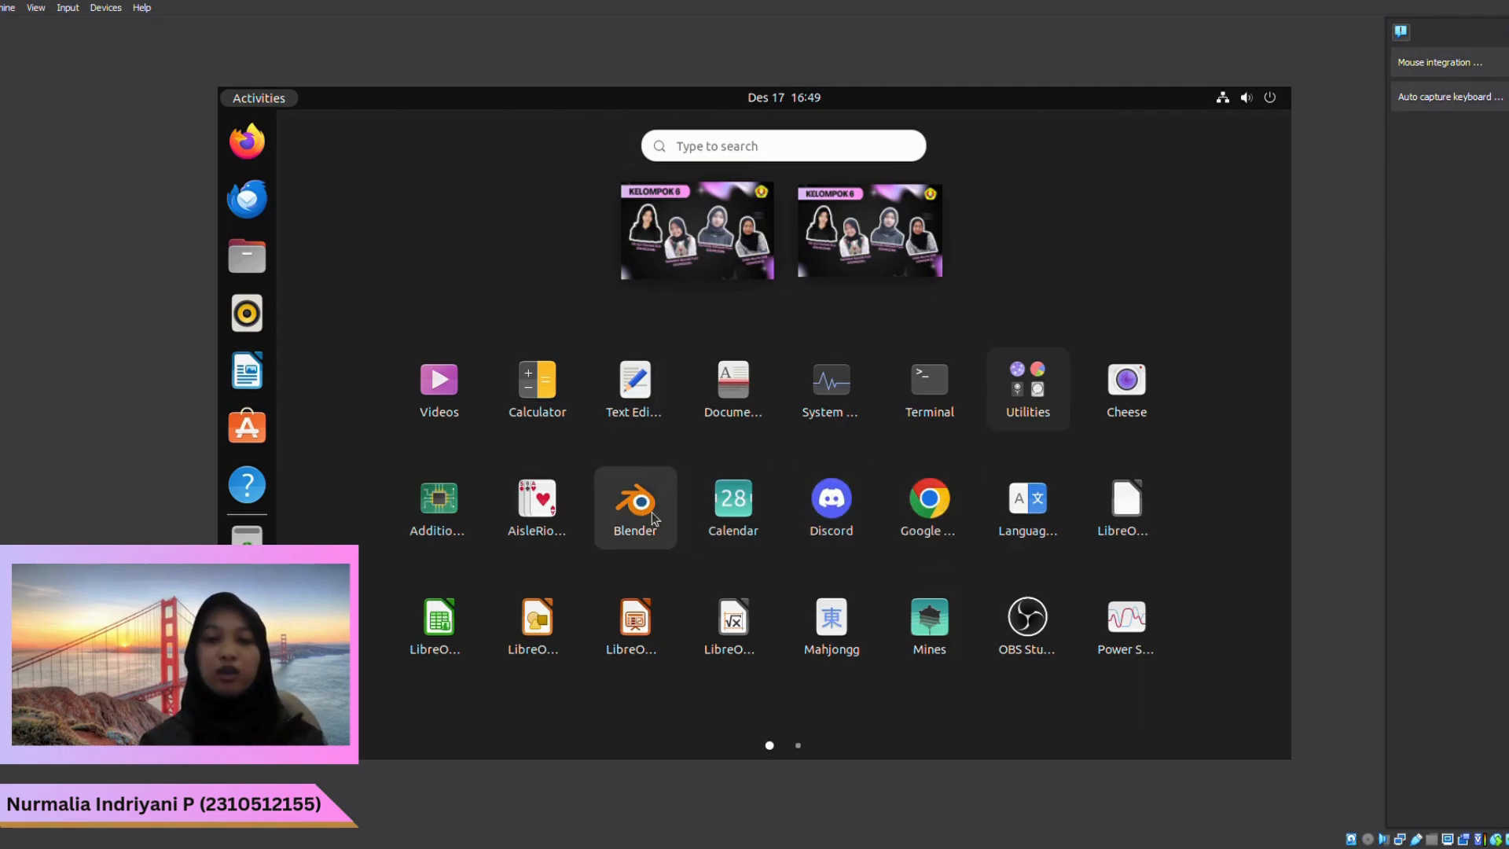
{"action": "left_click", "coordinate": [1282, 509]}
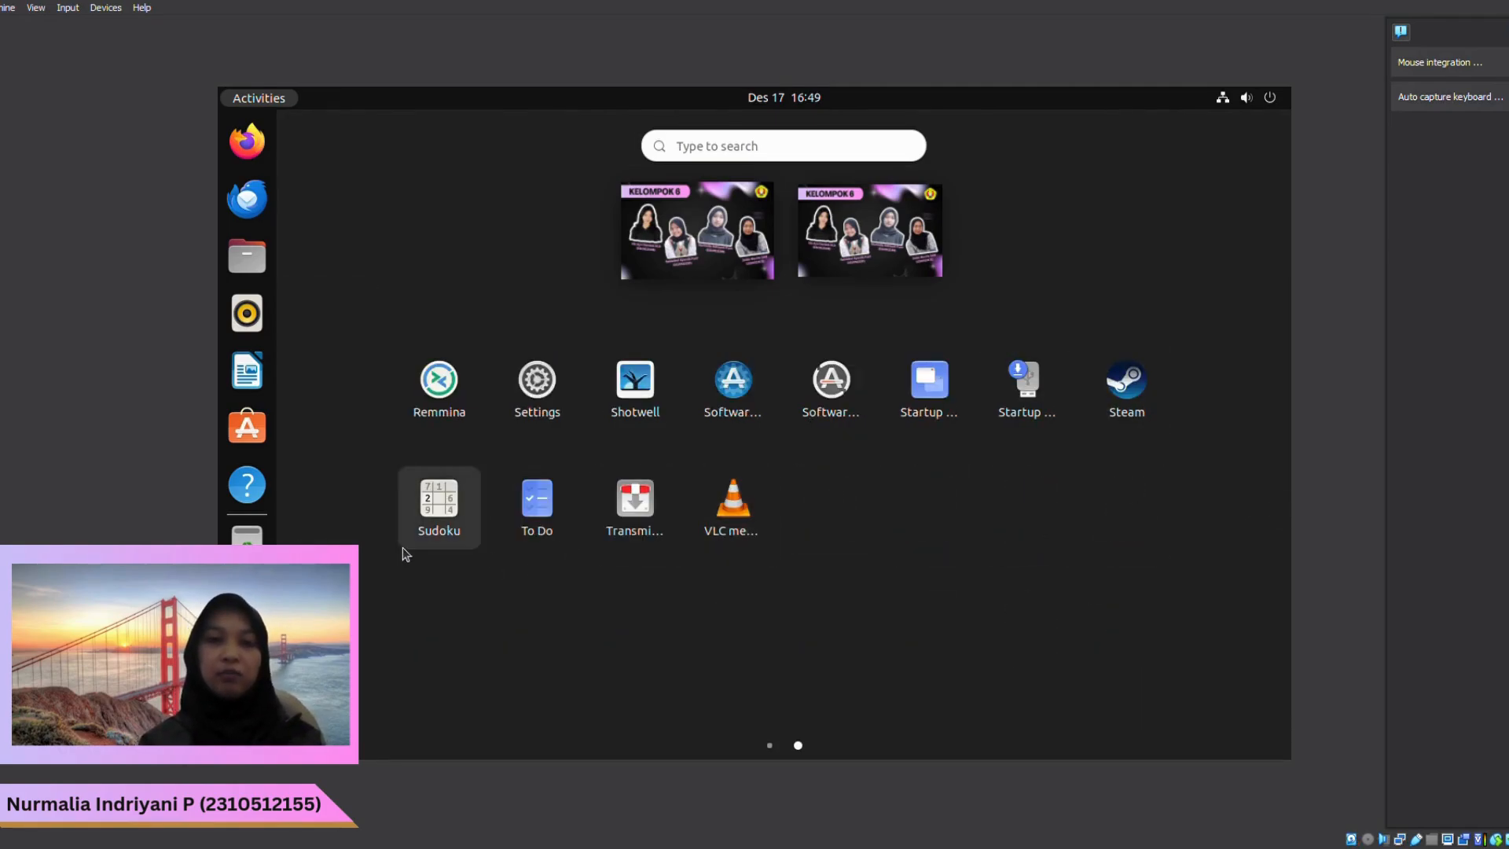
{"action": "left_click", "coordinate": [362, 542]}
{"action": "left_click", "coordinate": [622, 500]}
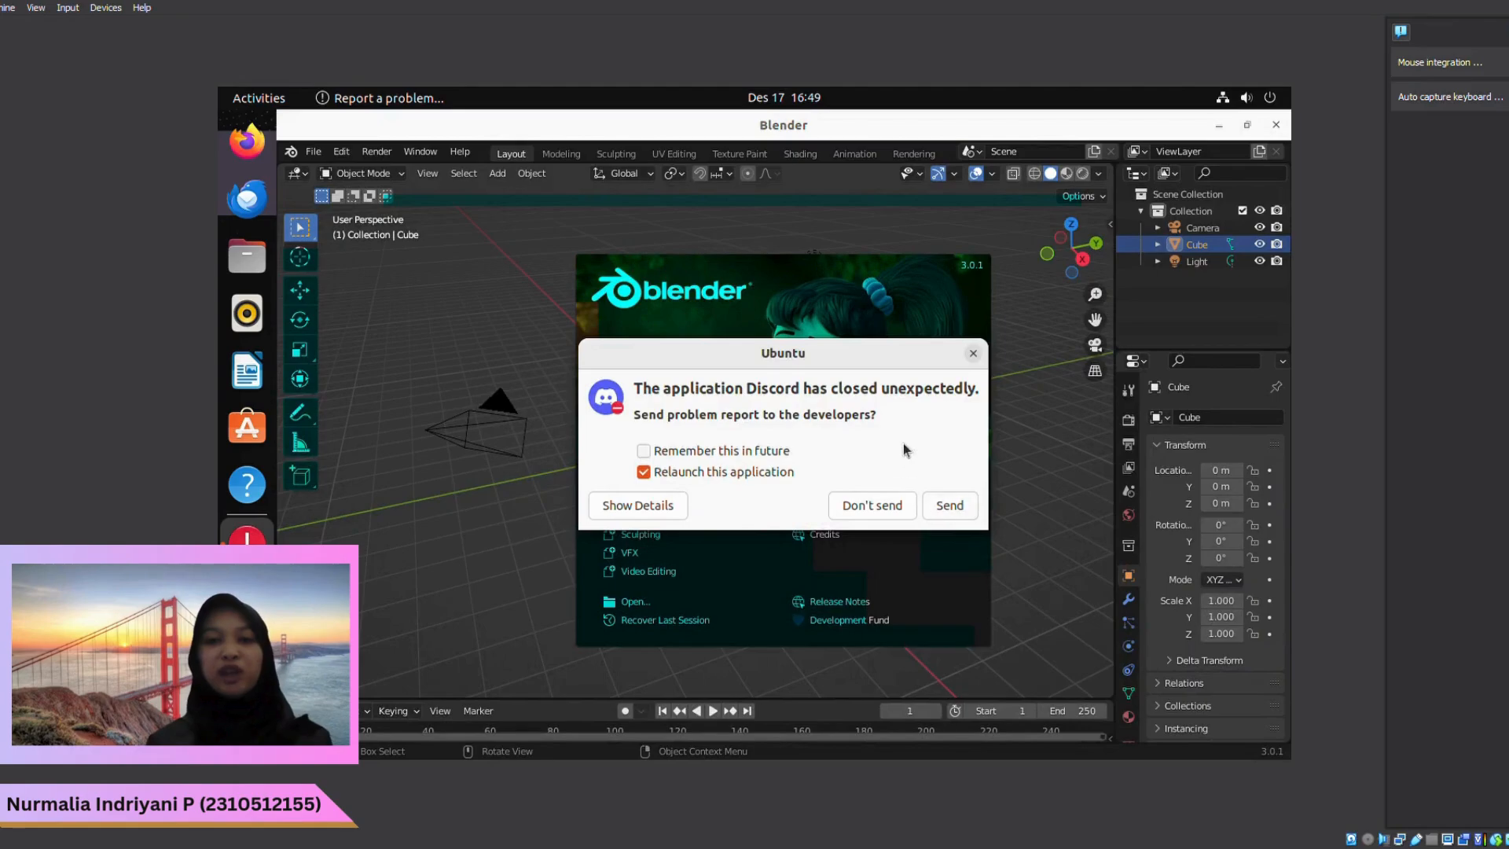
{"action": "left_click", "coordinate": [973, 355]}
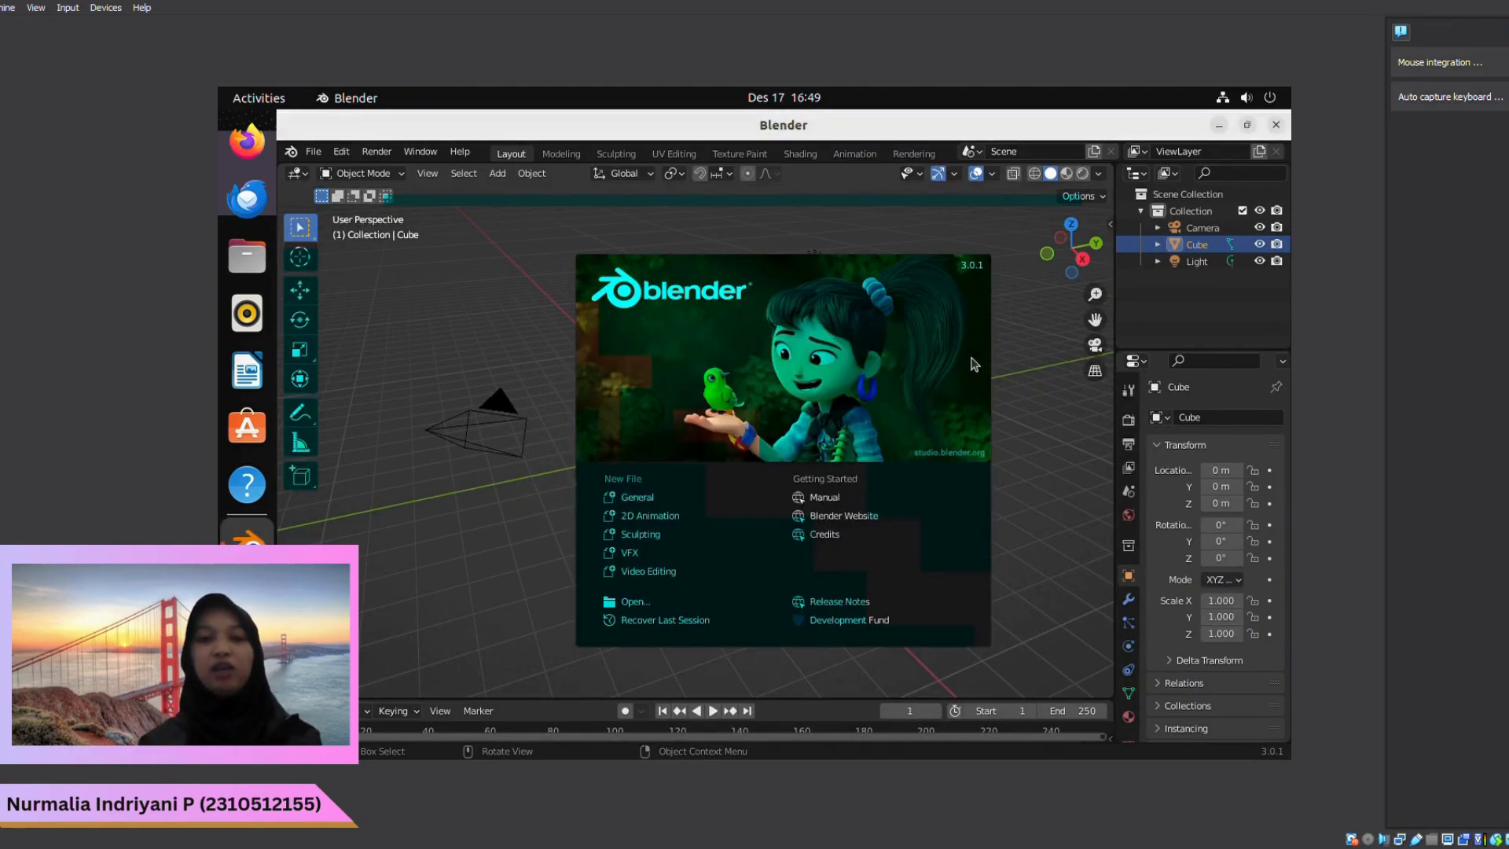
{"action": "left_click", "coordinate": [662, 581]}
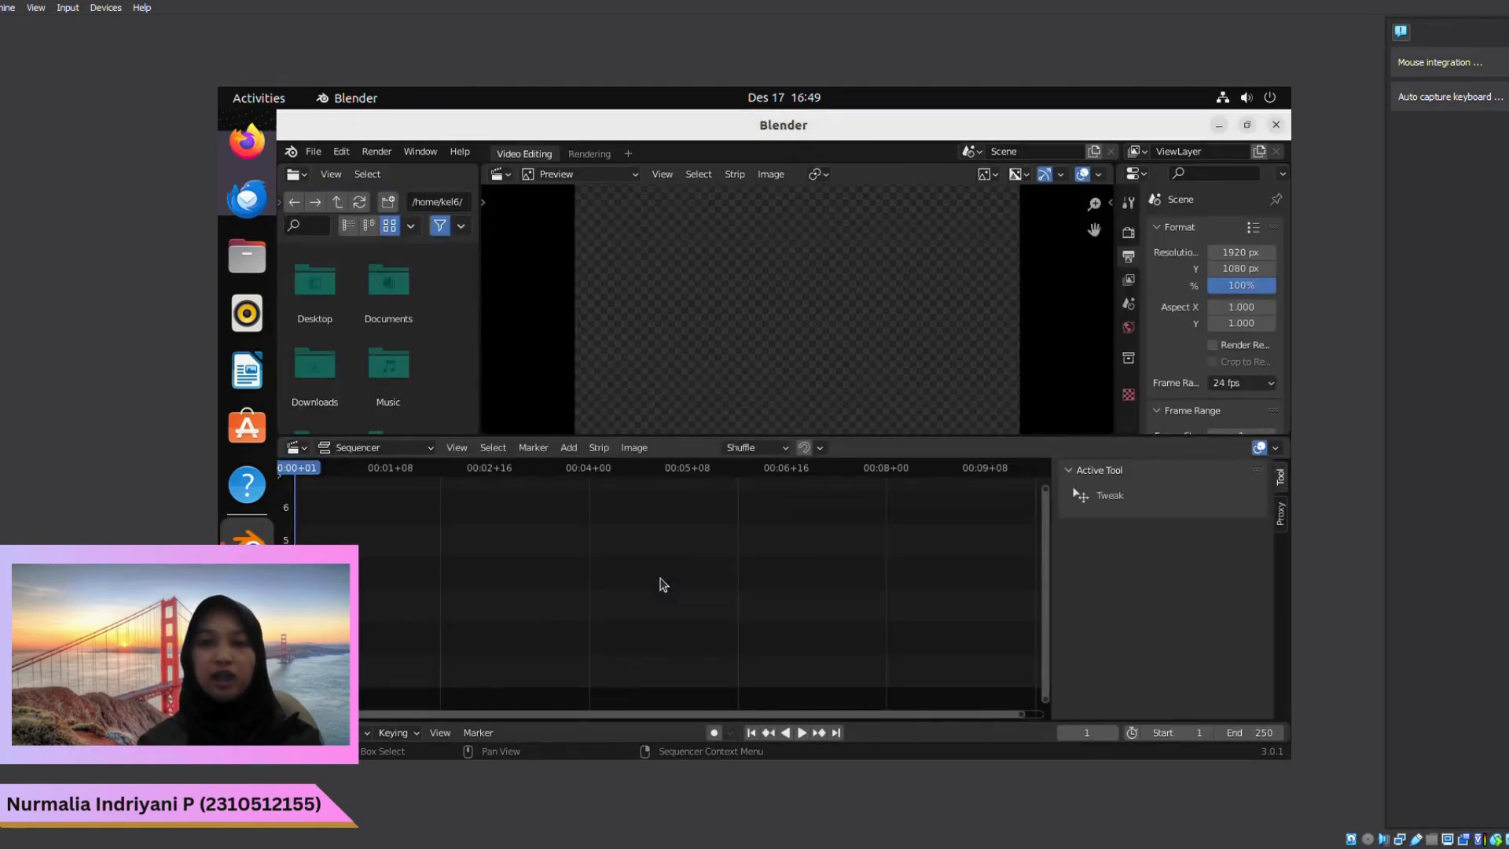
{"action": "left_click", "coordinate": [1275, 124]}
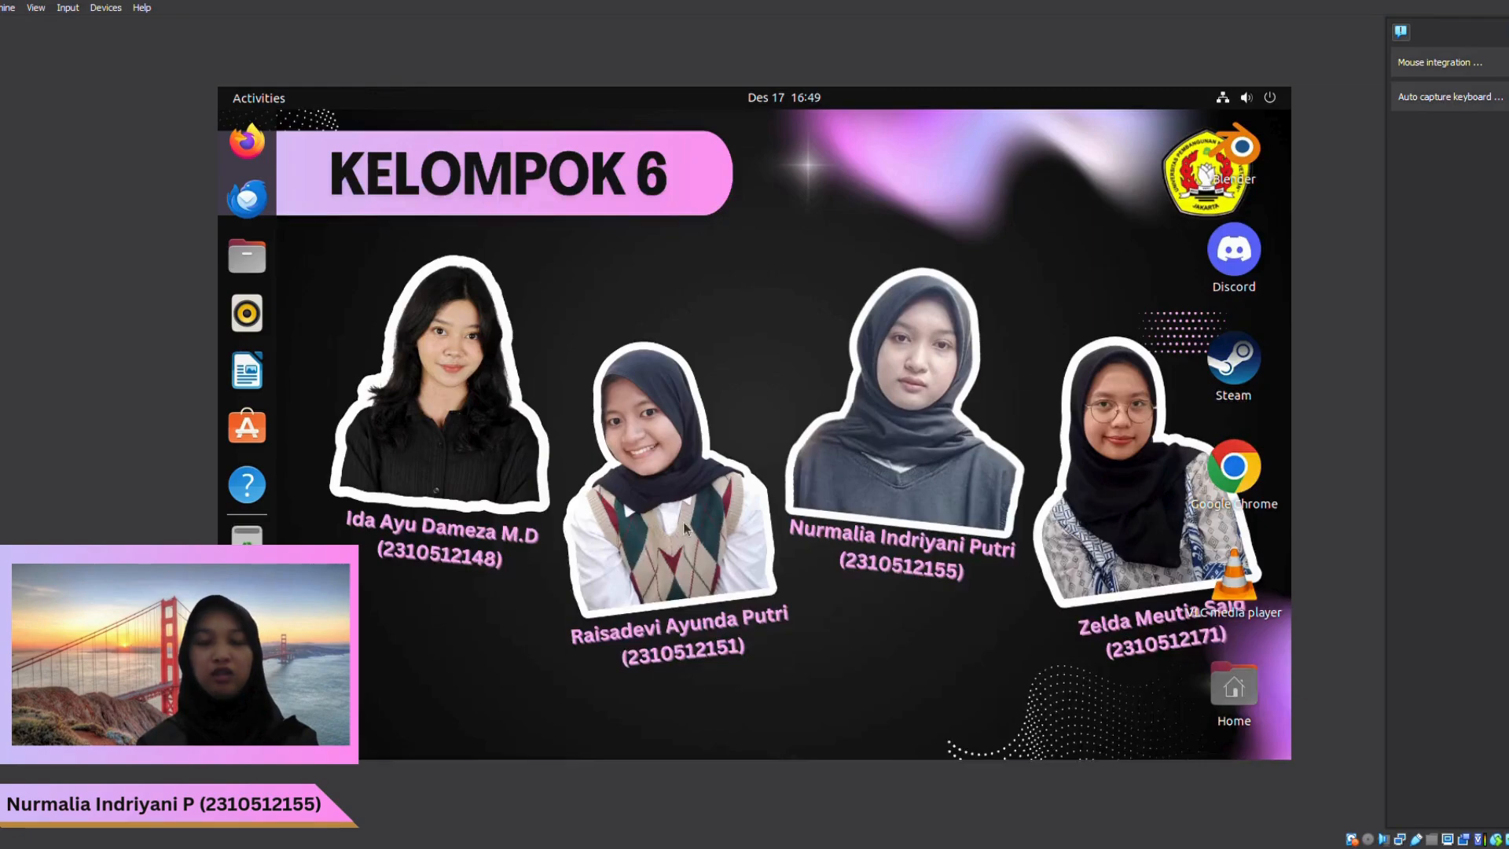
Launch Discord from the installed applications, view its login form and close it
{"action": "key", "text": "super+a"}
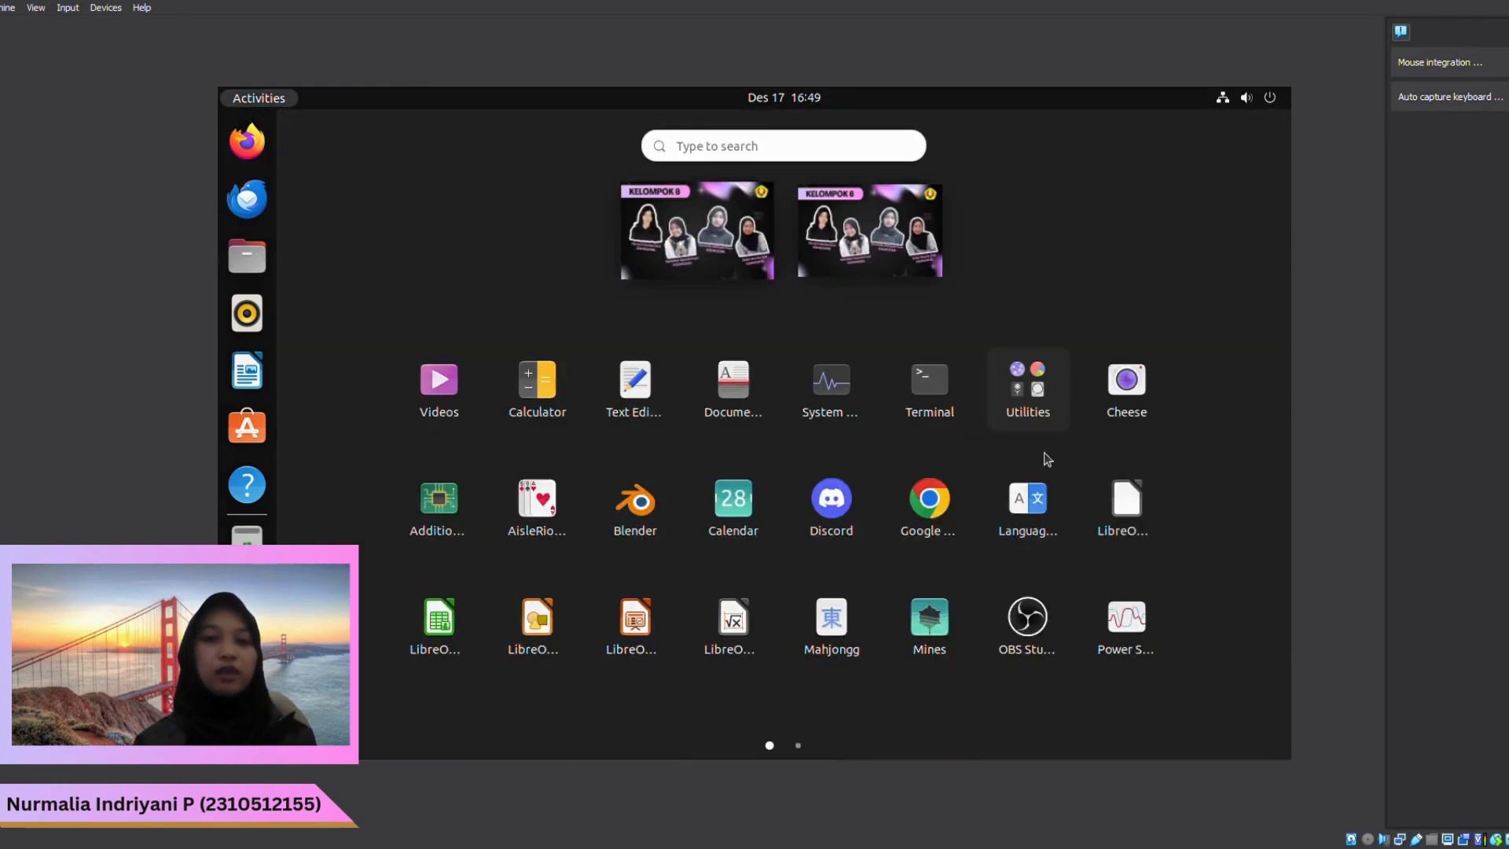
{"action": "left_click", "coordinate": [831, 503]}
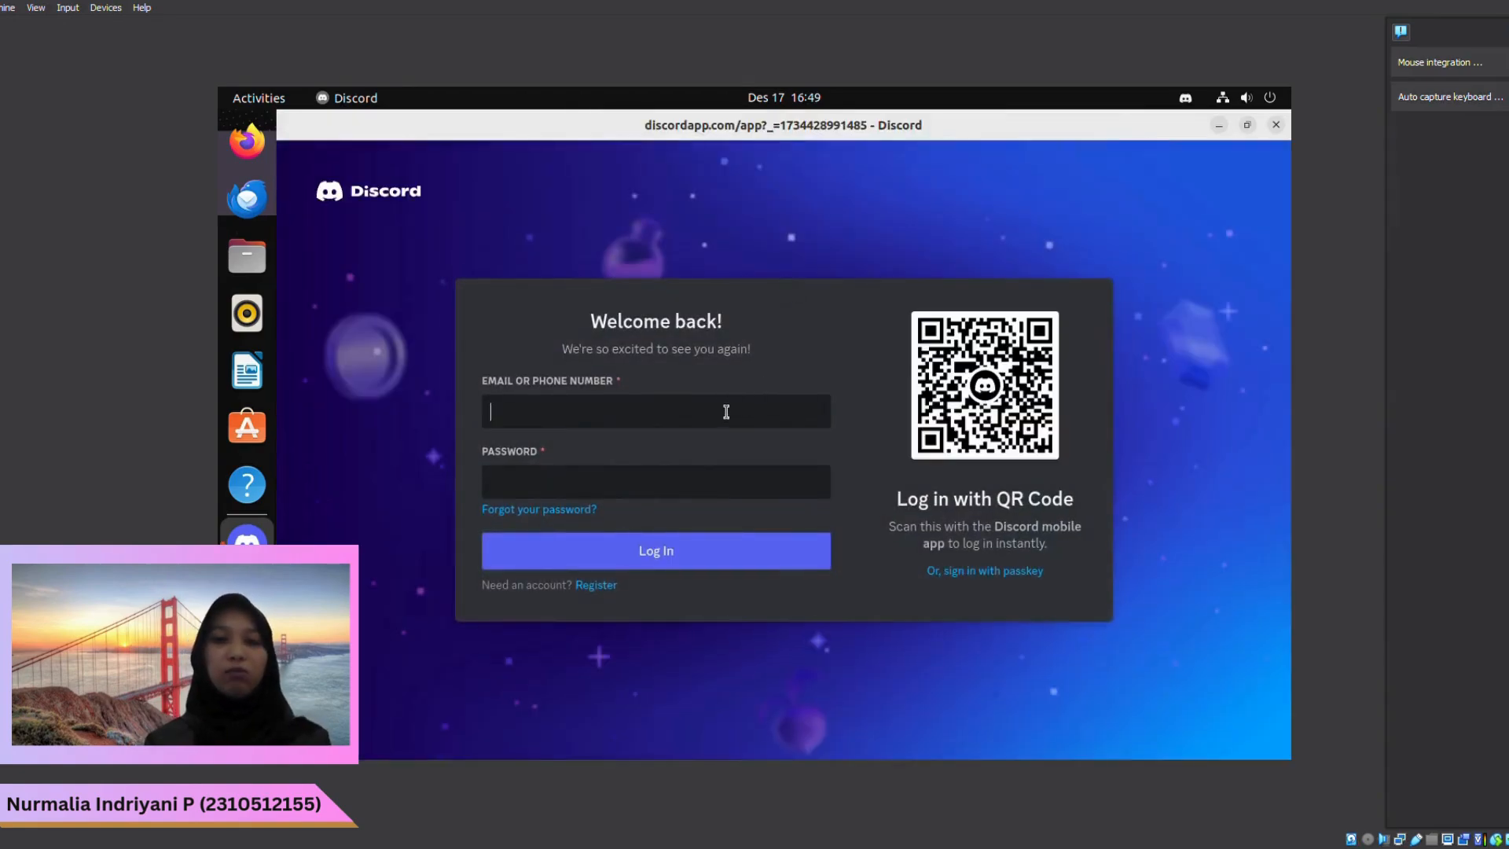
{"action": "left_click", "coordinate": [760, 487]}
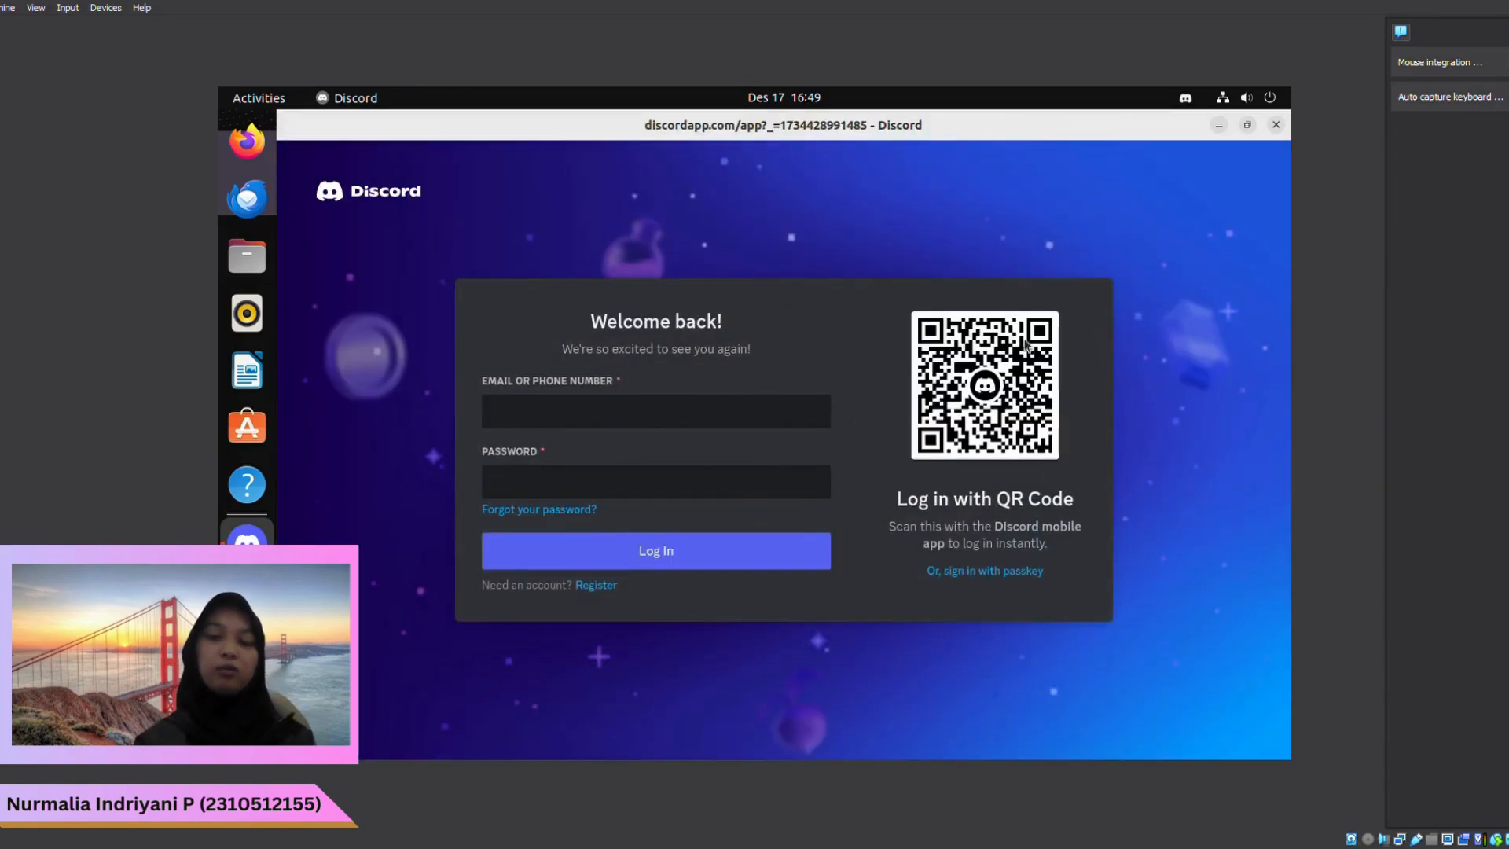
{"action": "left_click", "coordinate": [1275, 125]}
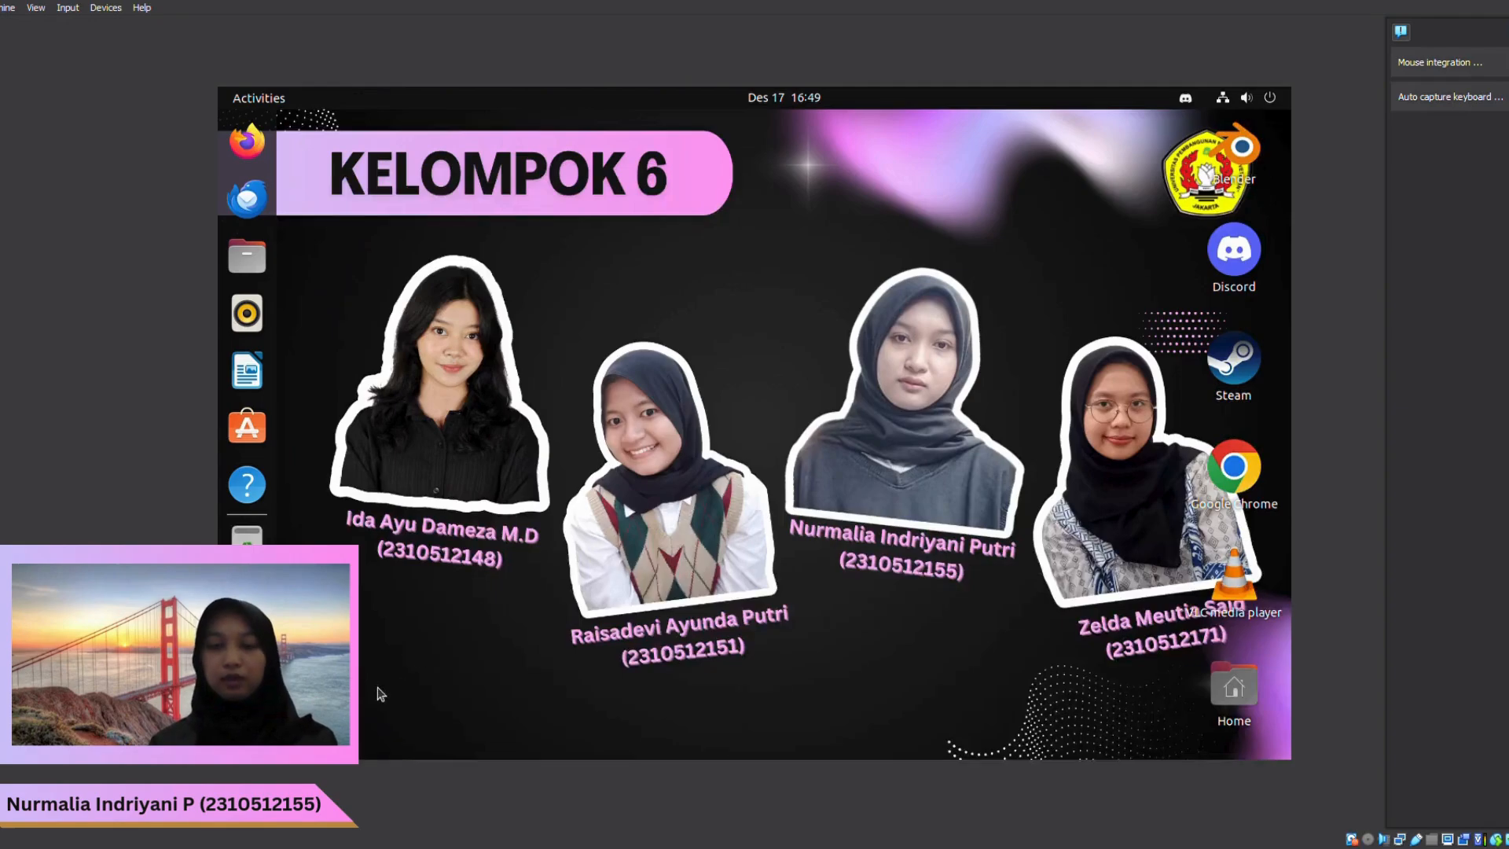
Launch Google Chrome, load youtube.com to test the browser and close its window
{"action": "left_click", "coordinate": [246, 730]}
{"action": "left_click", "coordinate": [929, 498]}
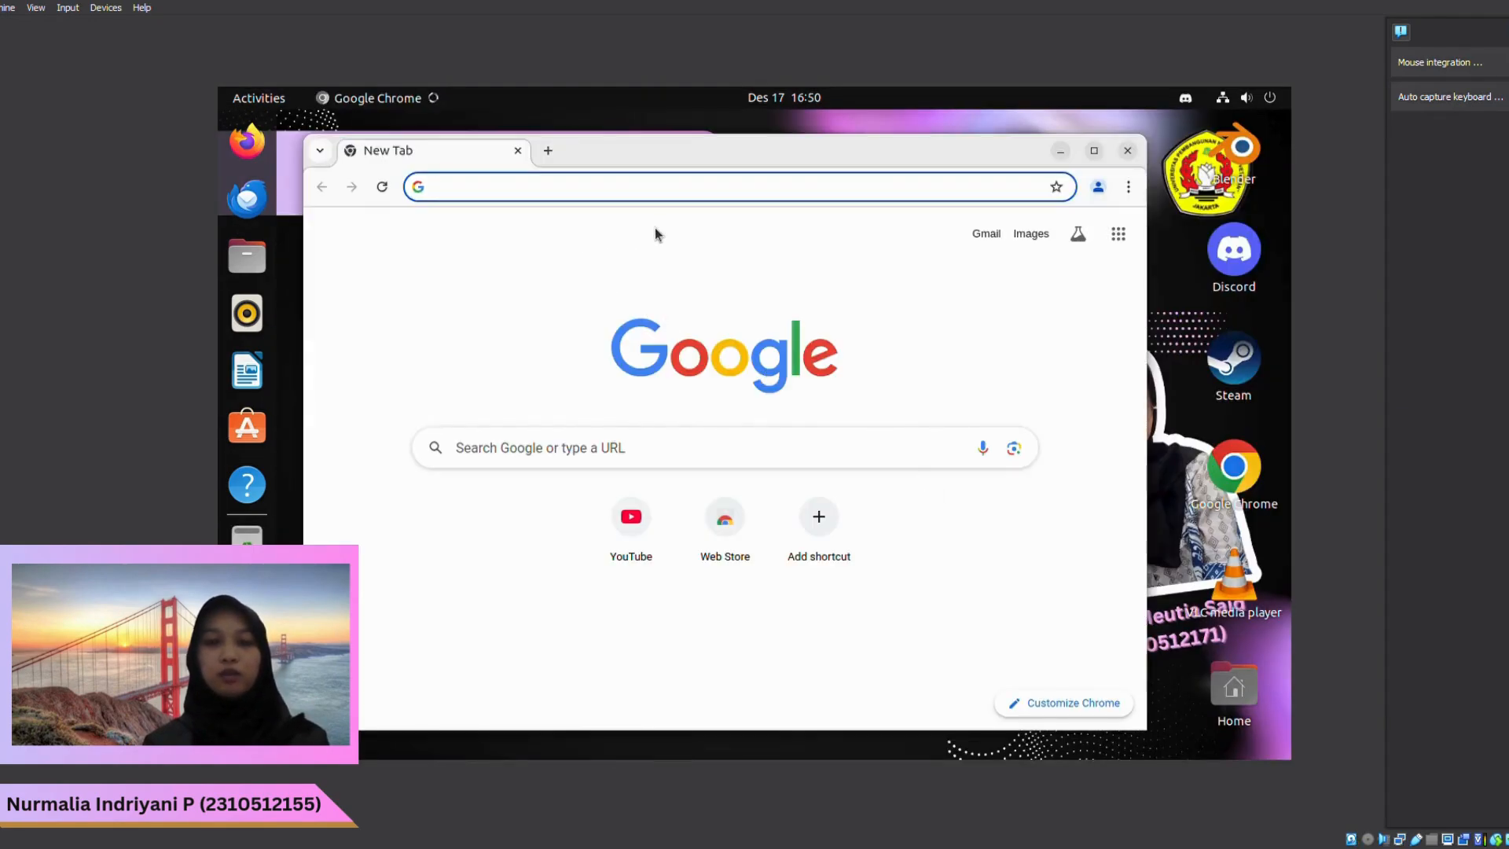
{"action": "type", "text": "y"}
{"action": "key", "text": "Return"}
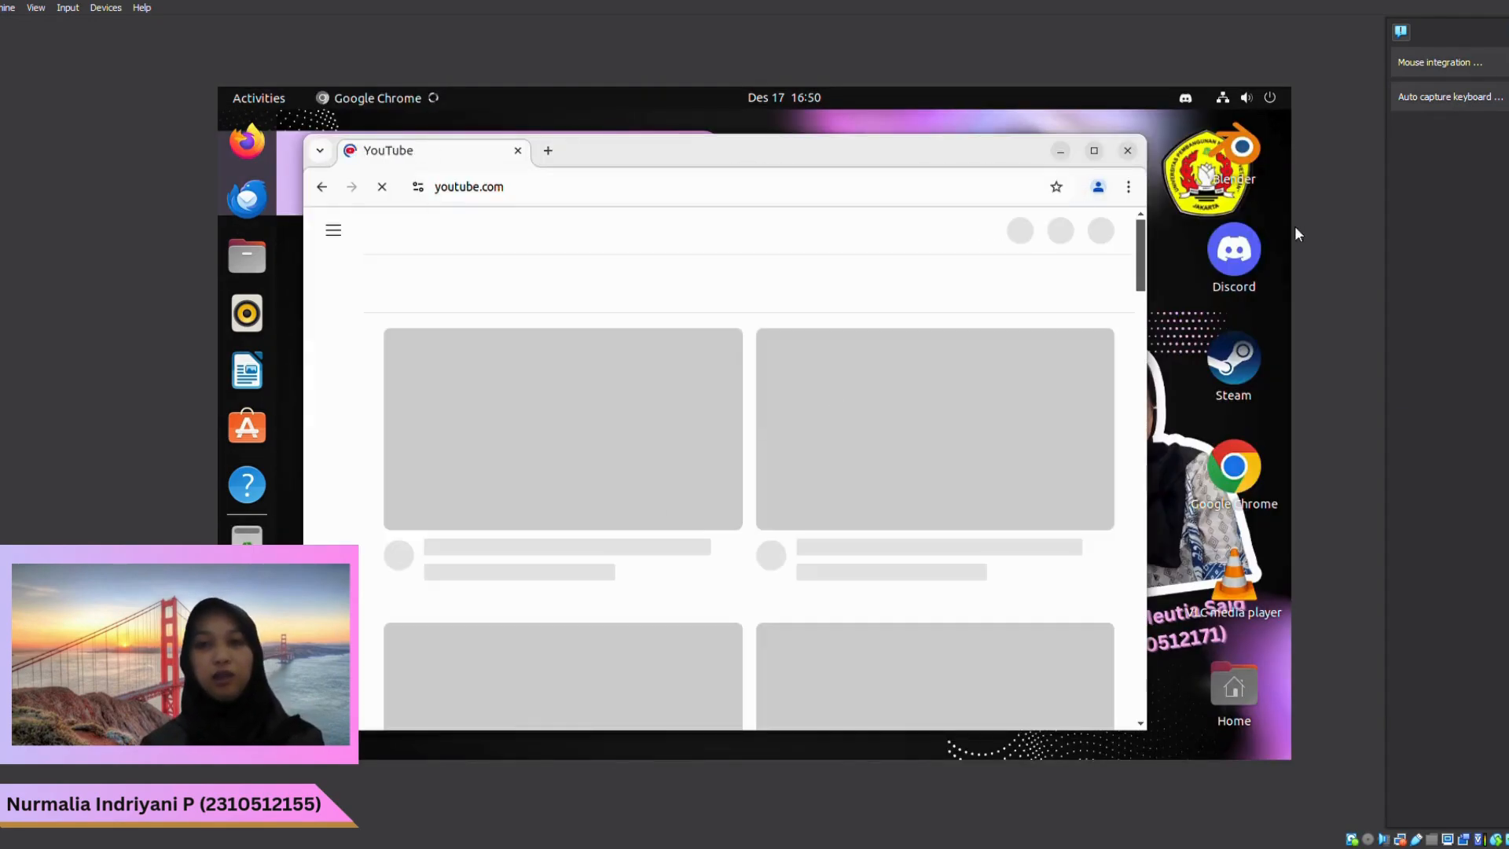
{"action": "left_click", "coordinate": [1128, 152]}
Launch OBS Studio from the installed applications to check its main window, and close it
{"action": "key", "text": "super"}
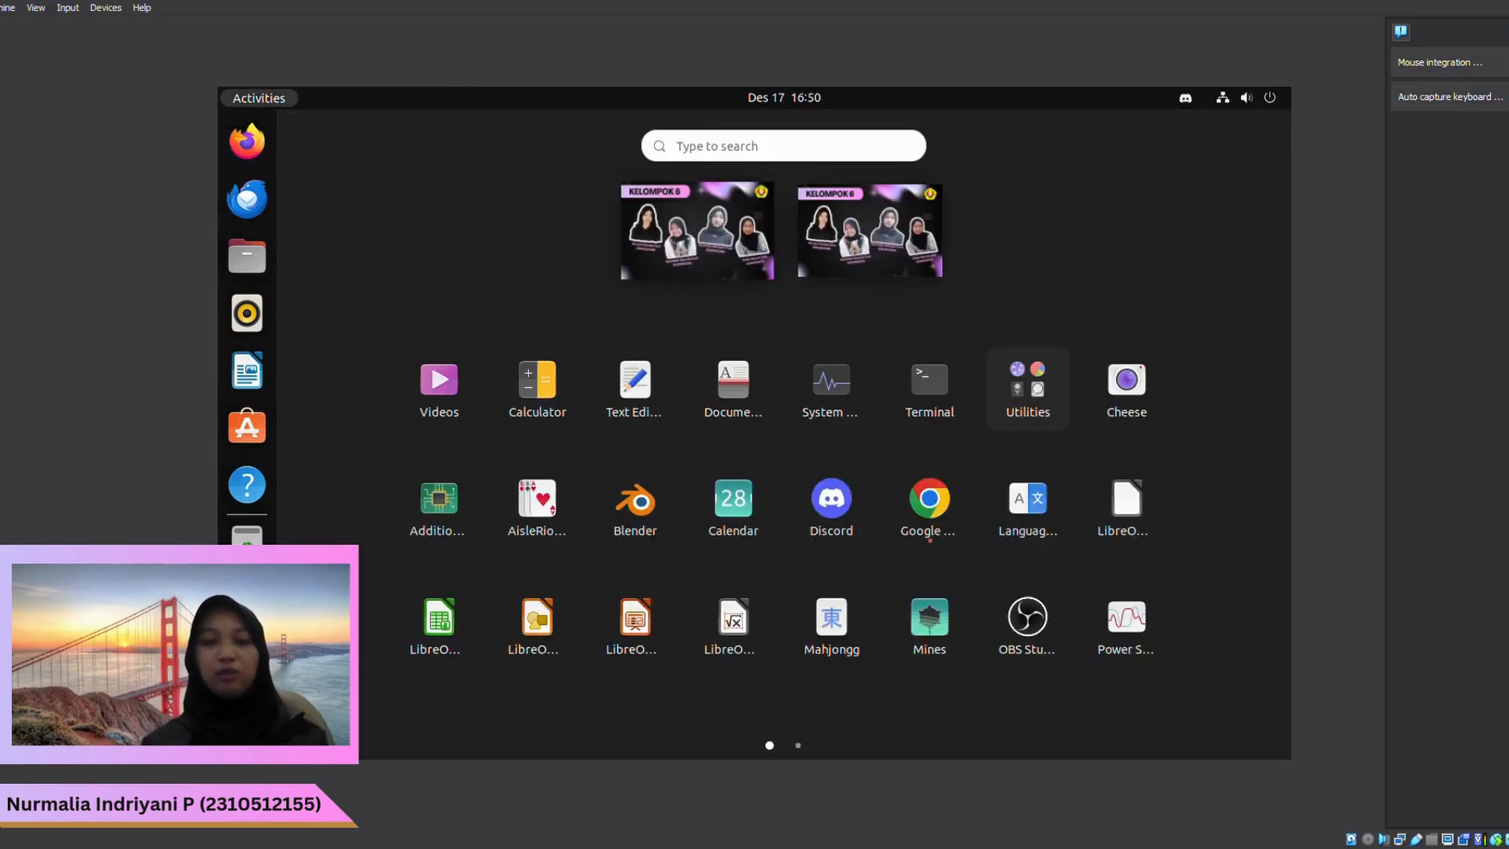
{"action": "left_click", "coordinate": [1039, 620]}
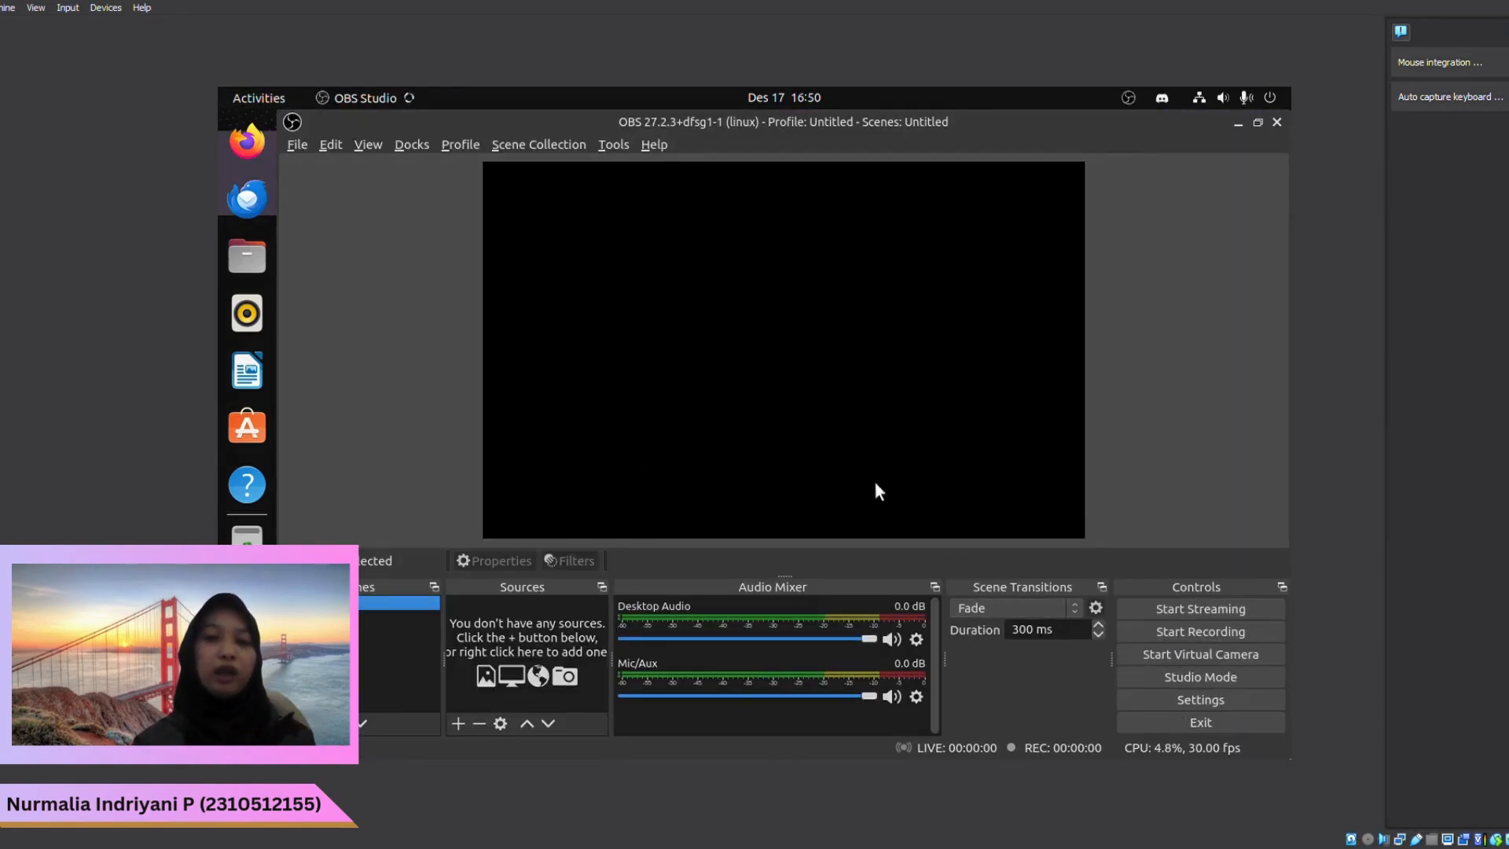
{"action": "left_click", "coordinate": [1276, 122]}
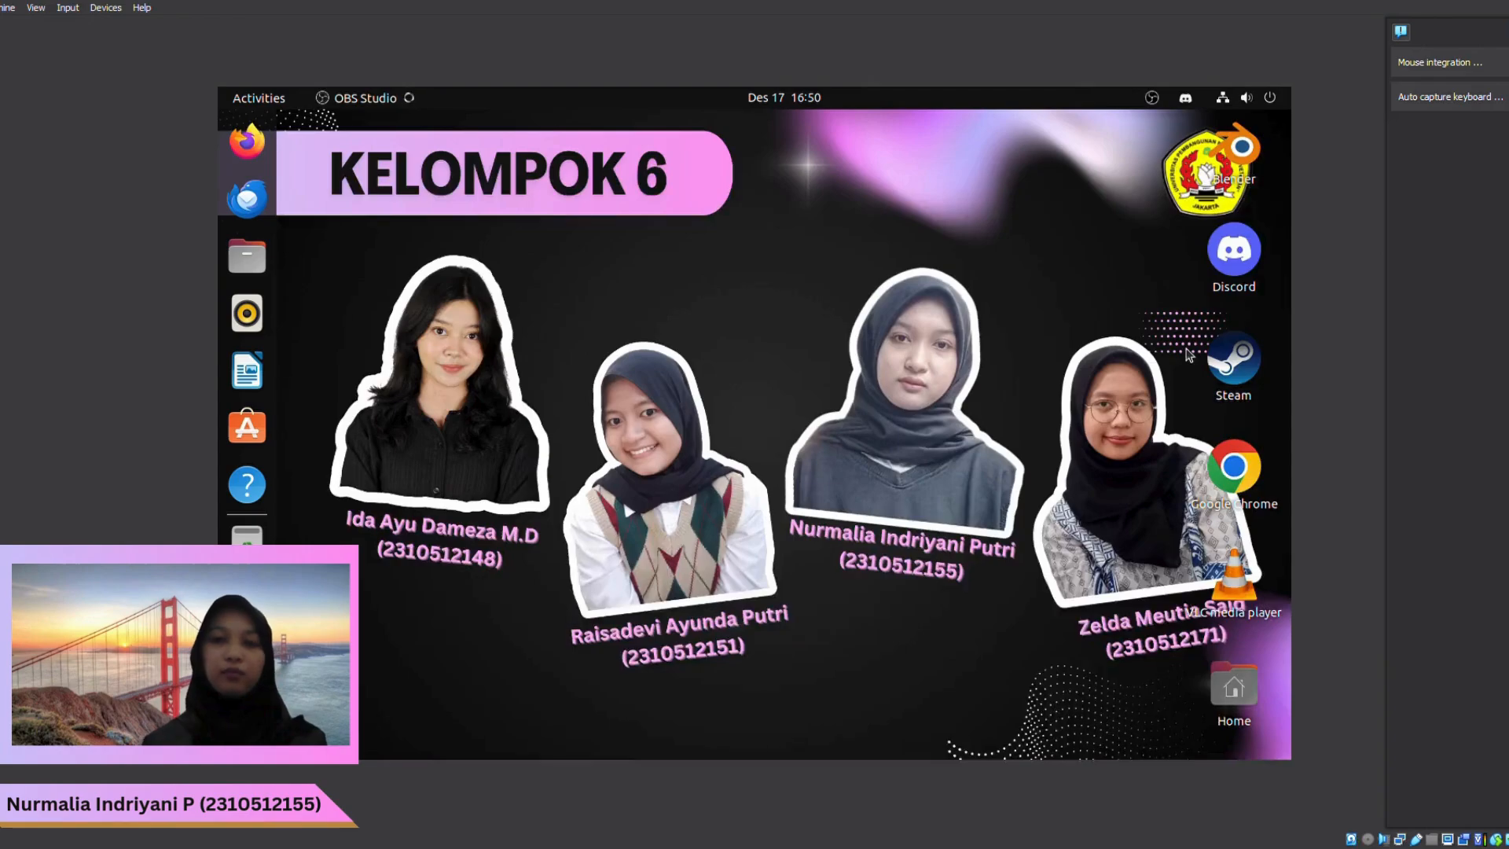
Launch VLC media player, play videoplayback.mp4 from the Downloads folder and close the player
{"action": "left_click", "coordinate": [247, 731]}
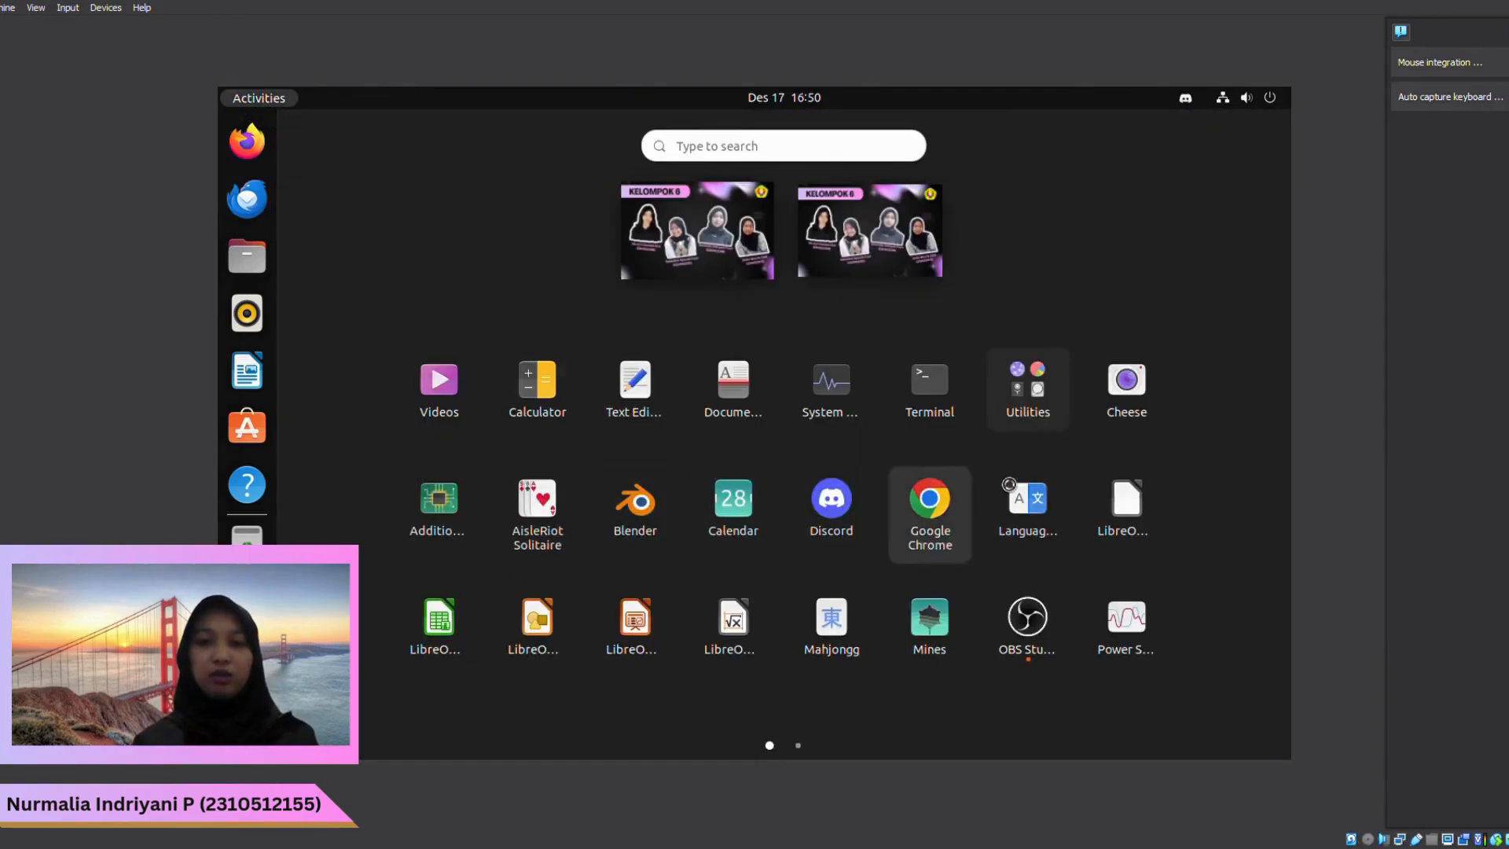
{"action": "left_click", "coordinate": [1290, 514]}
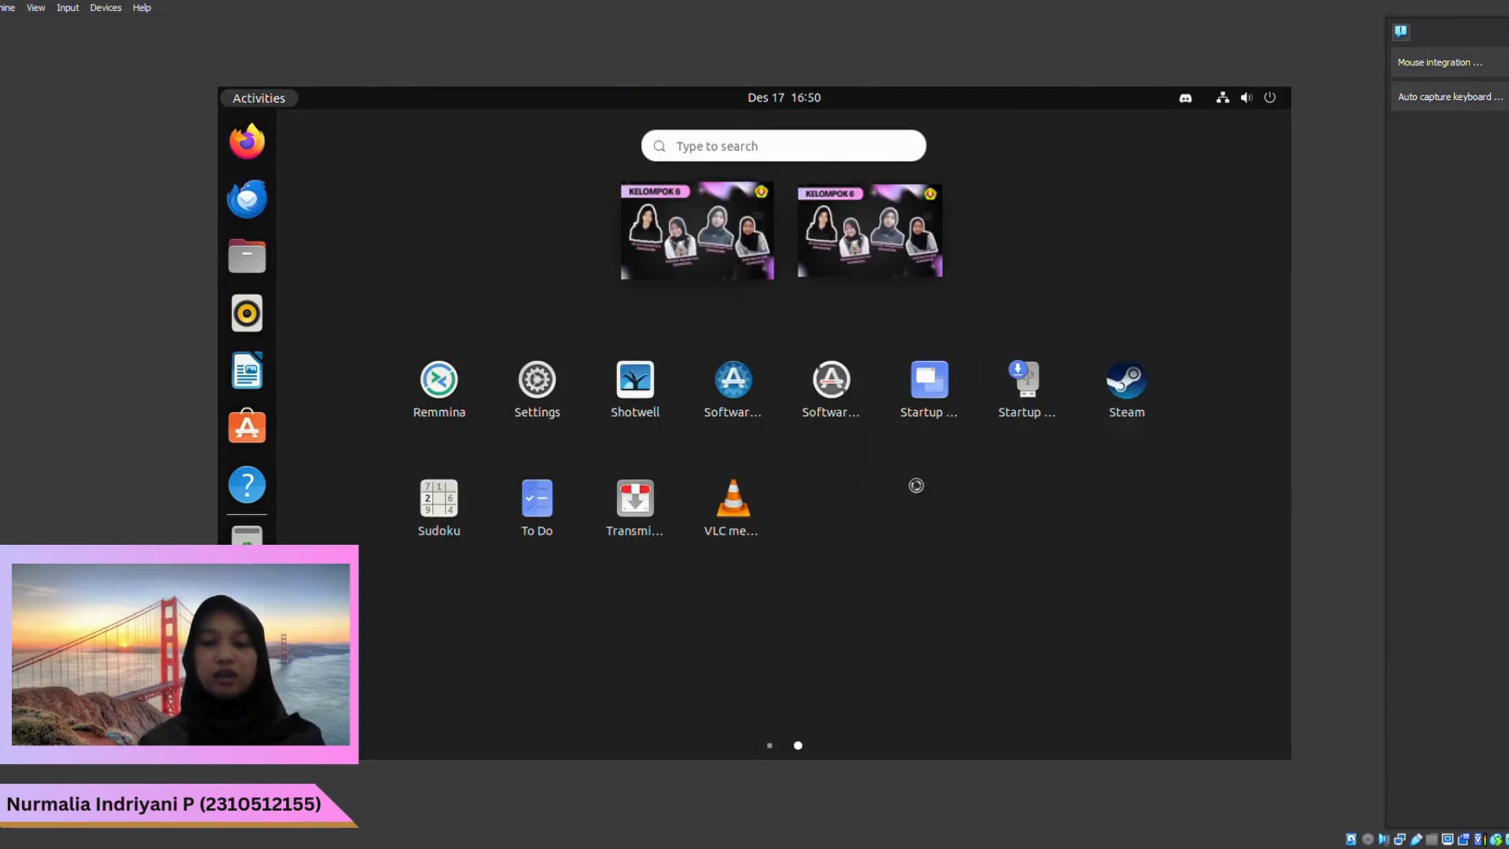
{"action": "left_click", "coordinate": [752, 515]}
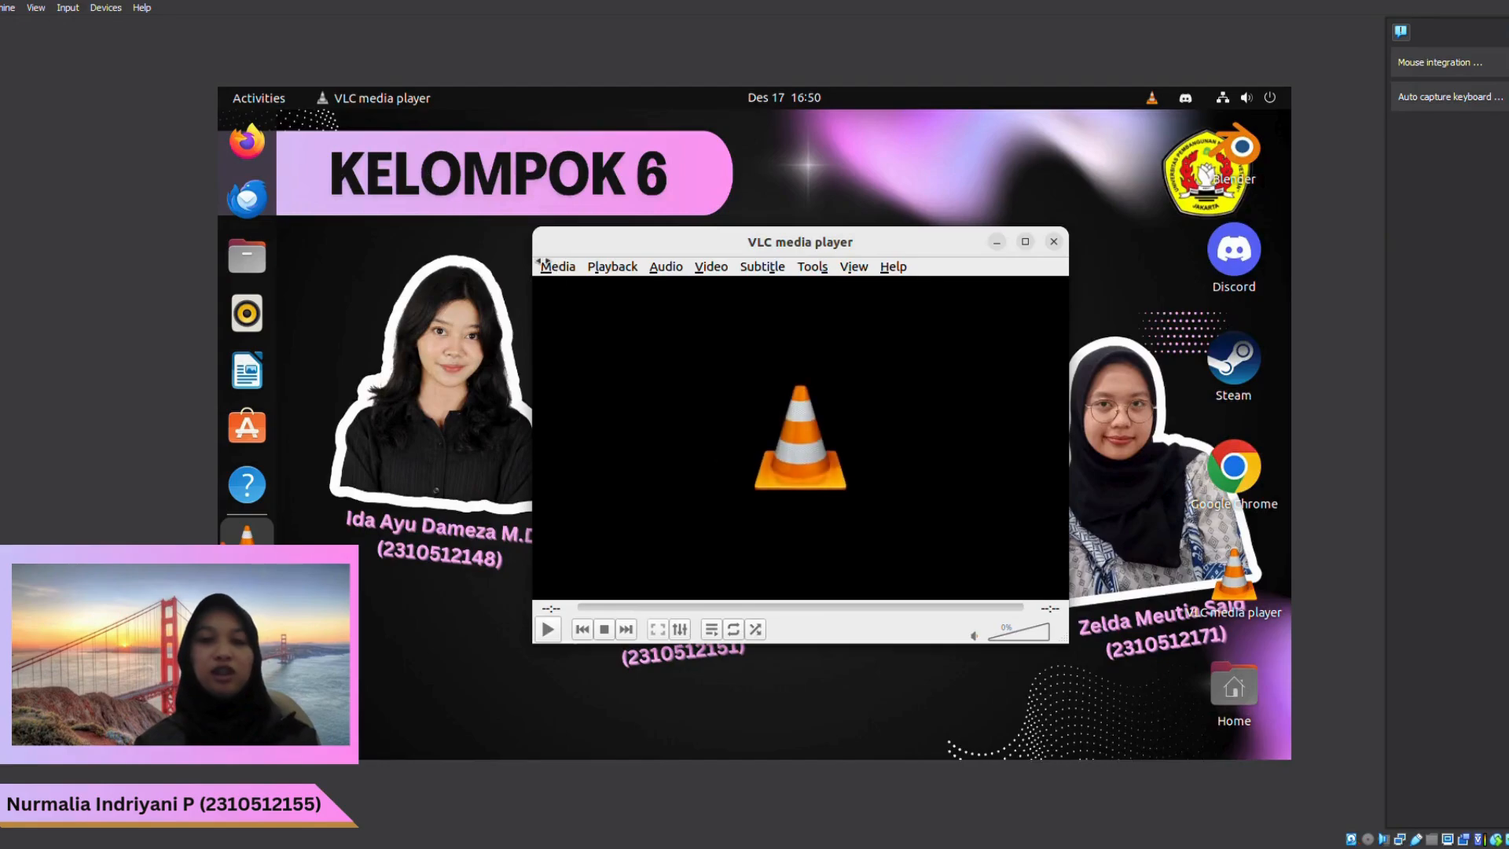
{"action": "left_click", "coordinate": [558, 266]}
{"action": "left_click", "coordinate": [570, 296]}
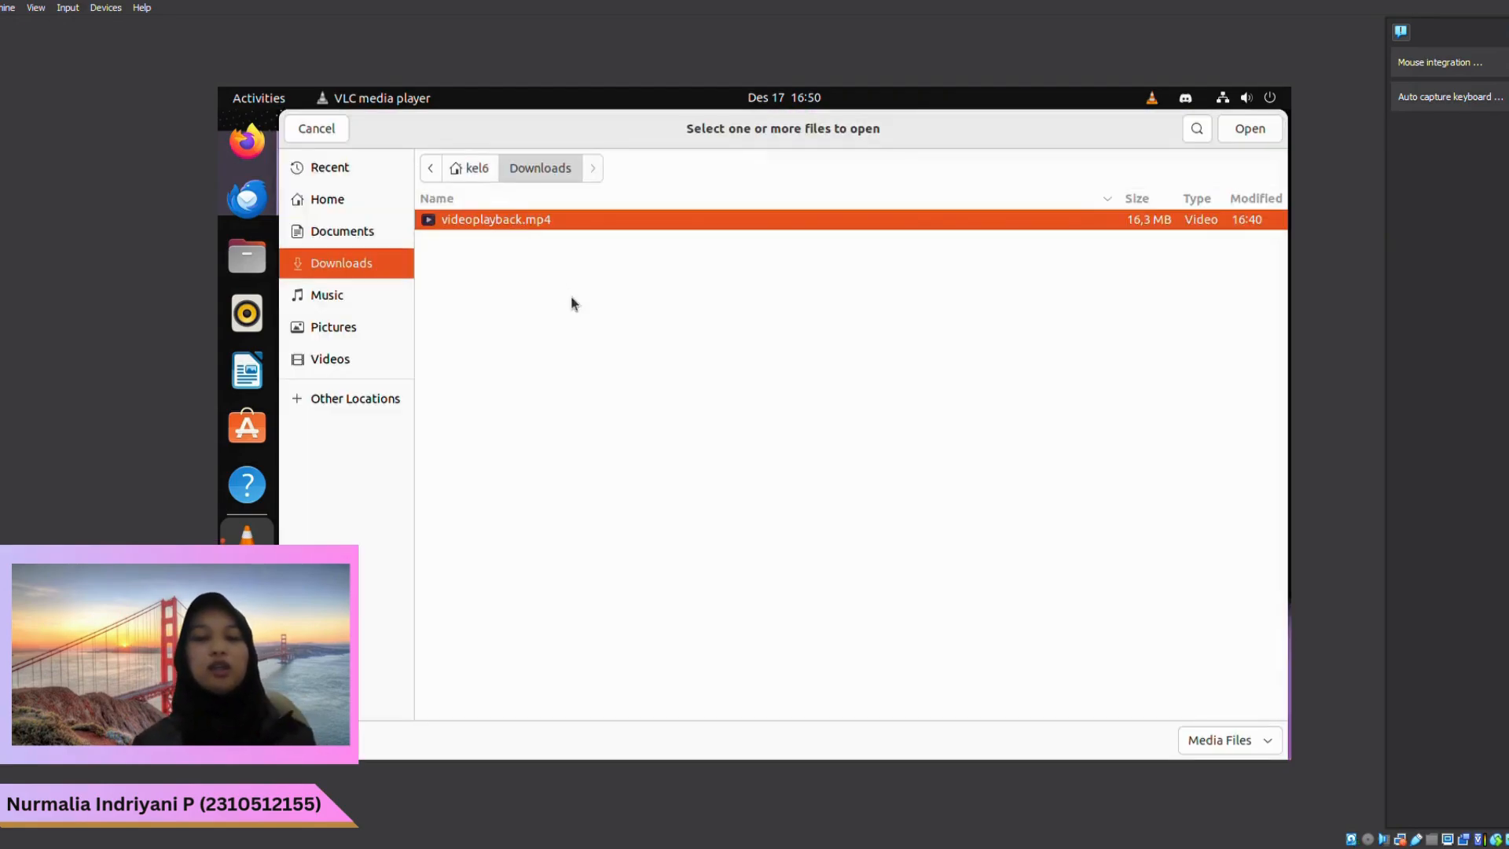
{"action": "left_click", "coordinate": [1251, 130]}
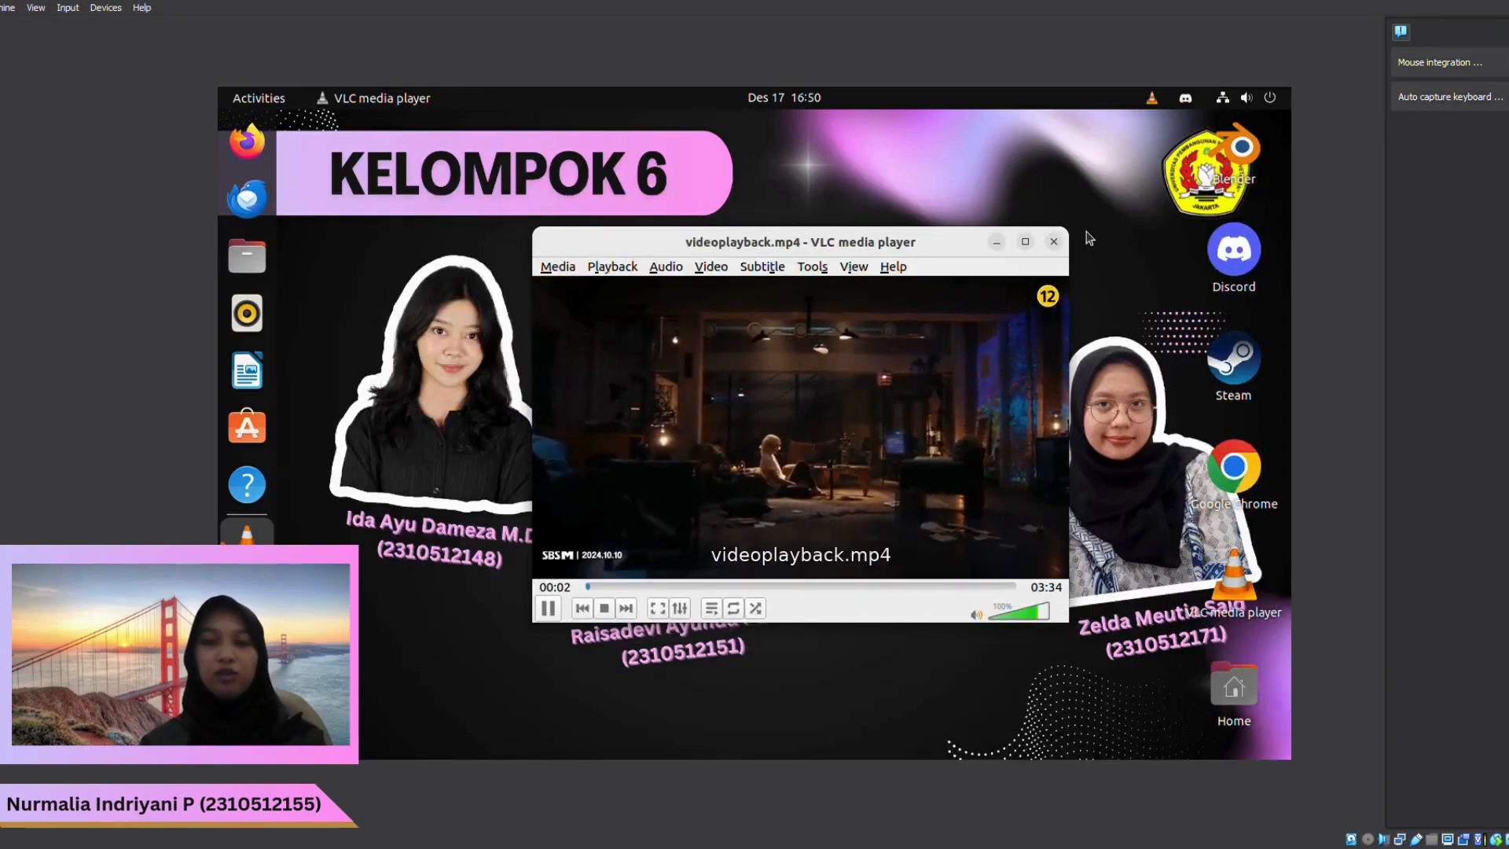
{"action": "left_click", "coordinate": [1053, 241]}
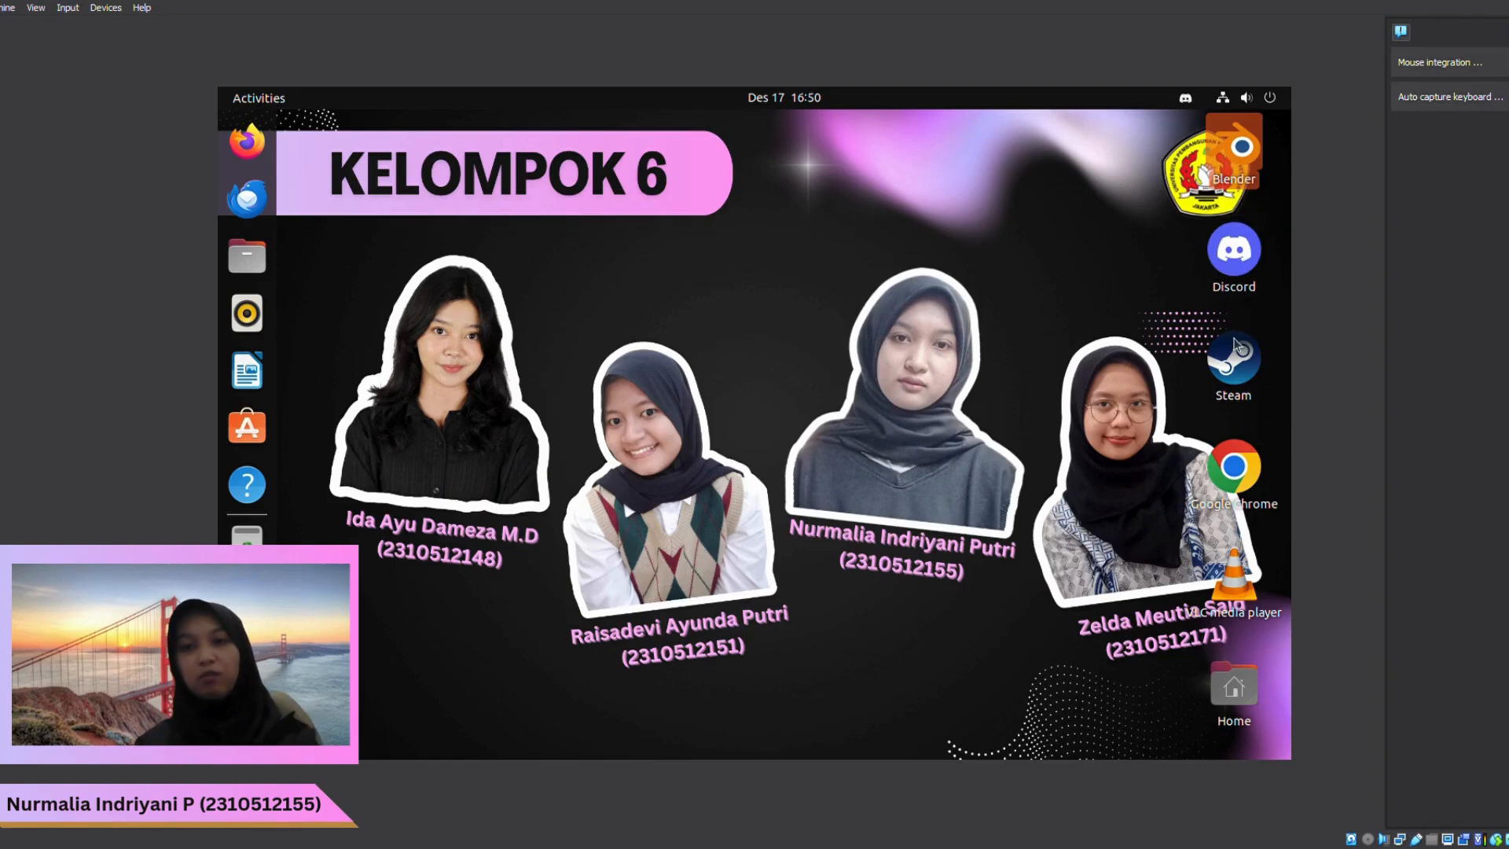
Start Blender through its desktop shortcut to test the shortcut, and close it
{"action": "double_click", "coordinate": [1243, 148]}
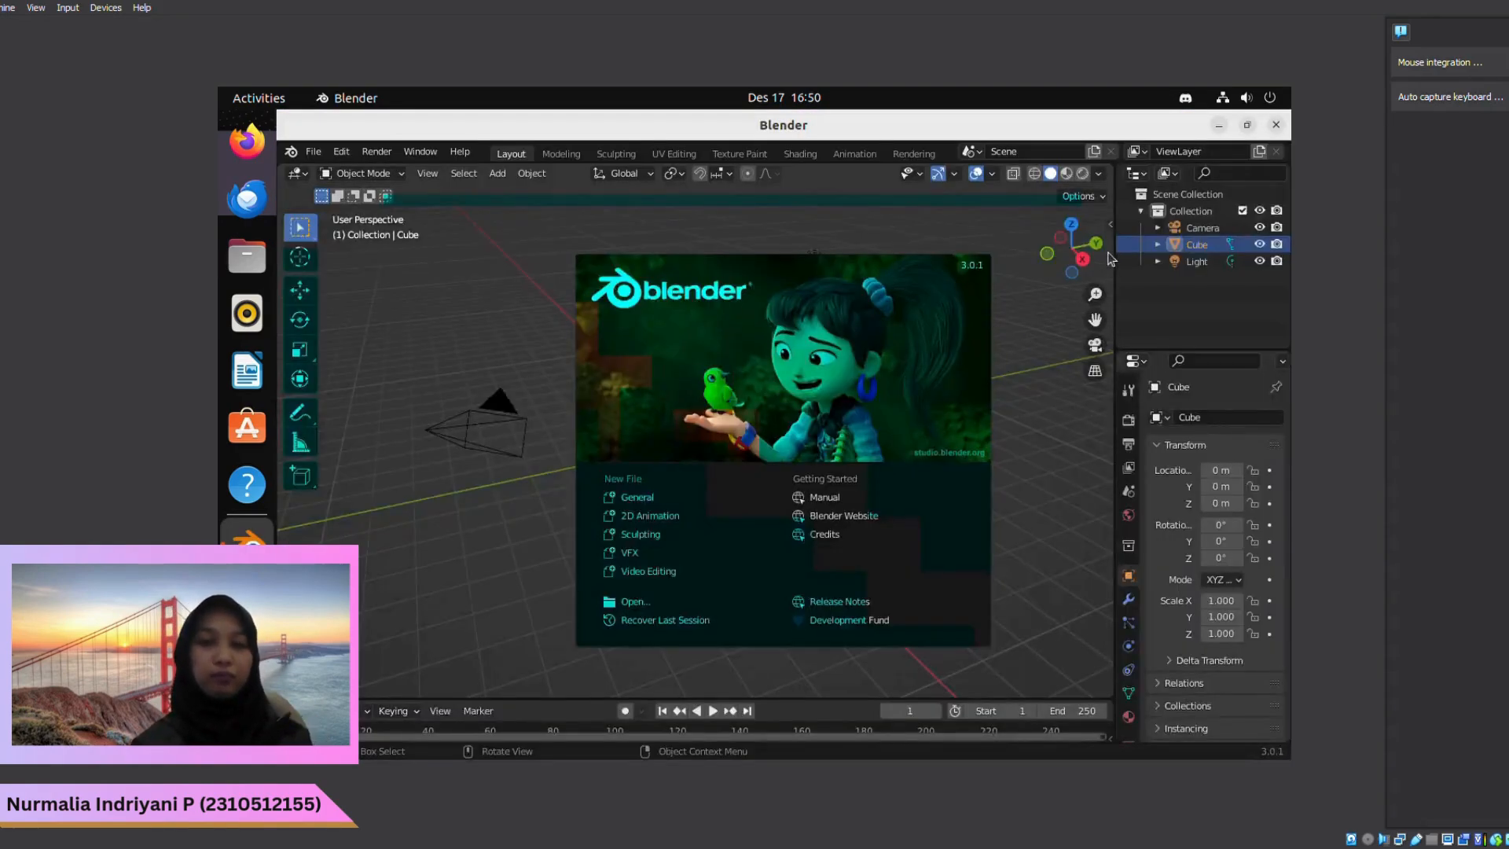
{"action": "left_click", "coordinate": [1276, 125]}
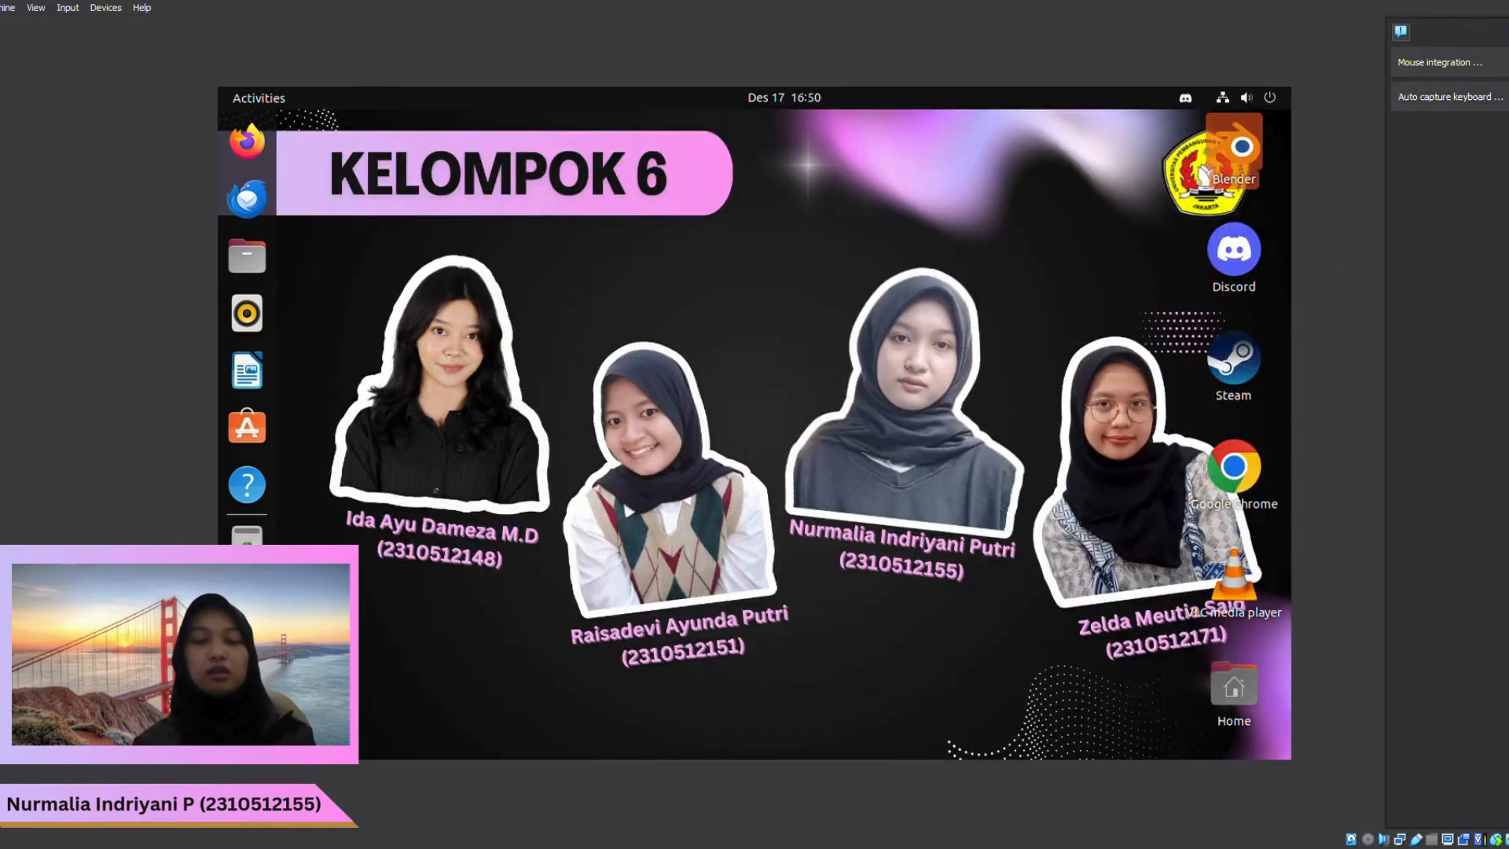
Open a terminal to view the custom welcome message, and close the terminal
{"action": "key", "text": "super+a"}
{"action": "left_click", "coordinate": [832, 503]}
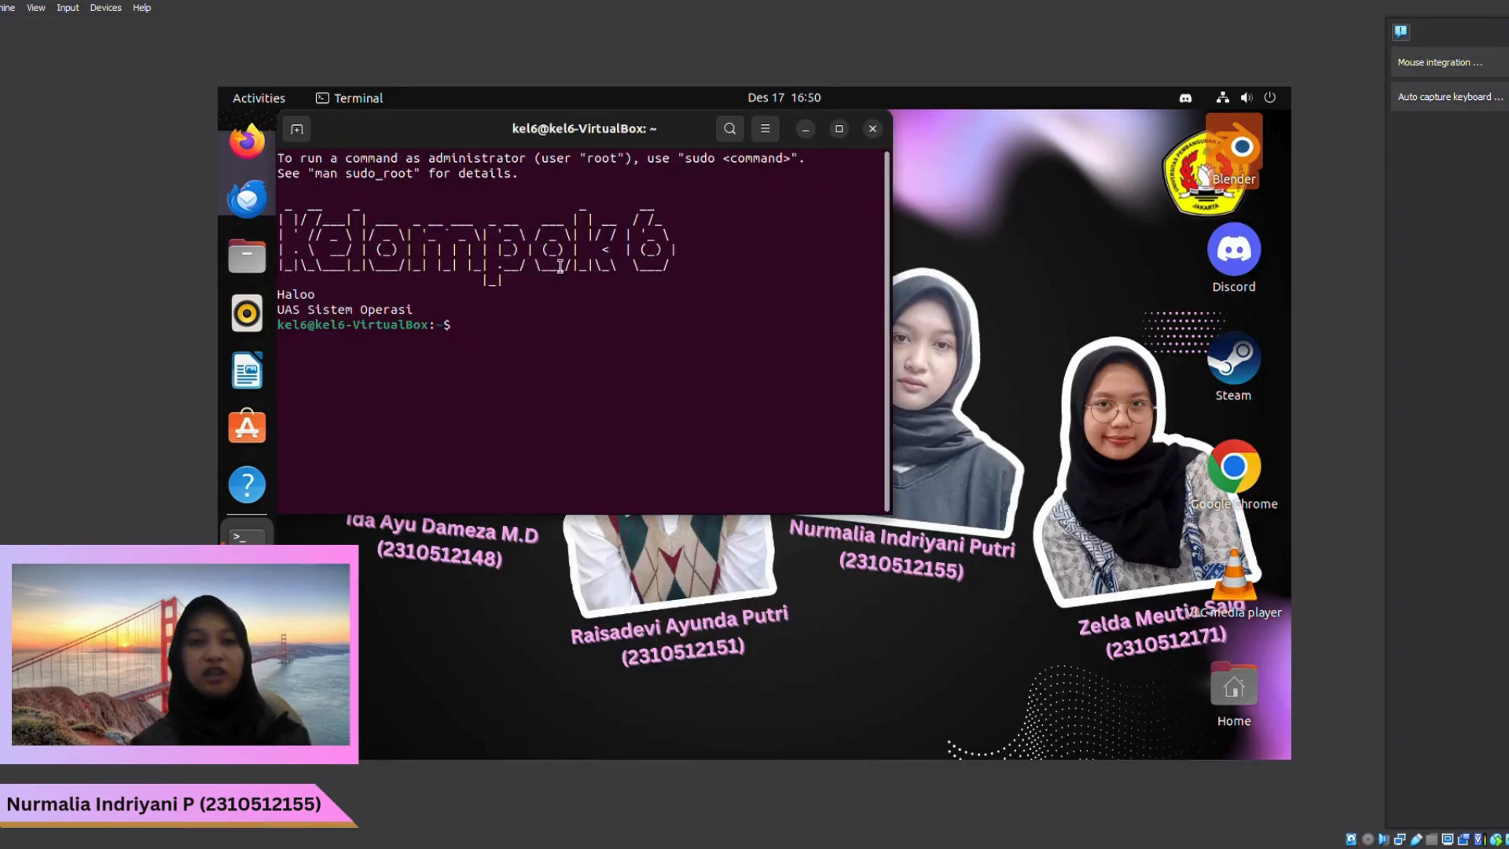
{"action": "left_click", "coordinate": [873, 129]}
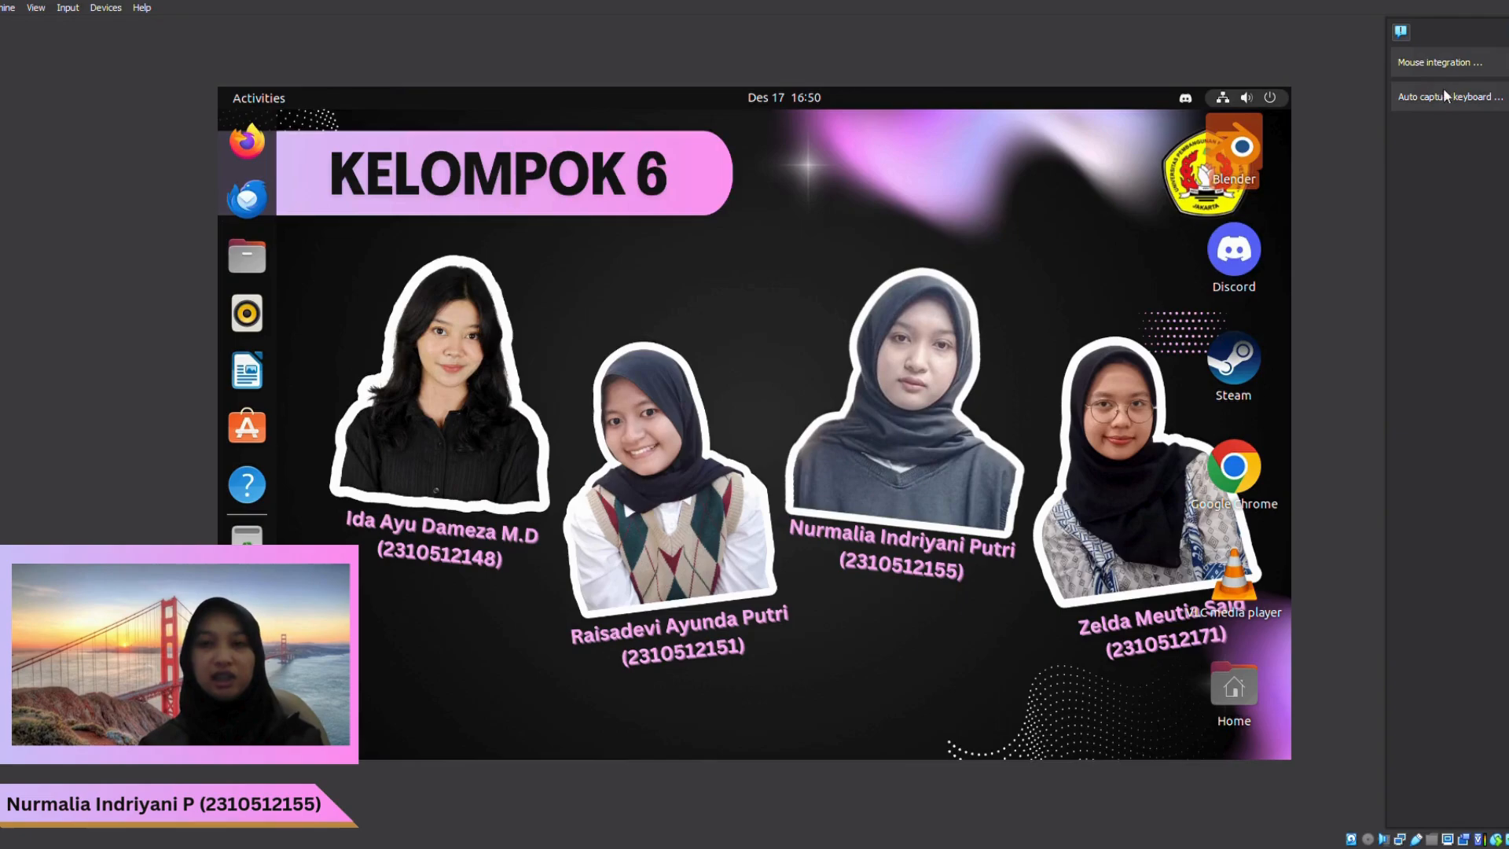